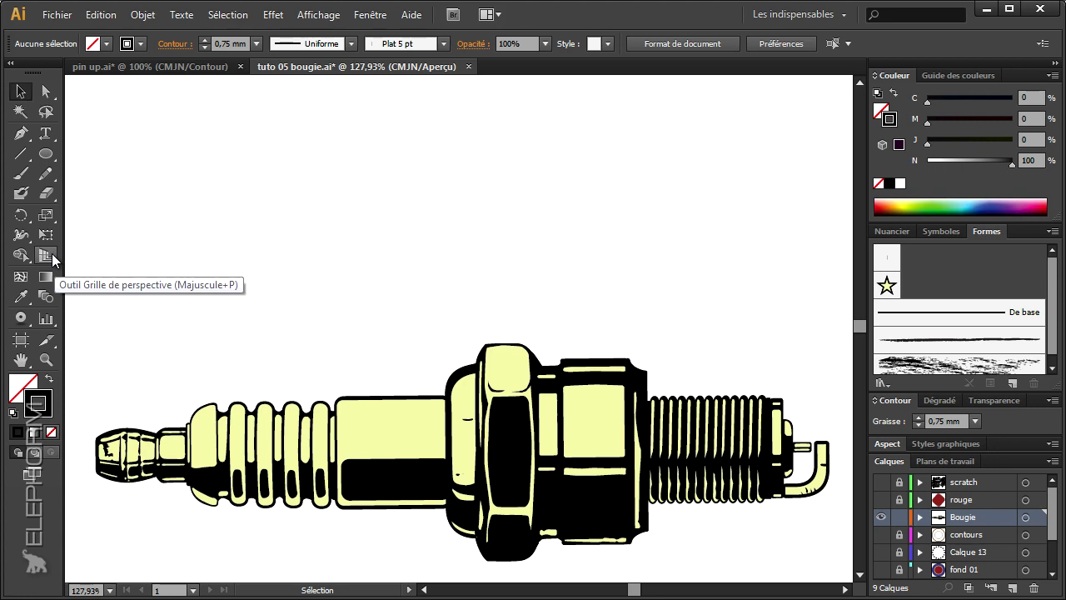
Step: Draw a thin rounded rectangle, about 3 × 34 mm, above the spark plug and zoom to check it
mouse_move(46, 154)
mouse_down()
mouse_move(75, 183)
mouse_move(125, 173)
mouse_up()
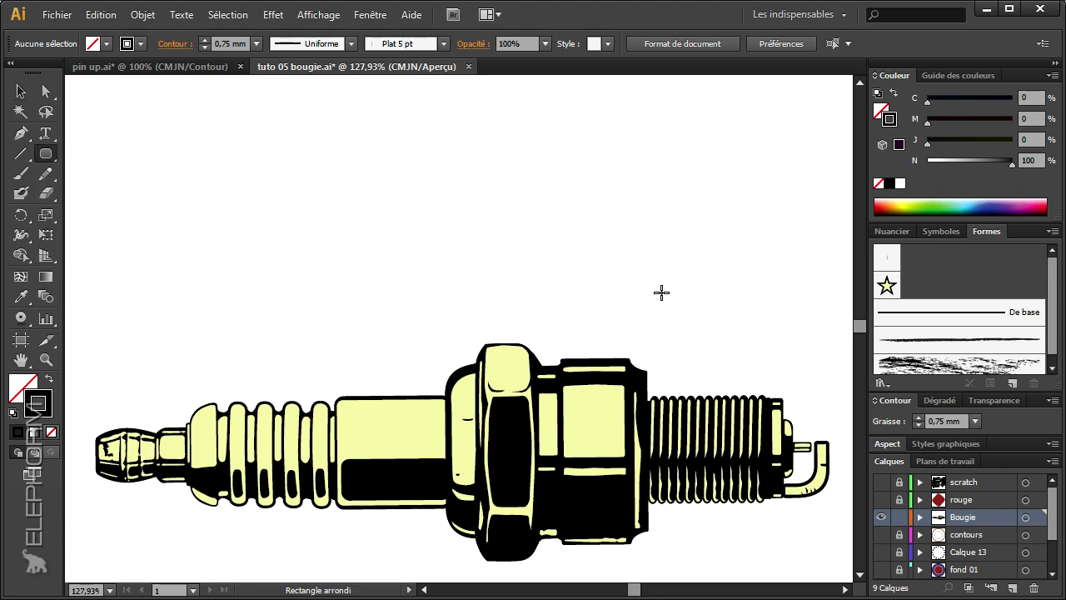
drag(662, 175, 670, 281)
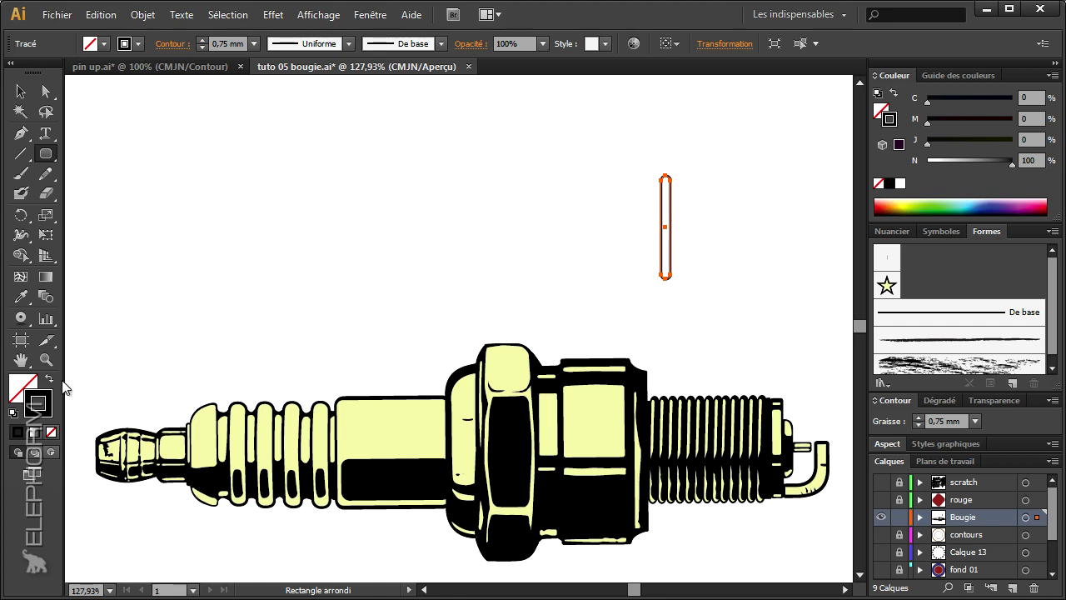
click(46, 359)
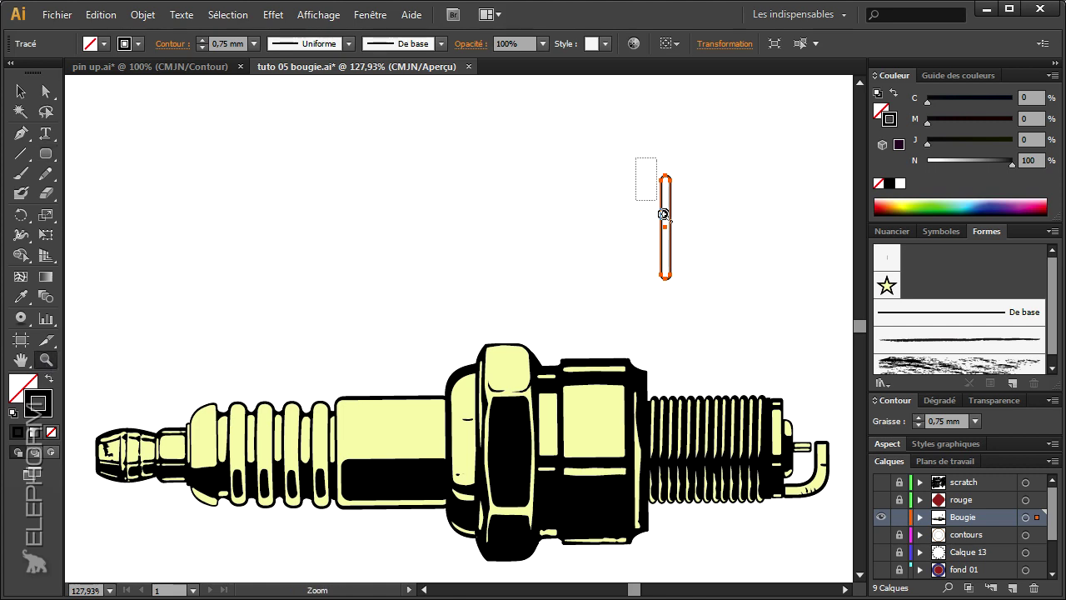
drag(642, 170, 726, 345)
alt+click(510, 369)
alt+click(510, 370)
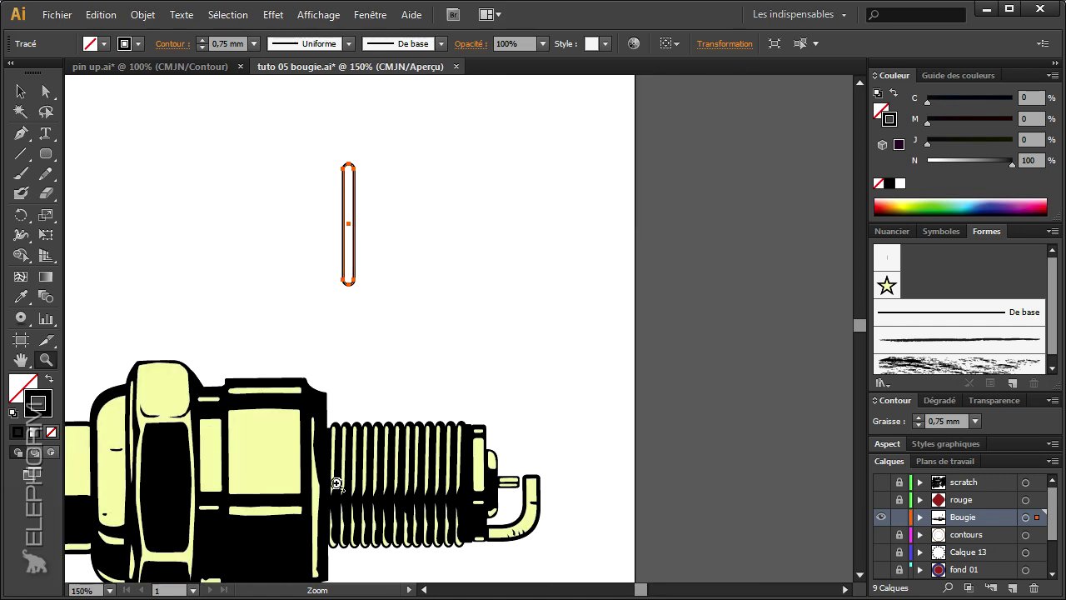
key(a)
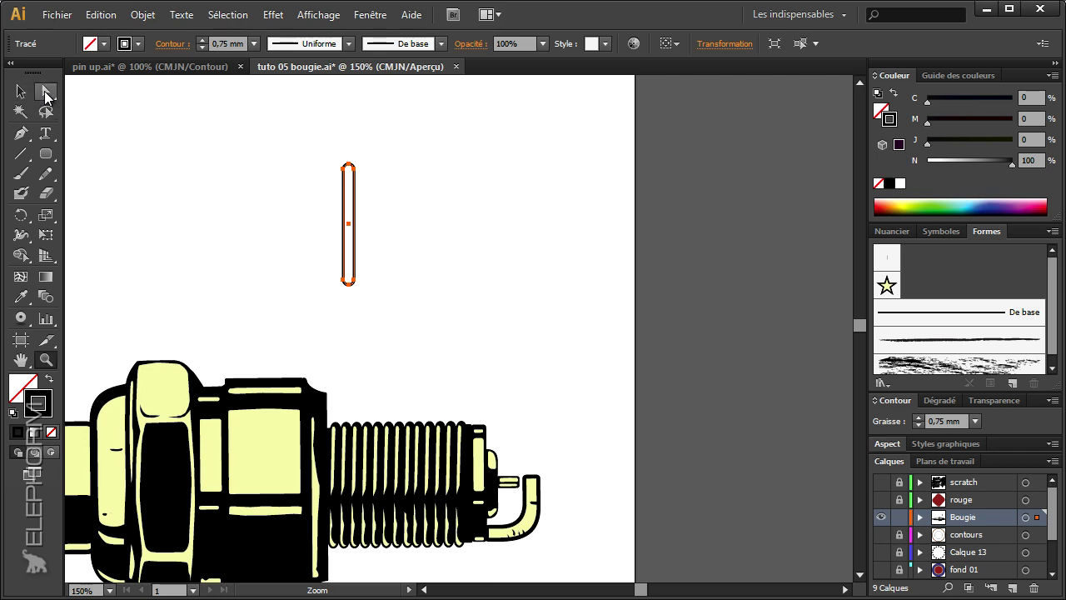
click(141, 186)
Step: Set the Pencil to black fill, no stroke, 0,5 px fidelity and 0% smoothing
click(45, 173)
click(49, 378)
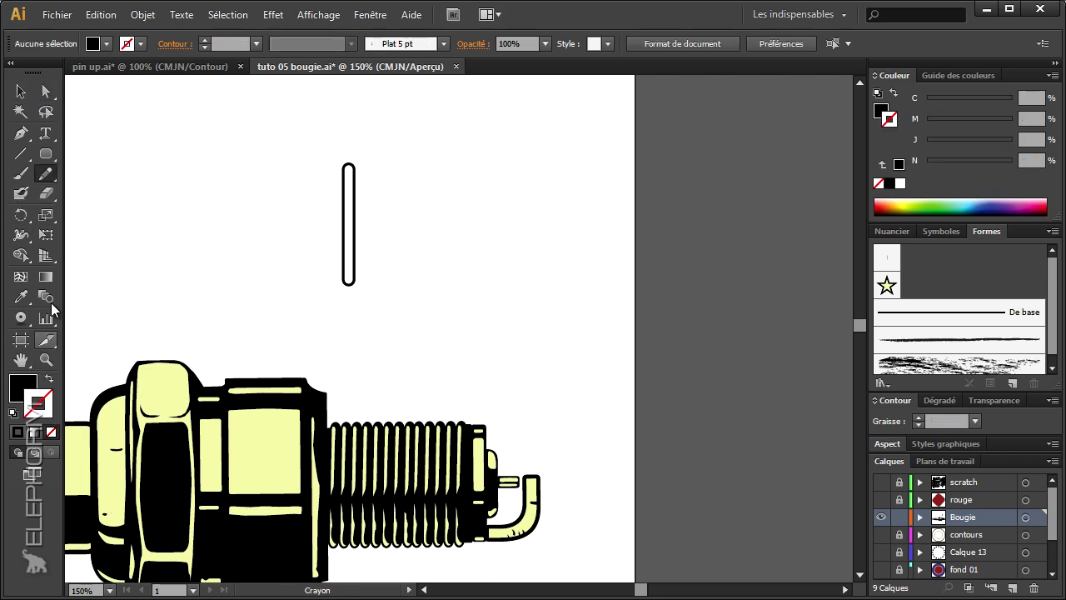
double_click(45, 173)
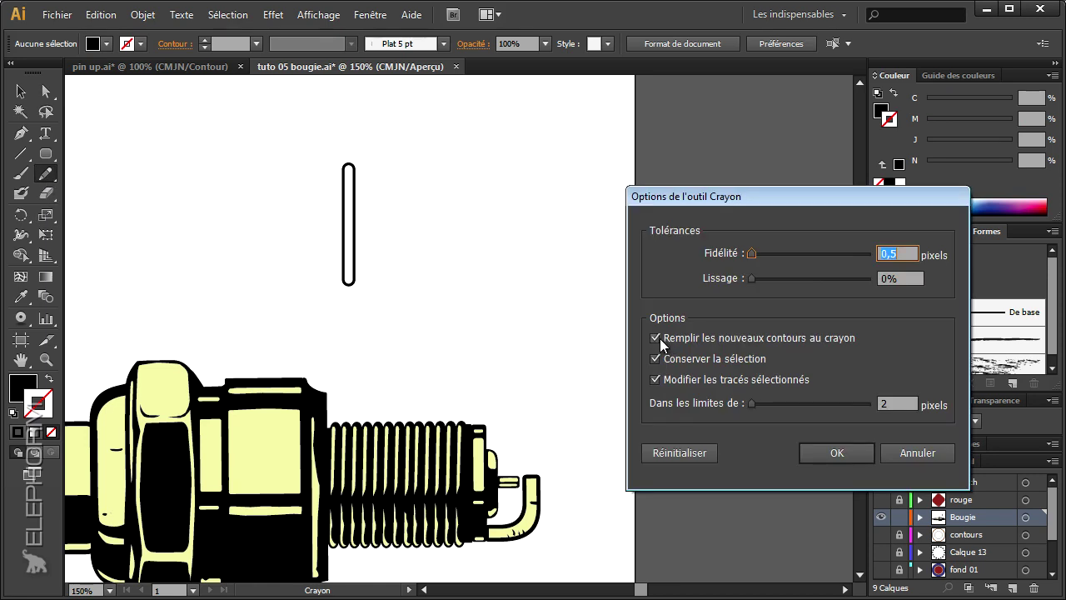
click(836, 453)
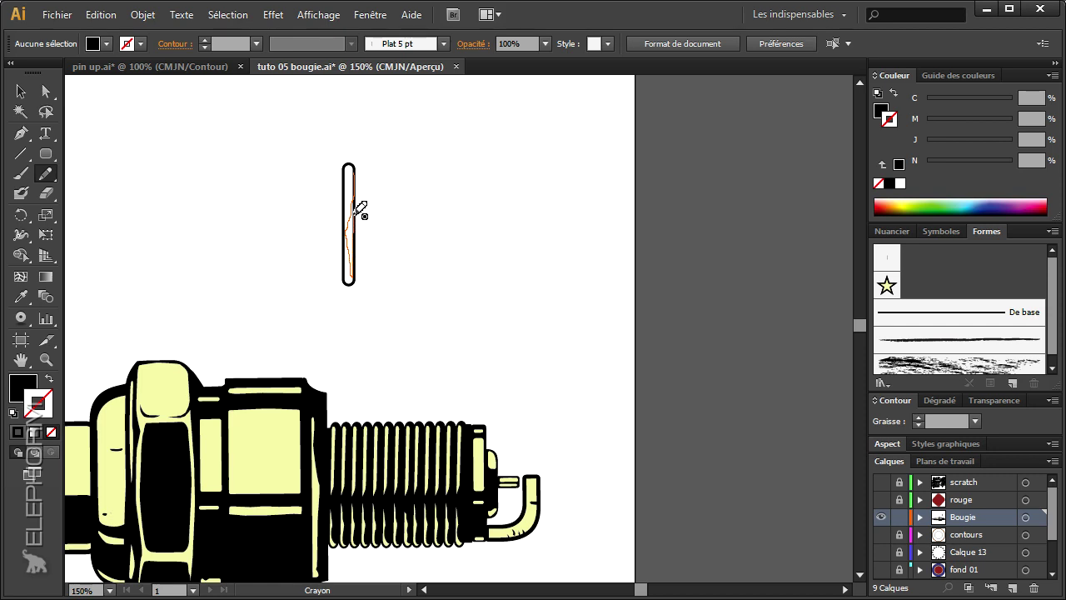
Step: Draw a black pencil shadow shape inside the rounded rectangle
drag(356, 213, 351, 218)
click(46, 91)
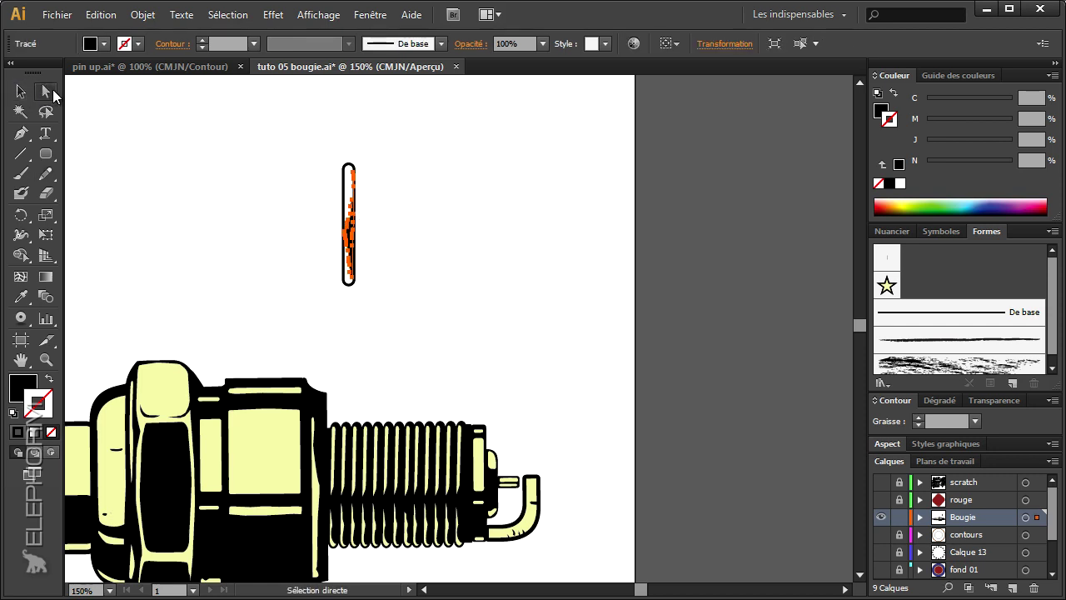
click(276, 277)
click(46, 359)
drag(288, 153, 355, 245)
Step: Nudge the black shadow shape flush against the rectangle's inner right wall
click(20, 91)
click(430, 301)
drag(431, 279, 434, 279)
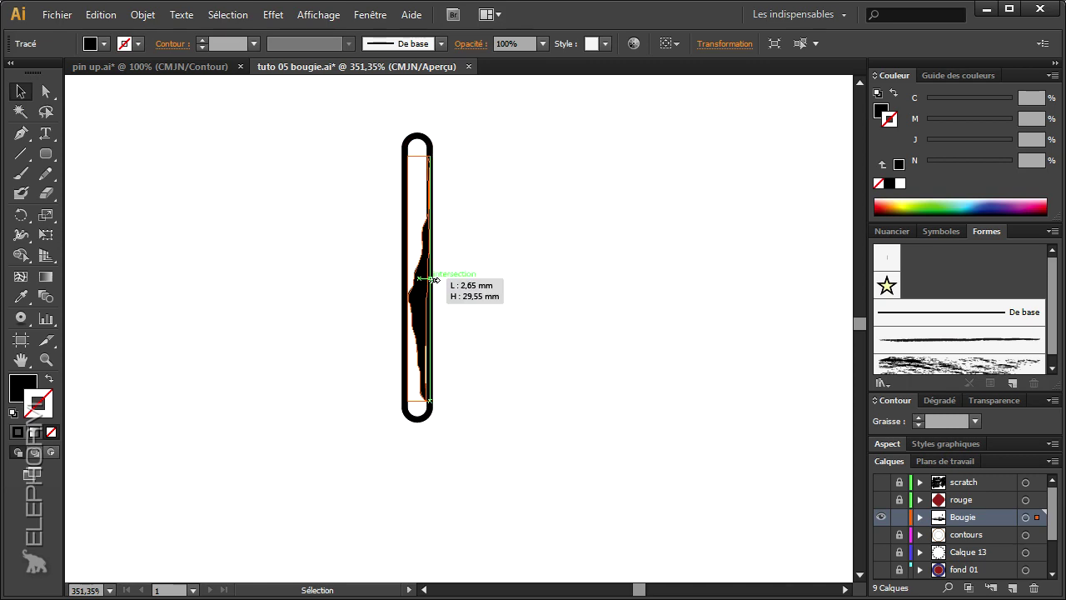
click(474, 349)
click(429, 329)
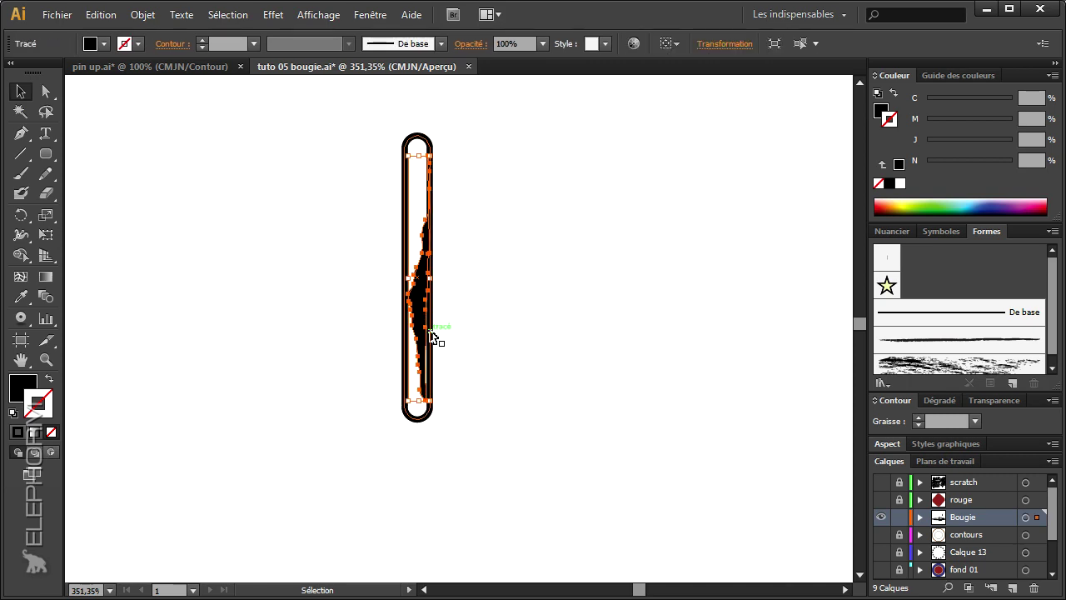
click(304, 296)
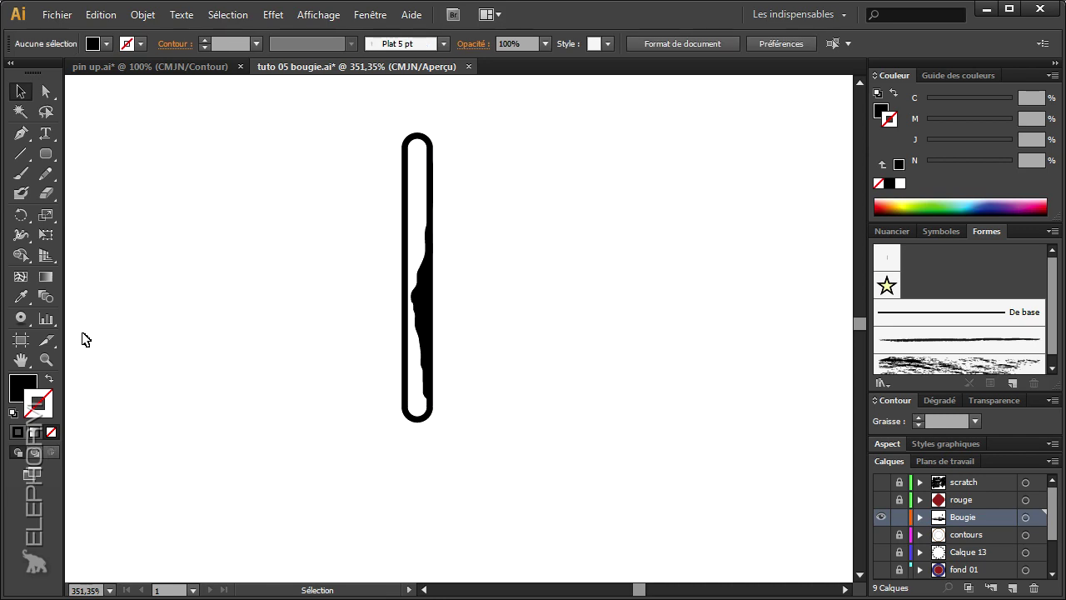
click(46, 359)
Step: Smooth the black shadow's wavy left and lower-left edges with the Smooth tool
key(ctrl+1)
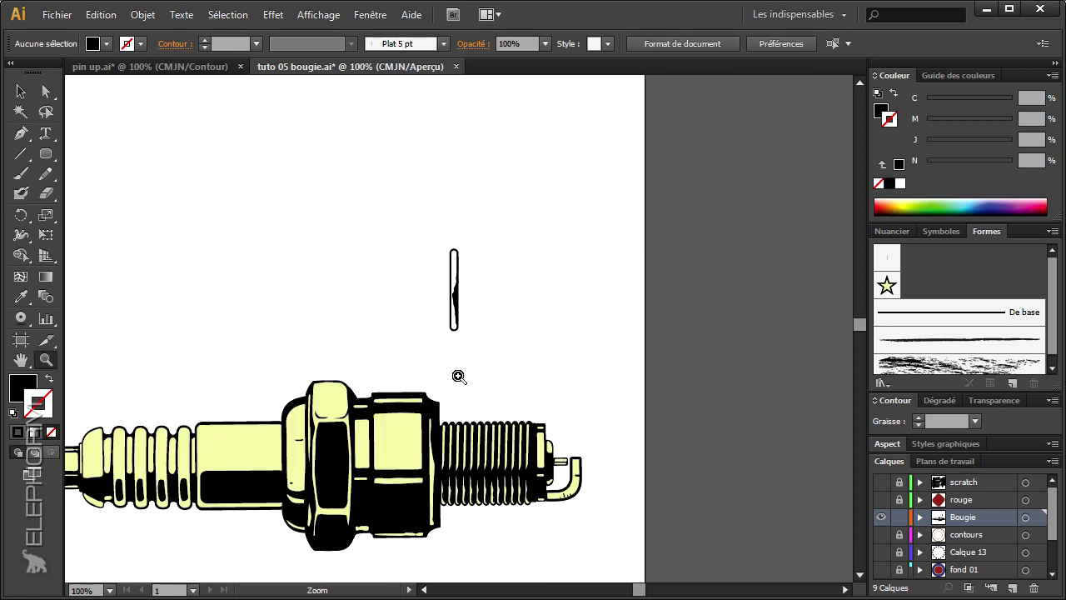
drag(369, 197, 457, 379)
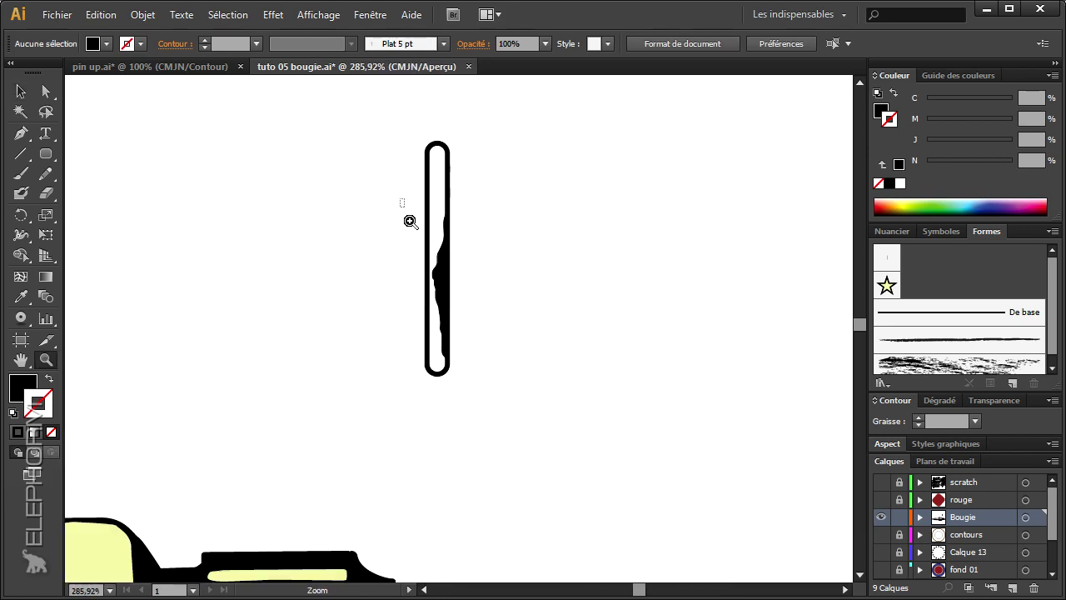
drag(403, 202, 486, 410)
click(46, 91)
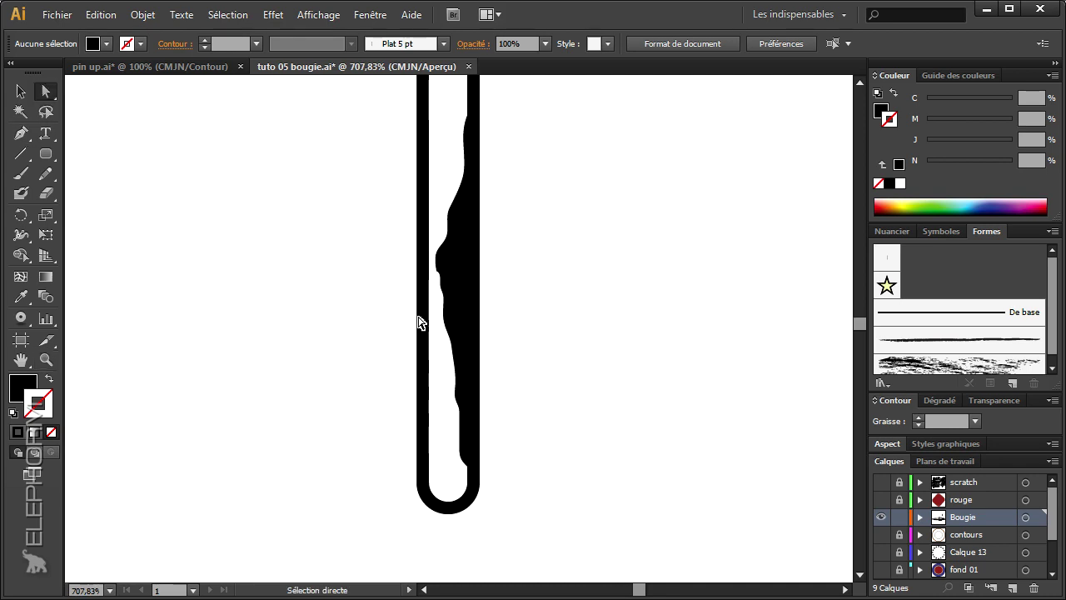
click(447, 309)
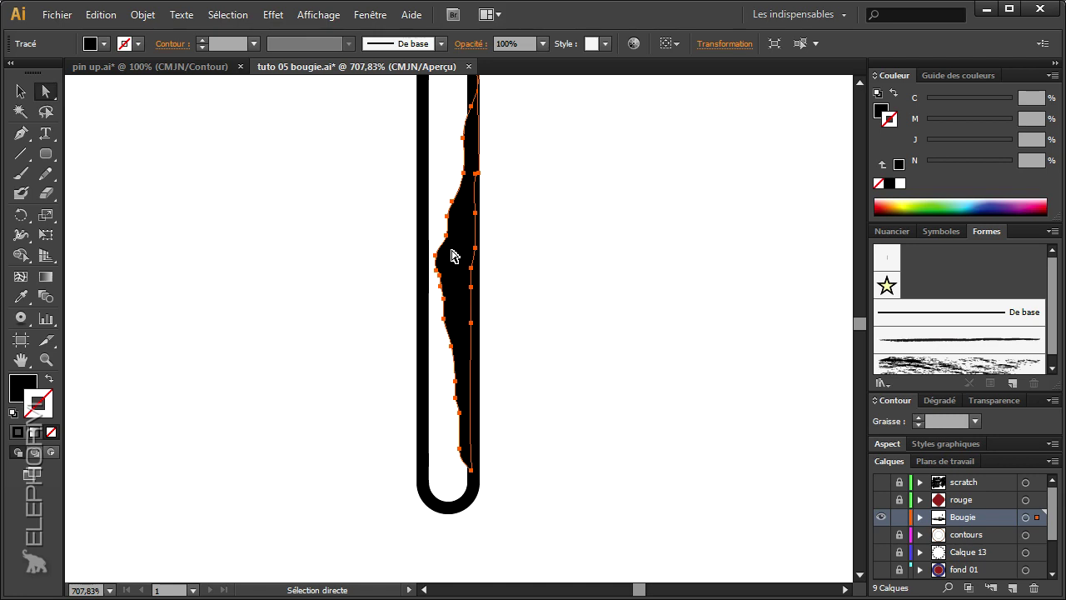
click(52, 177)
drag(57, 180, 96, 192)
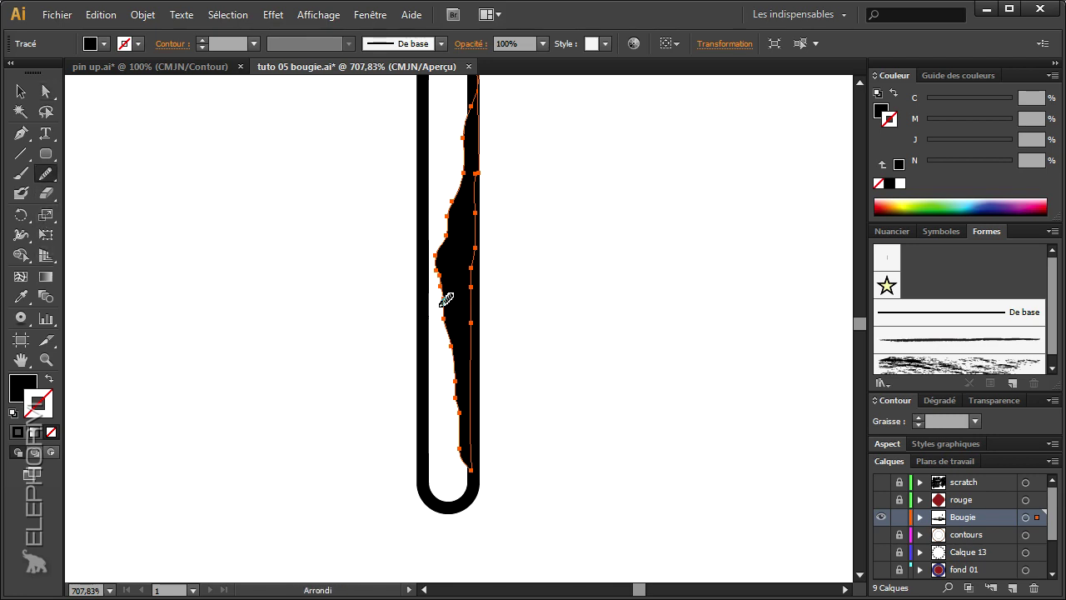
drag(450, 312, 451, 324)
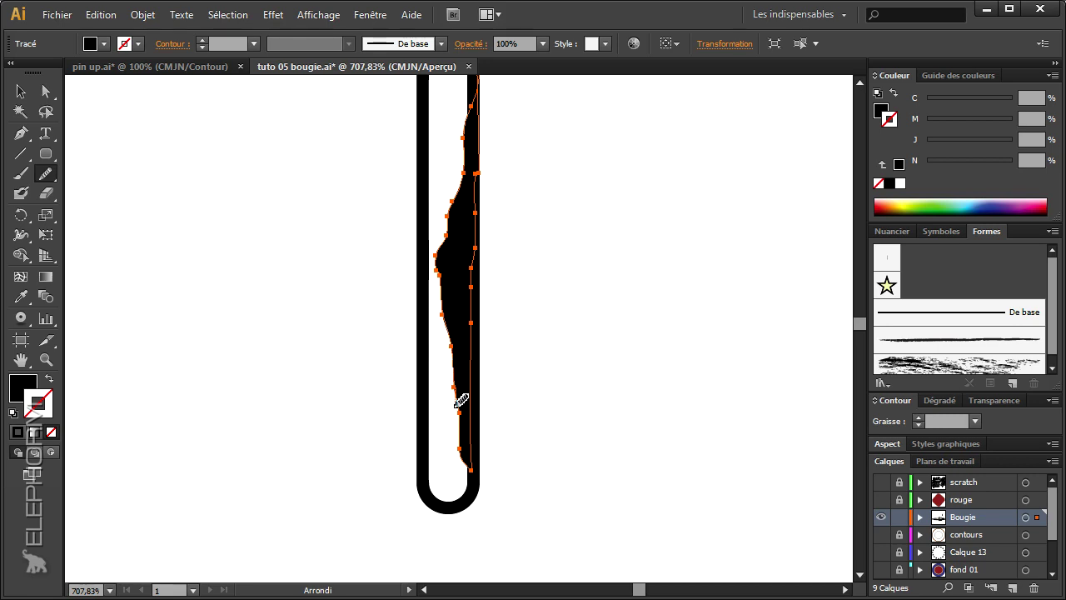
drag(459, 424, 459, 426)
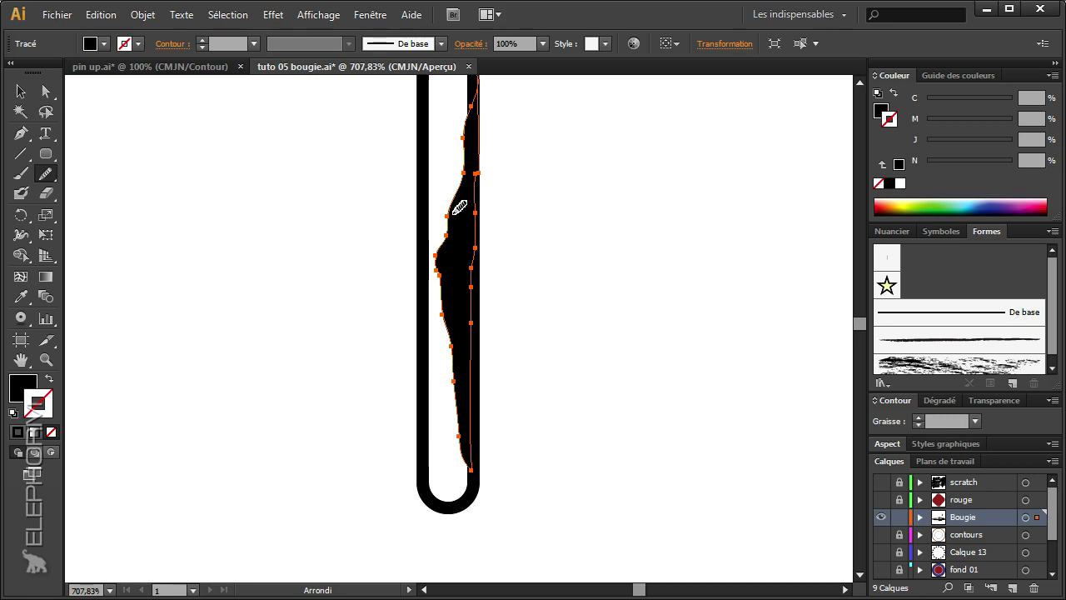
Step: Drag the shadow's top anchors up and left to reshape its upper tip
scroll(459, 207, up, 1)
scroll(444, 308, up, 3)
scroll(469, 261, up, 4)
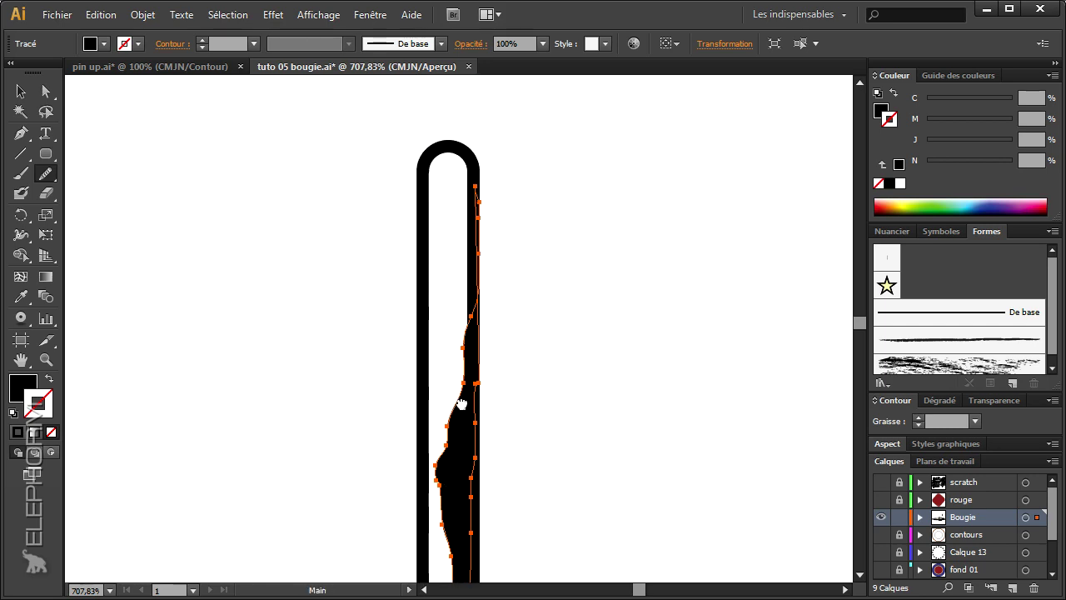
click(46, 91)
mouse_move(462, 364)
mouse_down()
mouse_move(453, 356)
mouse_move(464, 360)
mouse_move(471, 279)
mouse_up()
click(475, 313)
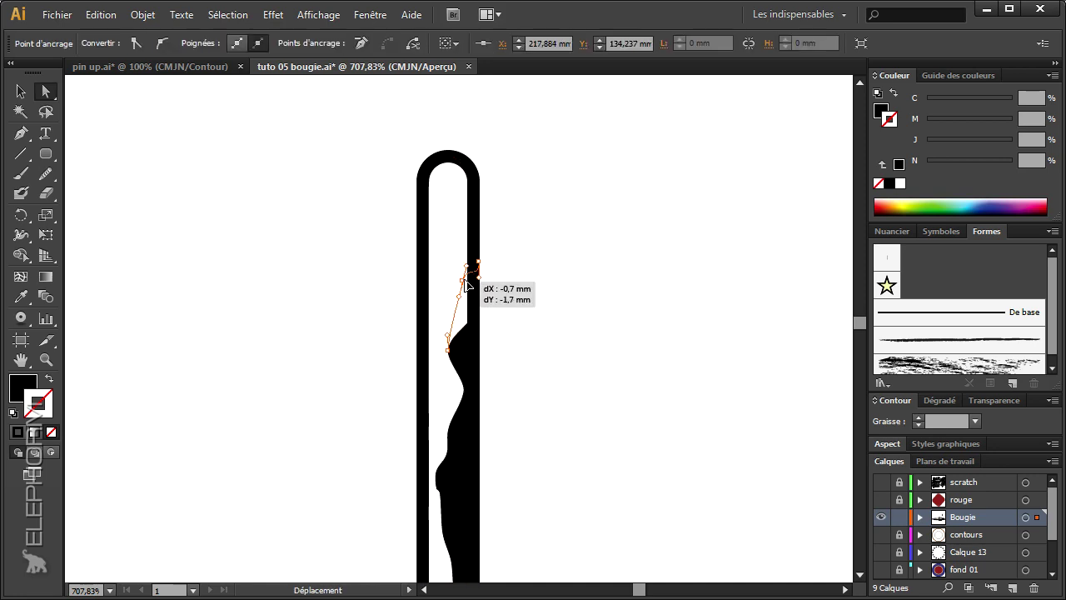
drag(452, 357, 459, 350)
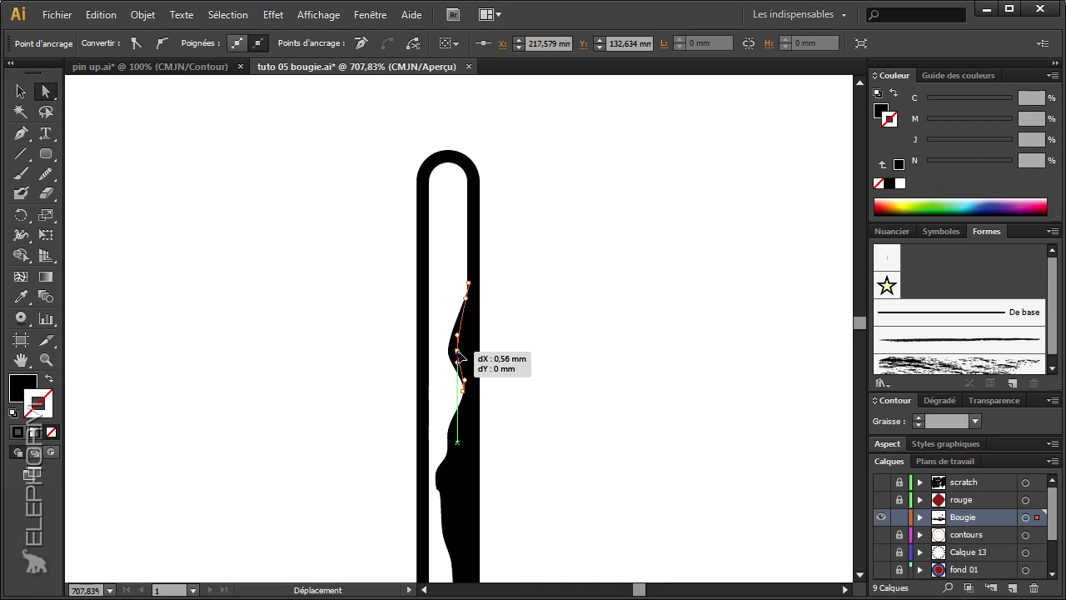
scroll(450, 417, down, 5)
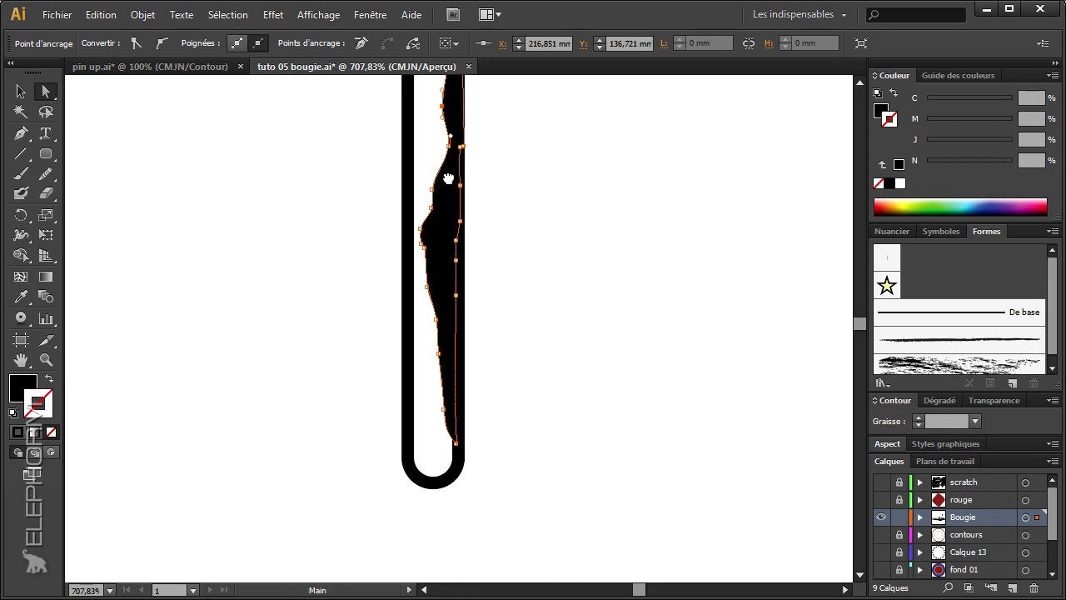
click(431, 405)
mouse_move(447, 357)
mouse_down()
mouse_move(475, 380)
mouse_move(497, 446)
mouse_up()
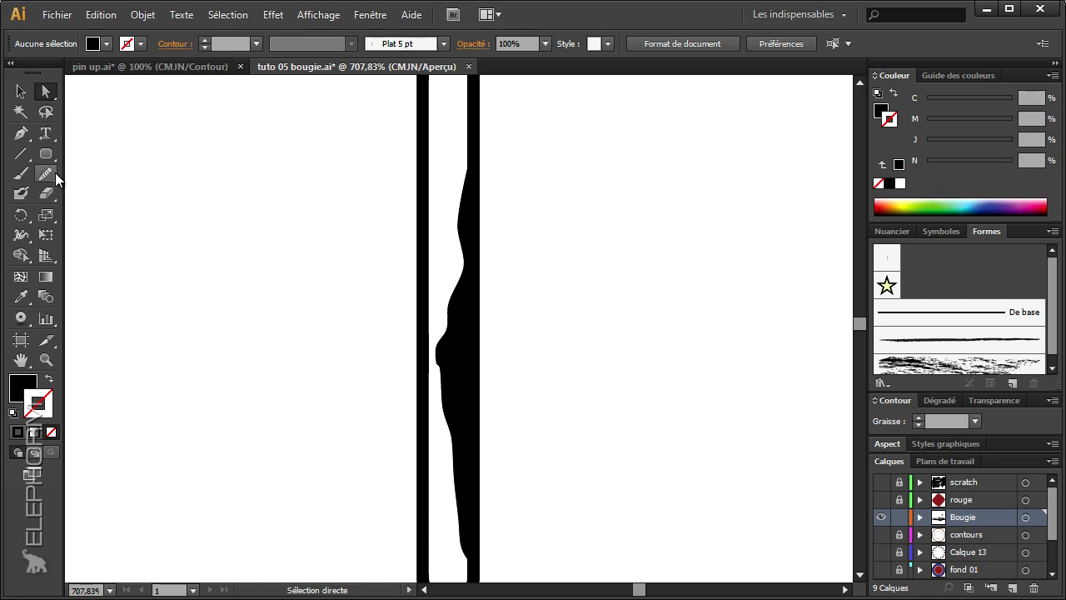
Step: Pull the shadow's top anchor up toward the rectangle's rounded top
click(46, 359)
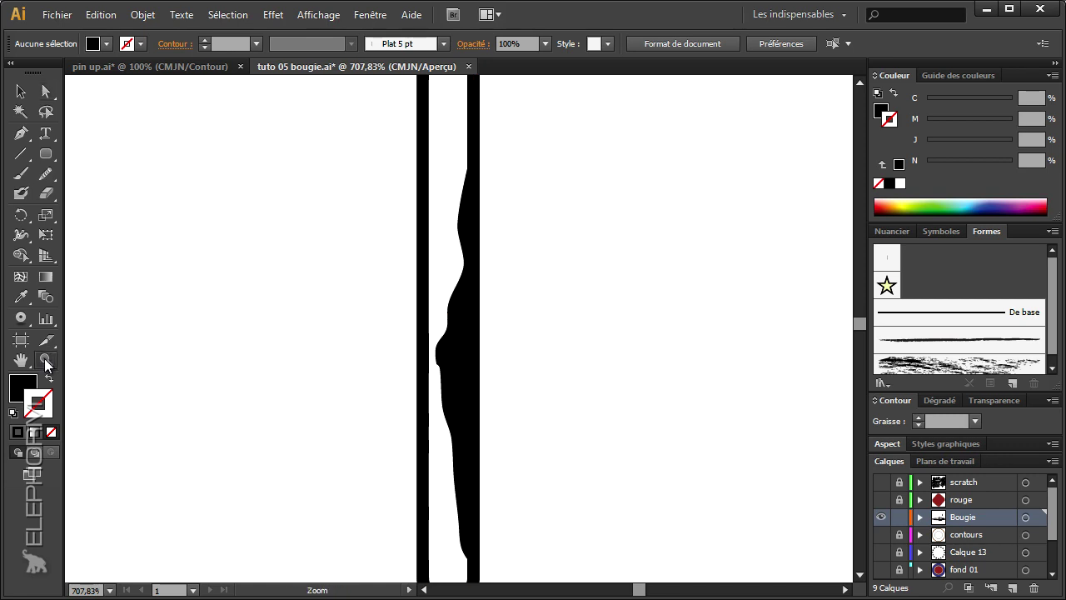
alt+click(499, 358)
mouse_move(457, 347)
mouse_down()
mouse_move(448, 165)
mouse_move(505, 369)
mouse_up()
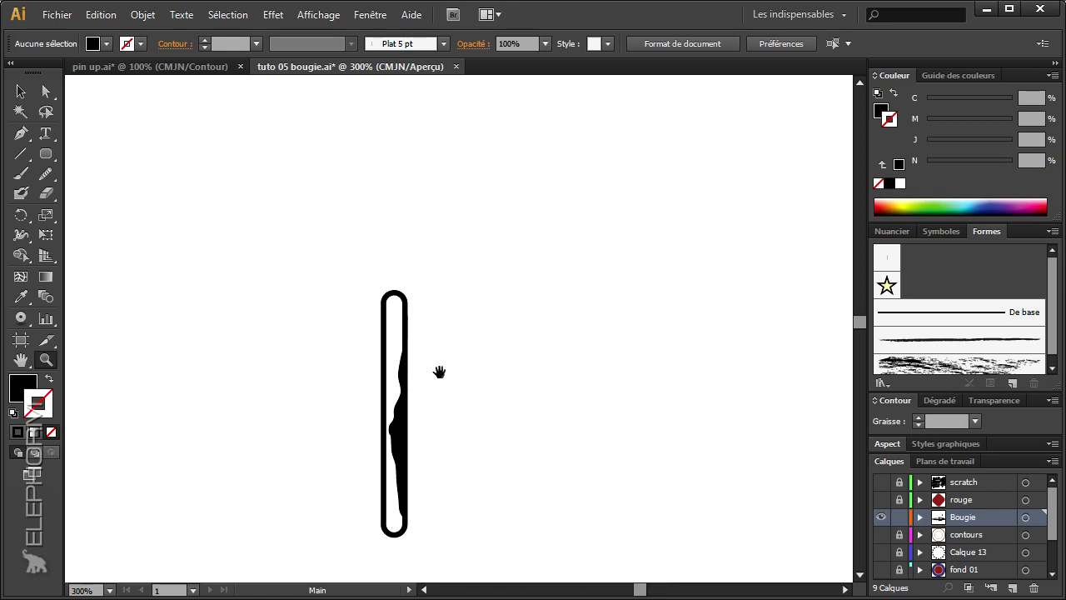
drag(357, 245, 460, 426)
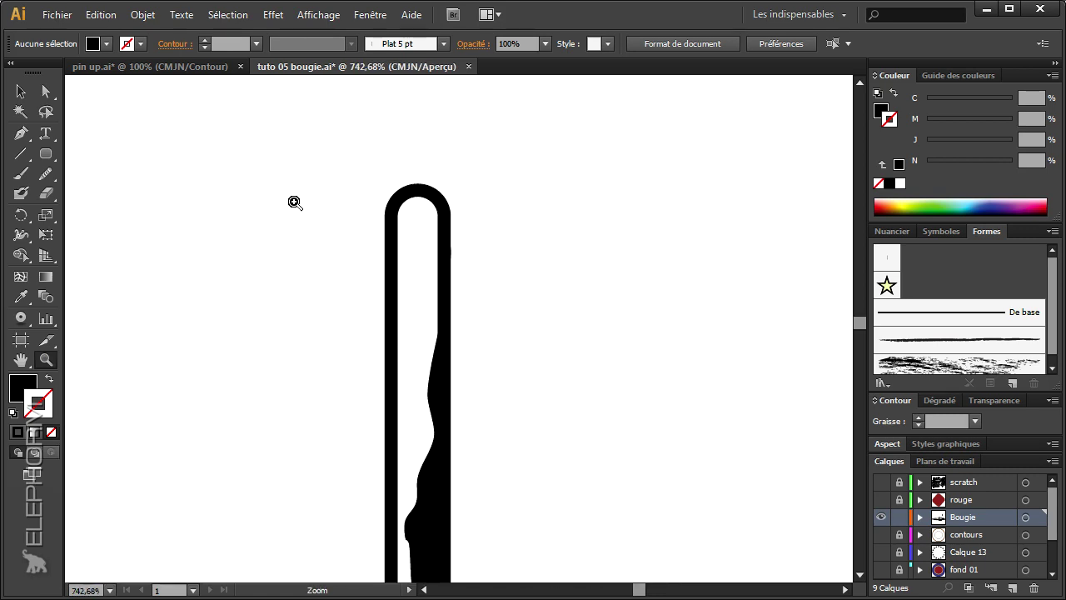
click(46, 91)
mouse_move(441, 325)
mouse_down()
mouse_move(434, 215)
mouse_move(442, 230)
mouse_up()
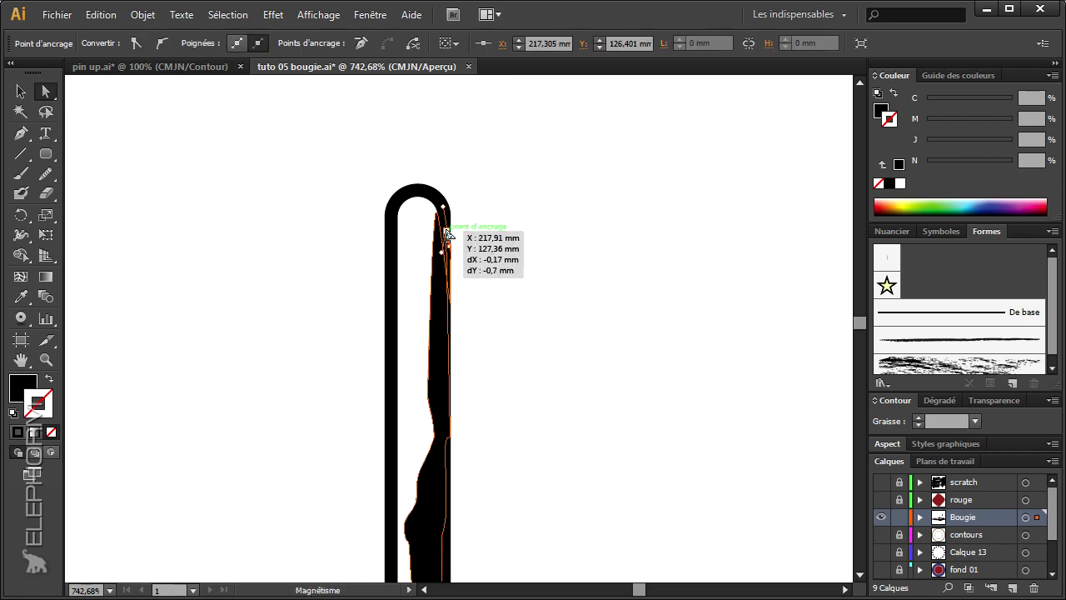
Step: Redraw the upper black shading with the Pencil so it fills the rib's top curve
click(45, 173)
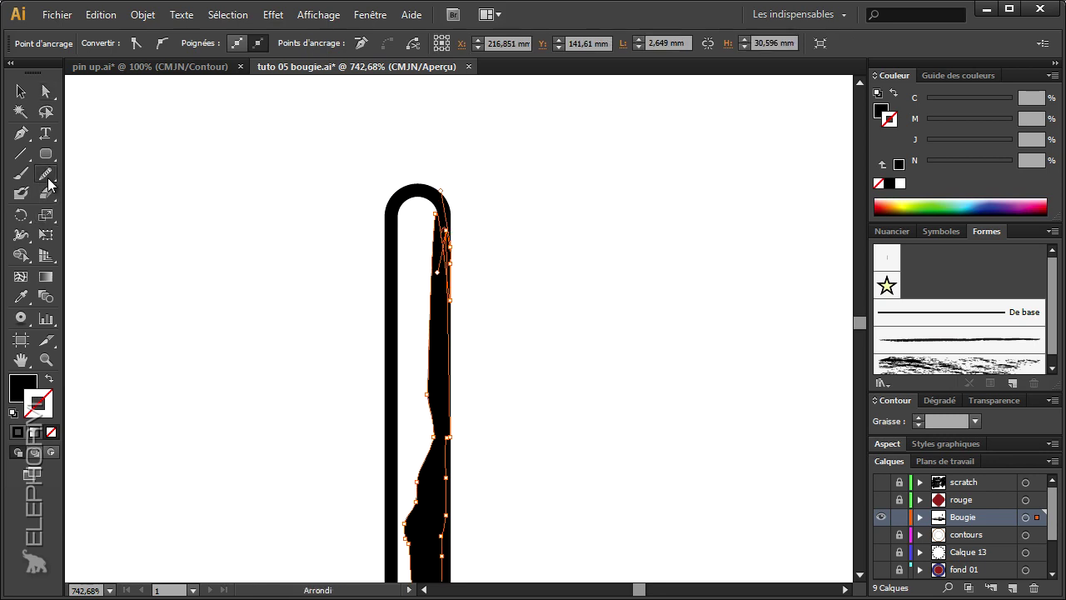
click(125, 172)
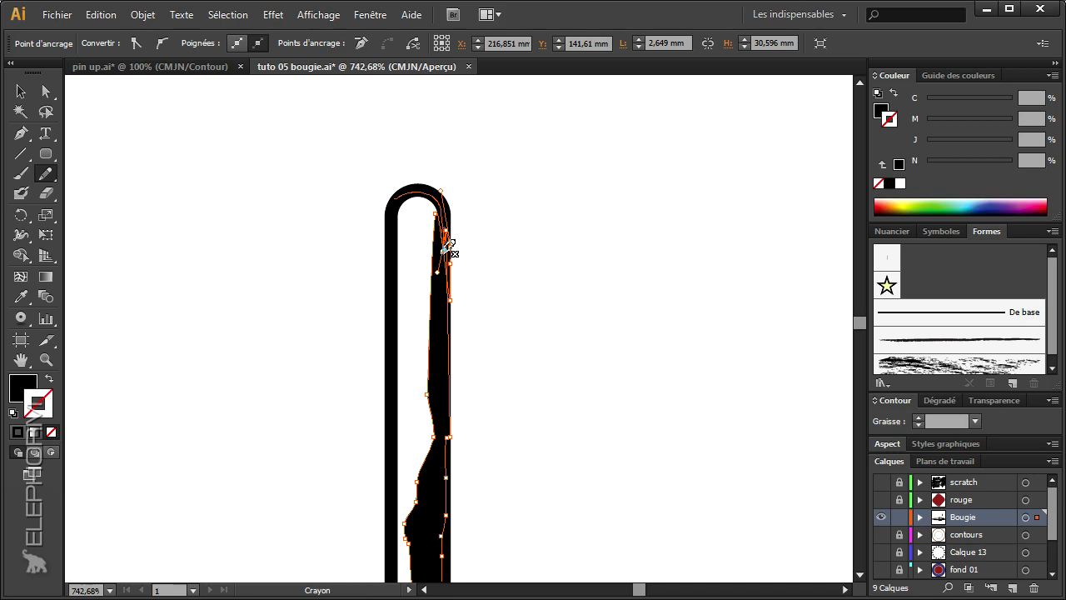
drag(401, 197, 388, 214)
key(a)
click(175, 238)
click(46, 359)
alt+click(473, 385)
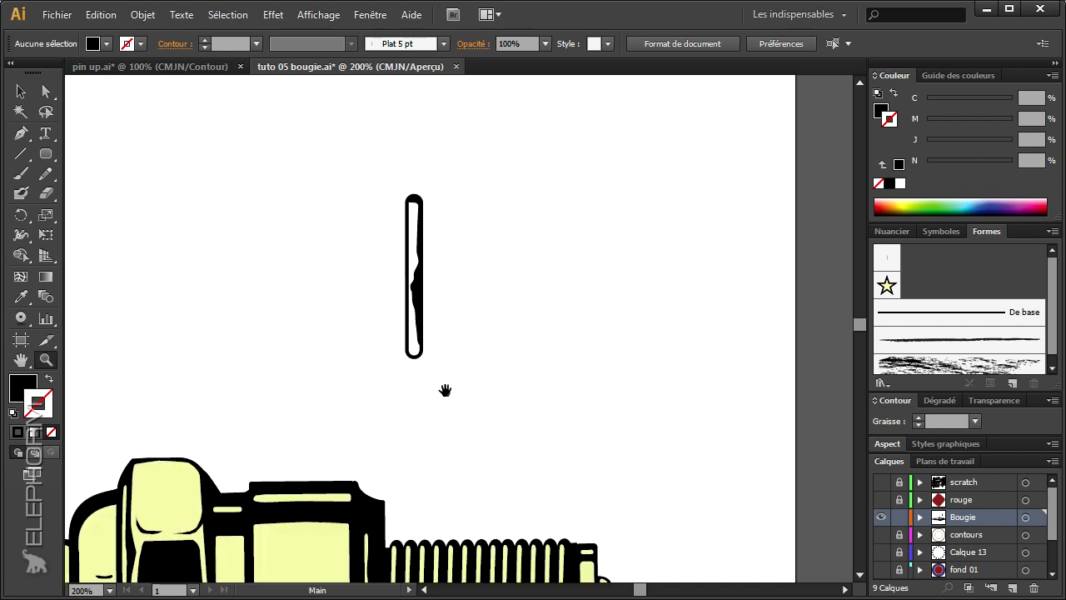
drag(442, 391, 440, 351)
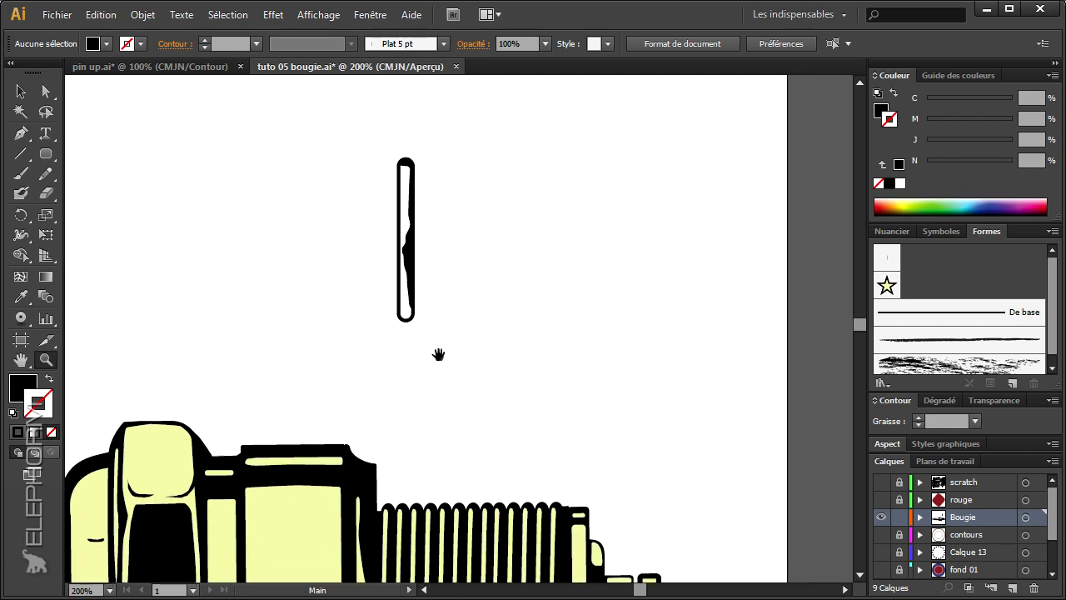
Step: Select all of the rib's paths and group them with Ctrl+G
key(v)
drag(370, 147, 463, 337)
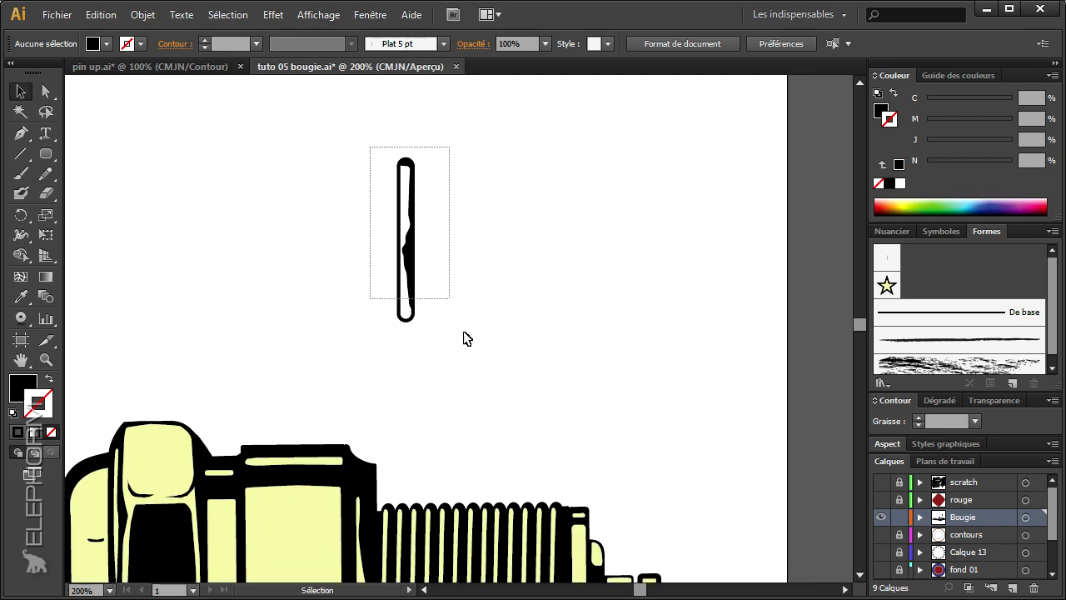
click(142, 14)
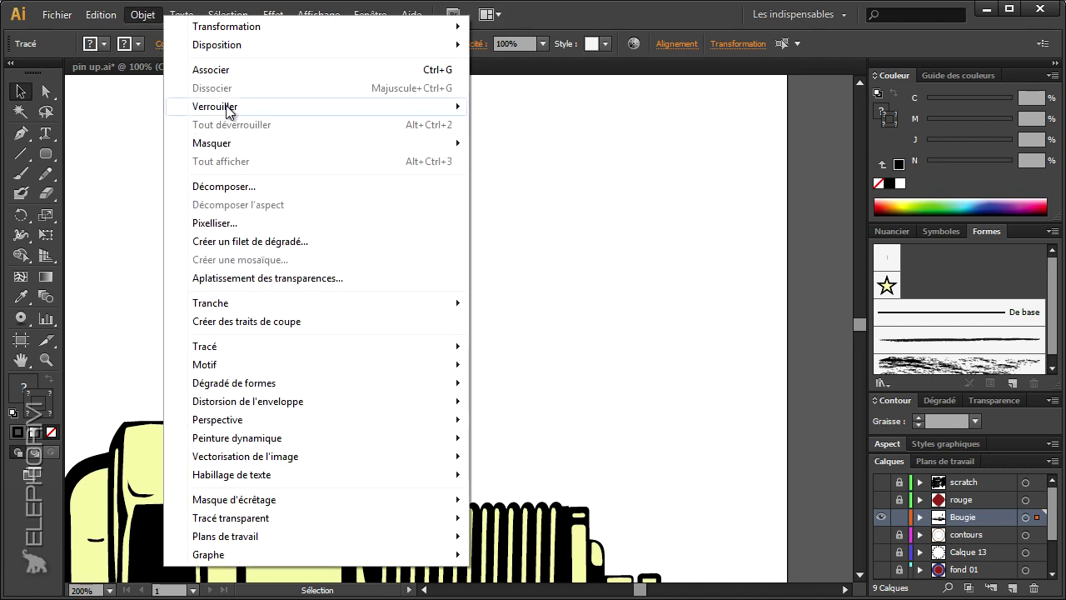
key(ctrl+g)
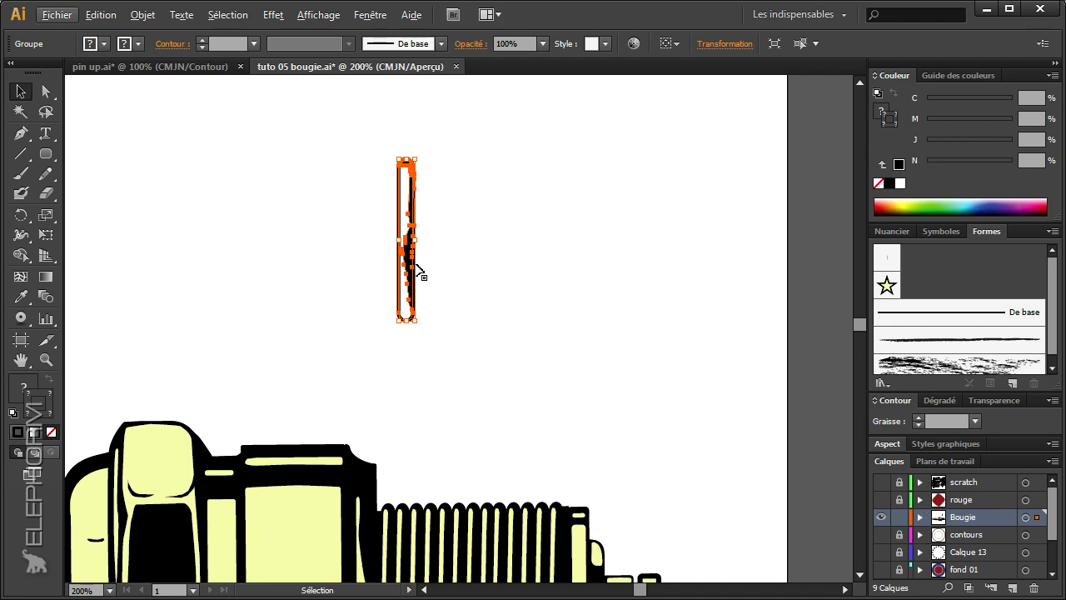
Step: Alt-drag a rib copy to the right and repeat with Ctrl+D to build the row
key(alt)
key(alt)
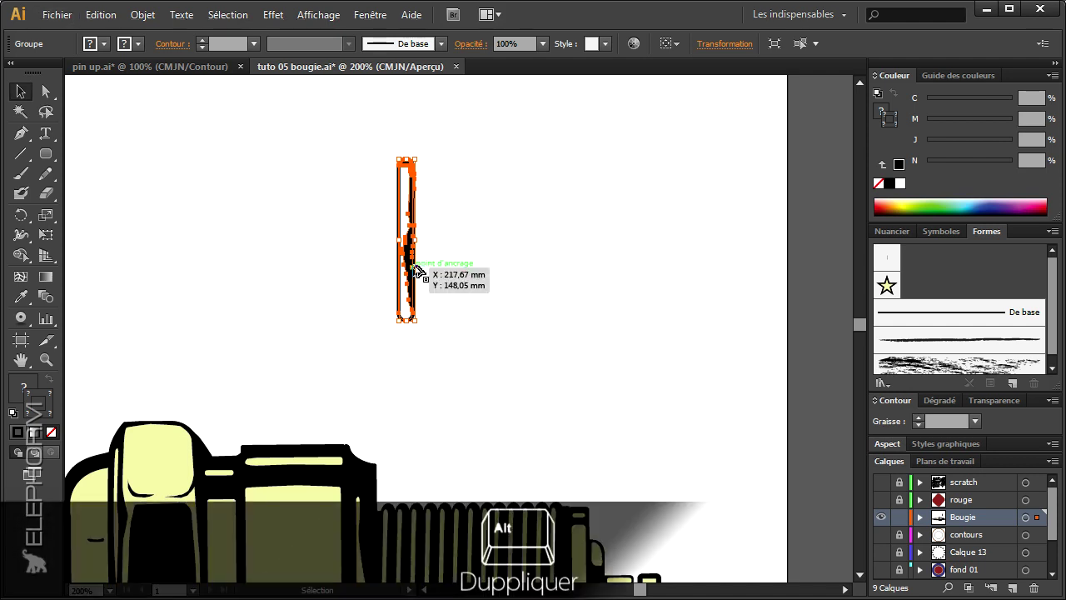
mouse_move(414, 269)
mouse_down()
mouse_move(464, 316)
mouse_move(432, 273)
mouse_up()
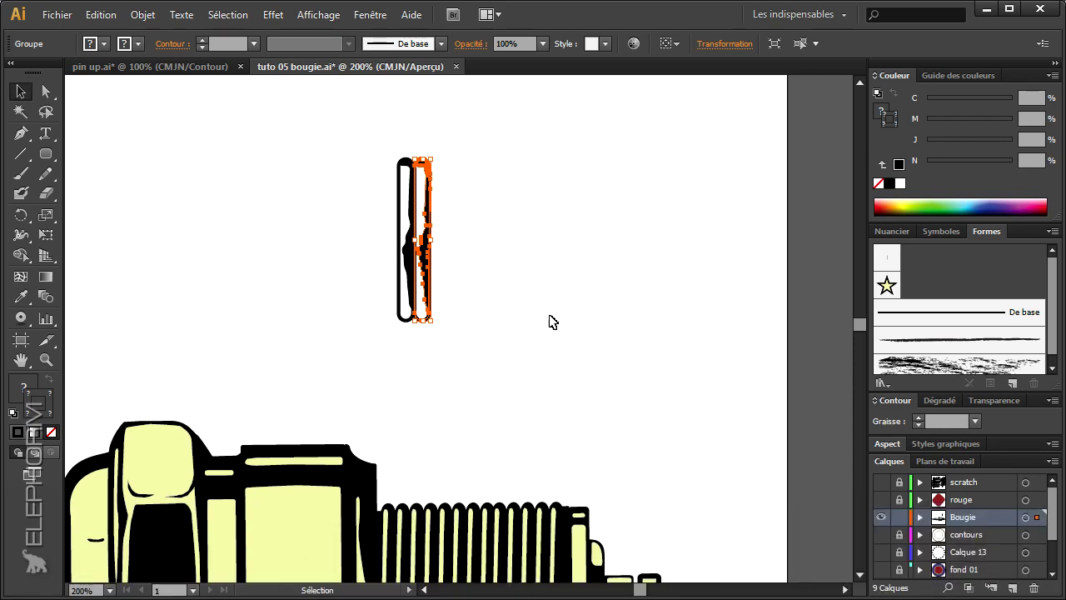
key(ctrl+d)
key(ctrl+d)
key(ctrl+d)
key(ctrl+d)
key(ctrl+d)
key(ctrl+d)
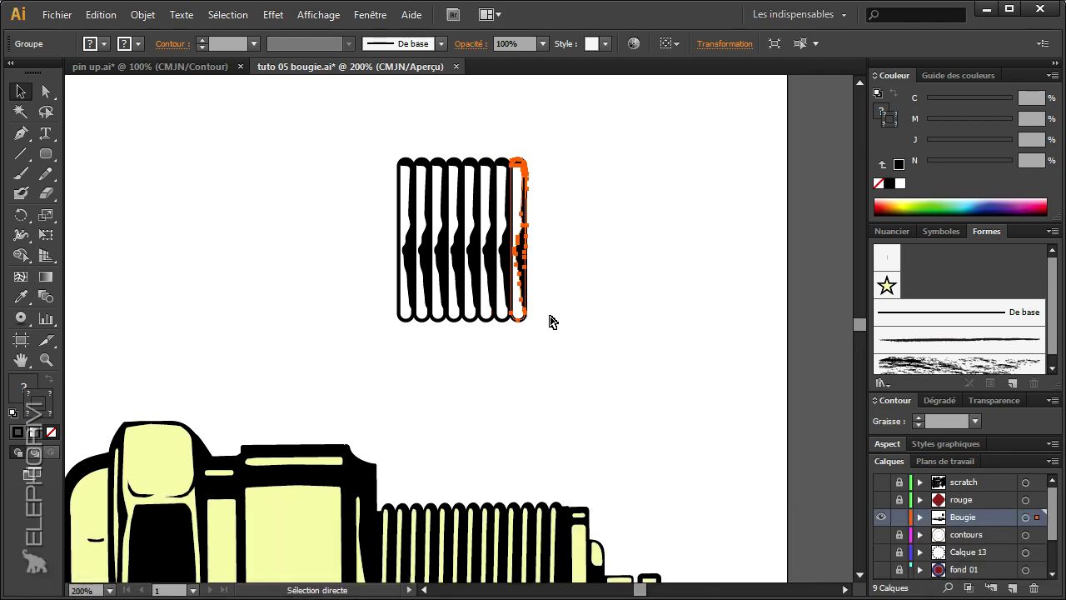
key(ctrl+d)
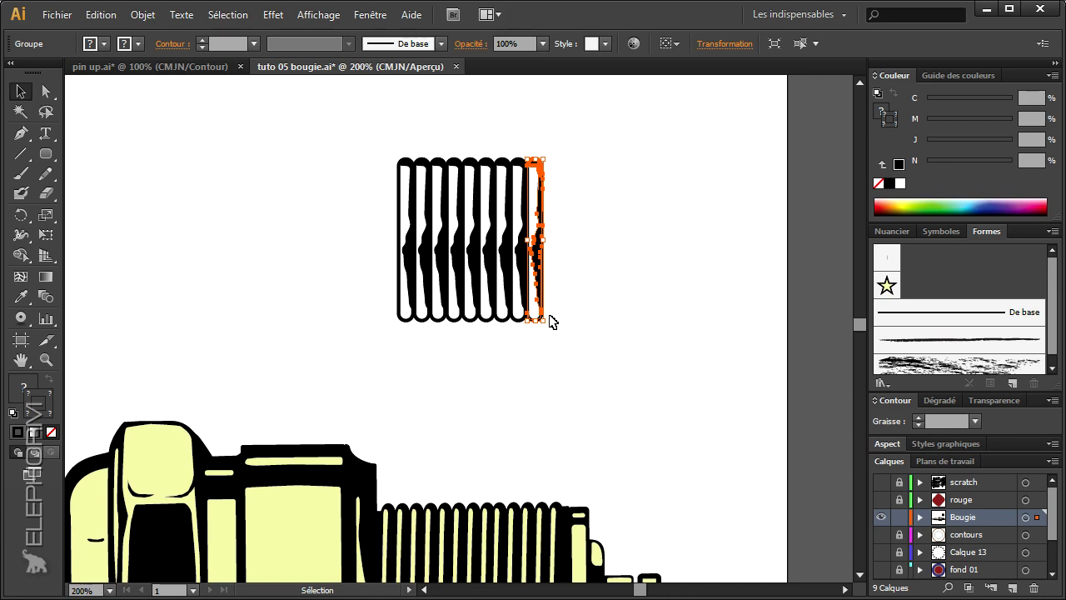
key(ctrl+d)
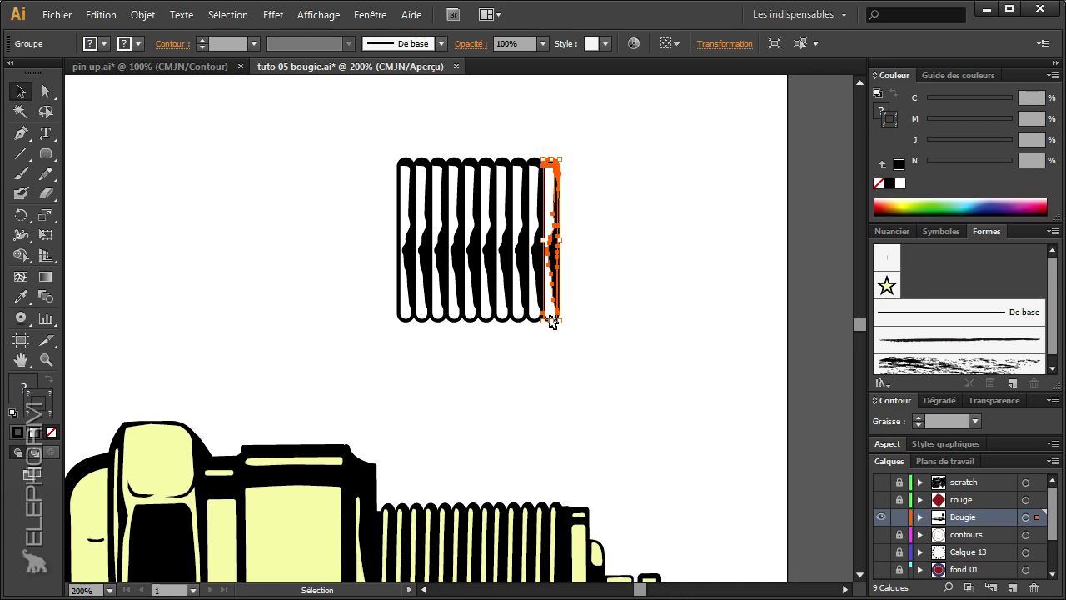
click(430, 411)
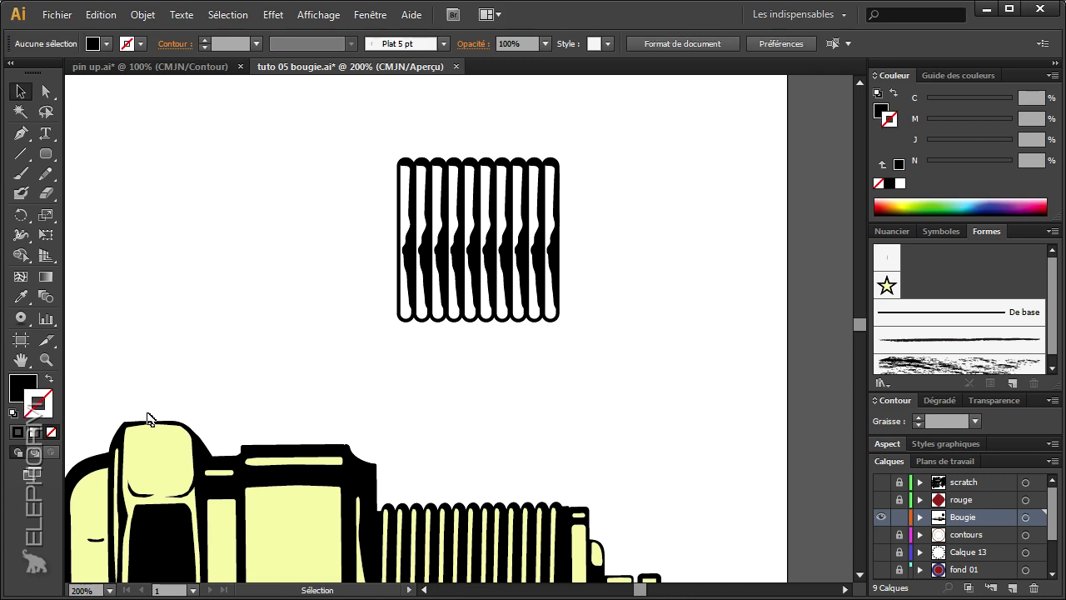
click(46, 359)
Step: Drag anchors of the ribs' black shading paths so they tuck against neighbouring rib outlines
alt+click(499, 354)
alt+click(469, 358)
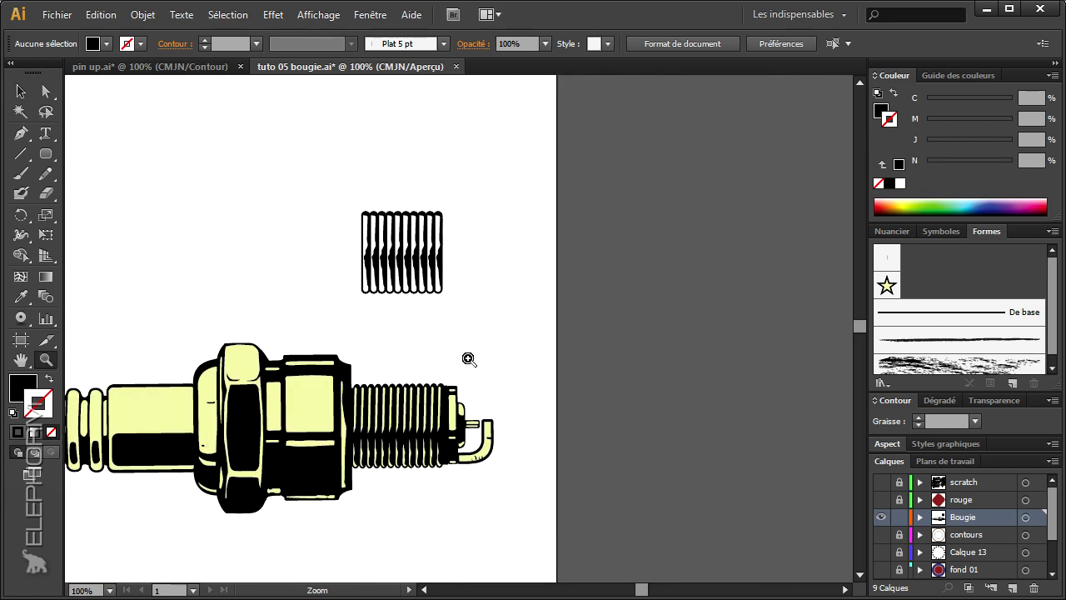
drag(340, 196, 510, 370)
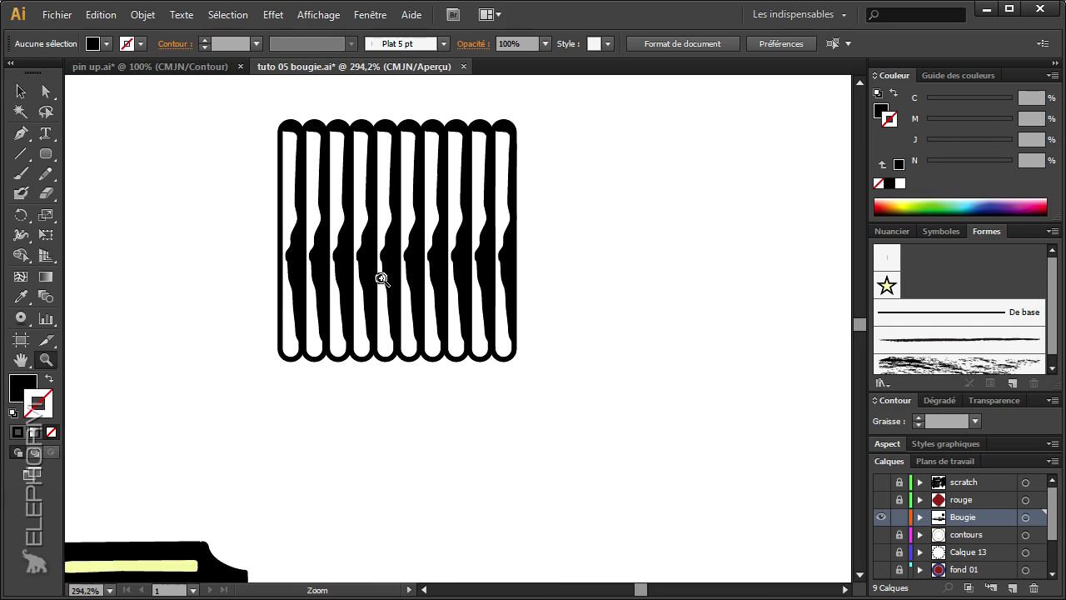
click(45, 91)
click(290, 265)
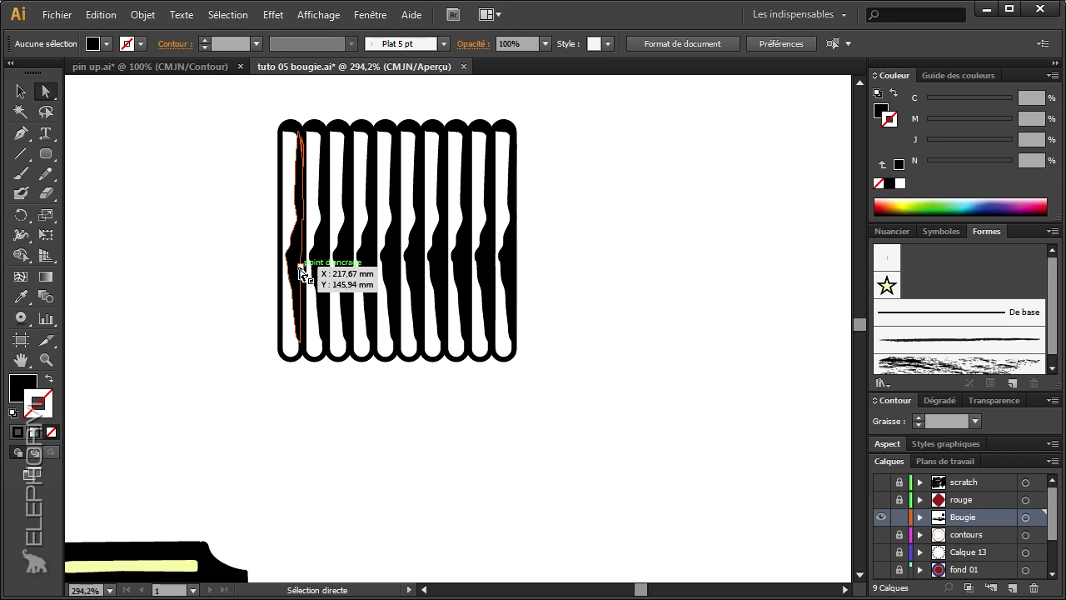
click(290, 265)
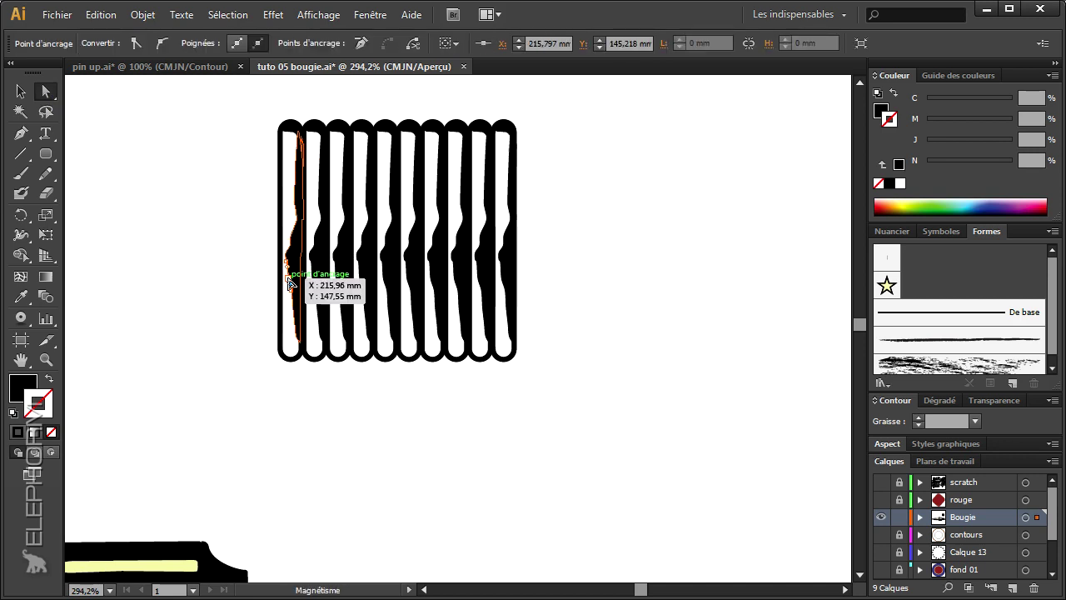
mouse_move(285, 283)
mouse_down()
mouse_move(359, 274)
mouse_move(339, 269)
mouse_move(435, 301)
mouse_move(454, 291)
mouse_move(461, 234)
mouse_move(481, 269)
mouse_move(496, 250)
mouse_up()
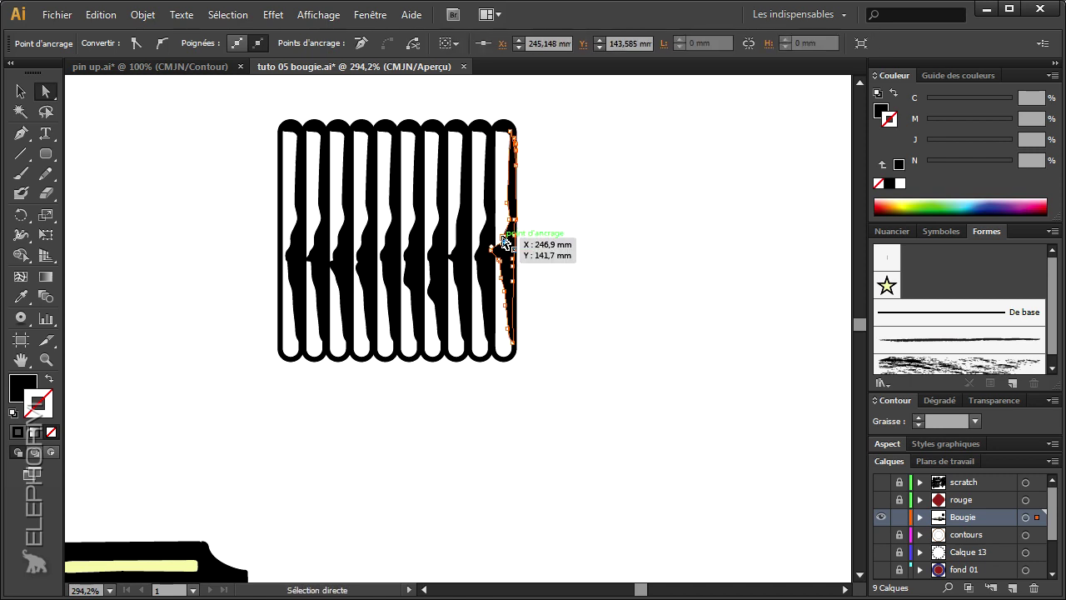
click(545, 379)
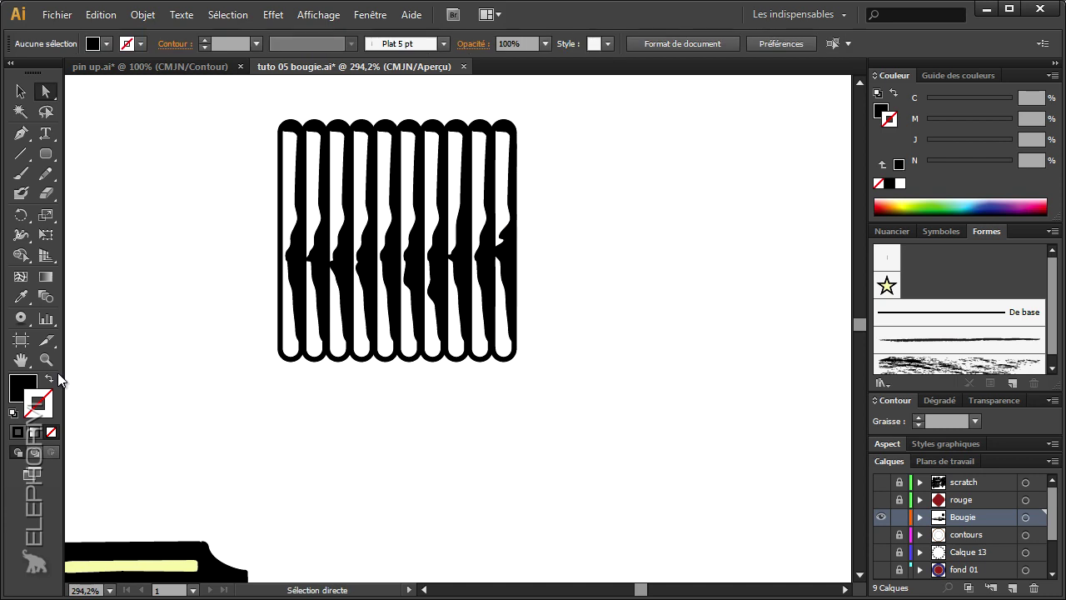
Step: Draw a tall rounded rectangle just right of the rib row, adjusting its corner rounding
alt+click(449, 371)
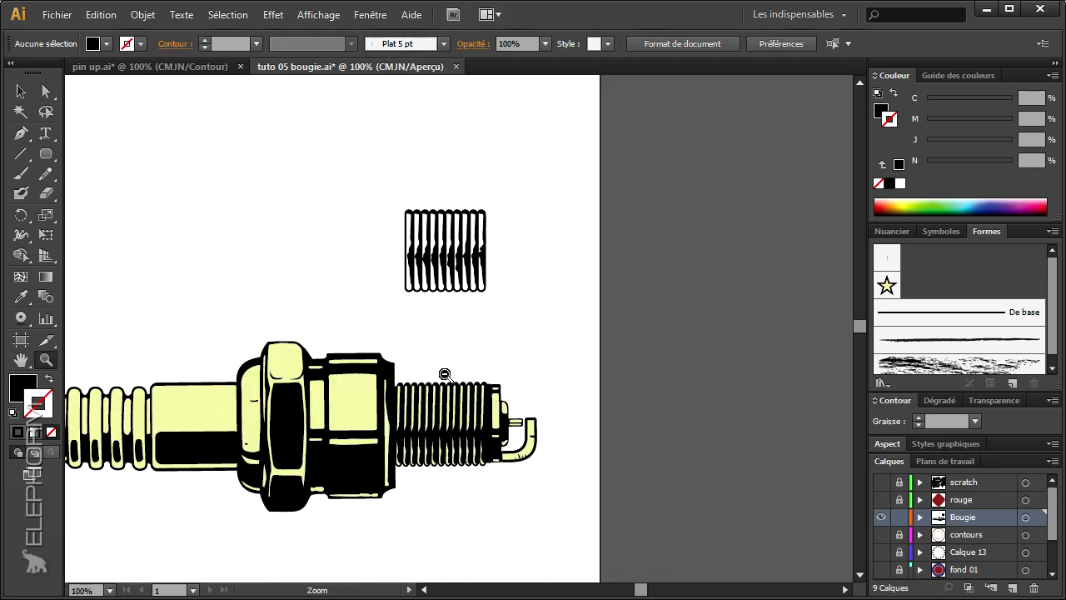
drag(353, 170, 554, 326)
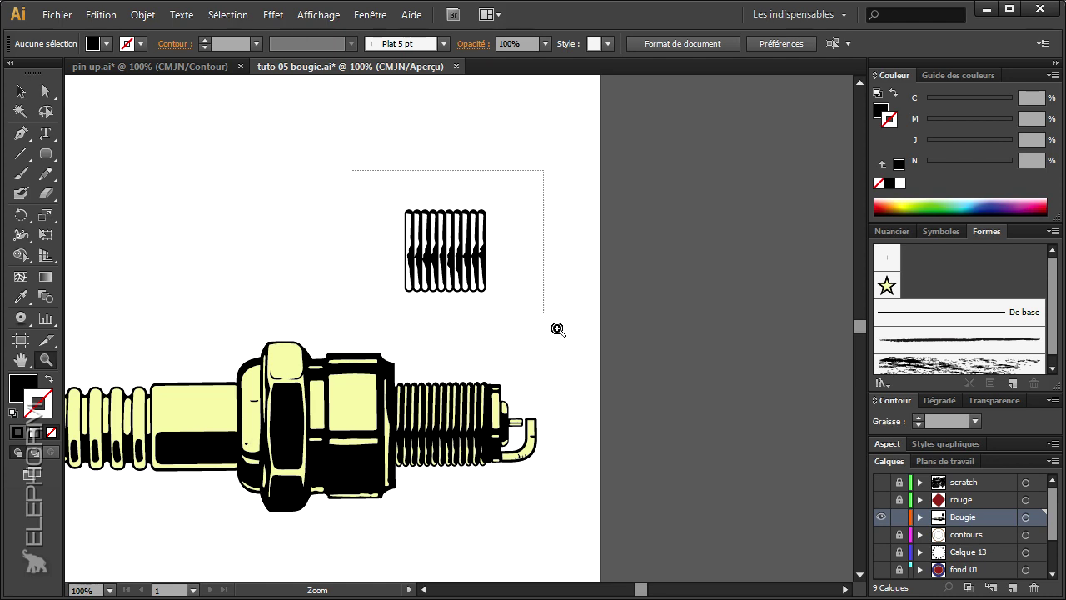
drag(488, 341, 325, 267)
click(46, 153)
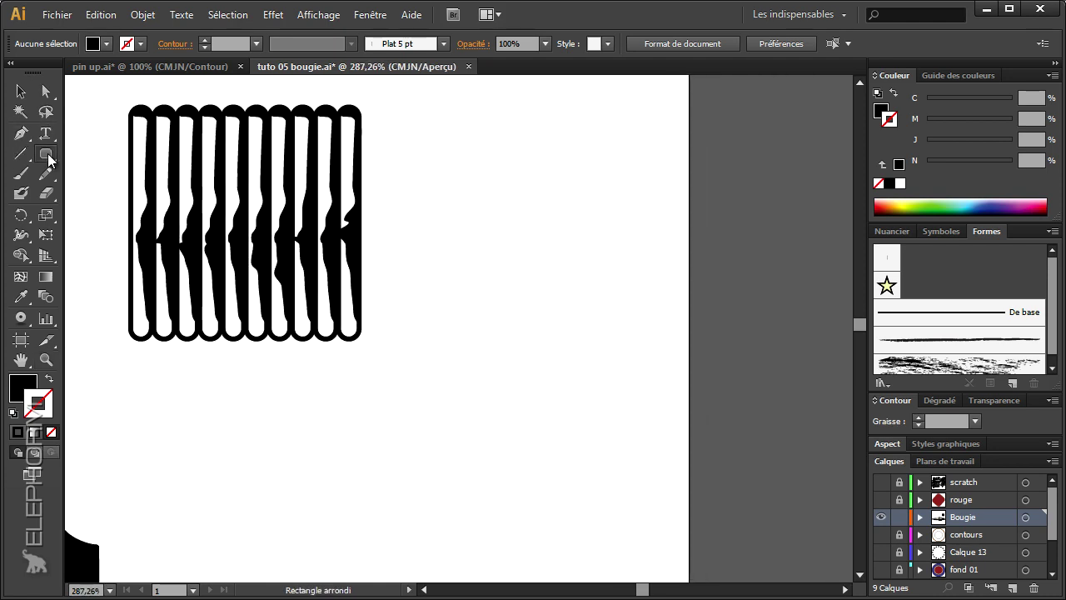
drag(386, 131, 449, 315)
key(Down)
key(Down)
key(Down)
key(Down)
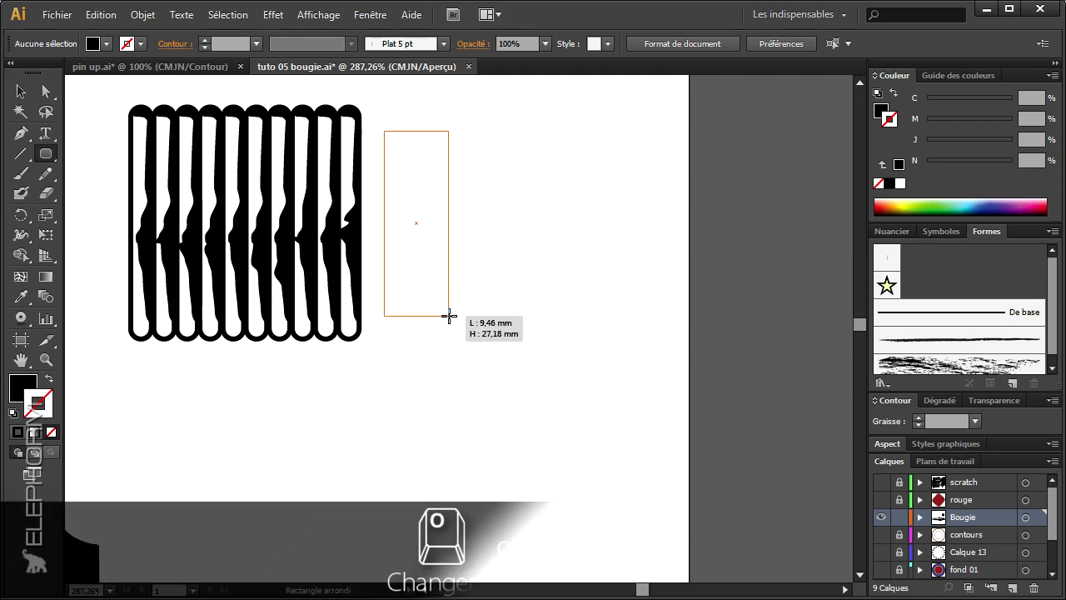
key(Up)
key(Up)
key(Up)
drag(449, 315, 448, 325)
key(Down)
key(Down)
key(Down)
key(Down)
key(Up)
key(Up)
key(Up)
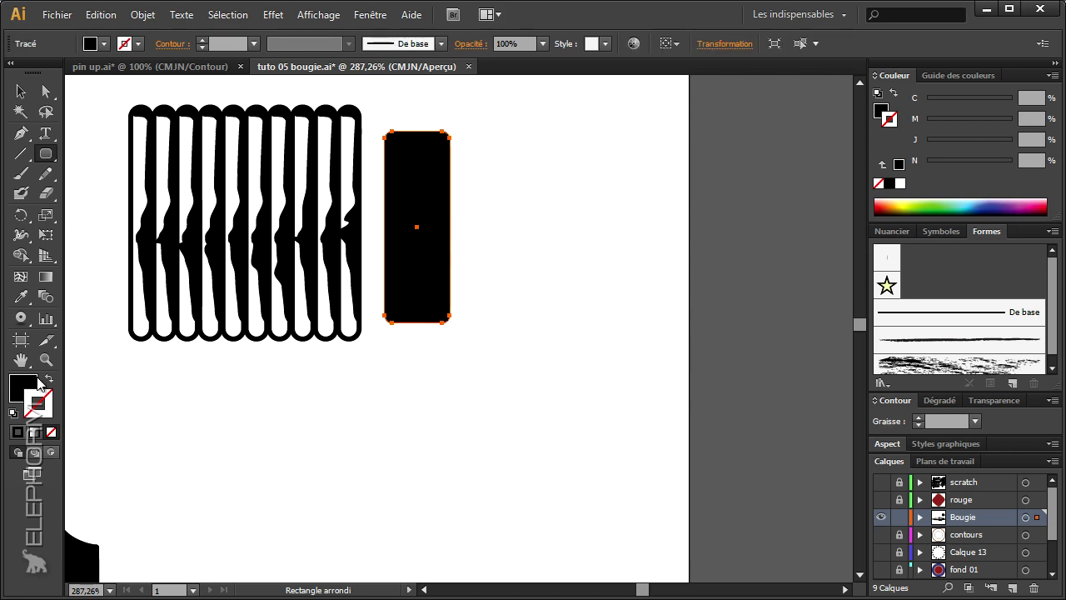
Step: Make it an unfilled outline, butt it against the last rib and match the ribs' height
click(48, 379)
key(v)
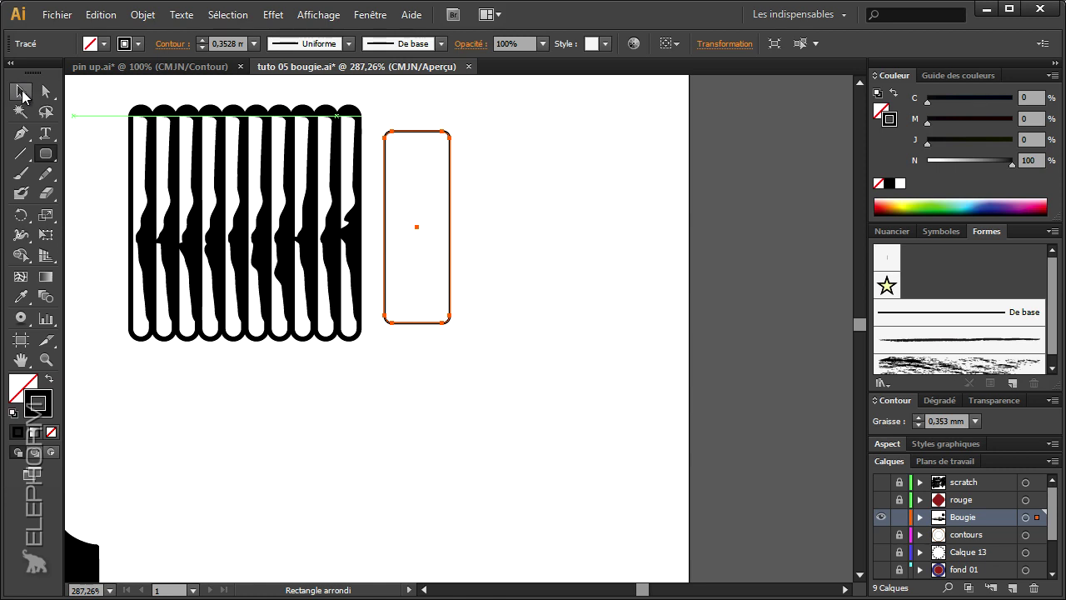
mouse_move(419, 231)
mouse_down()
mouse_move(395, 231)
mouse_move(407, 227)
mouse_up()
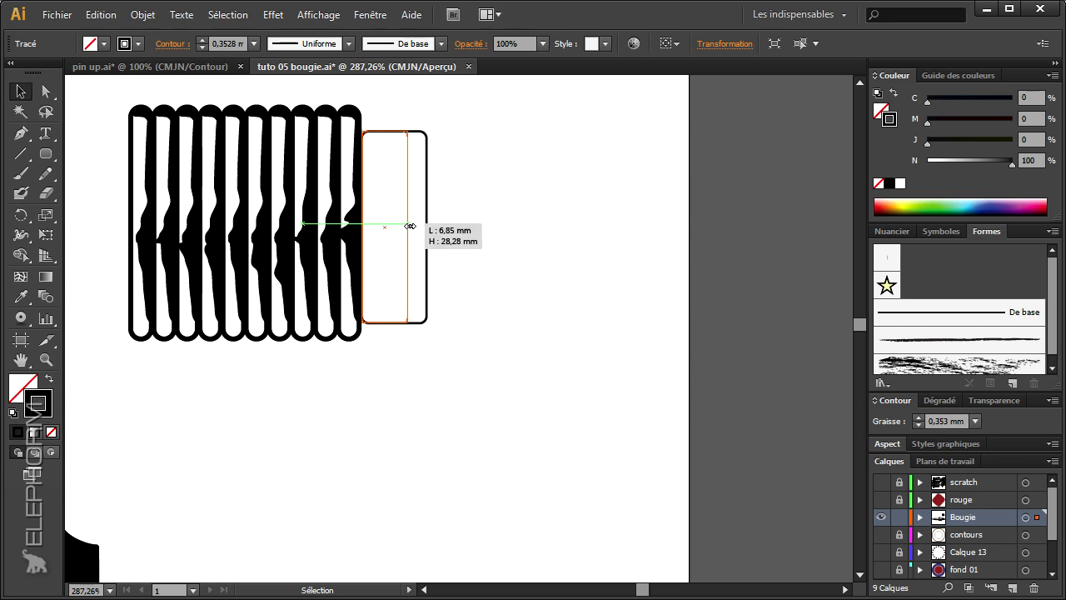
drag(384, 131, 384, 115)
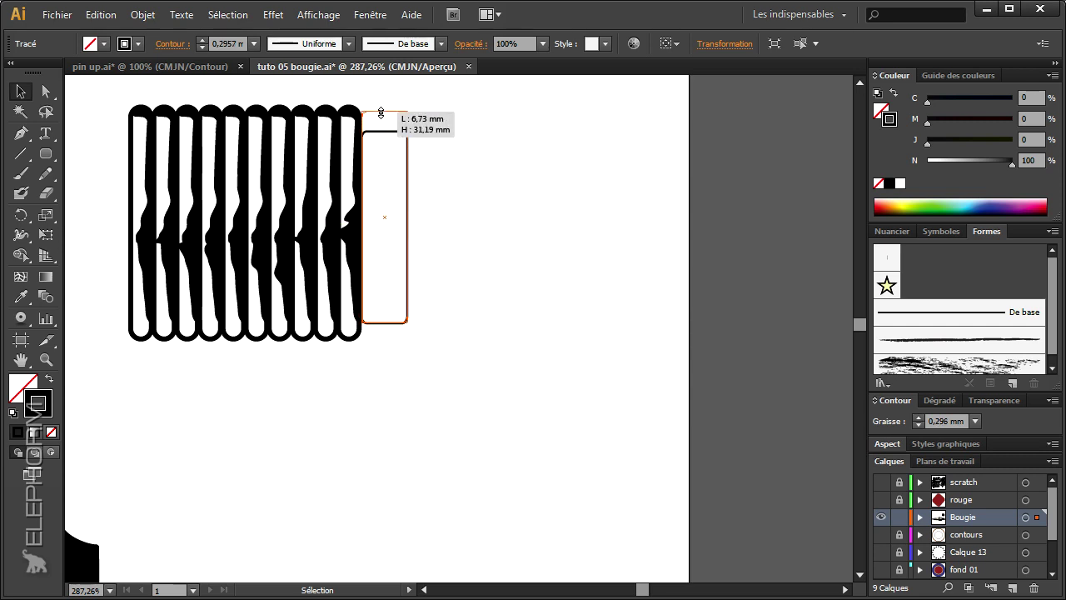
drag(384, 323, 387, 334)
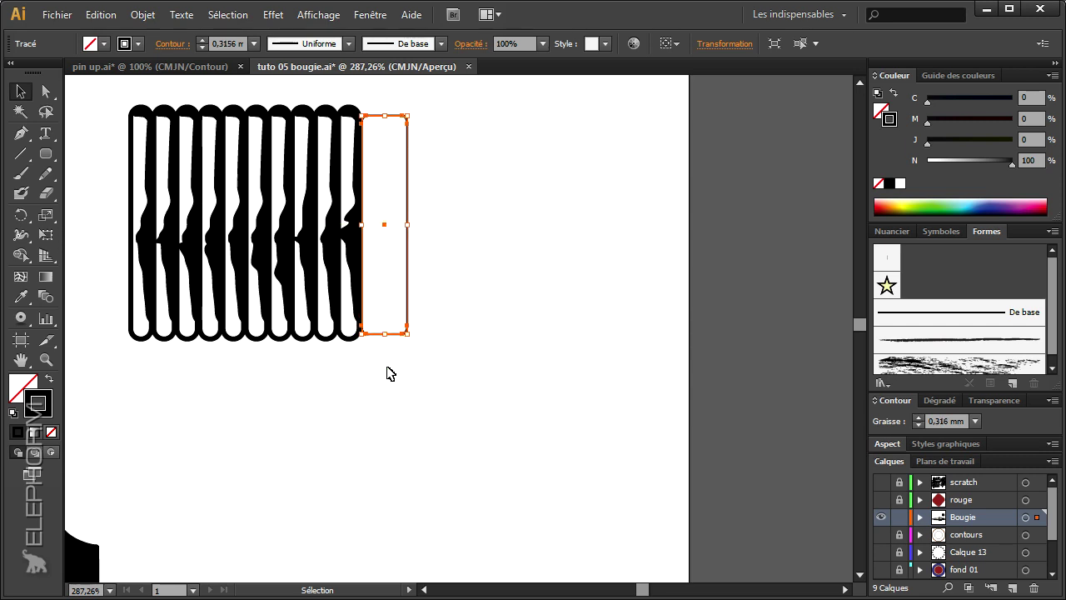
click(202, 362)
Step: Set the end rectangle's outline weight to 0,75 mm
click(408, 286)
click(974, 421)
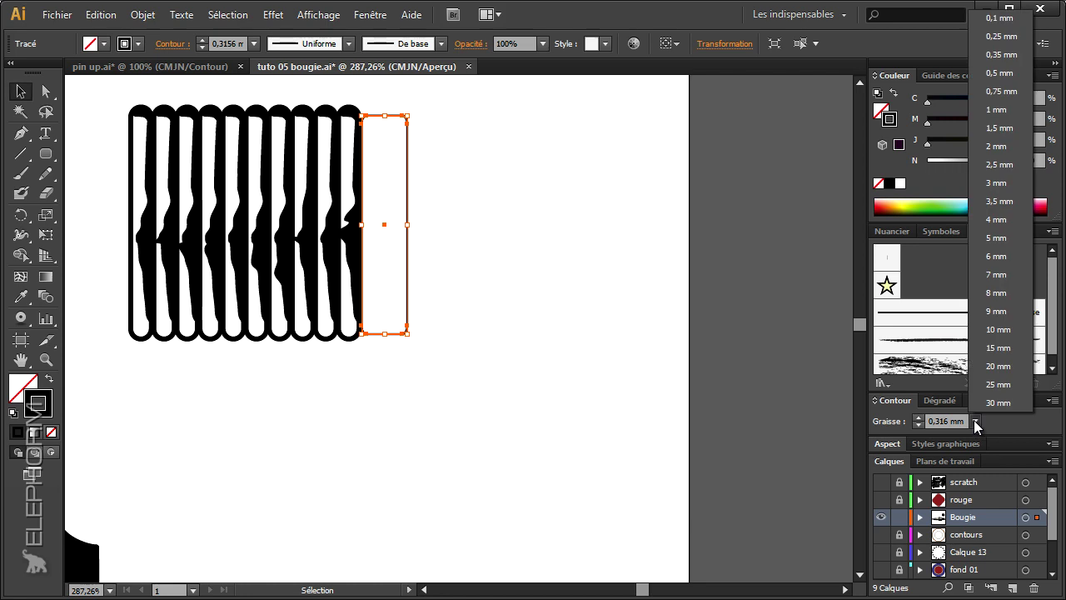
click(985, 117)
click(525, 381)
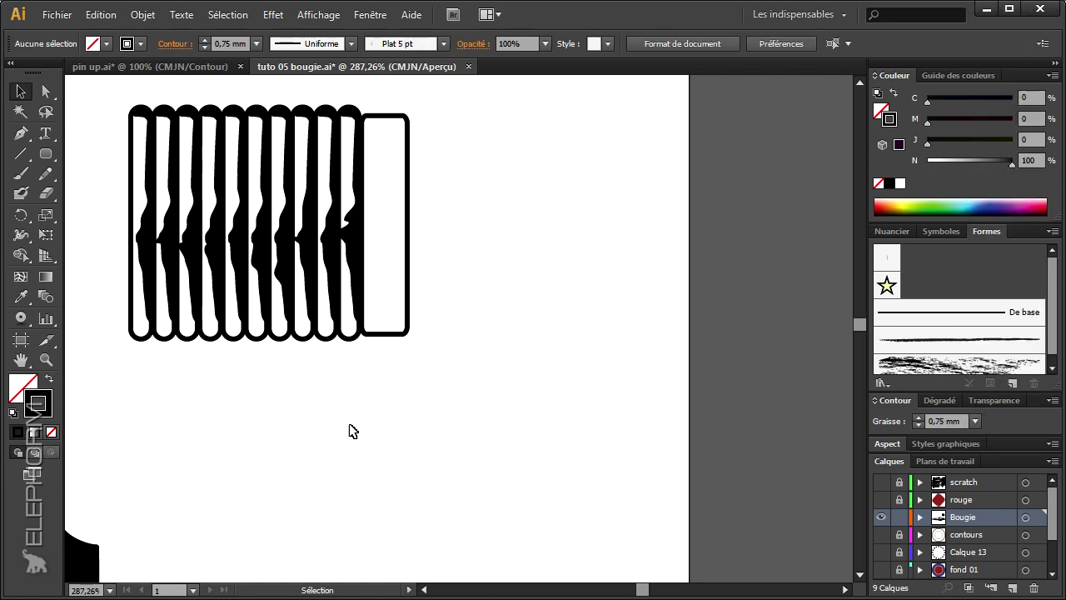
Step: Draw a thick black rounded band across the top of the end piece
drag(273, 501, 318, 473)
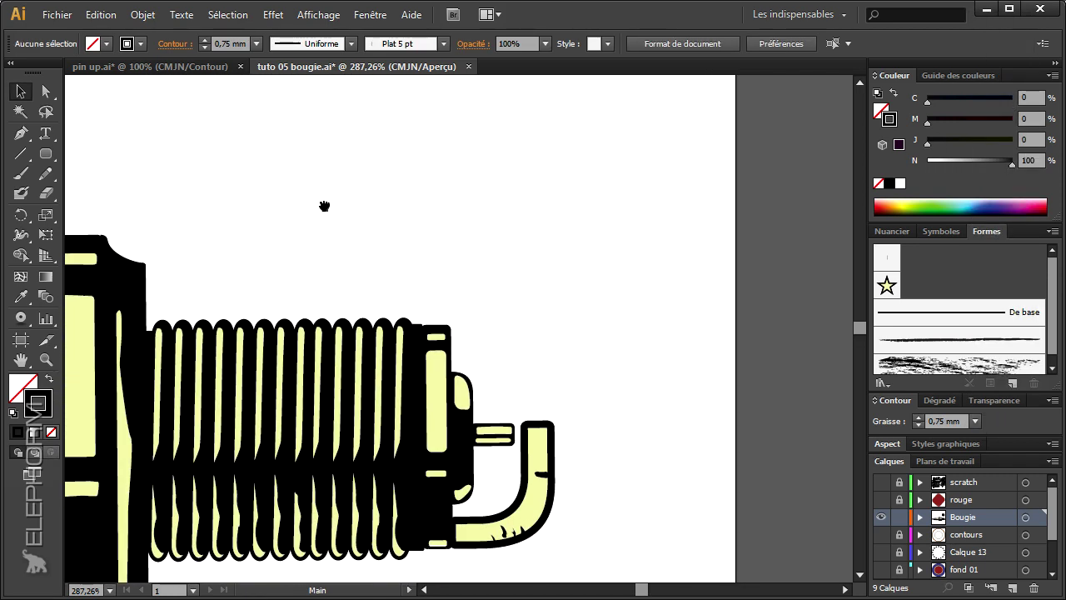
scroll(385, 403, up, 2)
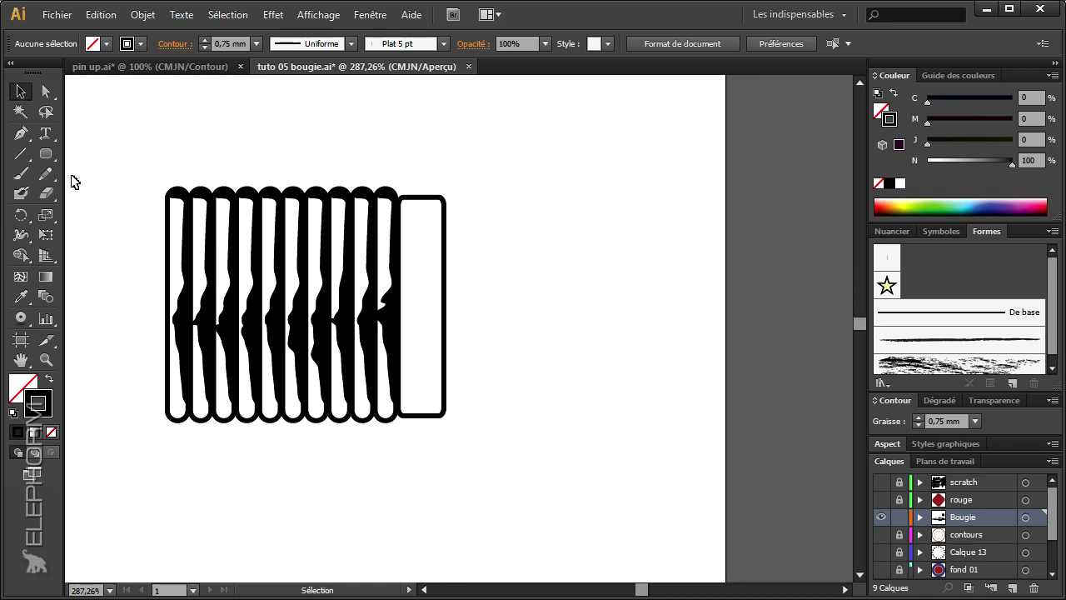
click(49, 381)
click(46, 154)
drag(398, 217, 442, 241)
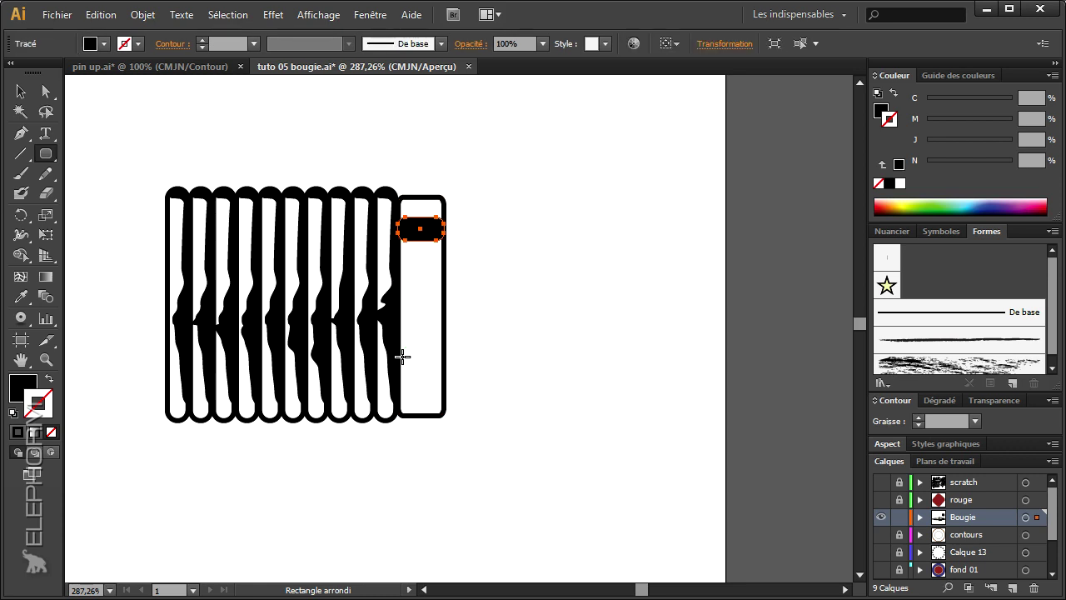
key(ctrl+z)
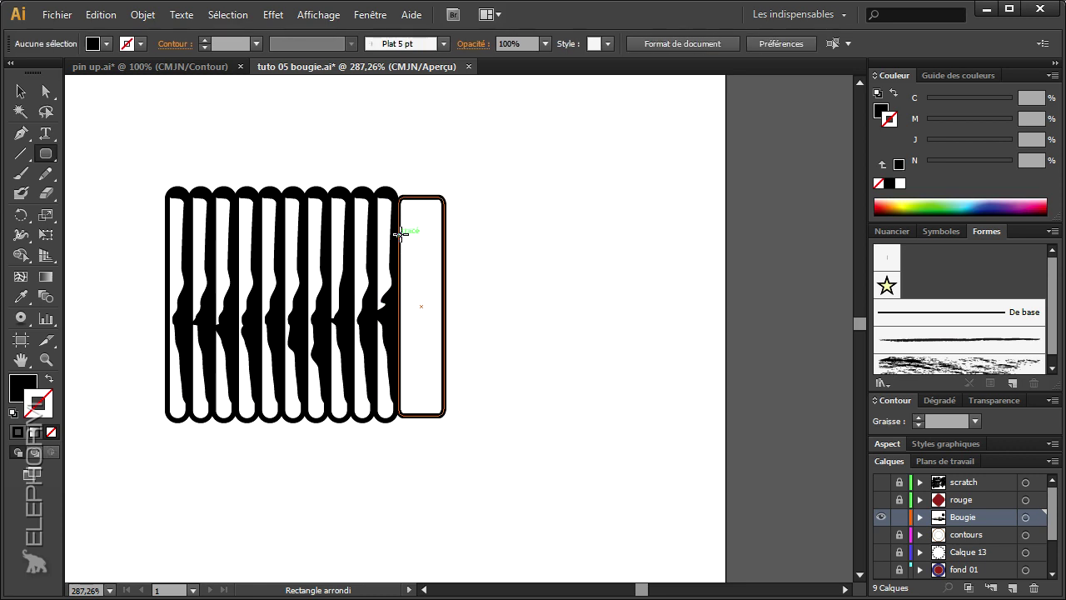
drag(398, 217, 446, 247)
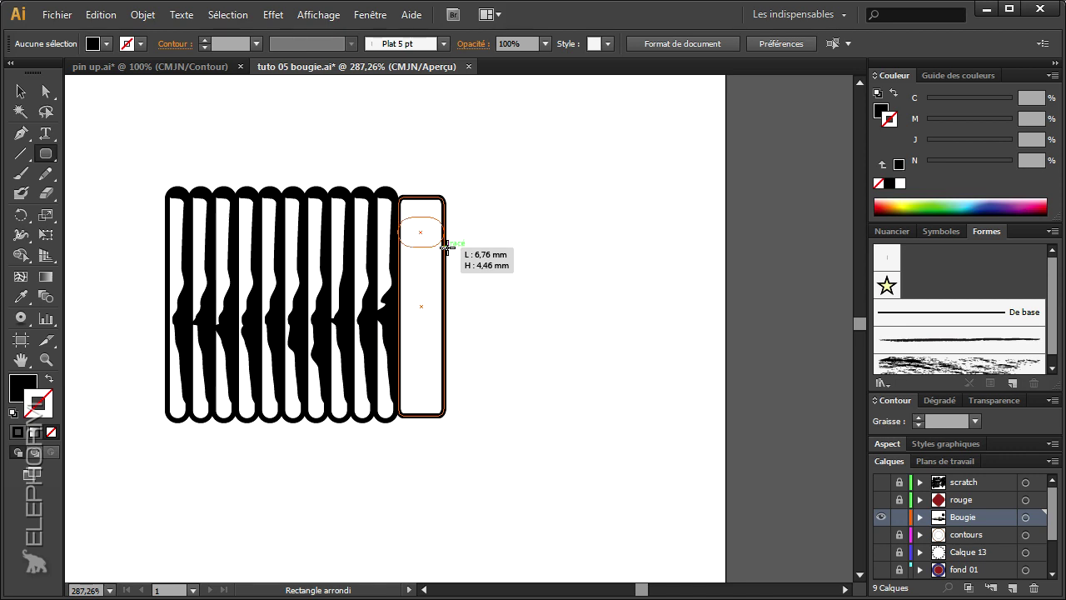
drag(446, 246, 446, 246)
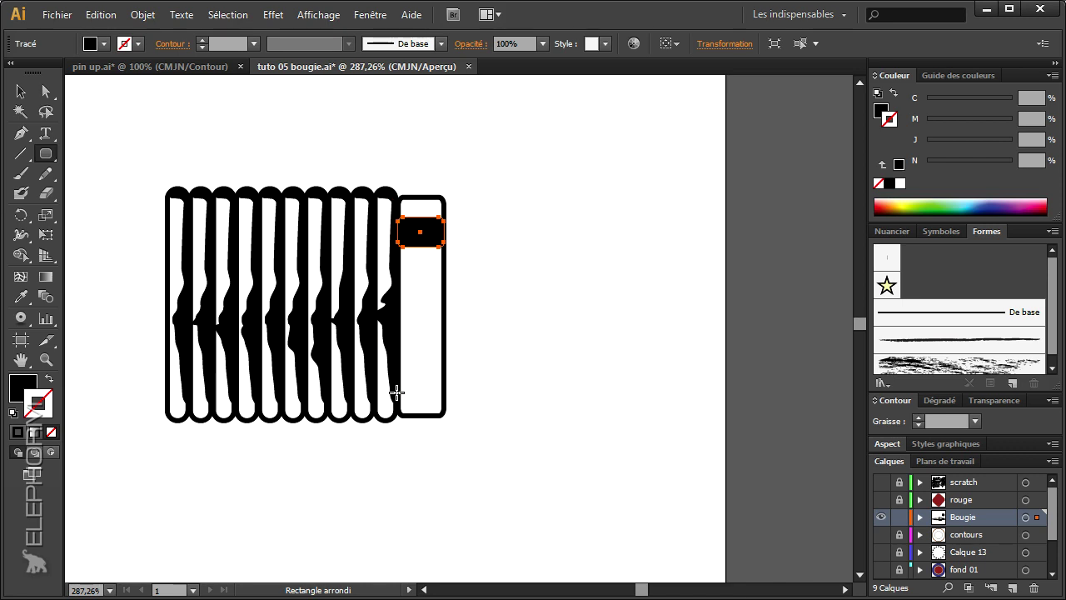
Step: Add three thin stacked black bands near the bottom of the end piece
drag(397, 391, 444, 401)
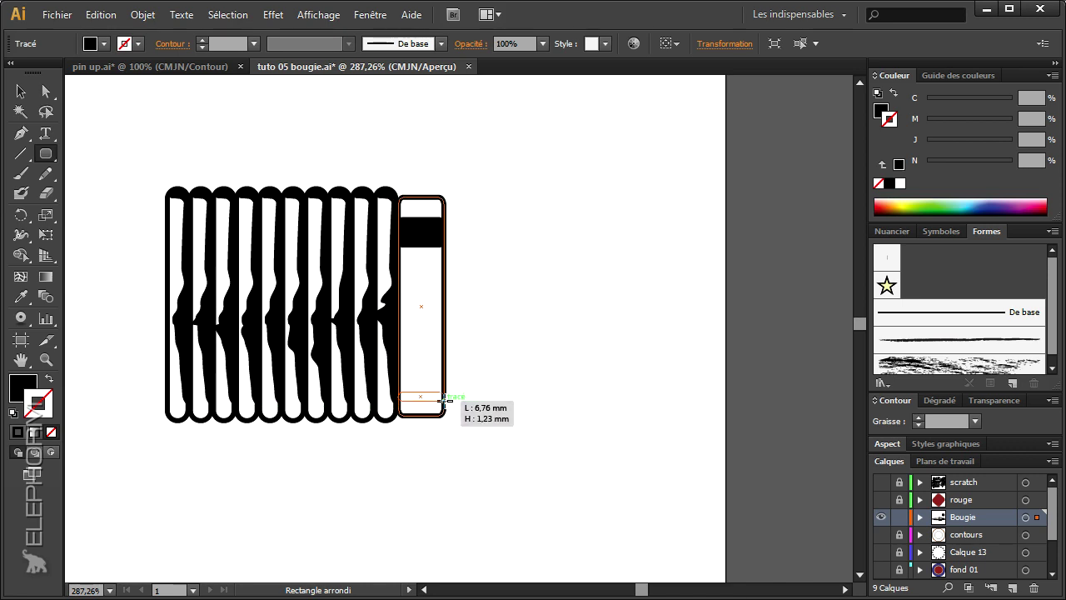
drag(397, 373, 444, 386)
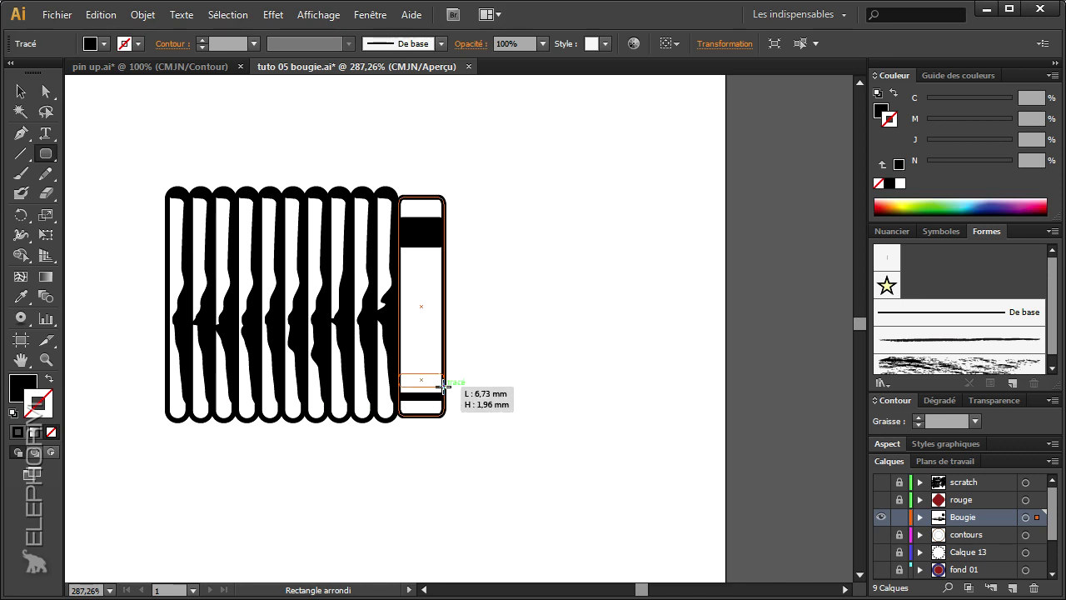
drag(399, 408, 445, 414)
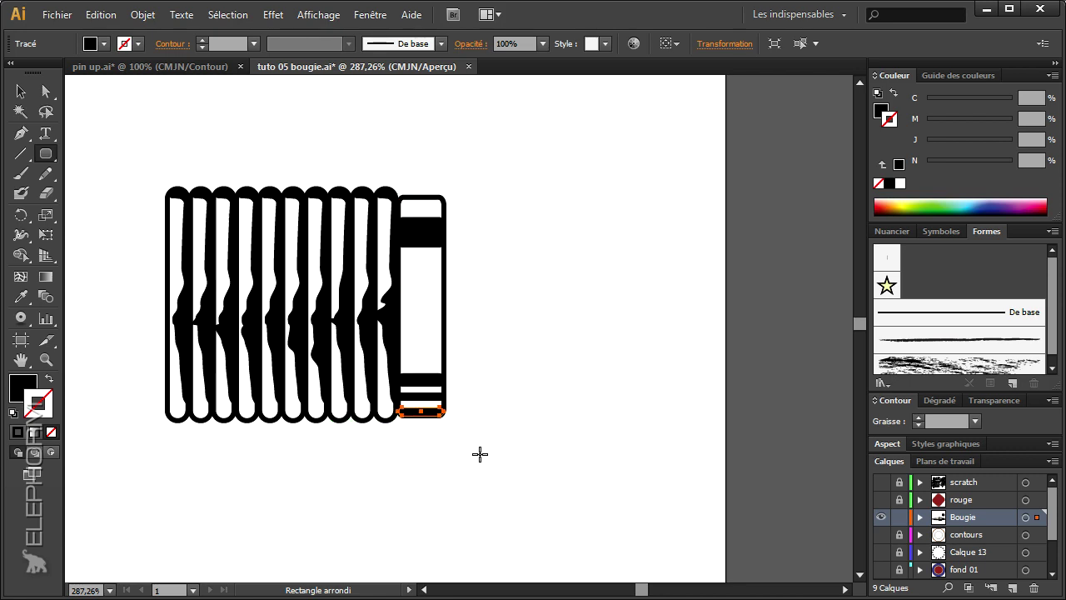
click(45, 91)
click(81, 144)
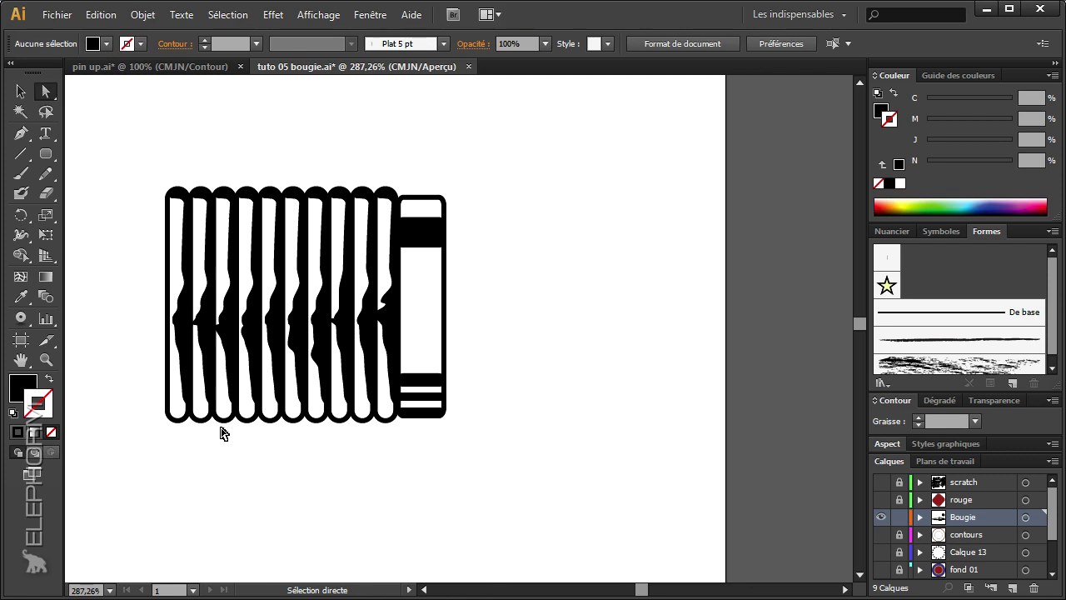
mouse_move(219, 428)
mouse_down()
mouse_move(314, 341)
mouse_move(314, 150)
mouse_move(338, 346)
mouse_move(259, 191)
mouse_up()
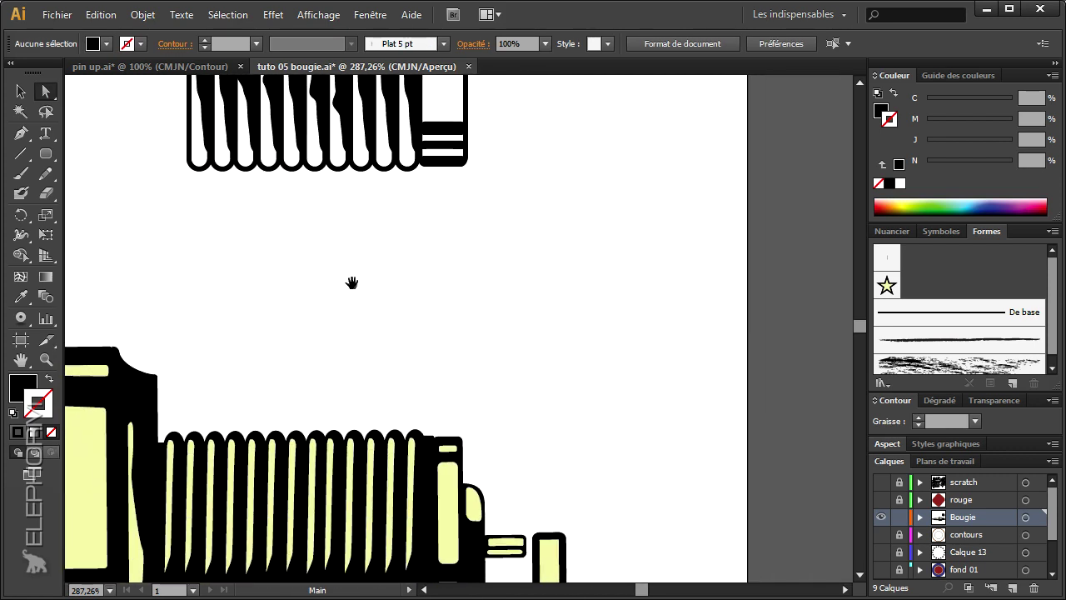
mouse_move(428, 335)
mouse_down()
mouse_move(430, 371)
mouse_move(450, 374)
mouse_up()
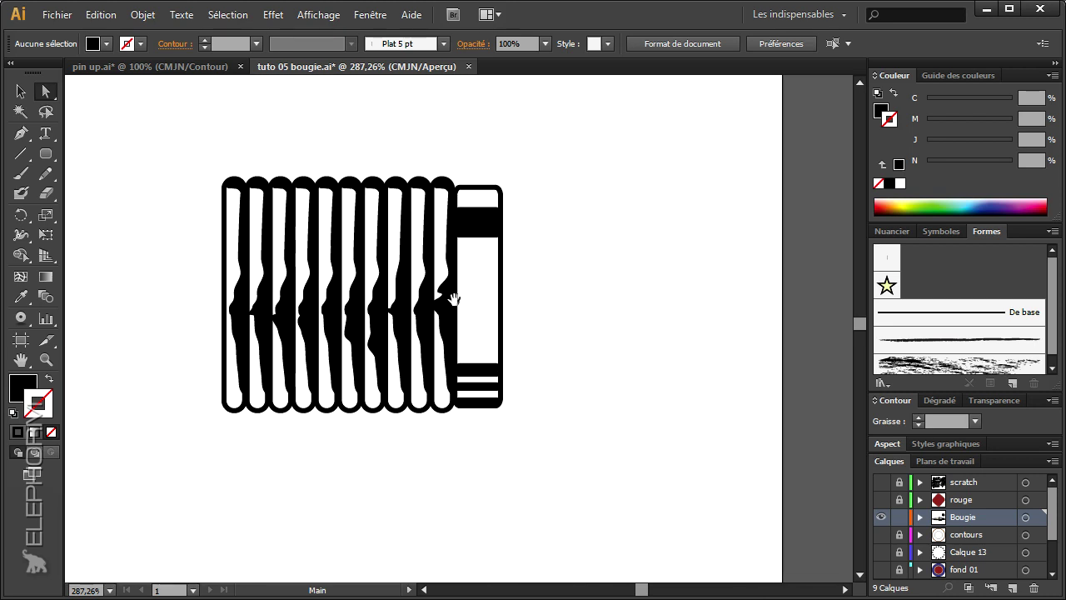
drag(439, 278, 384, 124)
key(z)
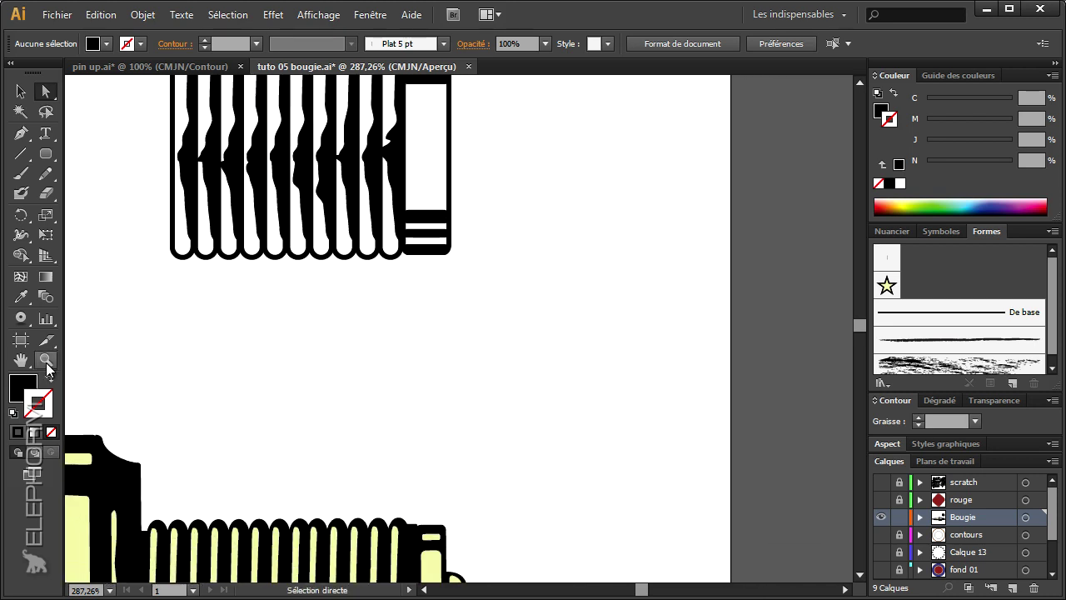
alt+click(424, 308)
alt+click(414, 323)
drag(441, 338, 455, 418)
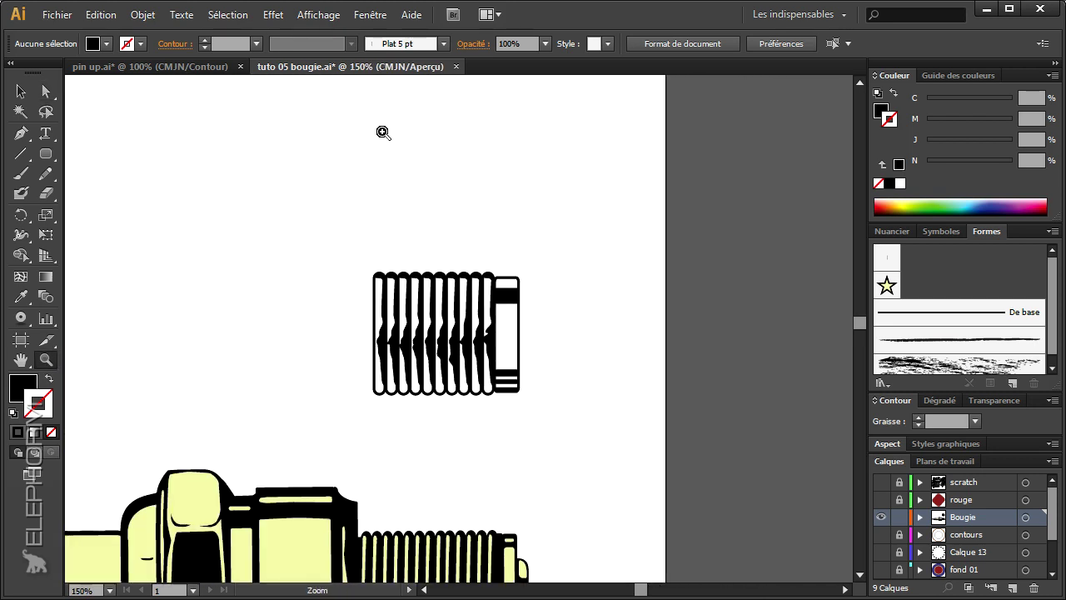
drag(423, 375, 413, 263)
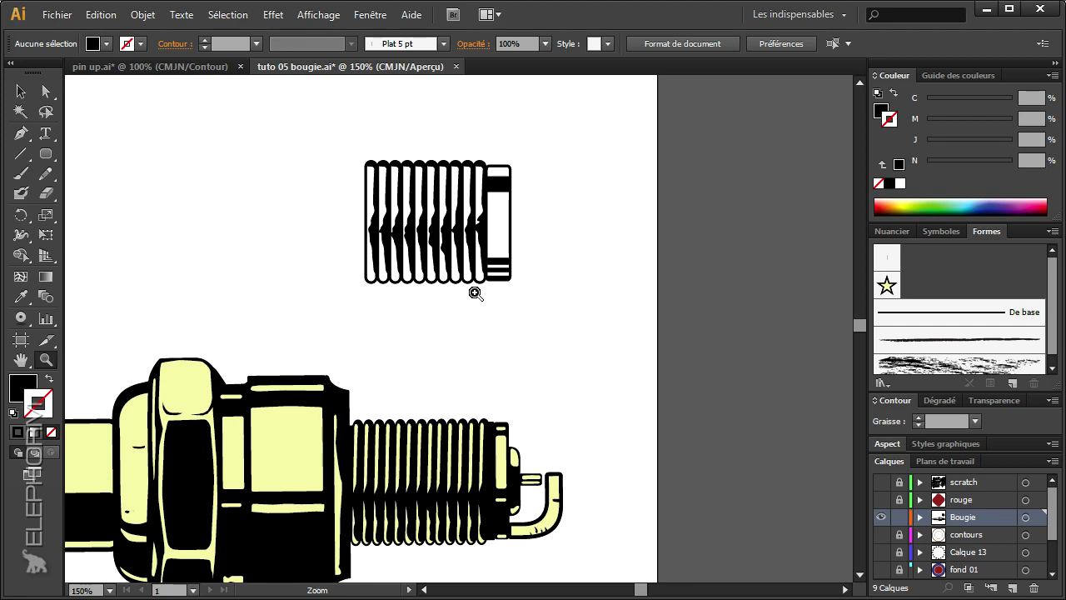
mouse_move(529, 325)
mouse_down()
mouse_move(493, 333)
mouse_move(425, 303)
mouse_up()
drag(274, 135, 571, 357)
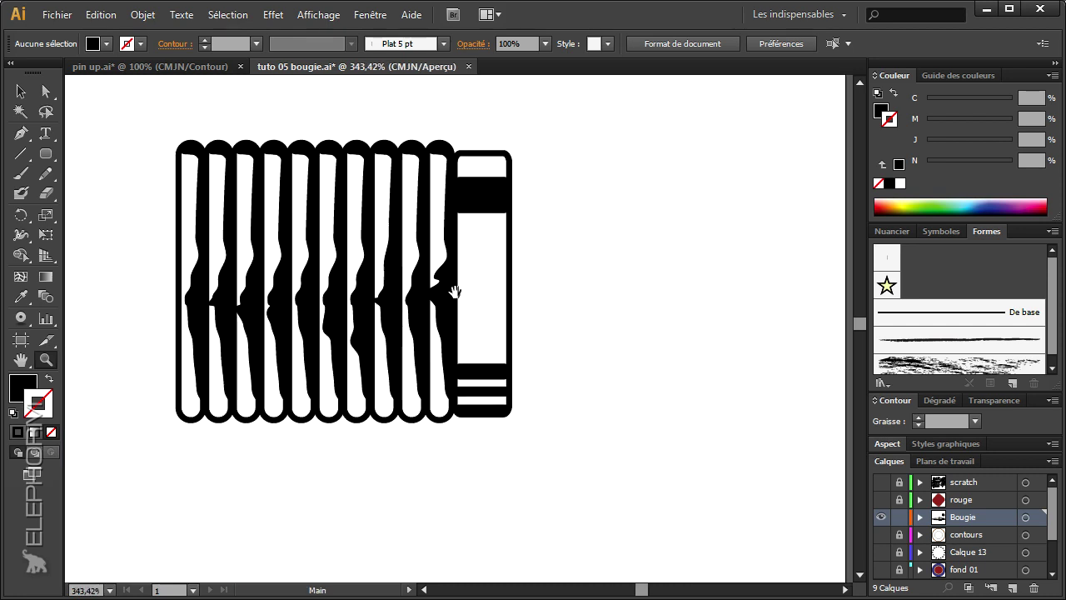
click(46, 153)
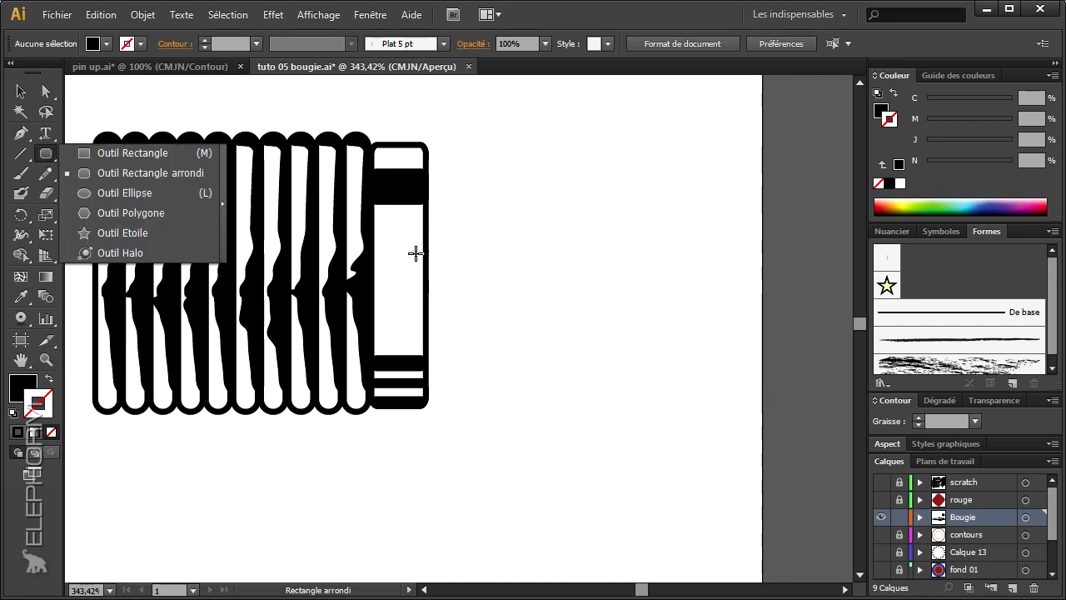
Step: Draw a tall rounded shape over the end piece, then move it up and stretch it taller
click(86, 173)
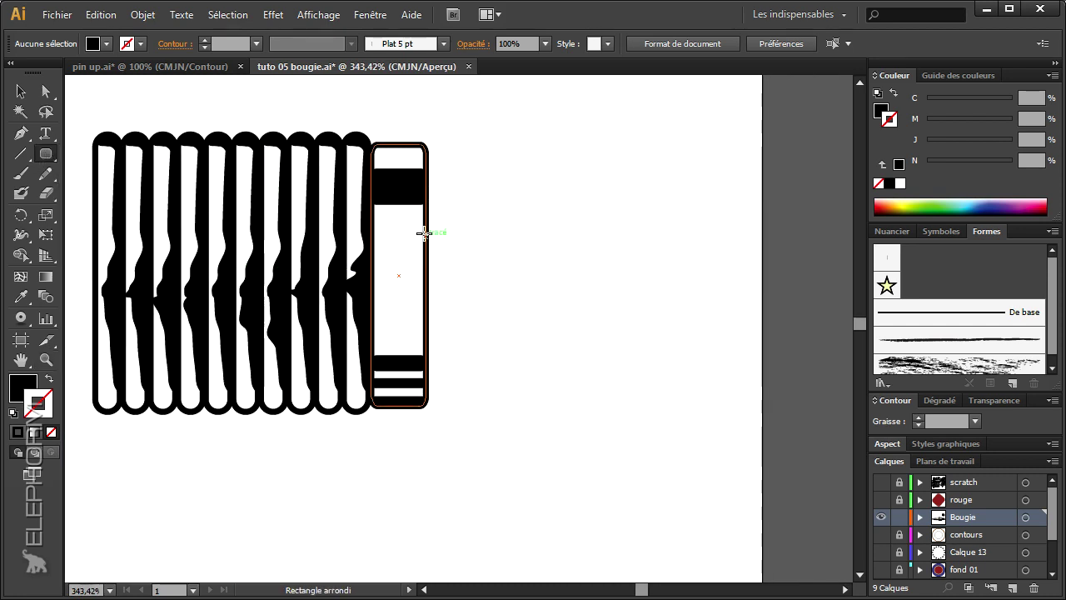
drag(425, 272, 462, 356)
click(52, 97)
click(52, 96)
drag(448, 331, 426, 279)
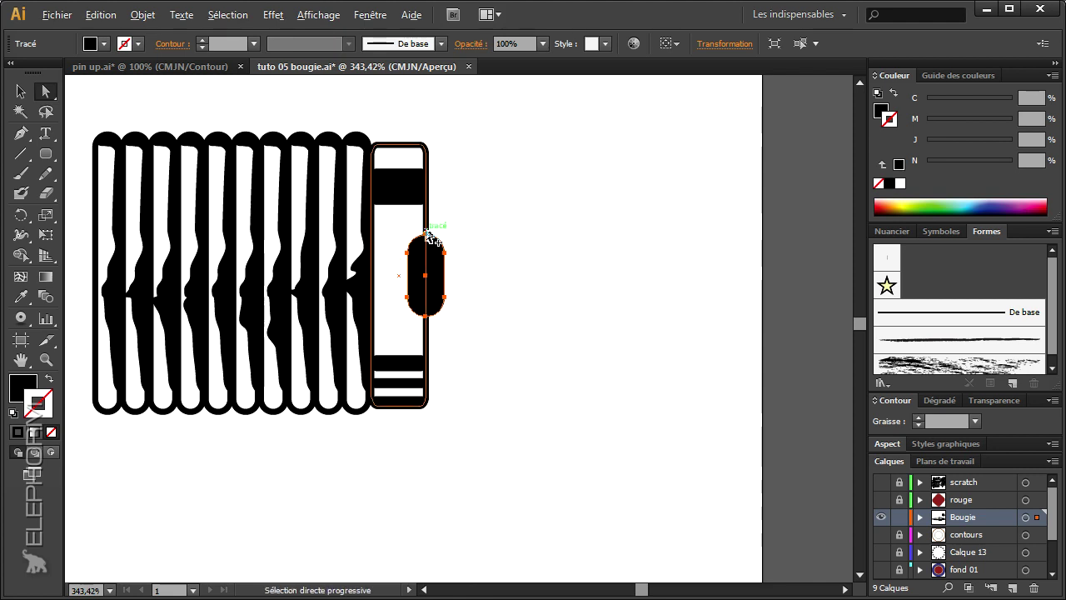
key(v)
drag(425, 234, 422, 201)
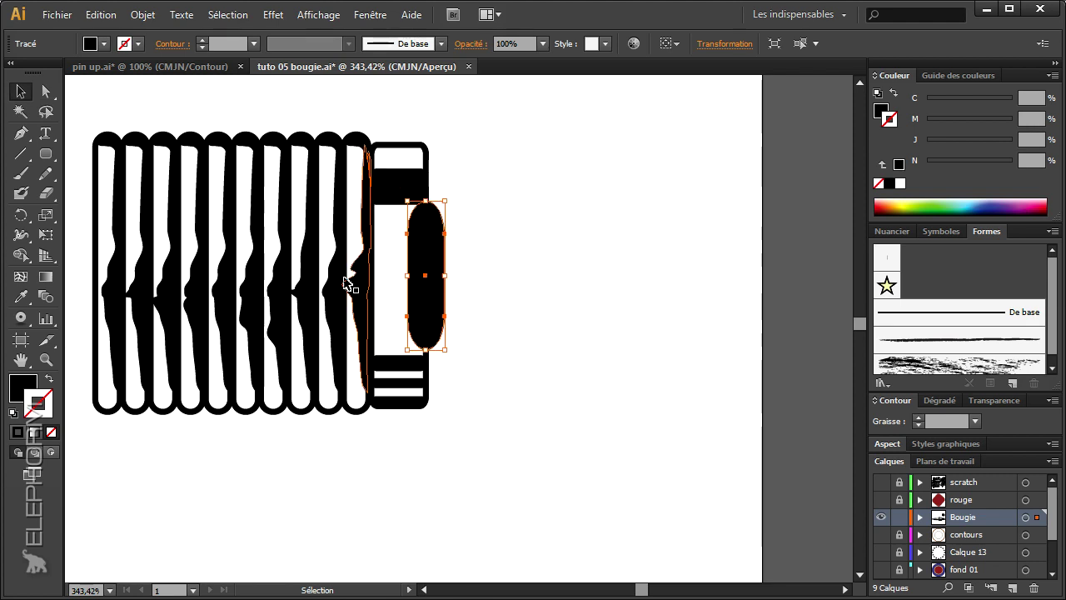
Step: Turn the tall shape into an unfilled outline with a 0.75 mm stroke
click(48, 380)
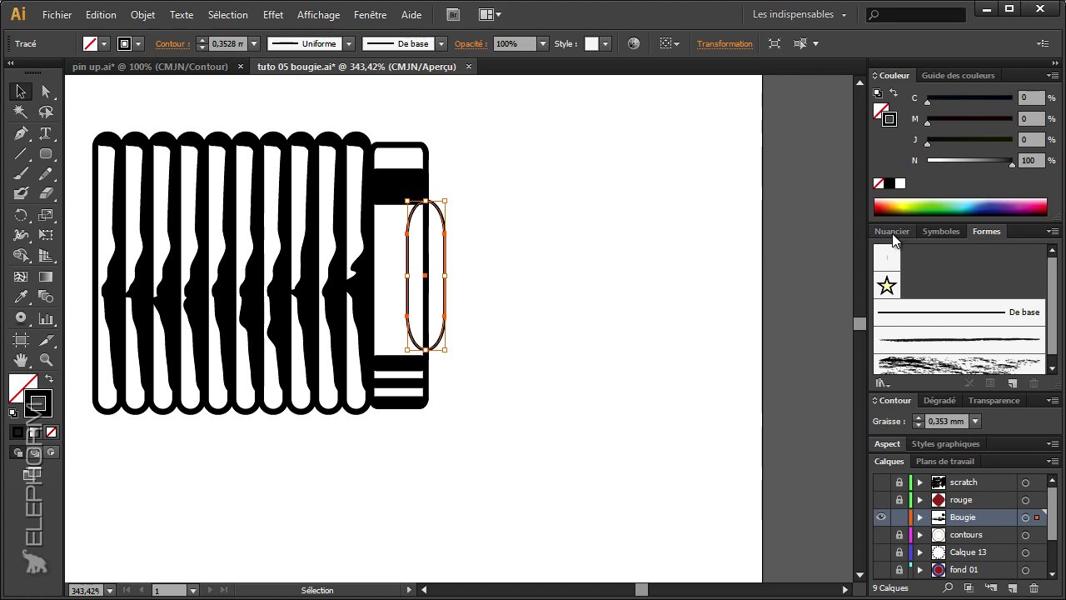
click(976, 422)
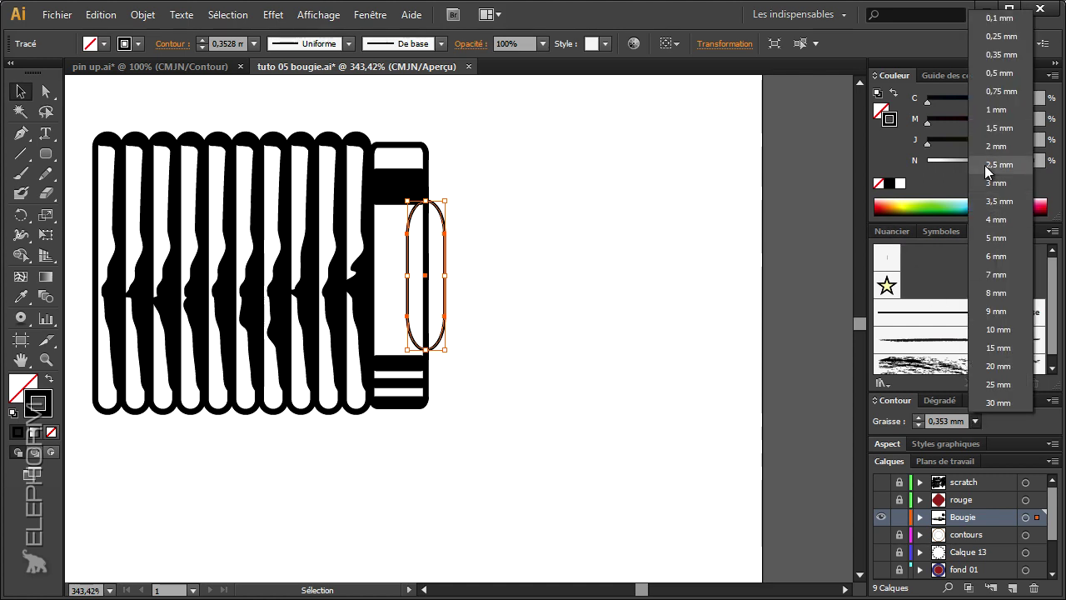
click(998, 92)
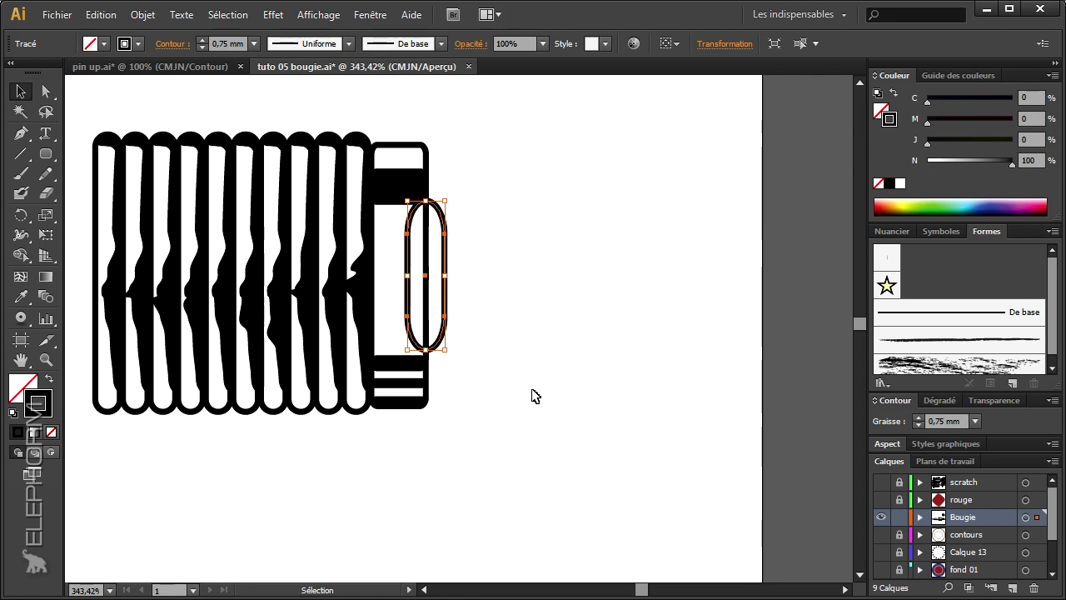
click(533, 394)
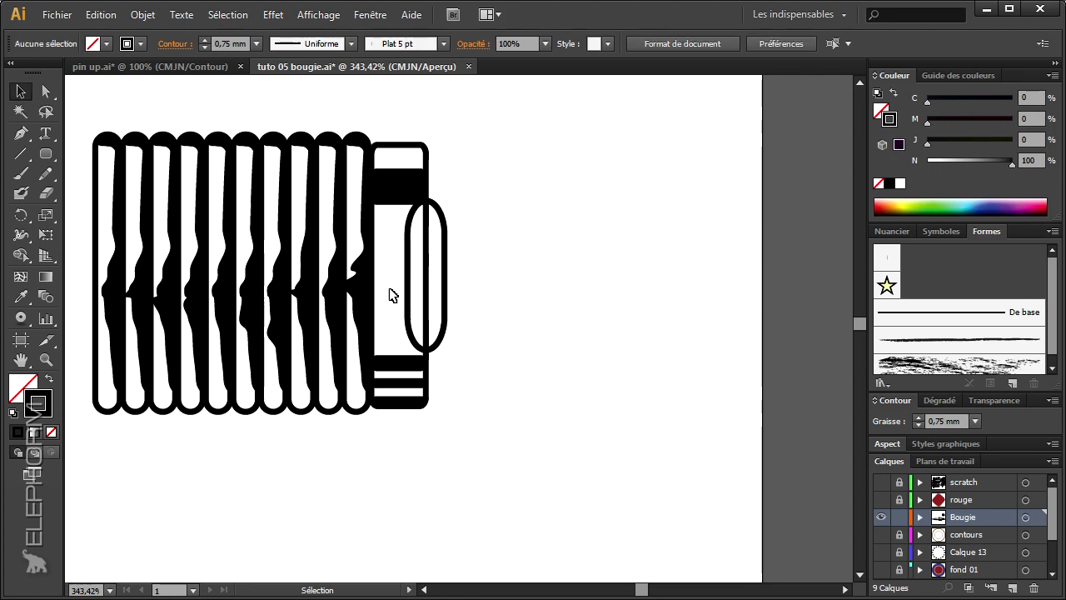
Step: Select the capsule outline and find the Scissors tool grouped with the Eraser
click(409, 309)
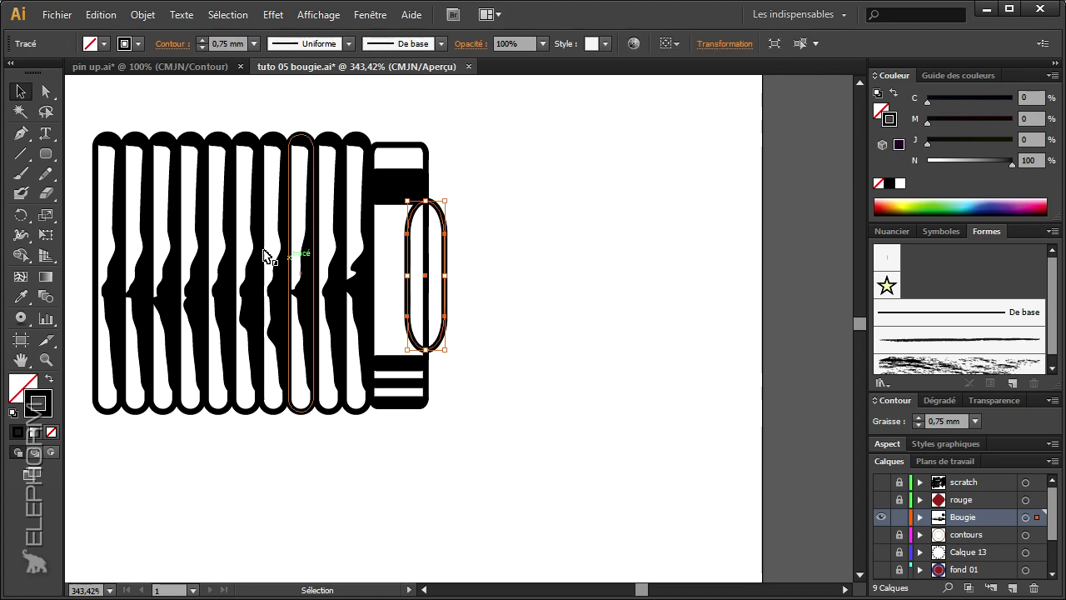
click(45, 193)
drag(45, 193, 90, 227)
click(86, 215)
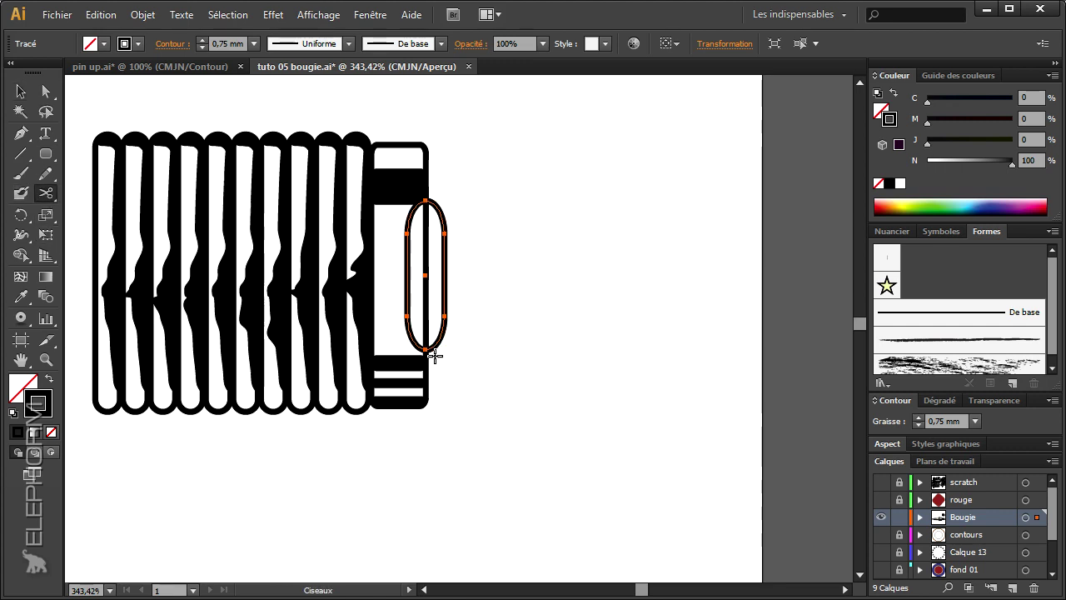
click(46, 94)
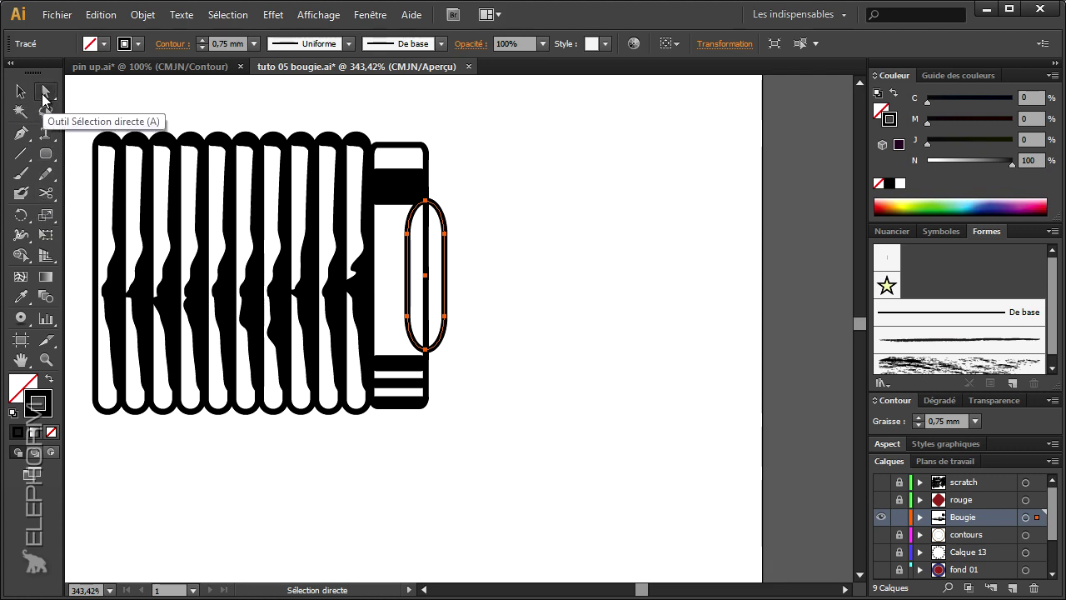
click(46, 193)
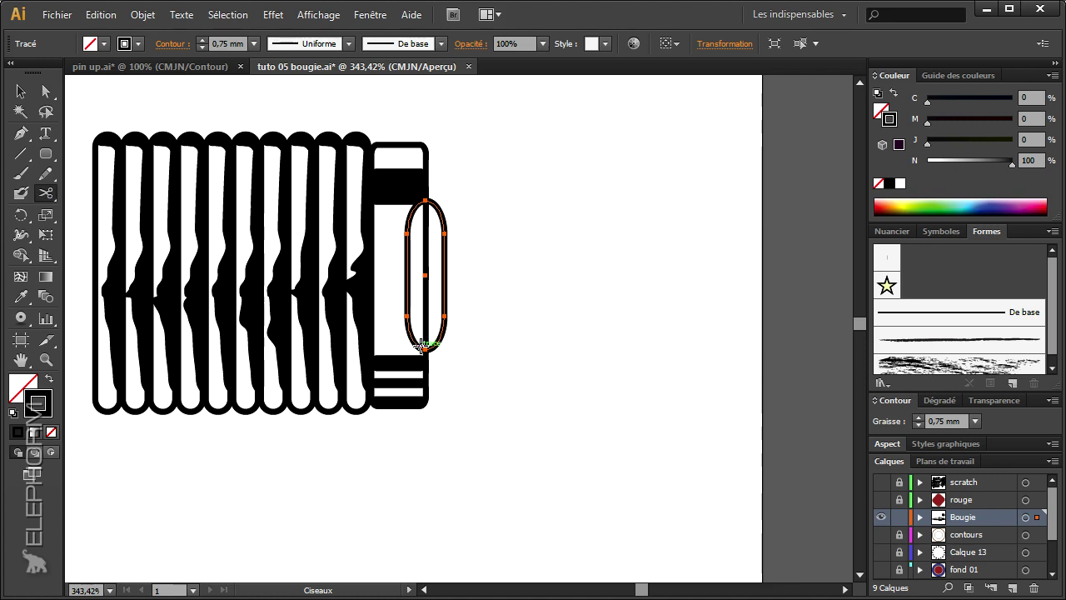
Step: Try adding an anchor at the capsule's bottom, dismiss the error, and undo a stray move
key(plus)
click(500, 387)
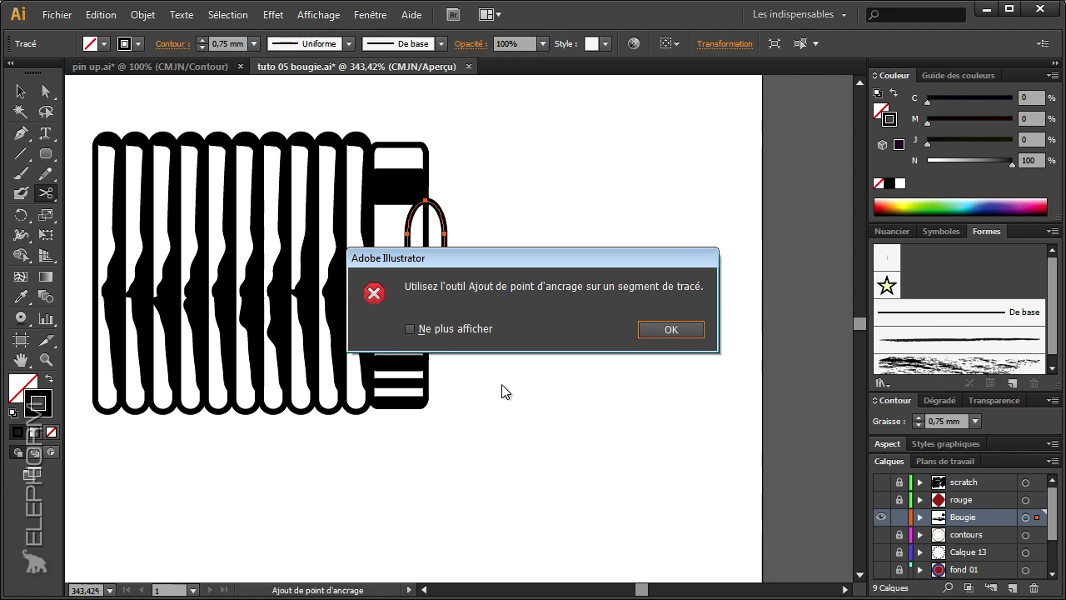
click(673, 333)
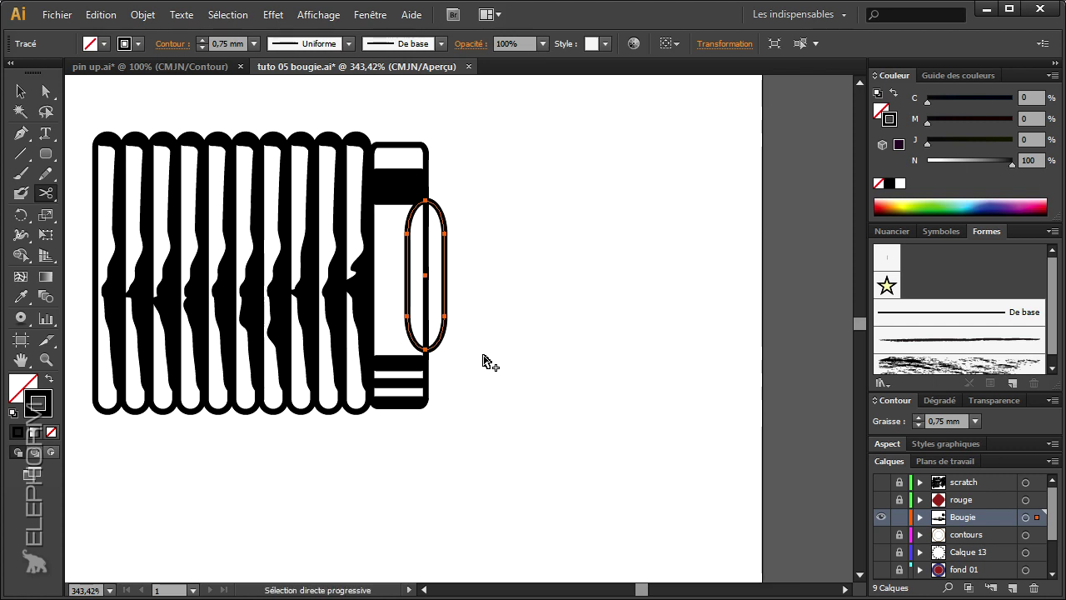
ctrl+click(486, 361)
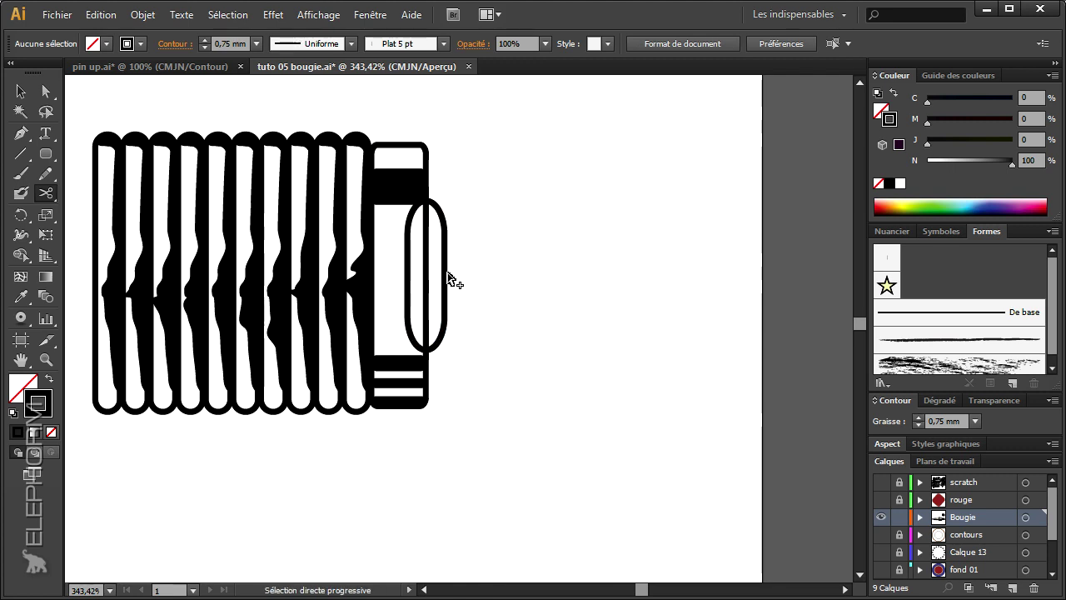
drag(450, 285, 491, 350)
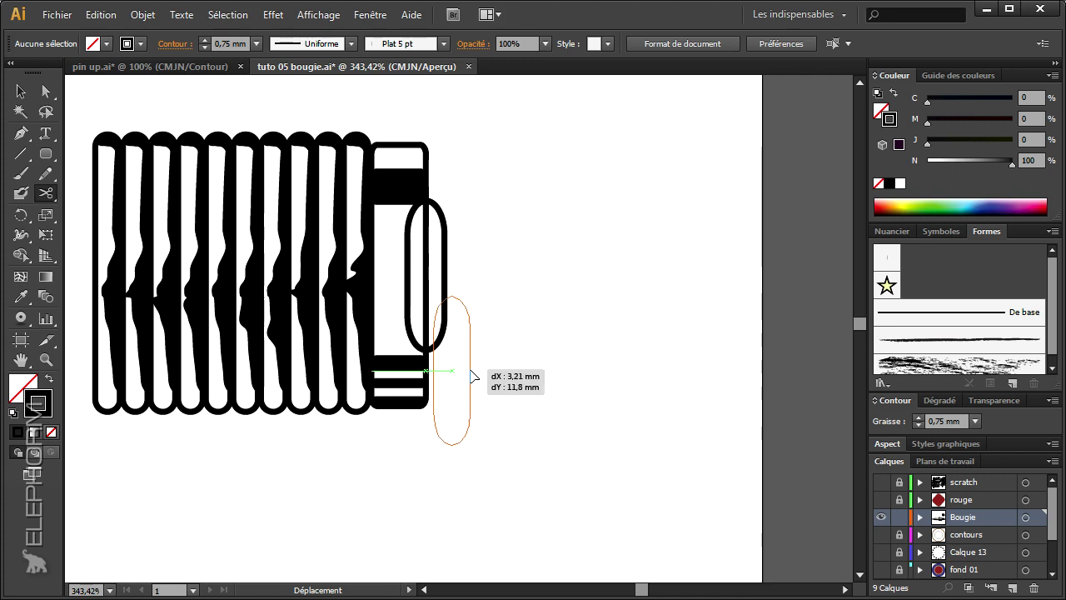
drag(490, 350, 482, 355)
key(ctrl+z)
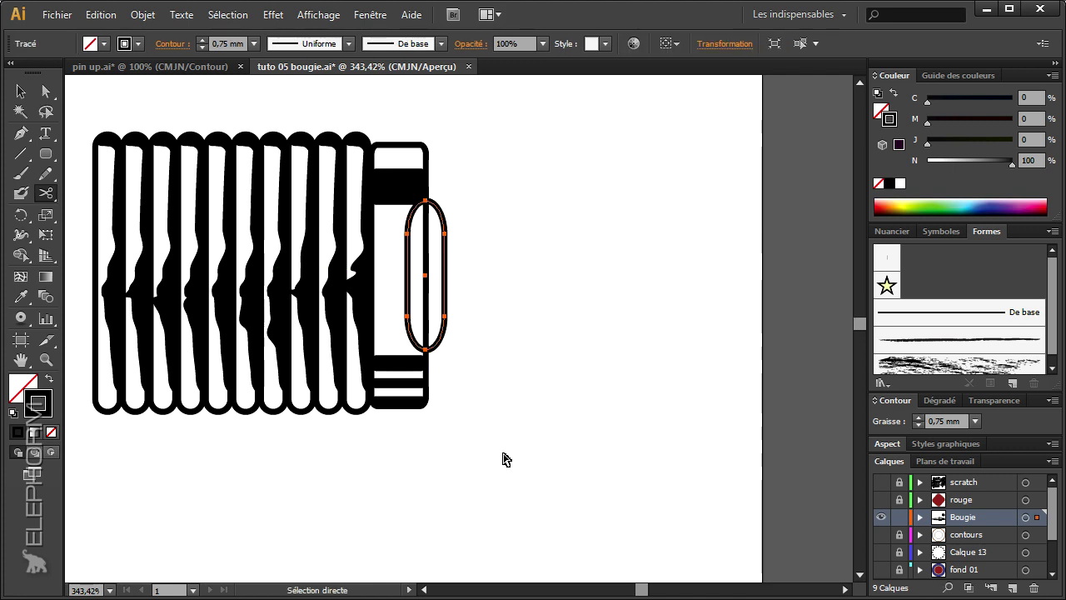
Step: Cut the oval at its top and bottom points and delete its left half
click(46, 91)
drag(466, 338, 447, 305)
click(46, 193)
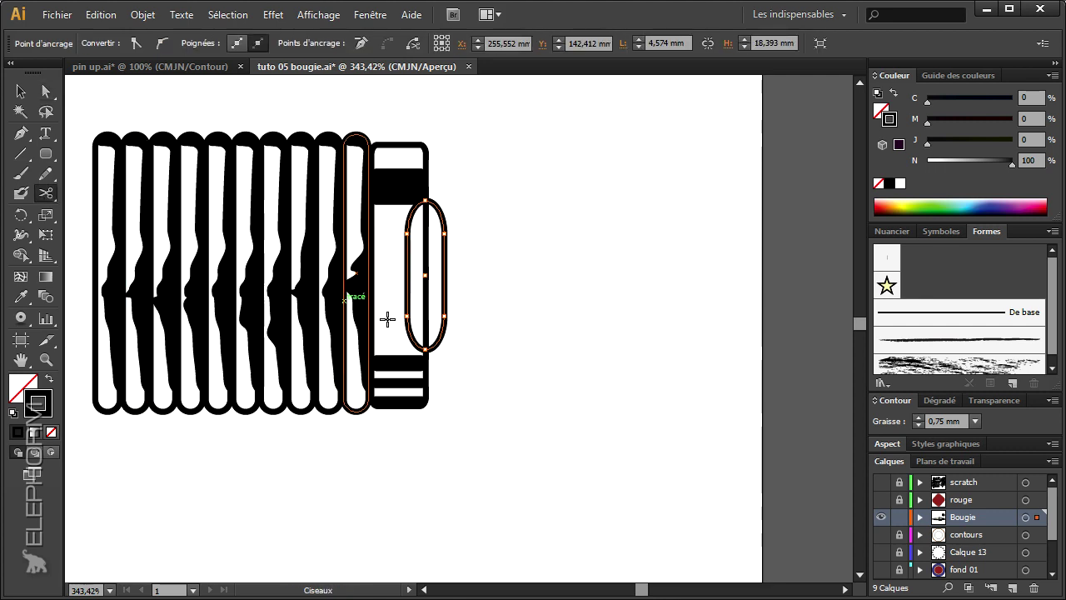
click(425, 348)
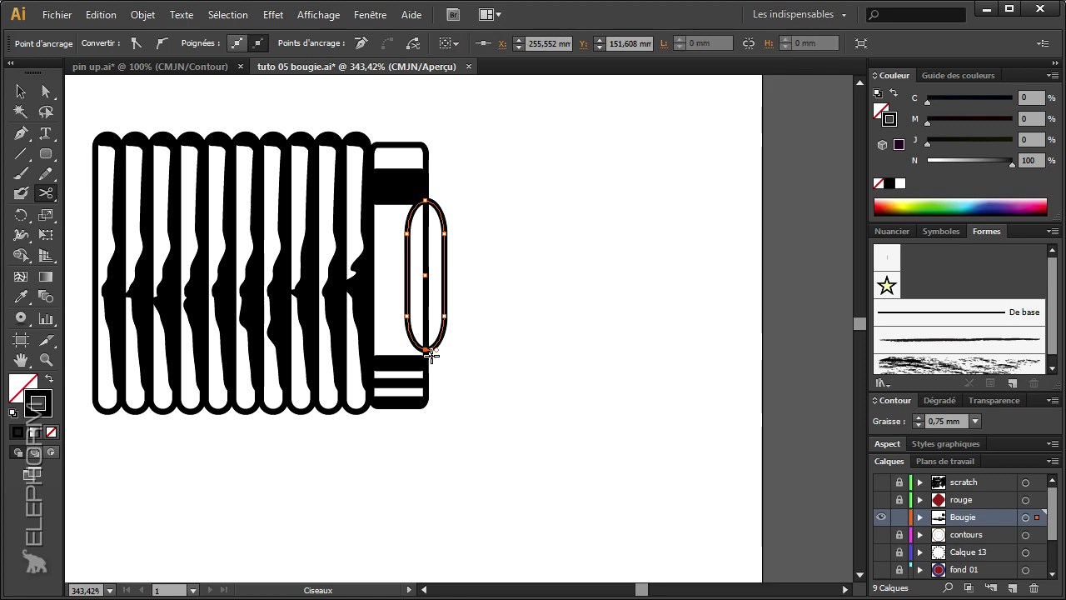
click(426, 200)
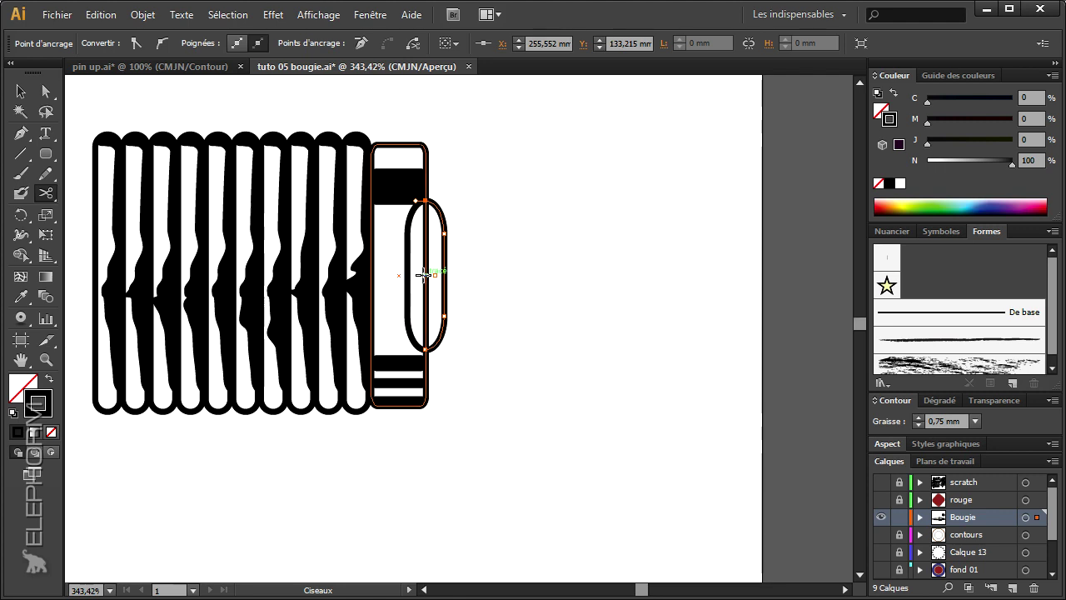
key(ctrl+alt)
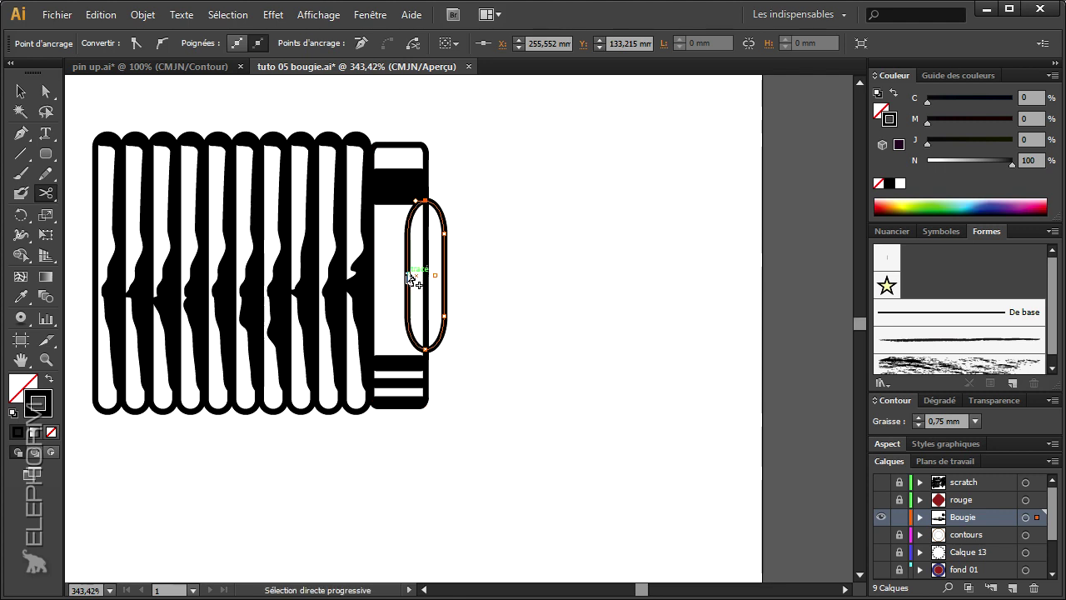
click(413, 284)
key(Delete)
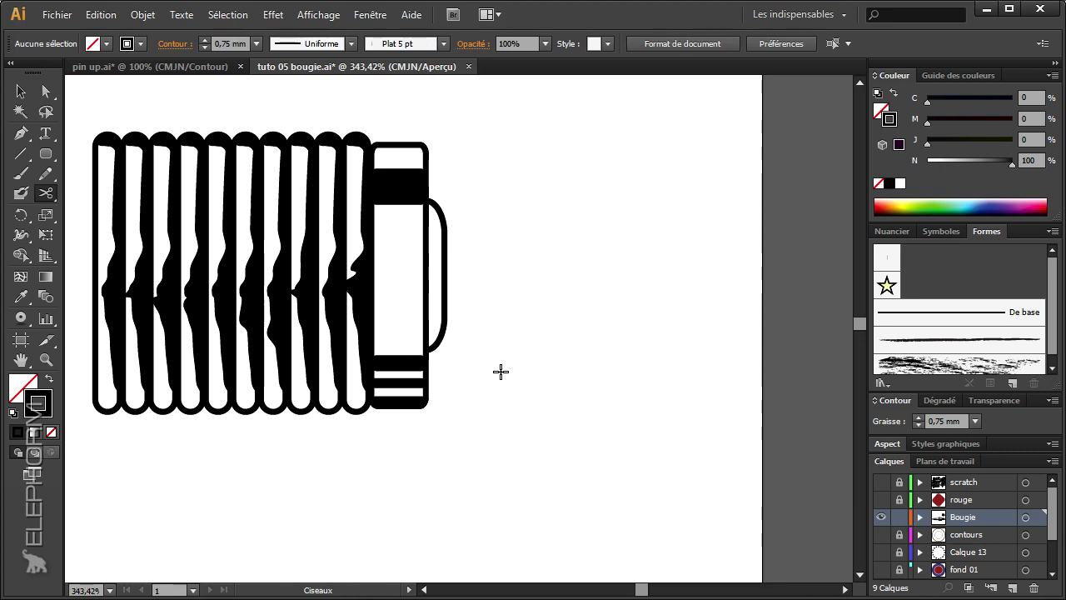
Step: Widen the remaining right arc by nudging its outer points to the right
click(46, 359)
alt+click(508, 340)
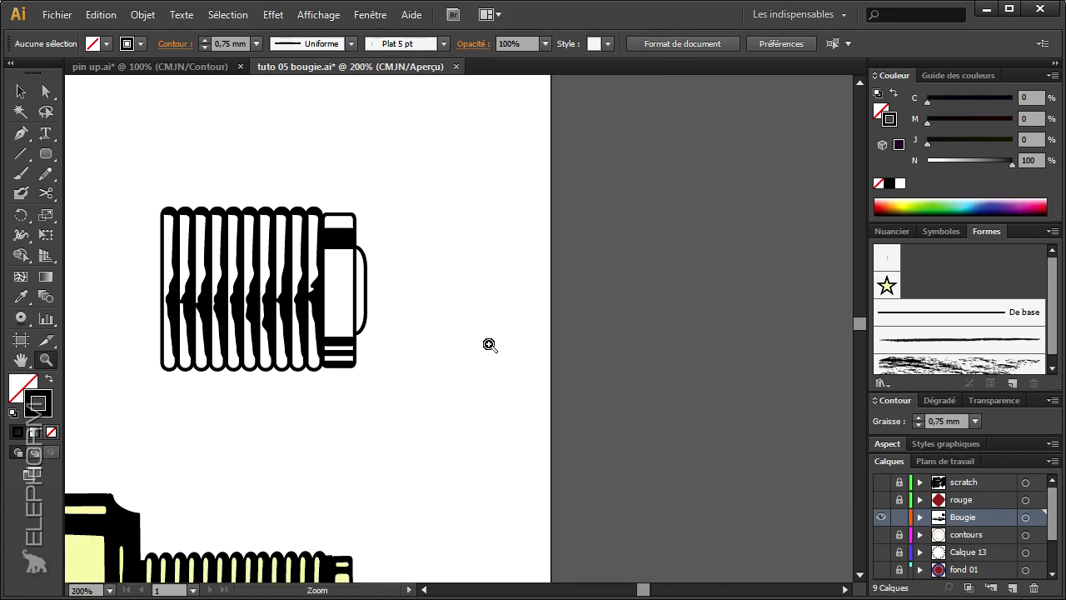
alt+click(472, 354)
drag(321, 388, 364, 384)
drag(375, 185, 480, 410)
click(46, 91)
drag(496, 328, 440, 218)
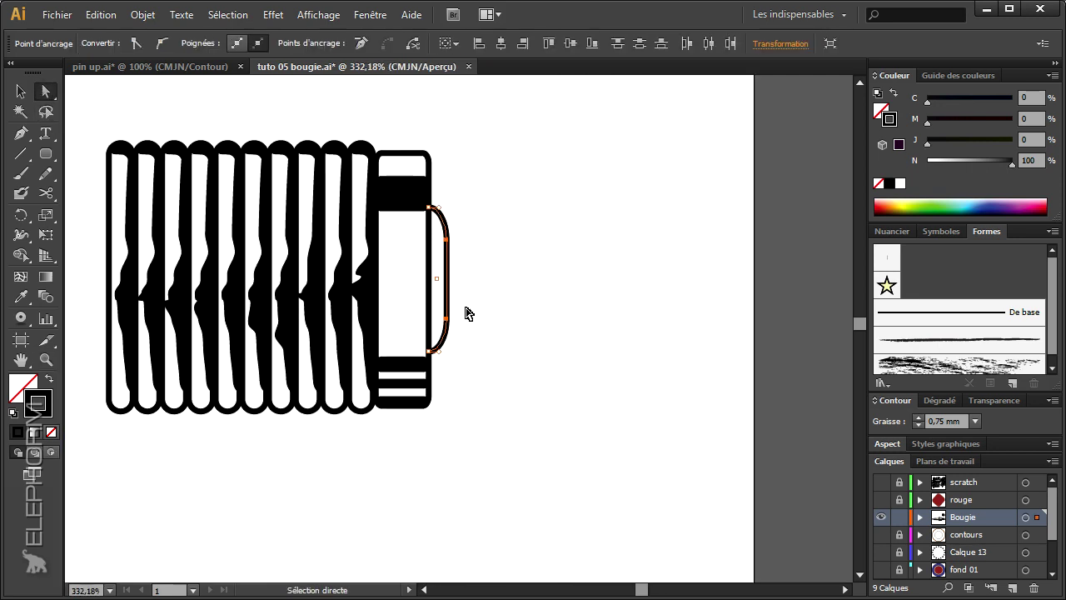
key(Right)
key(Right)
key(Right)
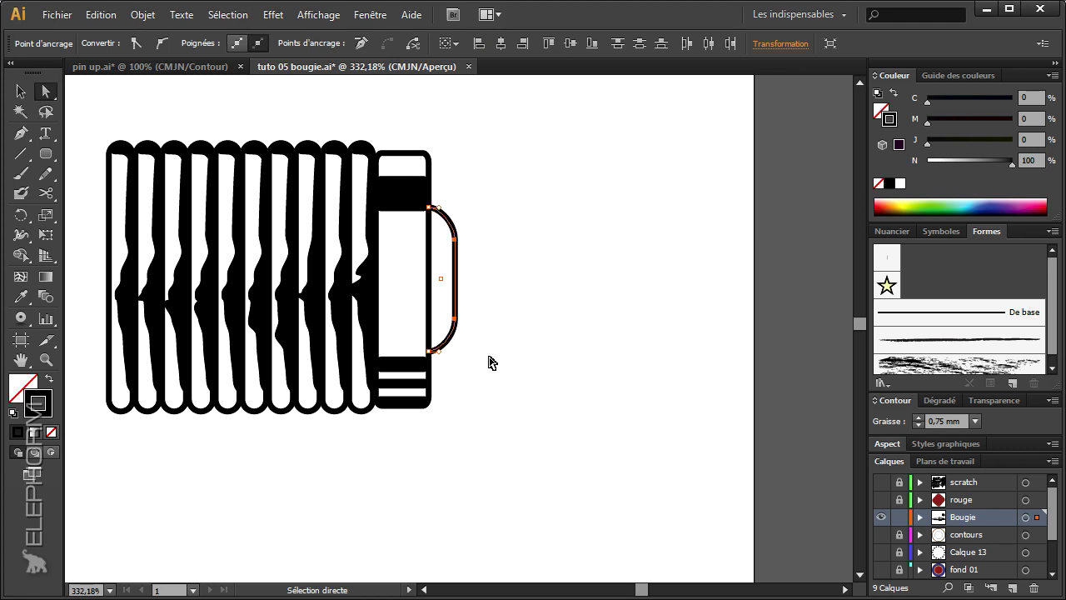
click(488, 366)
Step: Pan and zoom the view to centre the new curved piece
drag(462, 418, 475, 147)
drag(475, 285, 463, 250)
scroll(483, 426, up, 5)
scroll(490, 408, up, 5)
scroll(490, 409, up, 3)
click(48, 359)
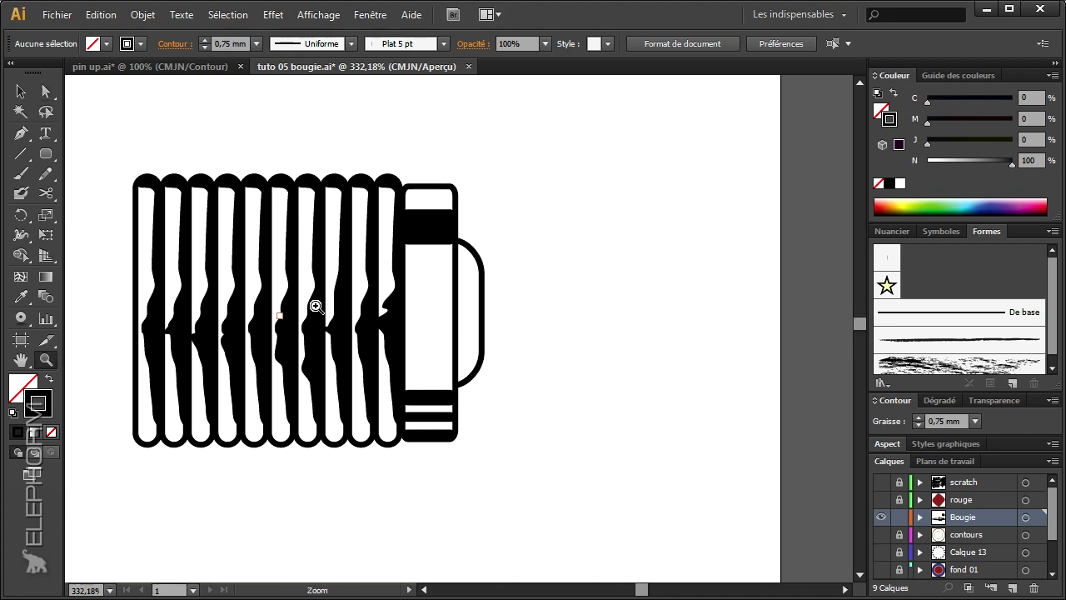
click(486, 302)
drag(258, 311, 308, 271)
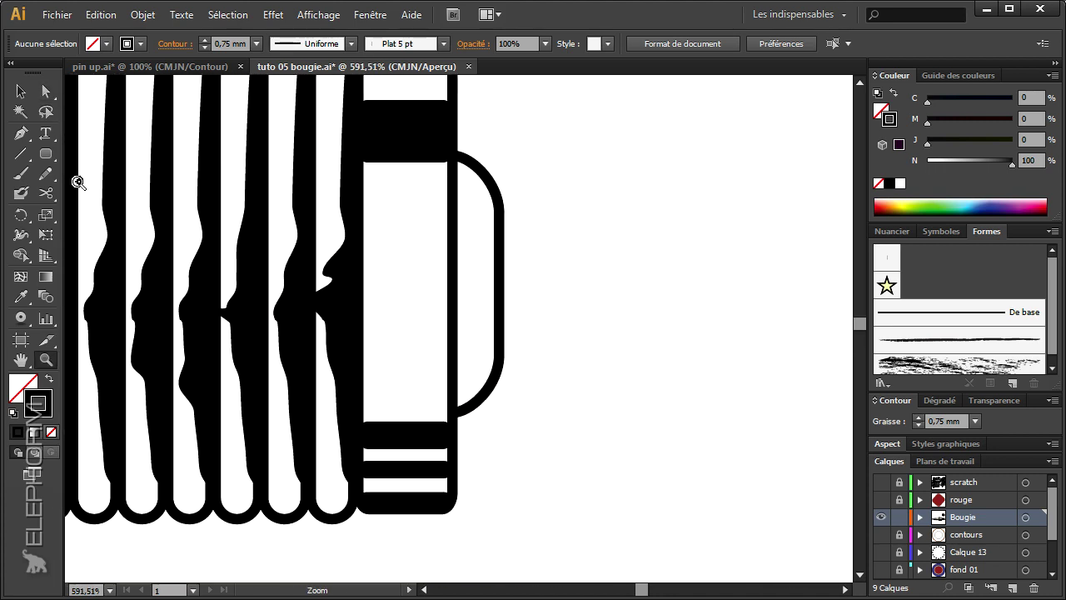
Step: Draw a black-filled, unstroked pencil shape inside the curve
click(46, 173)
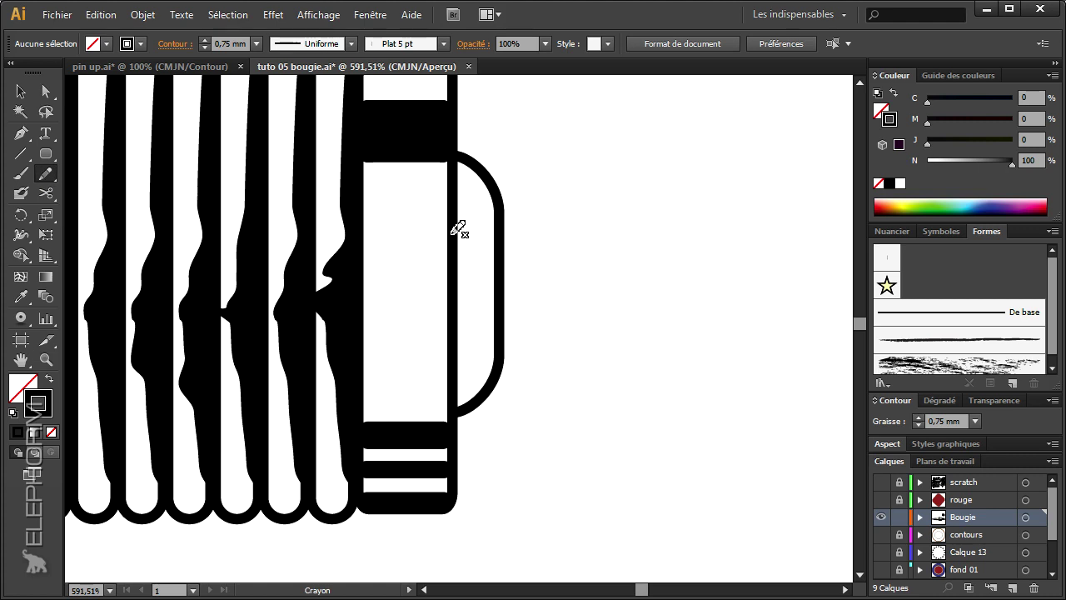
click(51, 379)
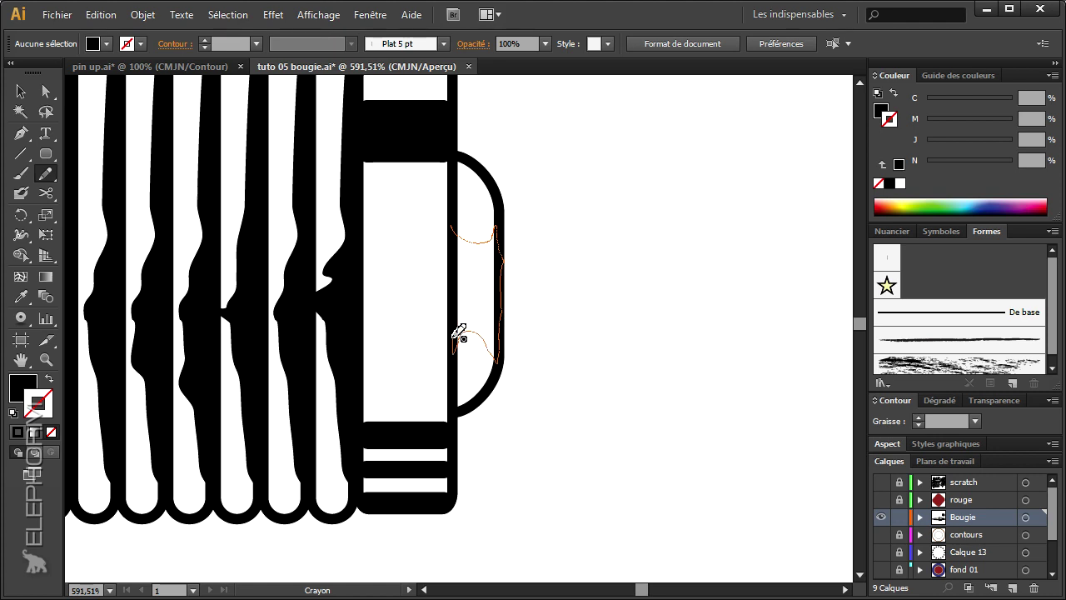
drag(454, 338, 451, 350)
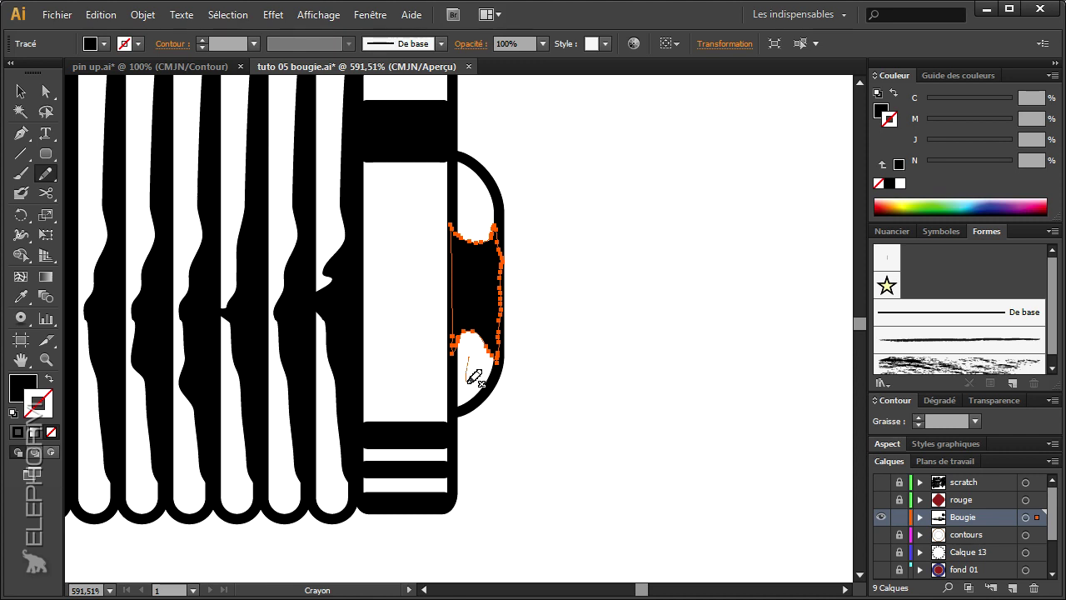
drag(477, 356, 473, 355)
Step: Delete the stray small black blob near the curve's bottom
click(43, 89)
click(553, 393)
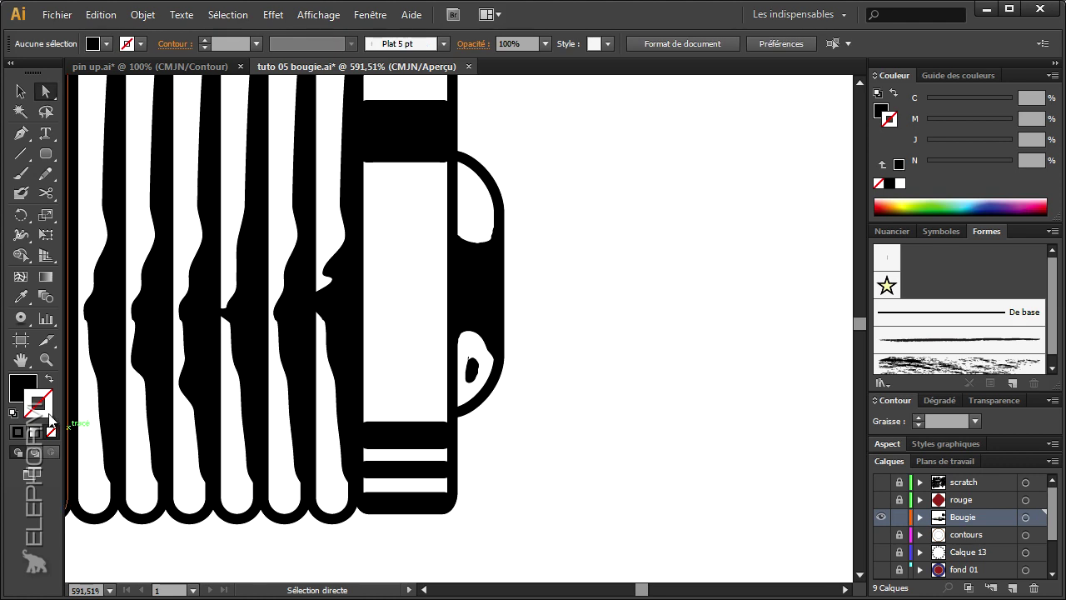
click(472, 375)
key(z)
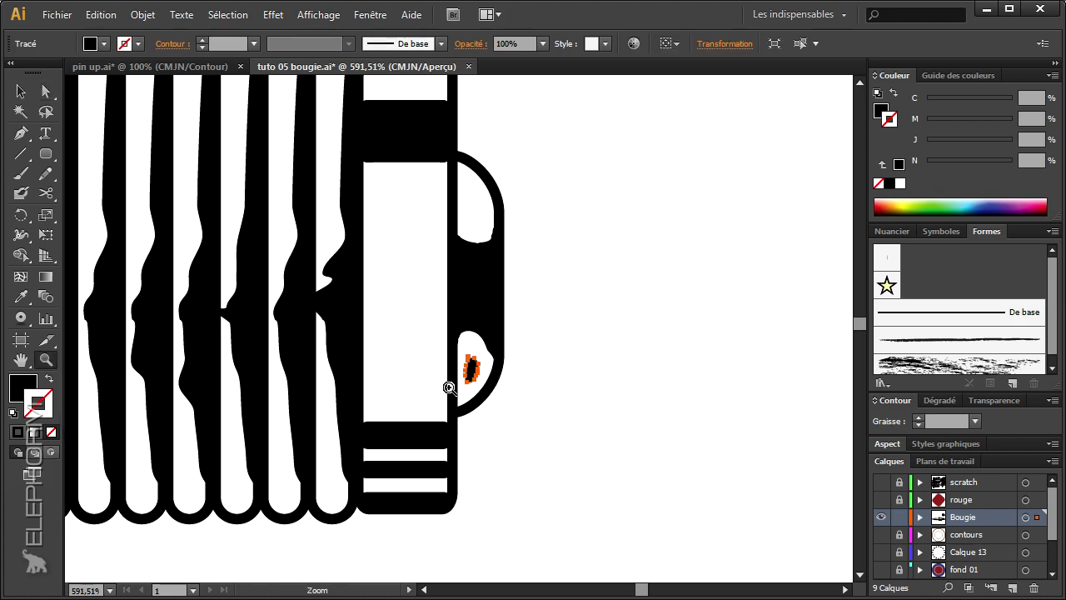
drag(497, 390, 452, 348)
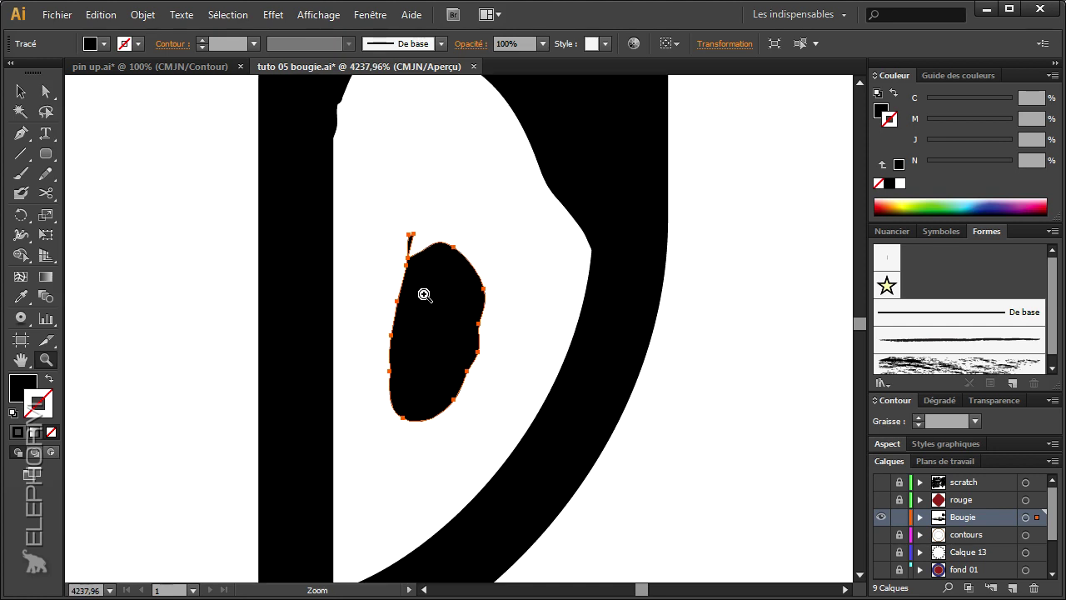
key(Delete)
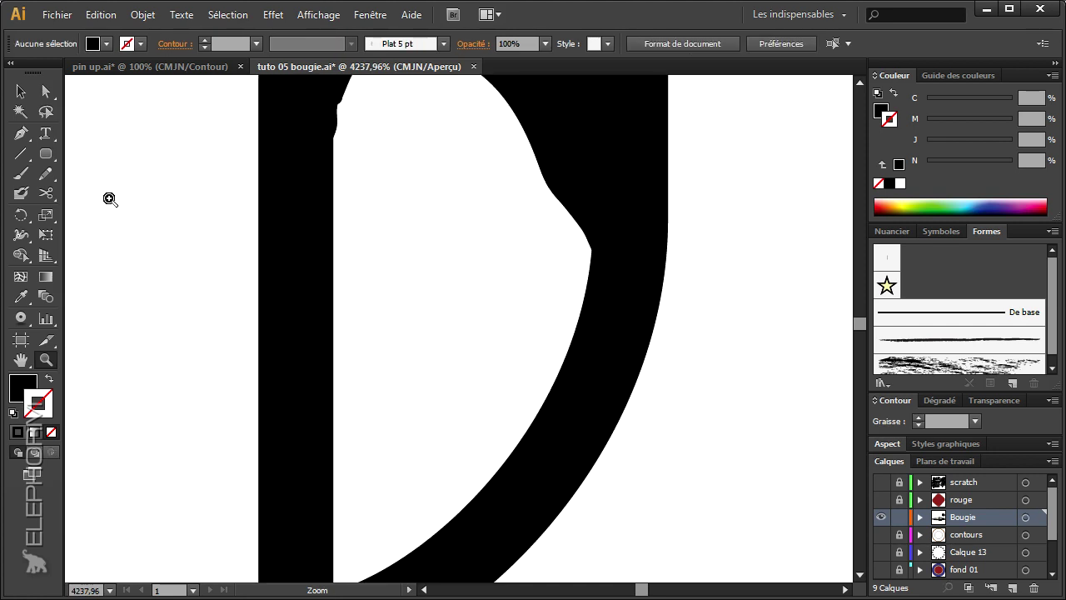
Step: Raise Pencil smoothing to about 67% and draw a smoother black shape inside the curve
double_click(46, 174)
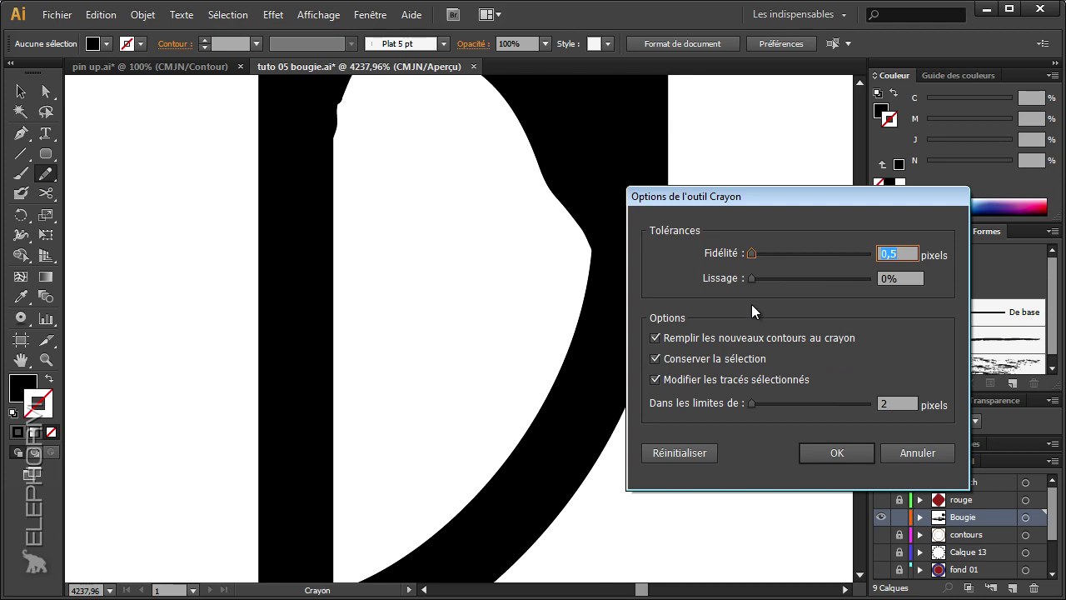
drag(753, 278, 828, 278)
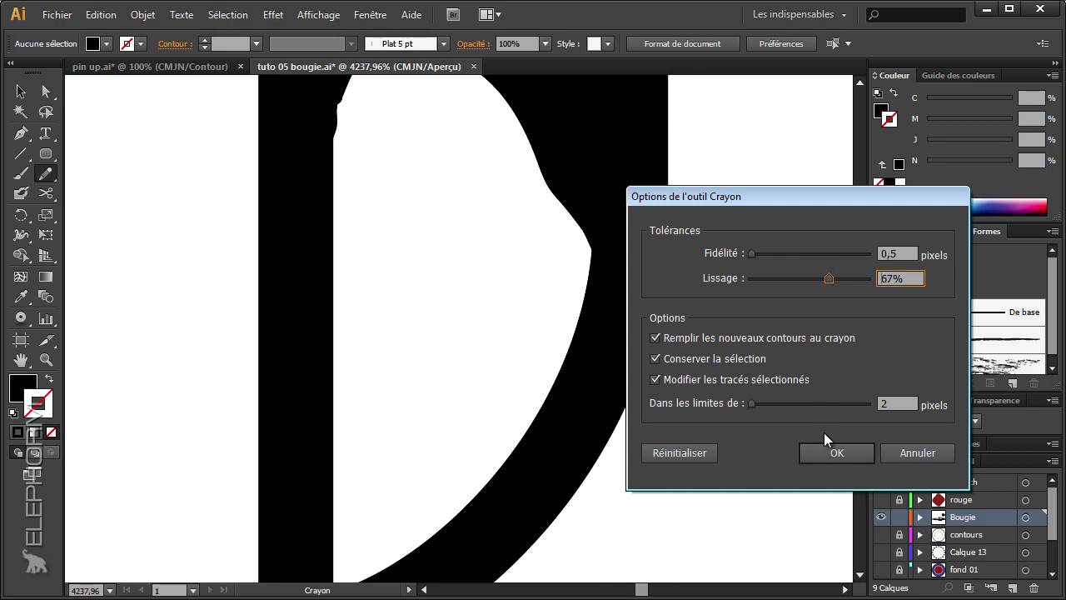
click(863, 448)
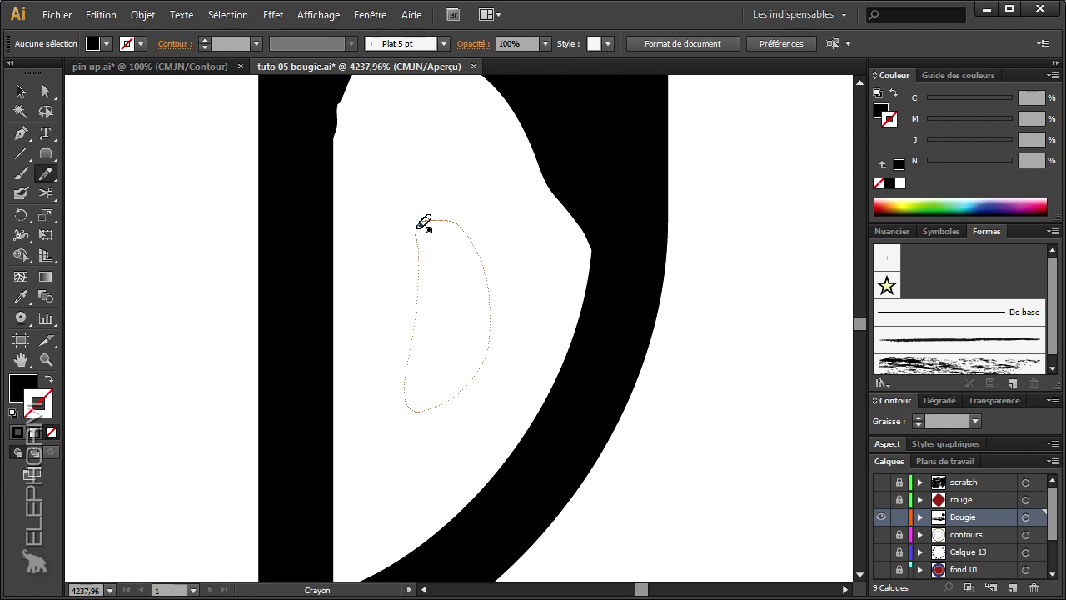
drag(418, 226, 416, 233)
Step: Zoom and pan to view the whole cap, then zoom in on its upper area
click(46, 359)
alt+click(583, 348)
alt+click(477, 347)
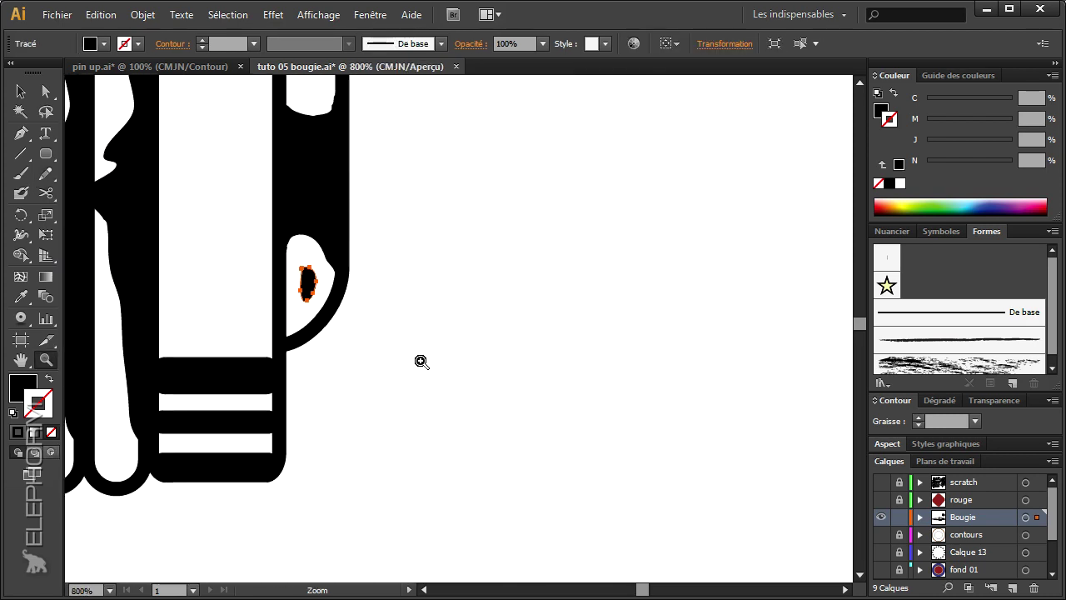
drag(435, 357, 542, 492)
ctrl+click(557, 412)
drag(406, 485, 485, 365)
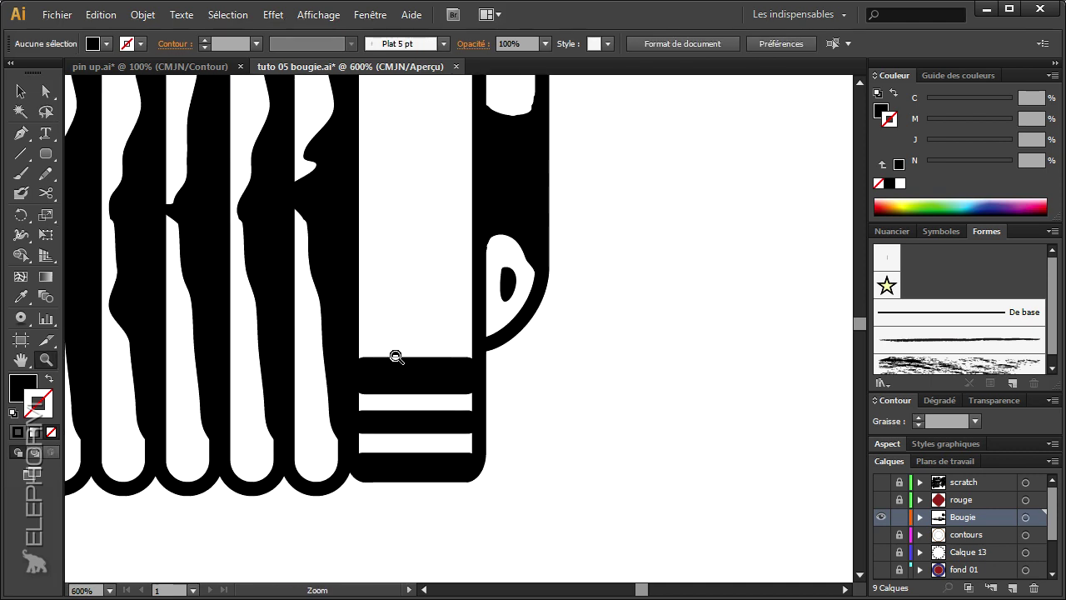
alt+click(397, 357)
alt+click(397, 357)
drag(402, 367, 381, 447)
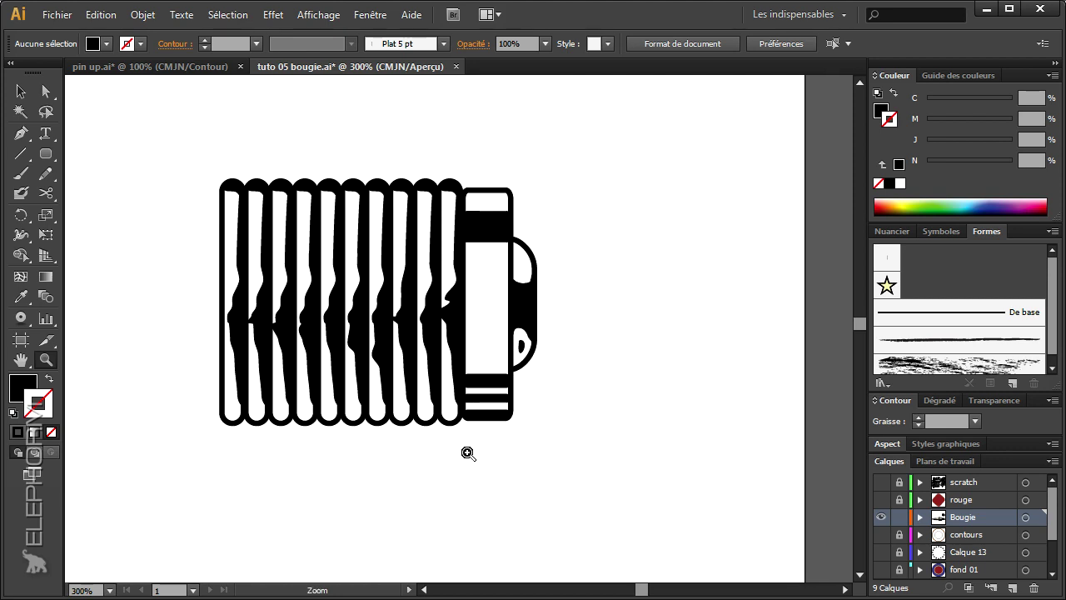
drag(293, 164, 600, 385)
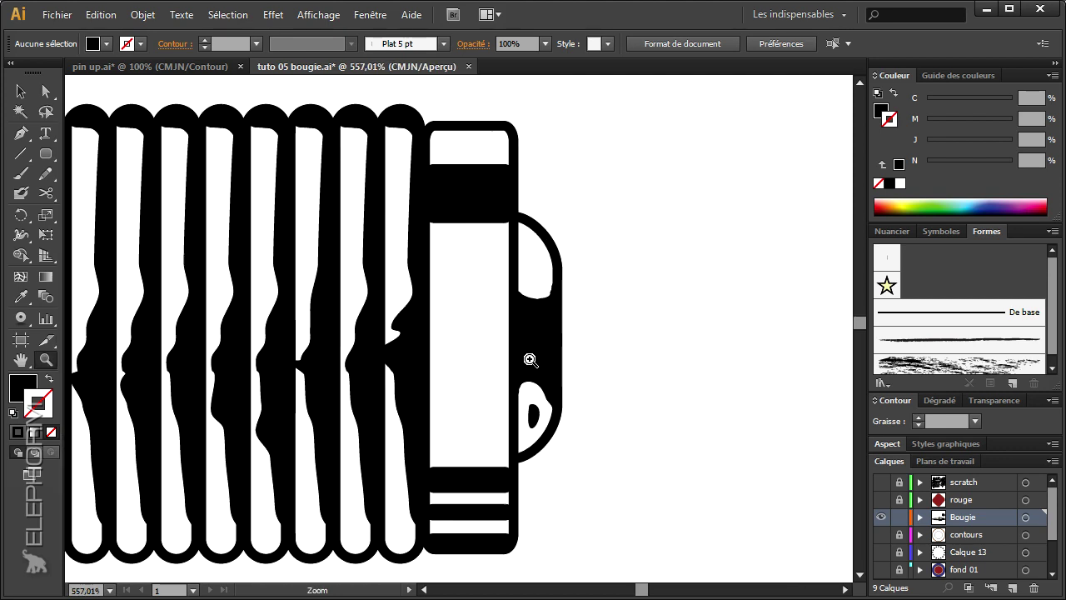
Step: Switch to outline-only with no fill and zoom in on the small upper spark plug
click(50, 379)
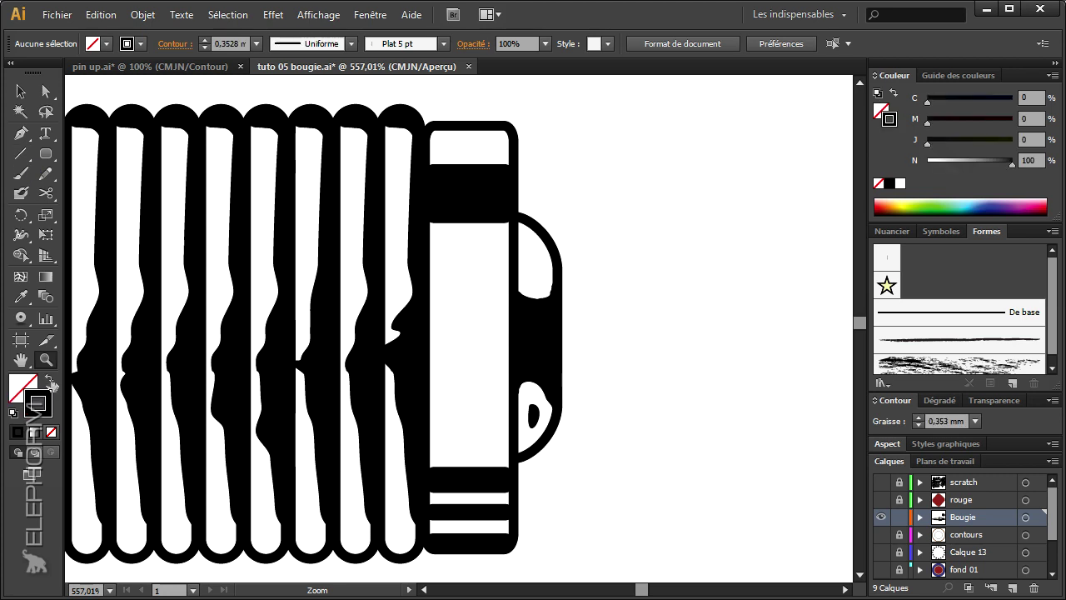
click(20, 134)
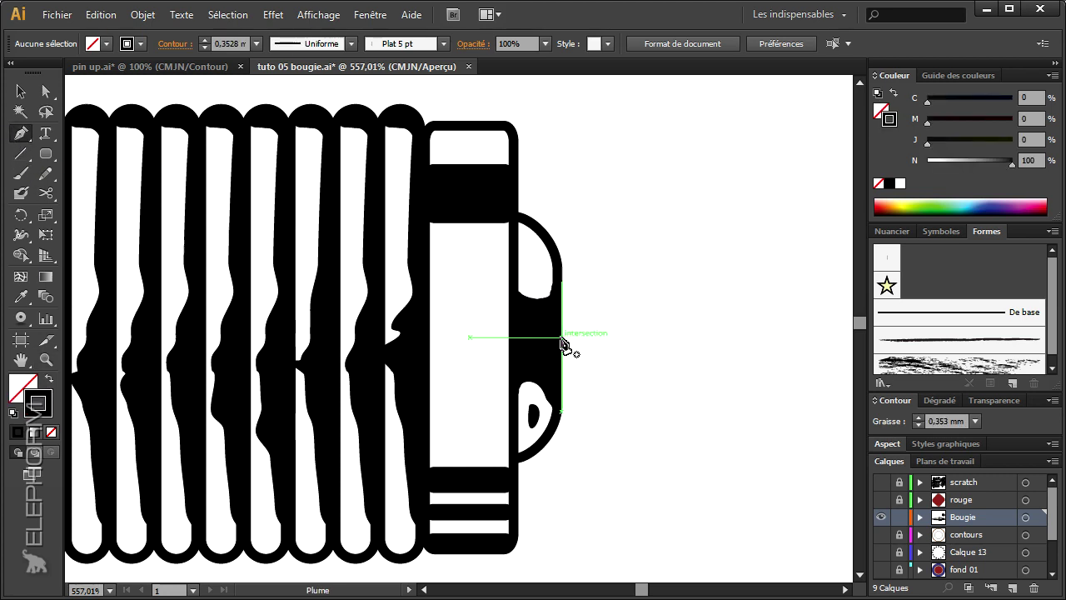
drag(585, 492, 540, 186)
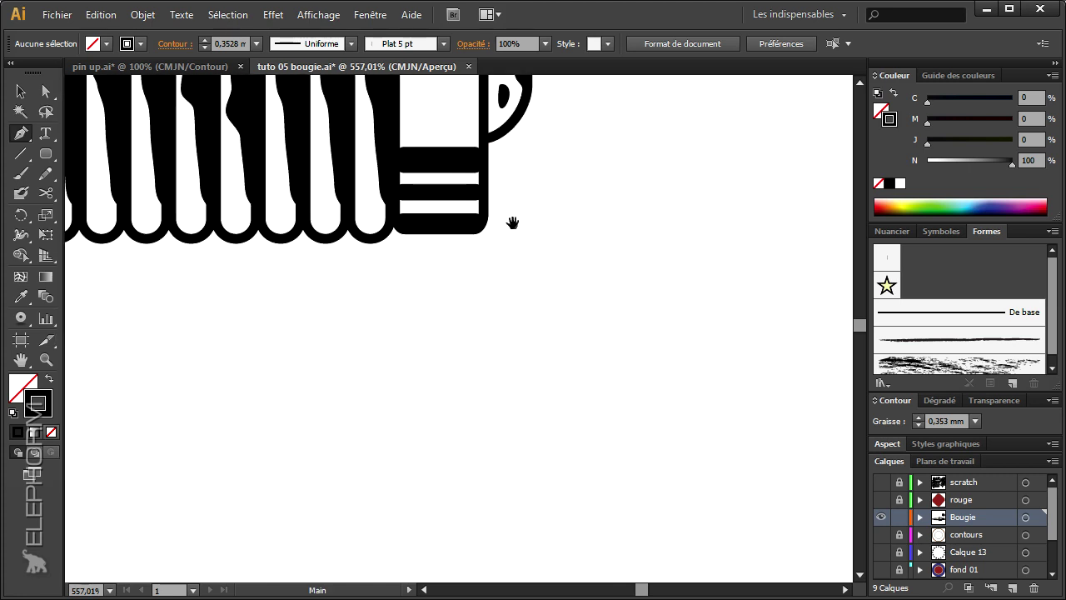
click(45, 359)
alt+click(491, 375)
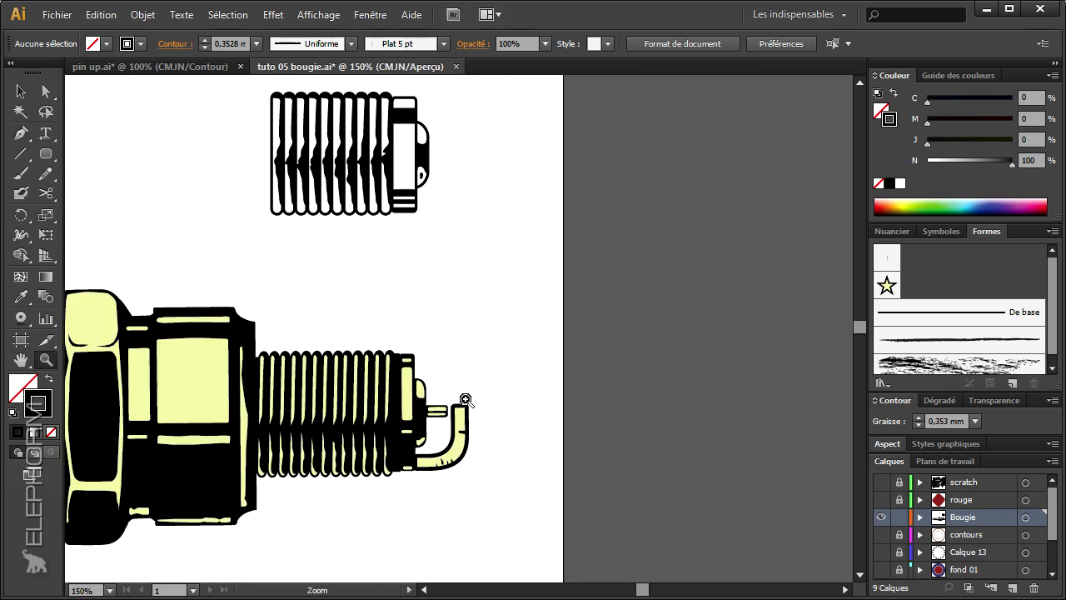
drag(456, 411, 472, 508)
drag(390, 209, 511, 373)
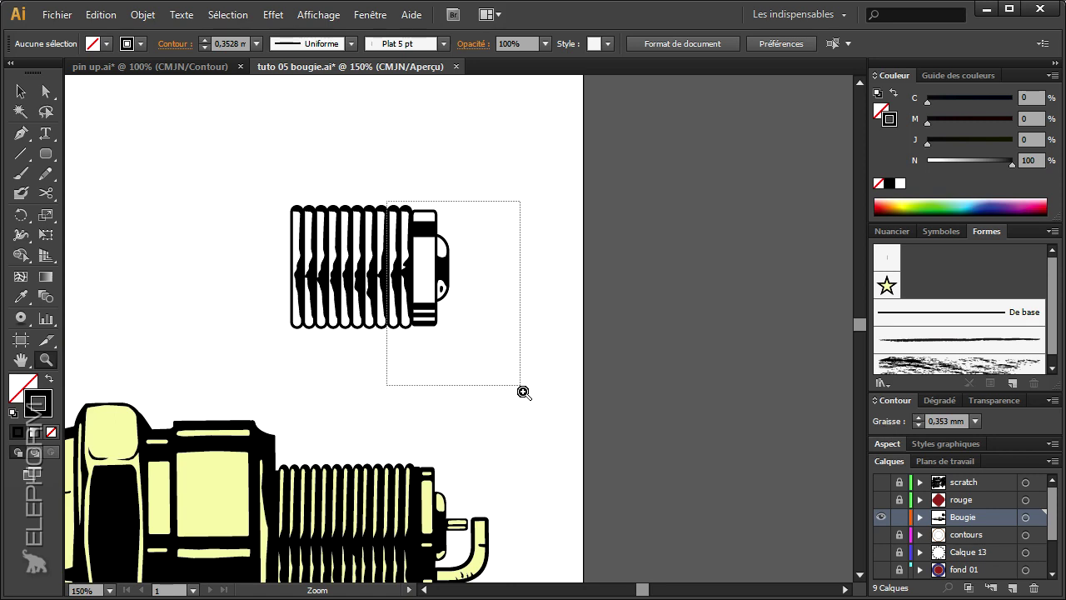
click(46, 152)
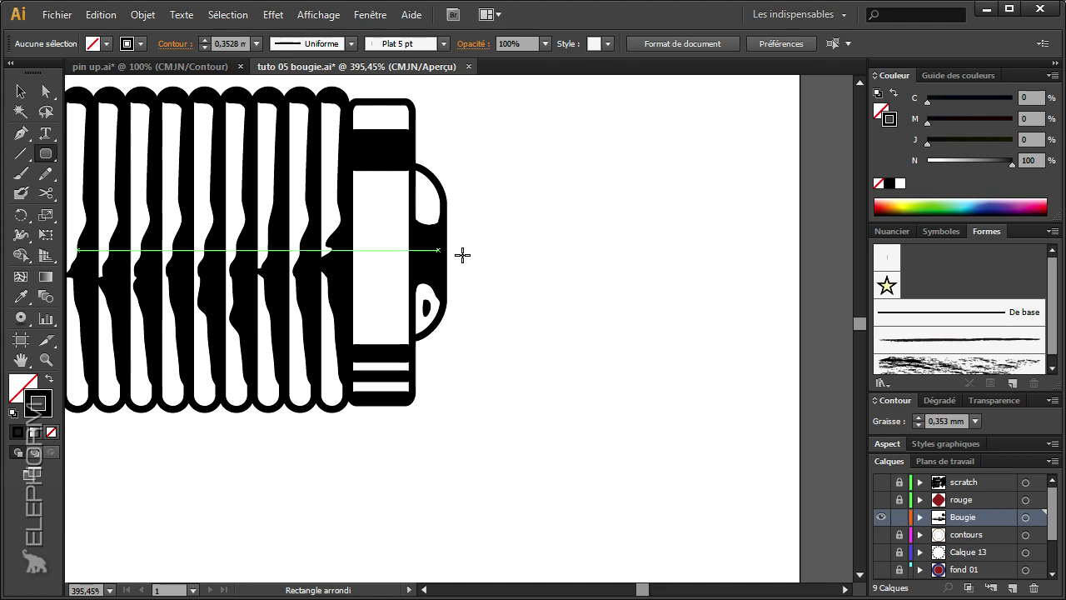
Step: Draw a small rounded-rectangle pin, about 7,12 by 2,26 mm, jutting from the plug's right
drag(447, 247, 473, 263)
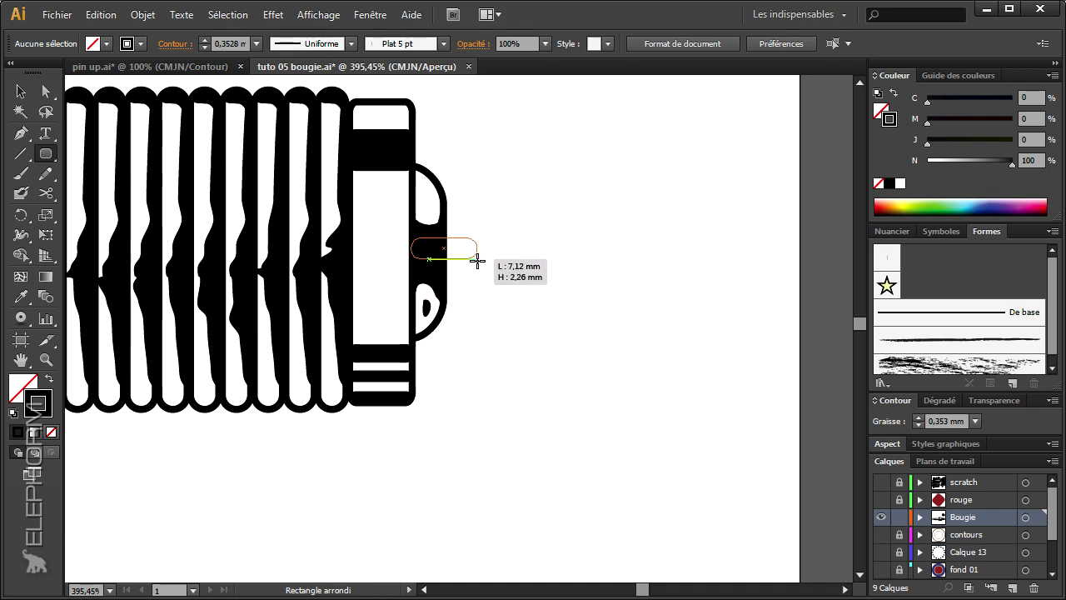
drag(473, 262, 478, 258)
click(21, 90)
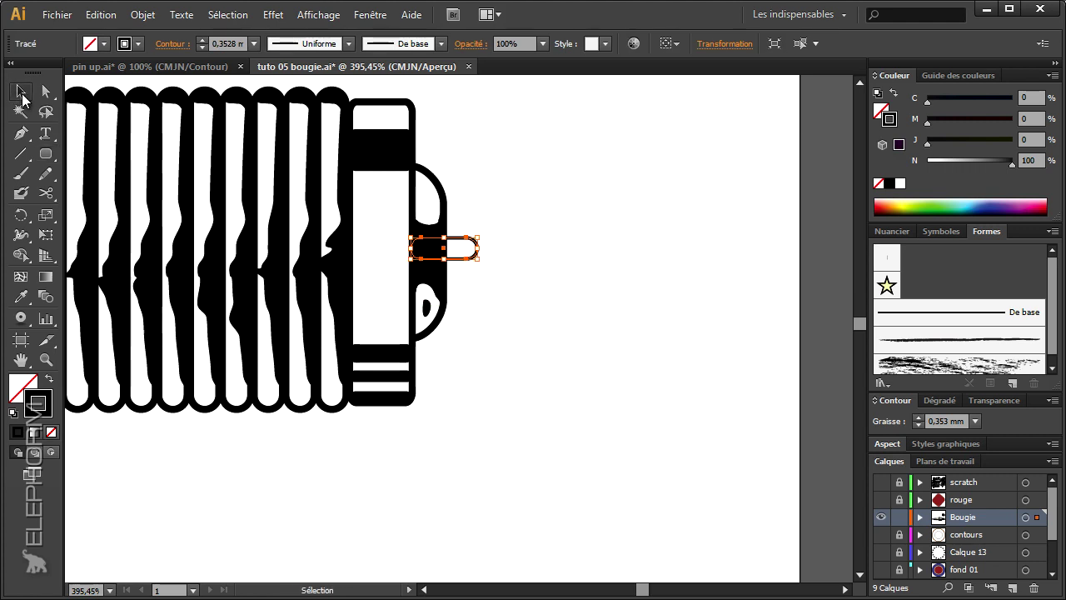
shift+click(444, 298)
drag(444, 301, 457, 301)
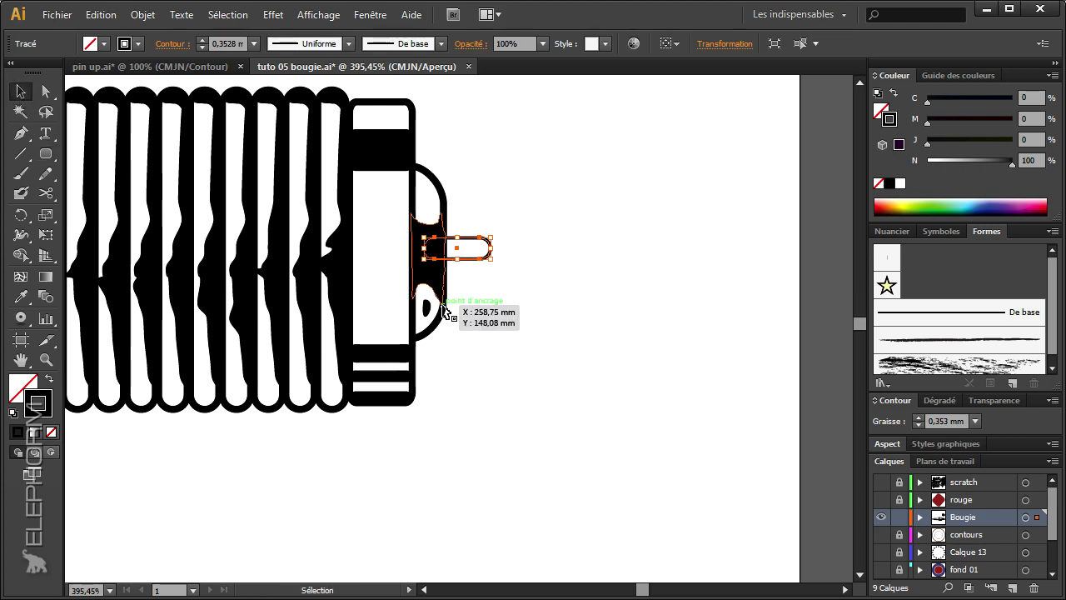
Step: Give the pin a 0,75 mm stroke weight
click(48, 97)
click(458, 376)
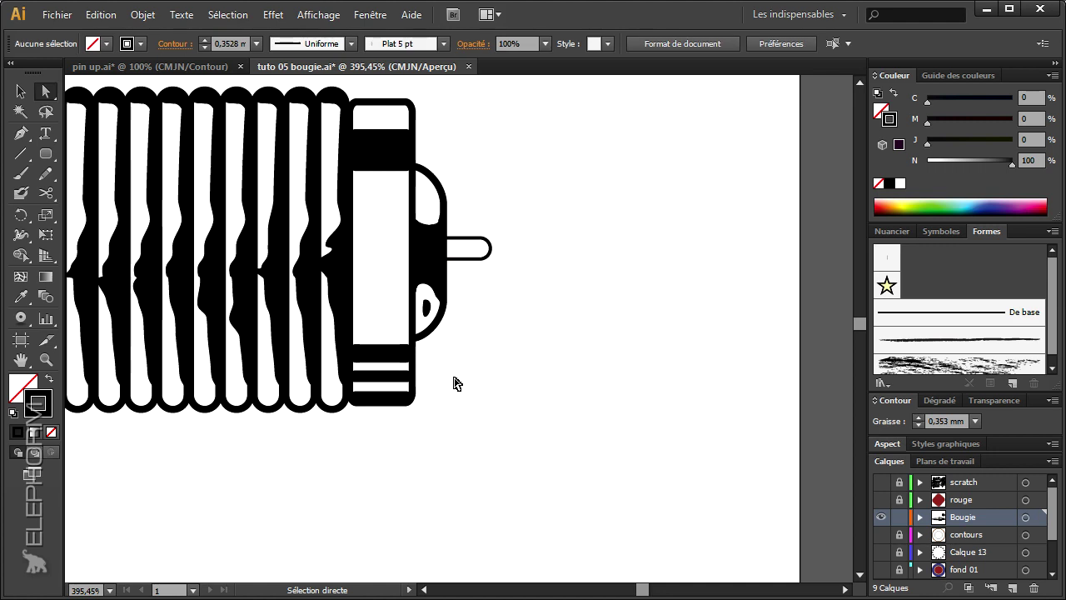
click(471, 259)
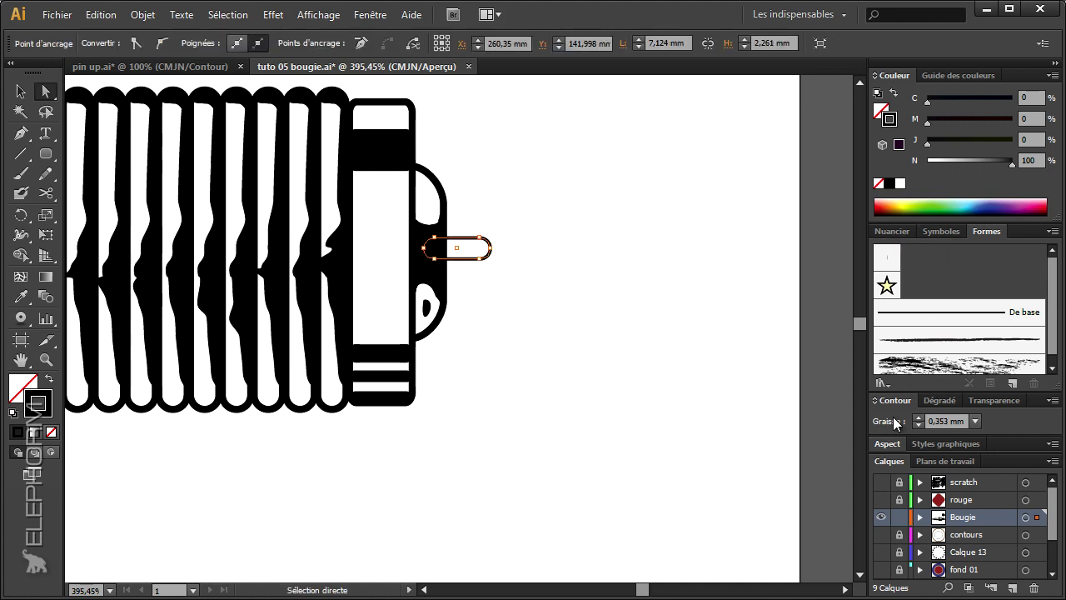
click(975, 420)
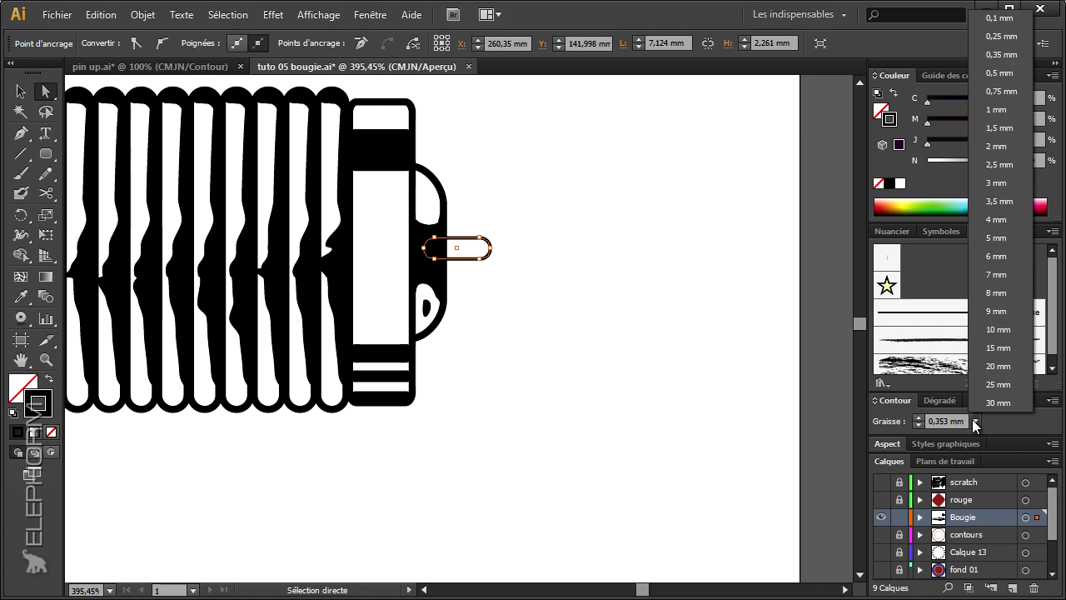
click(999, 92)
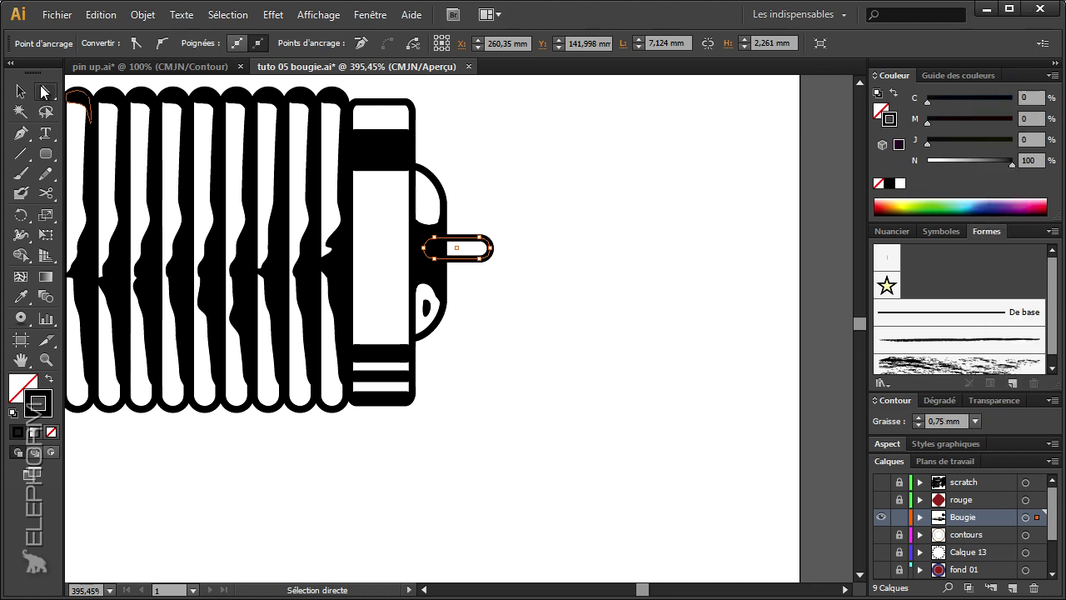
Step: Use the Width tool to vary stroke width on the cap top, first coil ridge and cap curve
click(405, 408)
mouse_move(341, 428)
mouse_down()
mouse_move(456, 426)
mouse_move(434, 480)
mouse_up()
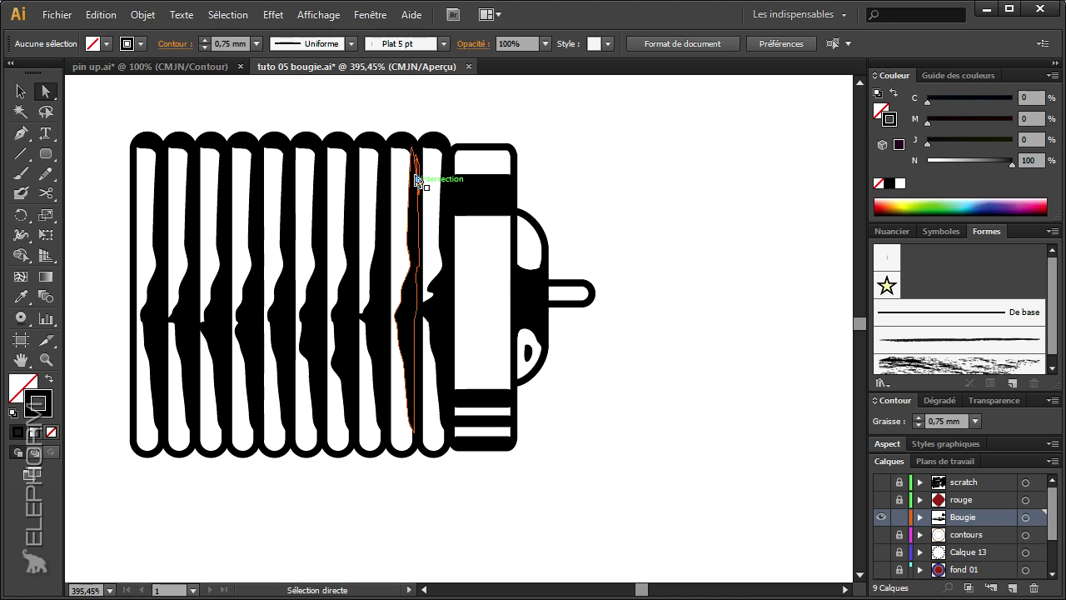
click(21, 234)
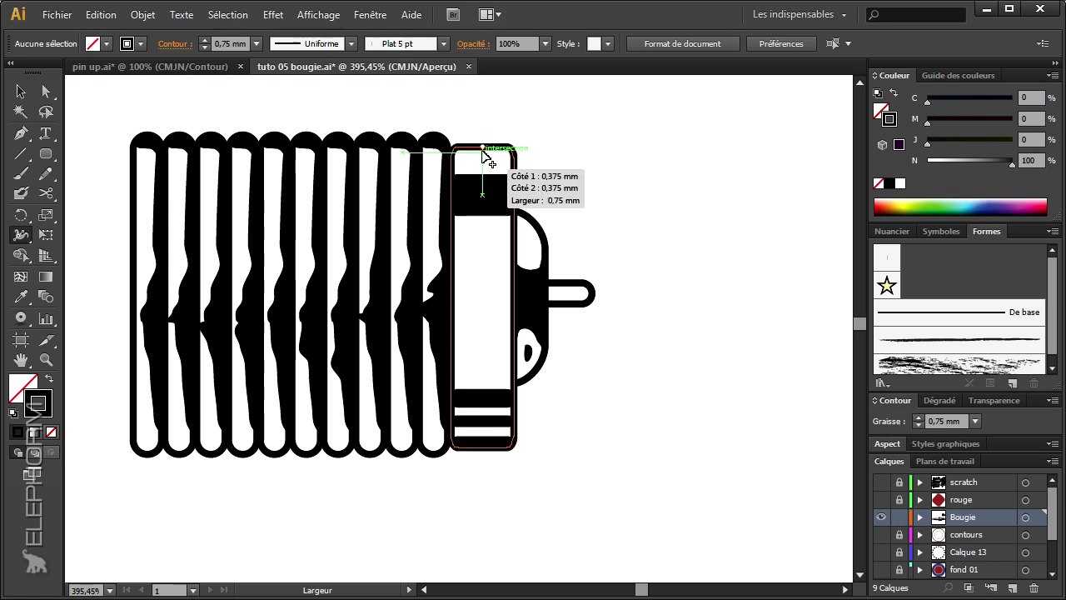
drag(479, 151, 505, 164)
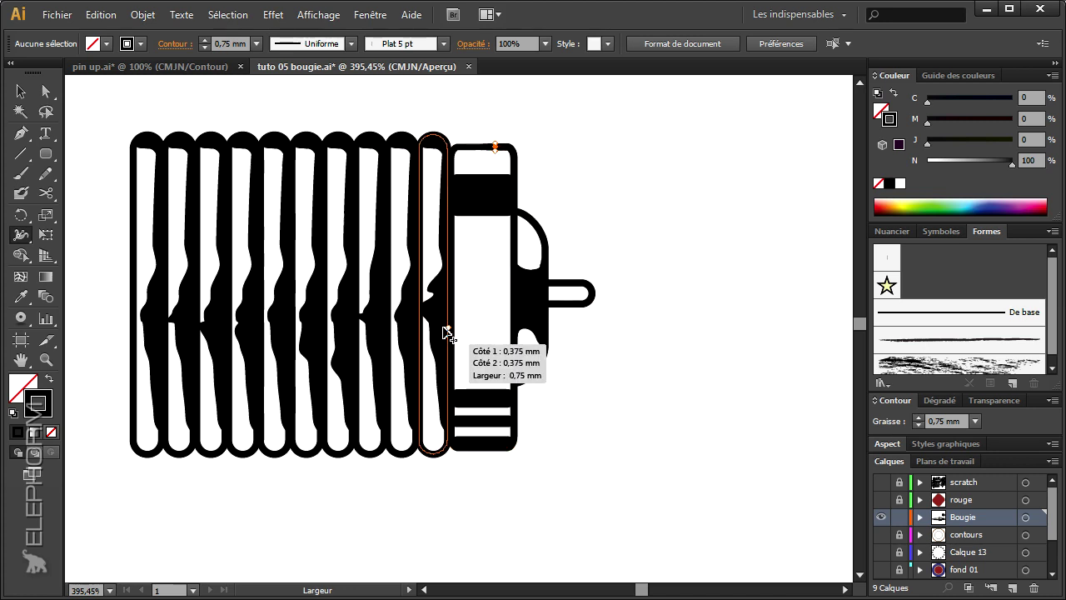
drag(135, 226, 141, 185)
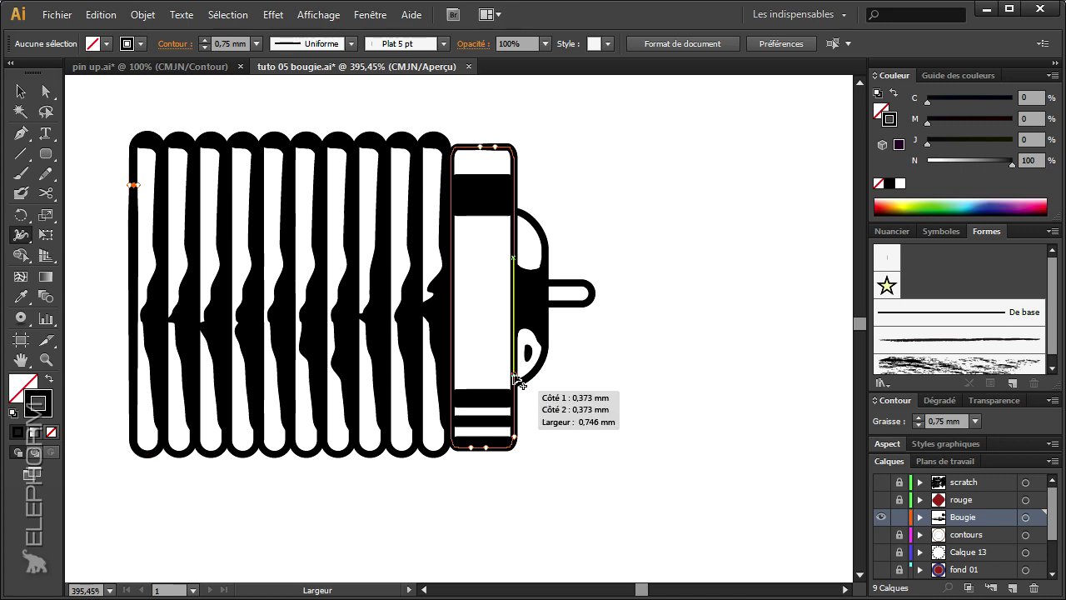
drag(534, 380, 539, 384)
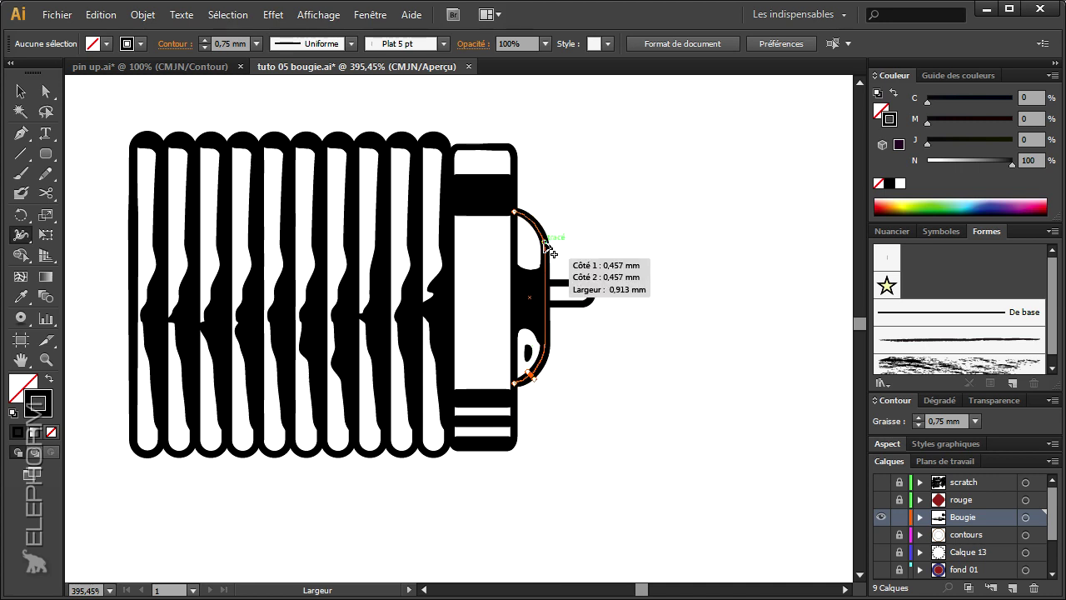
drag(545, 242, 540, 221)
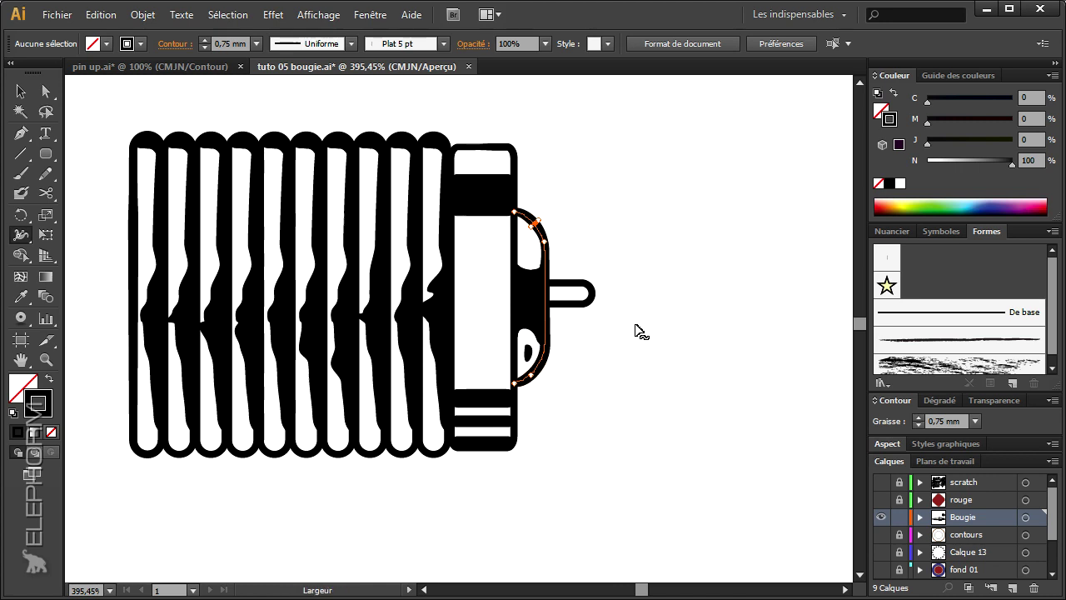
Step: Pull the pin's right-end anchors slightly to the left
key(a)
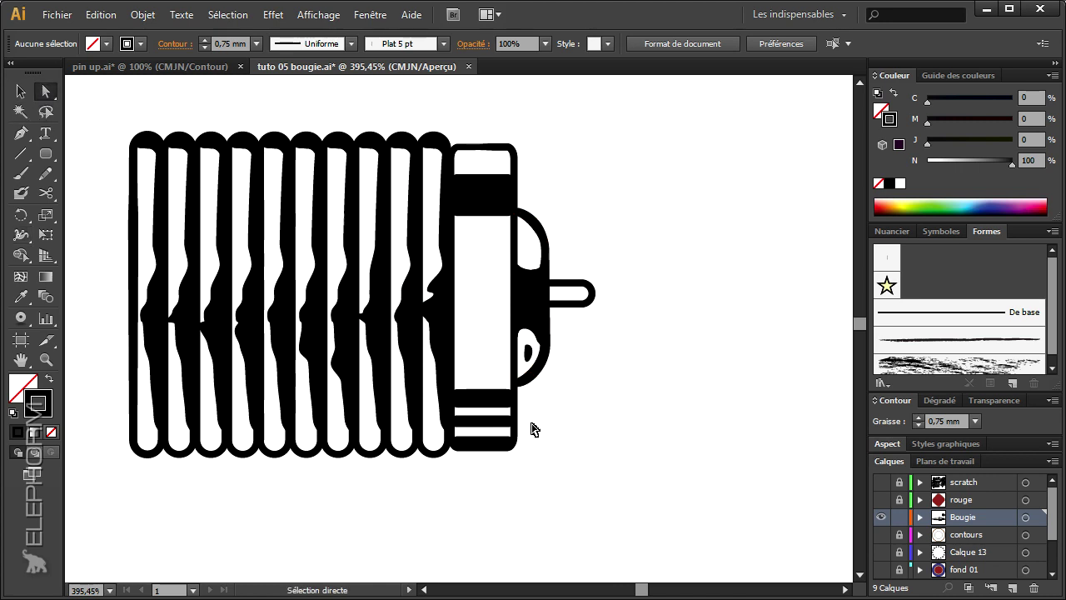
drag(594, 431, 554, 408)
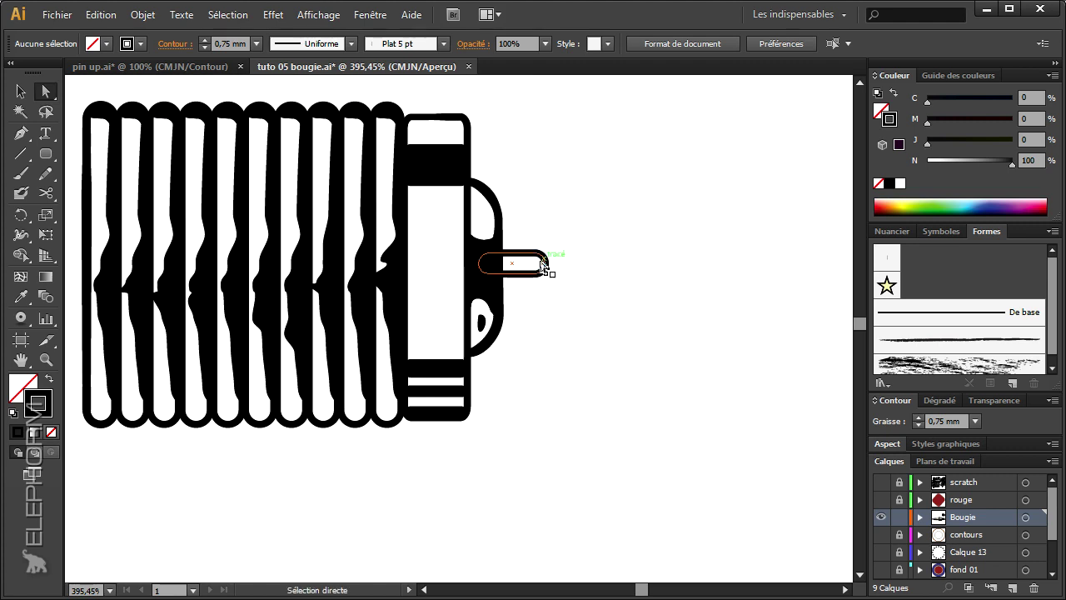
click(545, 265)
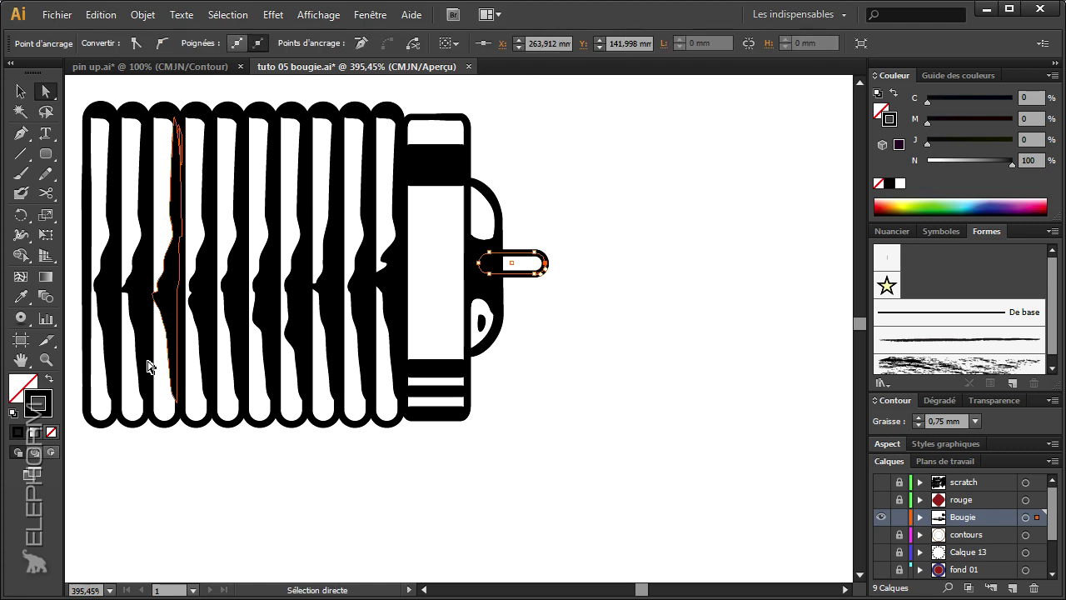
click(46, 360)
drag(493, 194, 637, 358)
click(47, 93)
drag(424, 300, 375, 276)
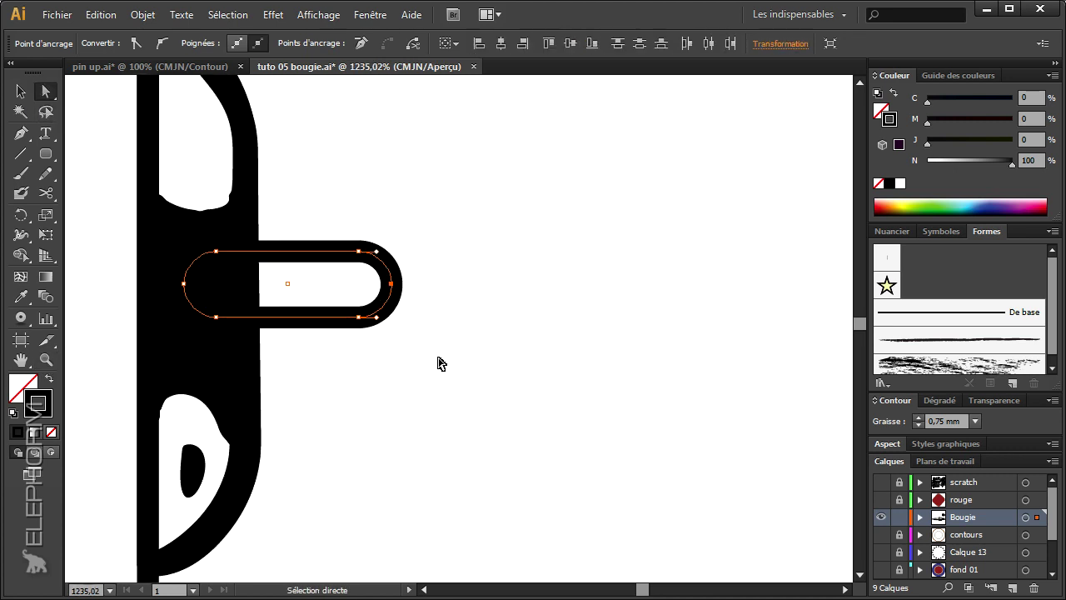
key(Left)
click(438, 376)
Step: Reframe the view on the upper plug tip and its pin
click(45, 360)
alt+click(391, 366)
alt+click(390, 367)
alt+click(390, 368)
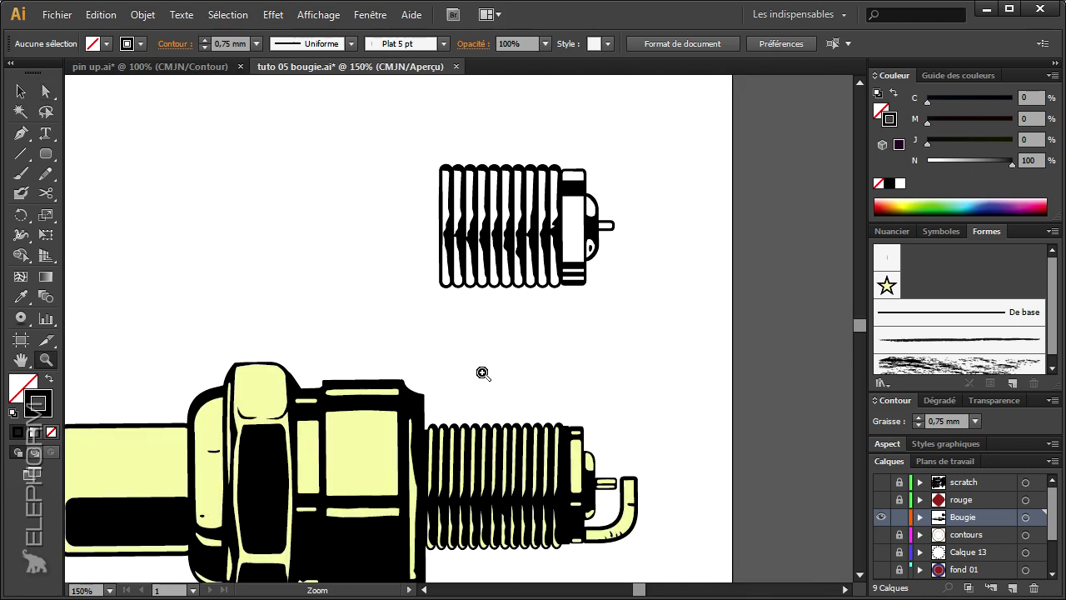
drag(483, 373, 327, 385)
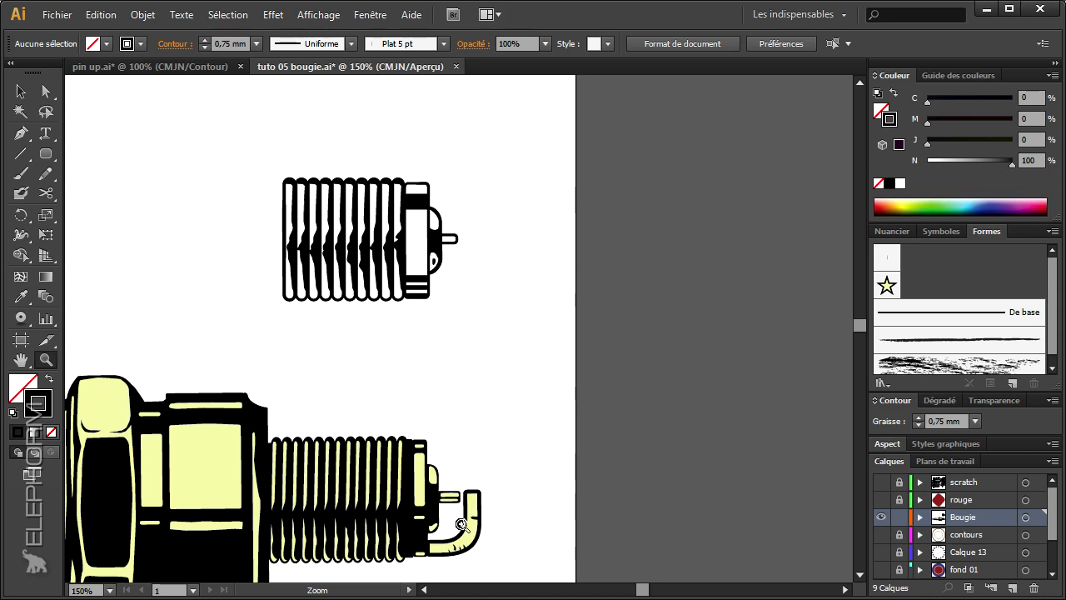
drag(403, 177, 507, 343)
key(a)
click(447, 274)
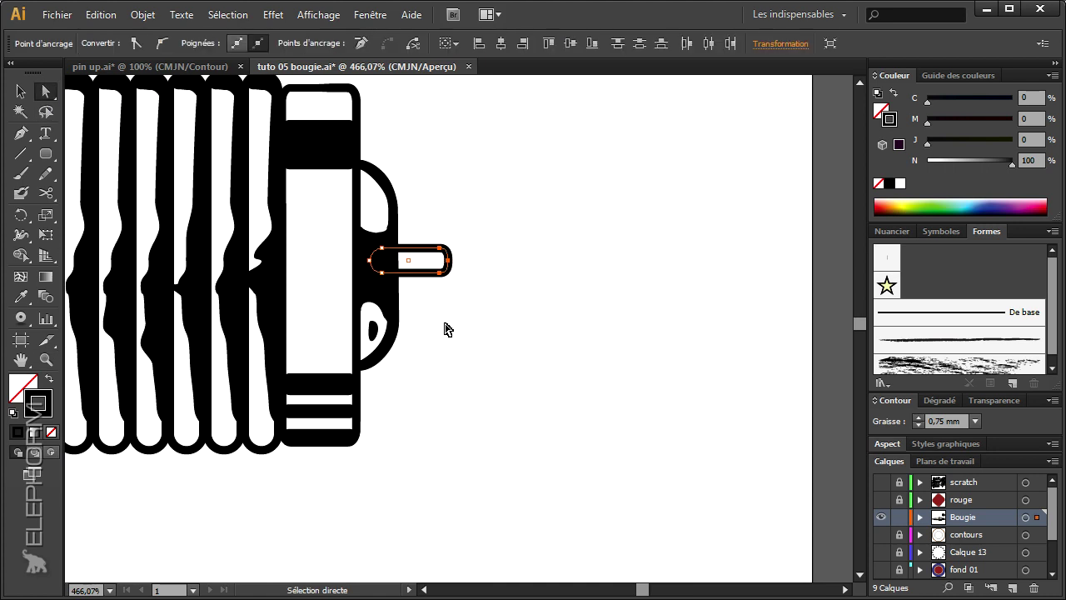
click(442, 376)
Step: Draw a horizontal line inside the pin with a 0,25 mm stroke and round joins
click(21, 153)
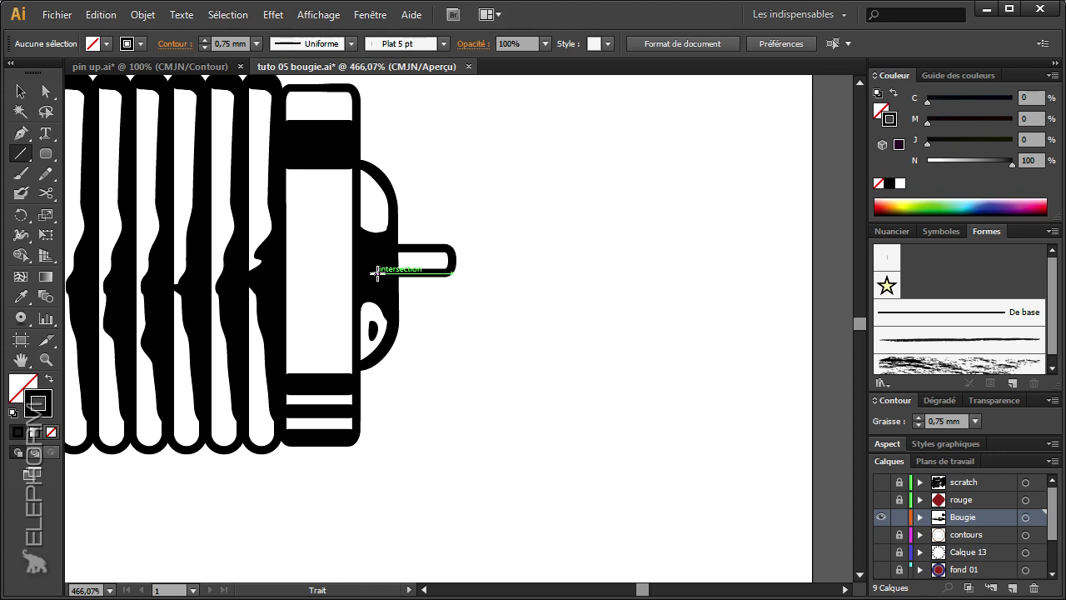
drag(382, 265, 441, 265)
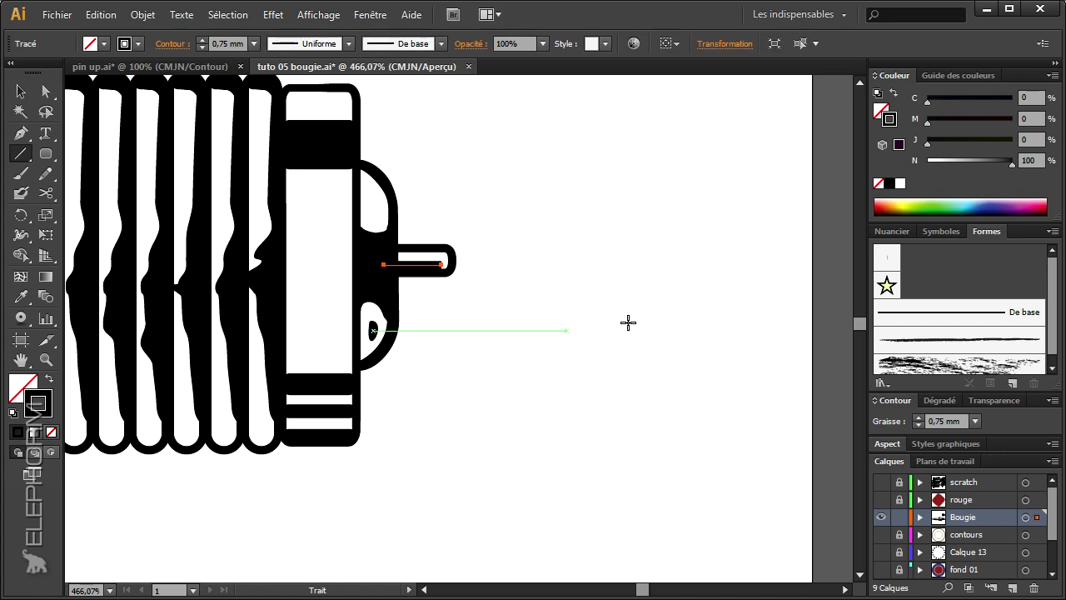
click(975, 421)
click(995, 36)
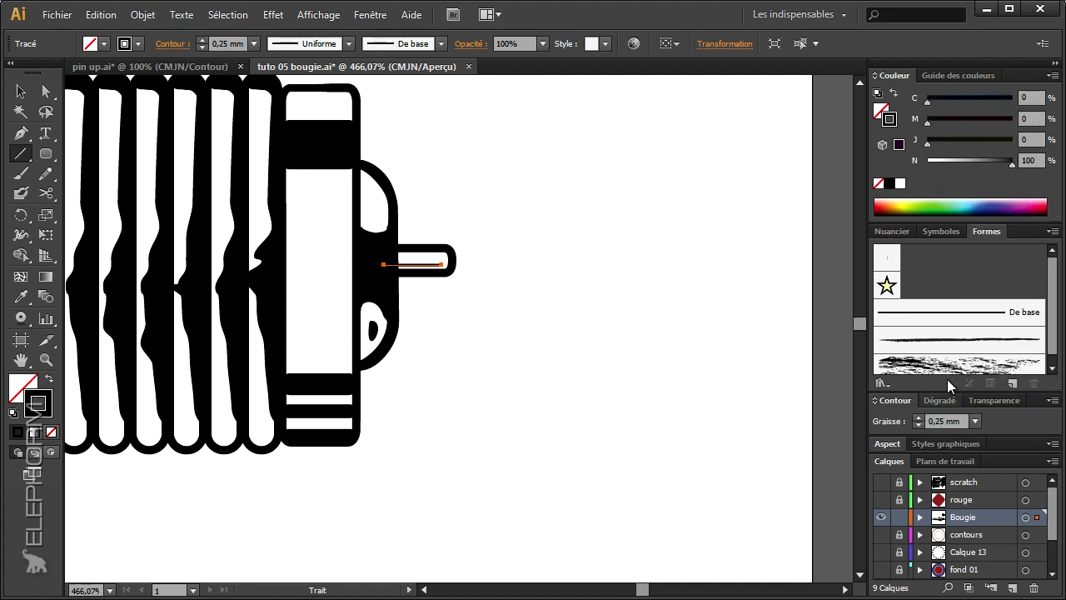
click(891, 403)
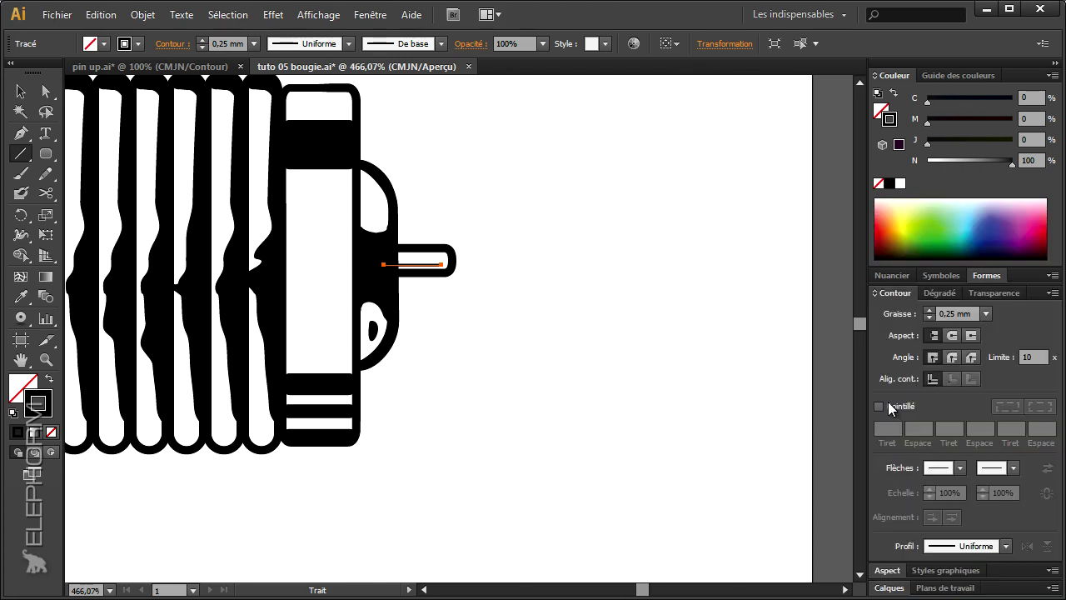
click(952, 357)
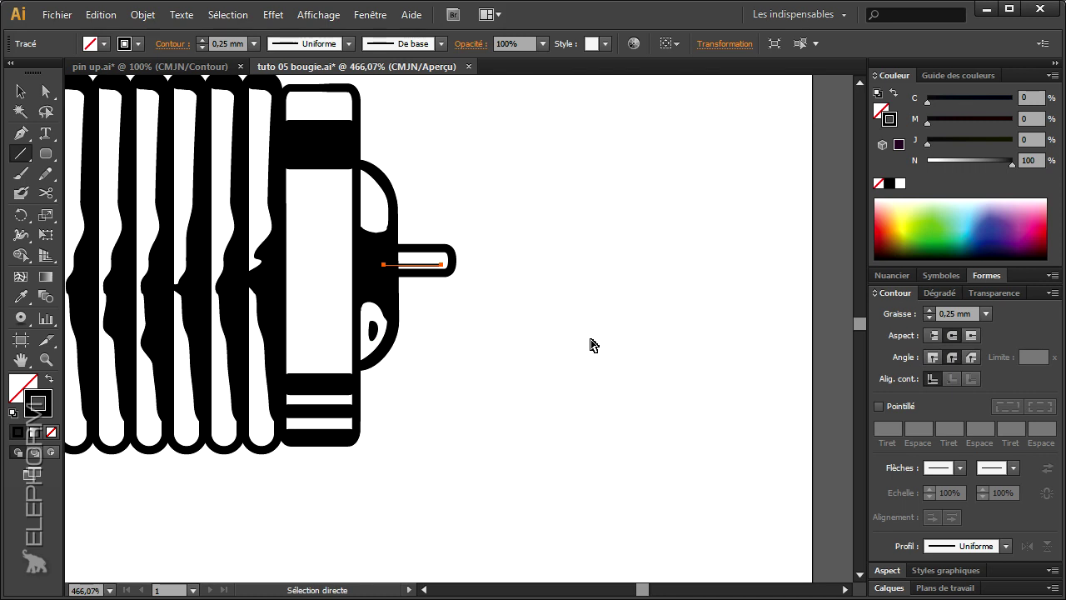
key(ctrl+shift+a)
mouse_move(466, 459)
mouse_down()
mouse_move(450, 449)
mouse_move(421, 271)
mouse_up()
click(46, 360)
Step: Draw a Pen curve from the plug's lower right rising up for the hook
alt+click(461, 383)
alt+click(461, 383)
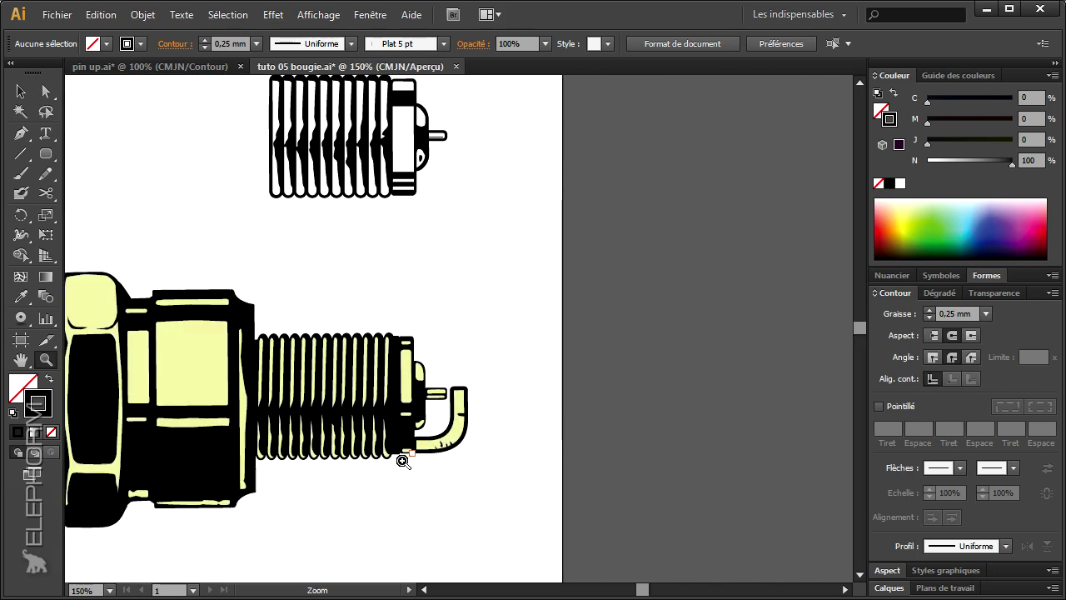
scroll(463, 439, up, 2)
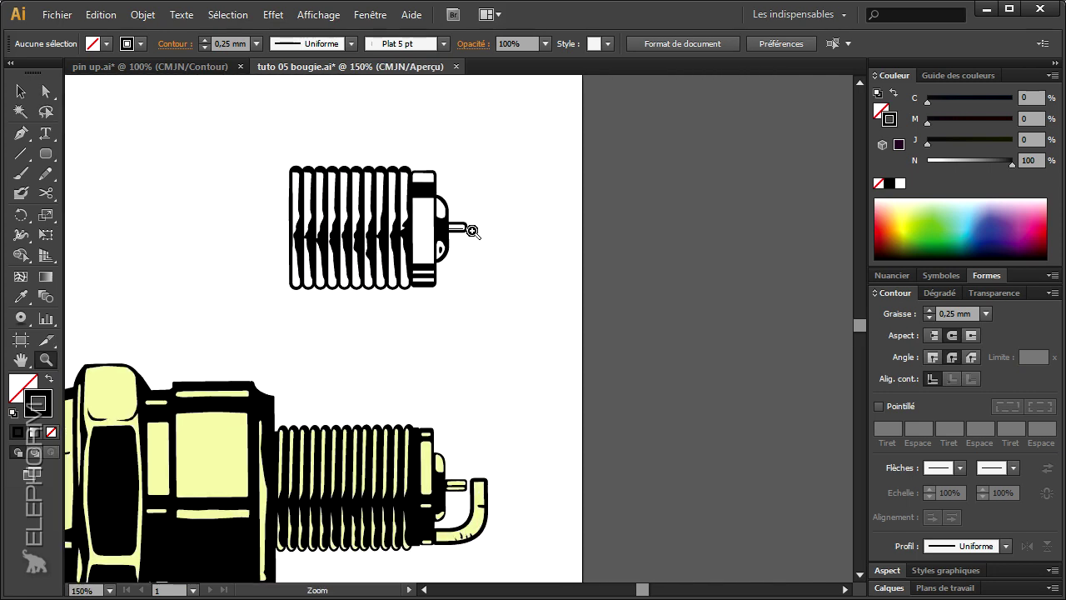
click(21, 133)
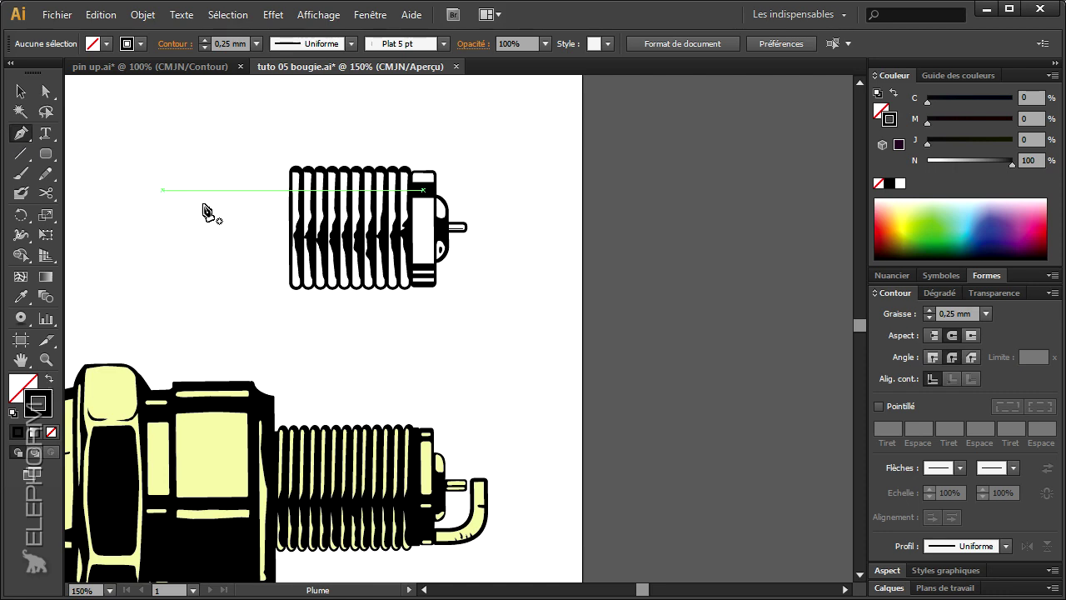
drag(434, 276, 466, 276)
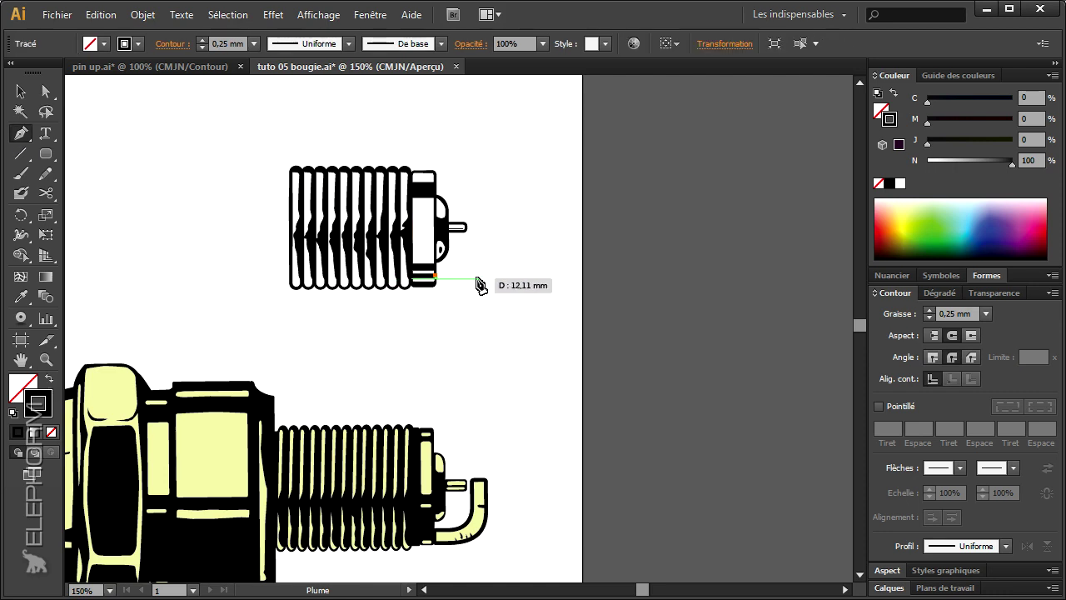
mouse_move(483, 225)
mouse_down()
mouse_move(476, 206)
mouse_move(487, 192)
mouse_up()
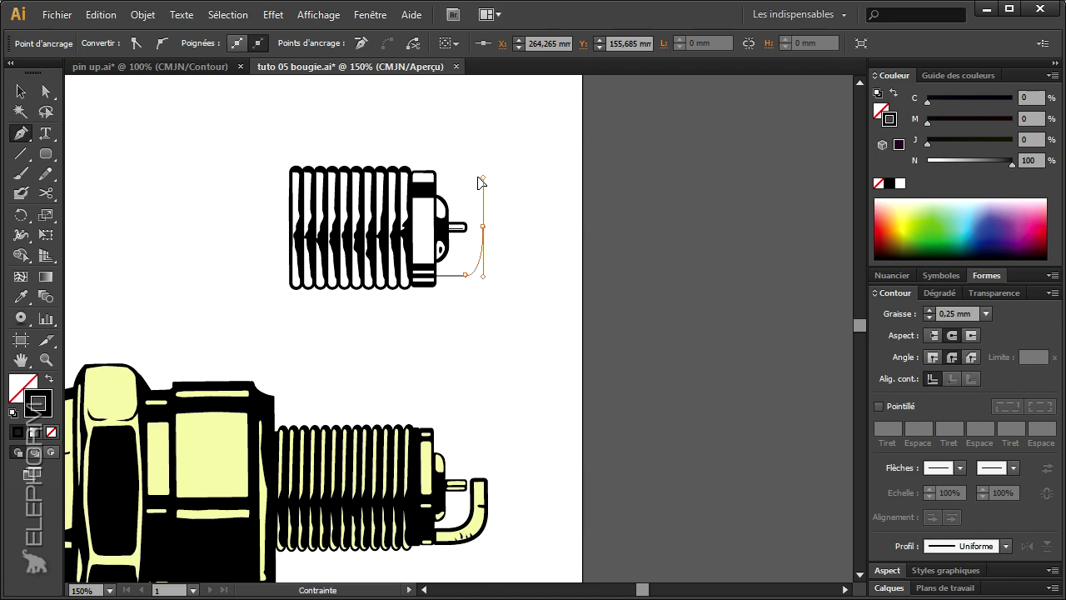
Step: Shift the curve's top anchor right and raise its stroke weight to 3 mm
click(46, 91)
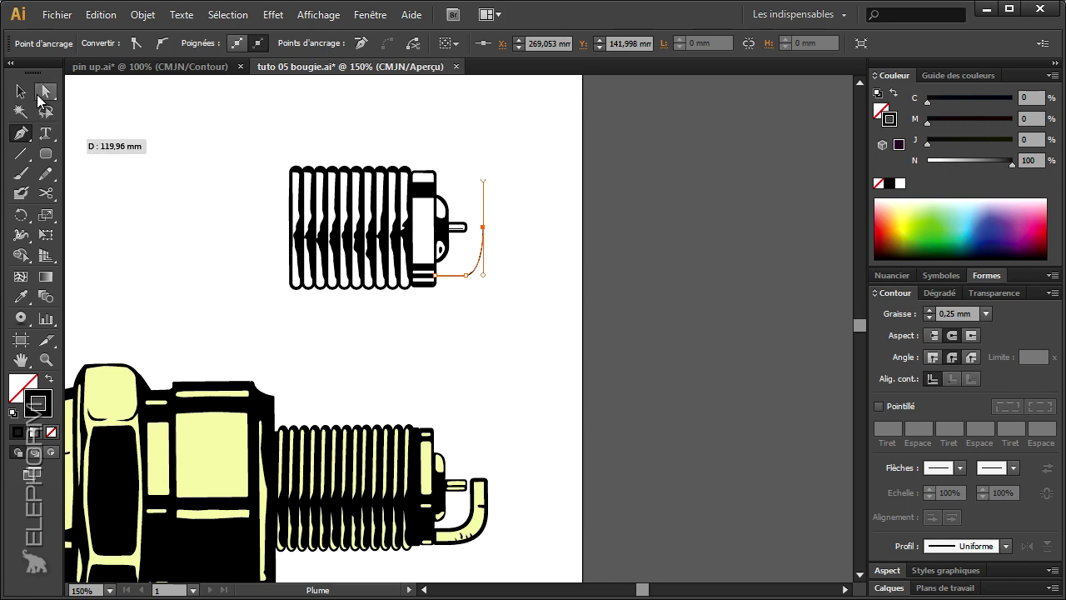
click(468, 276)
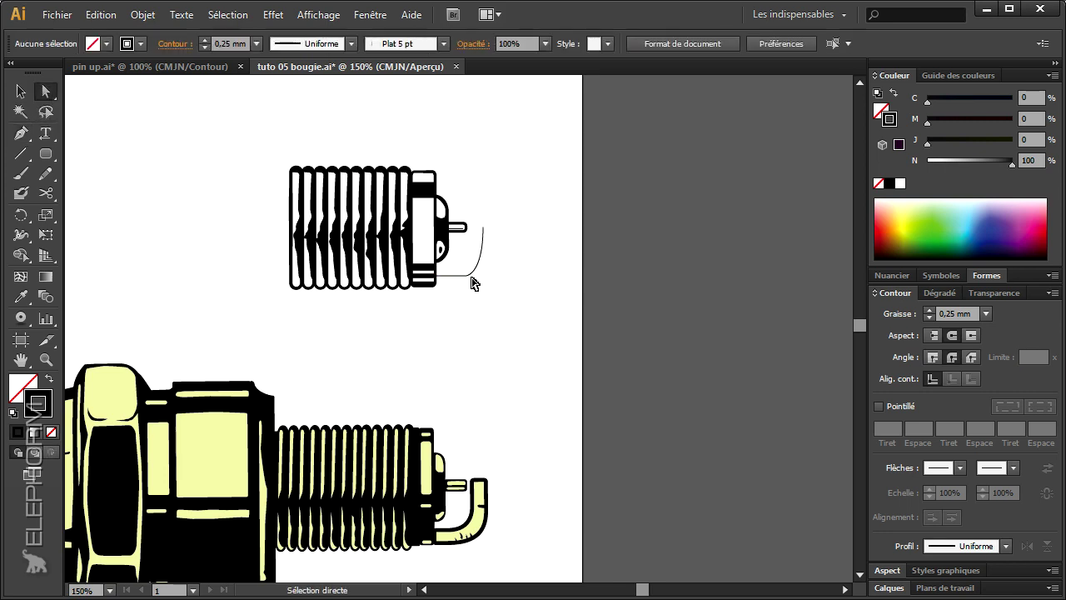
drag(483, 225, 492, 225)
click(466, 275)
click(483, 310)
click(20, 91)
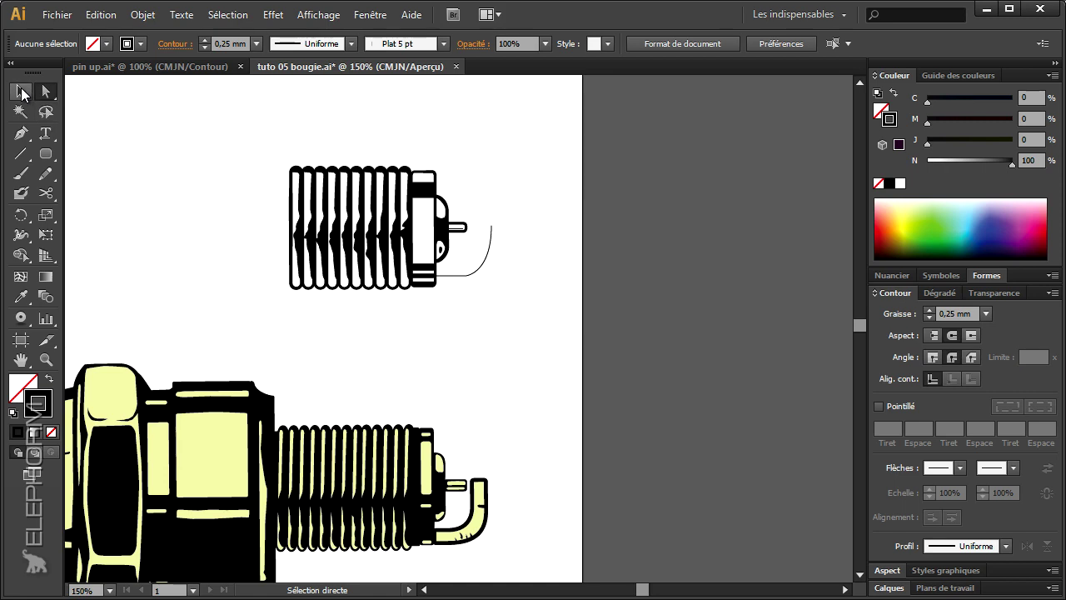
click(470, 275)
click(929, 314)
click(930, 314)
Step: Raise the hook's stroke to 5 mm and expand it (Objet > Décomposer) into a shape
click(929, 314)
text(4)
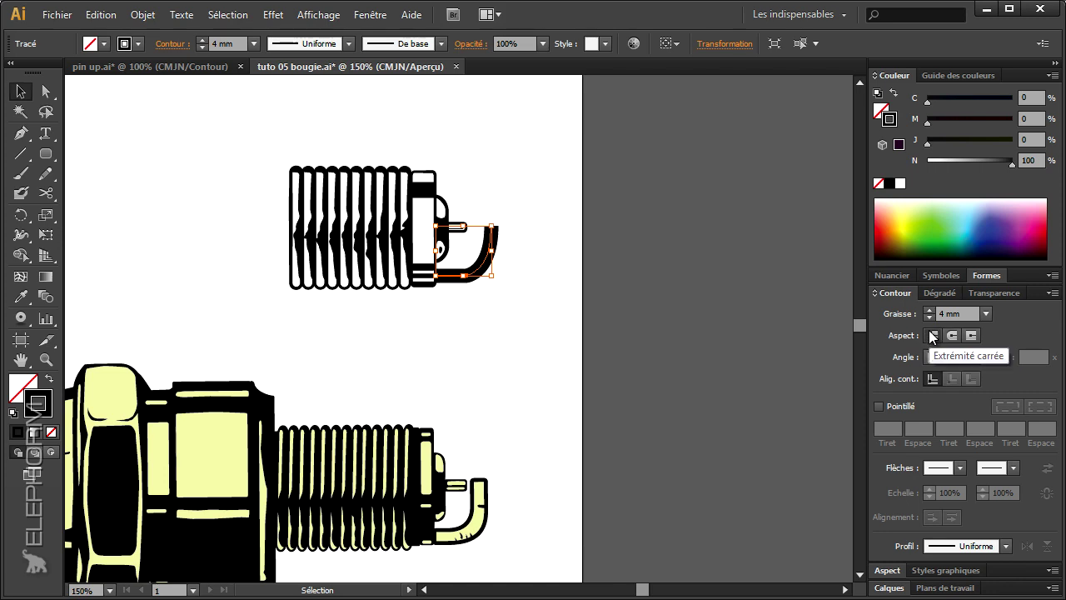
click(929, 314)
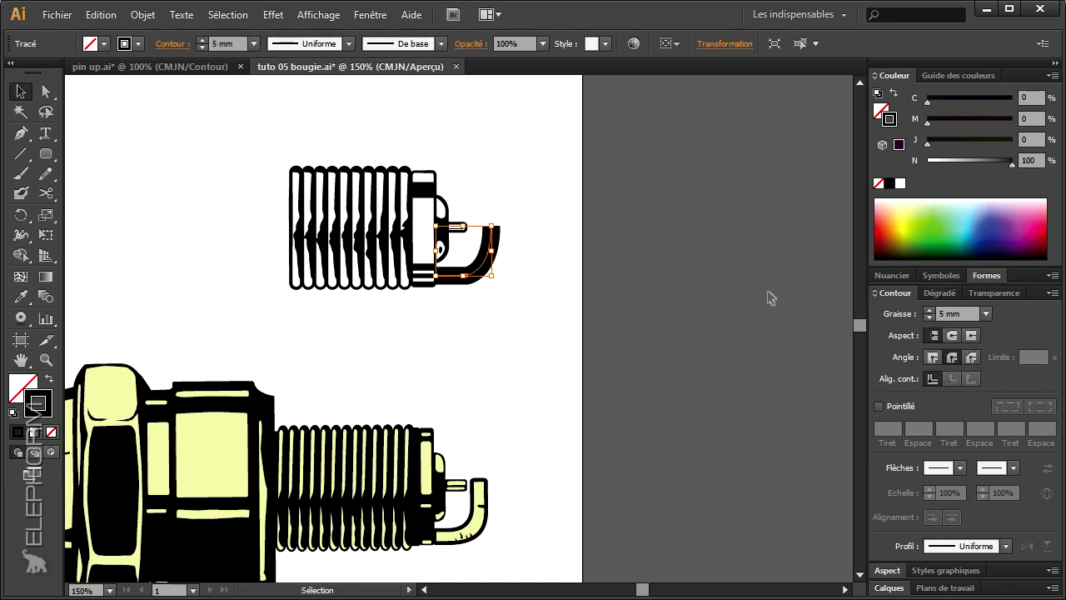
click(142, 14)
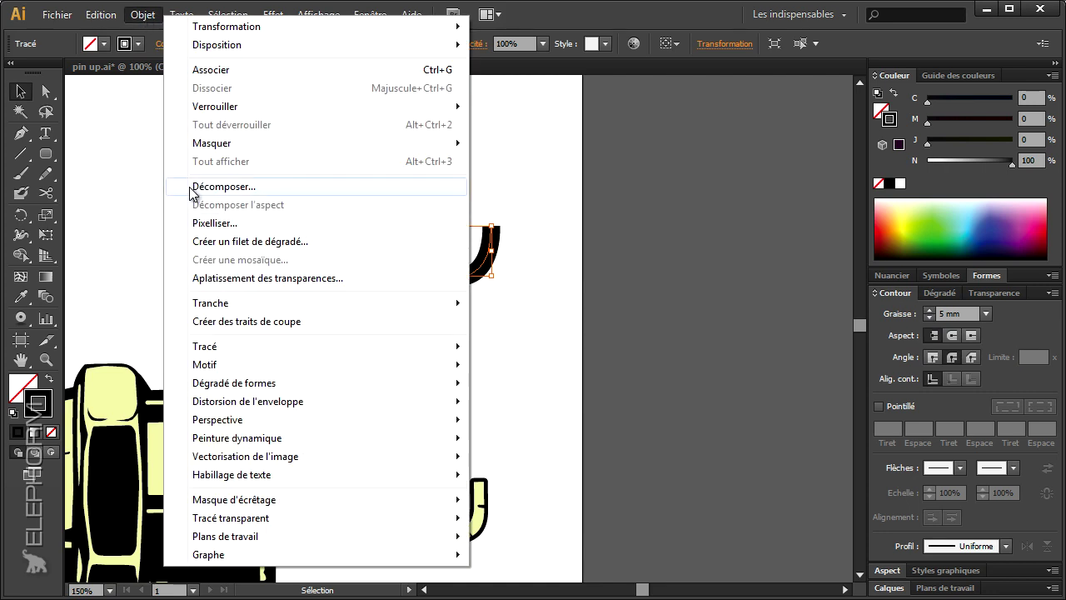
click(193, 185)
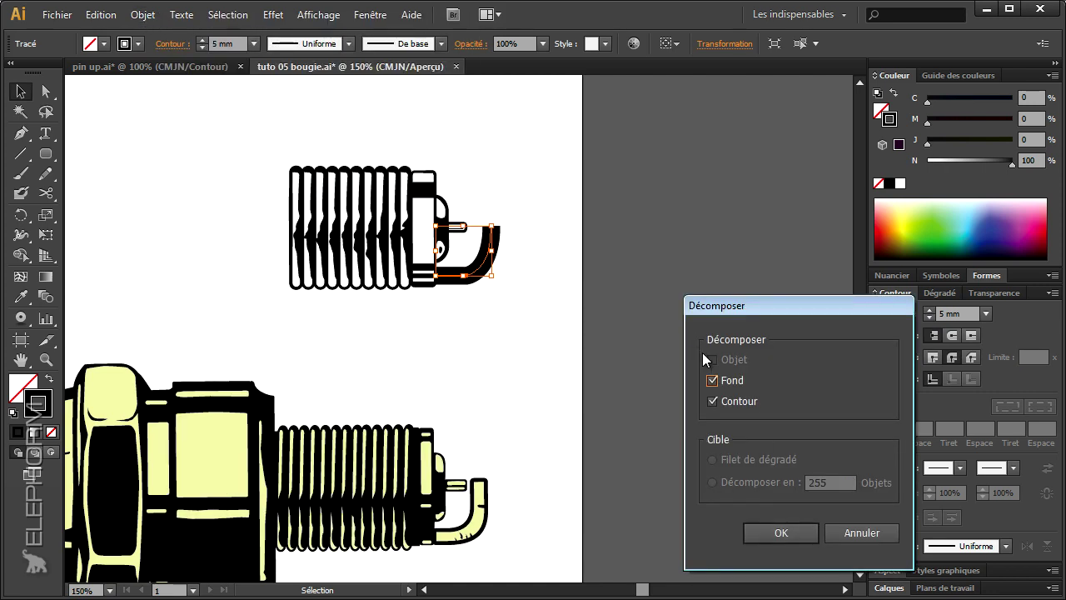
click(778, 533)
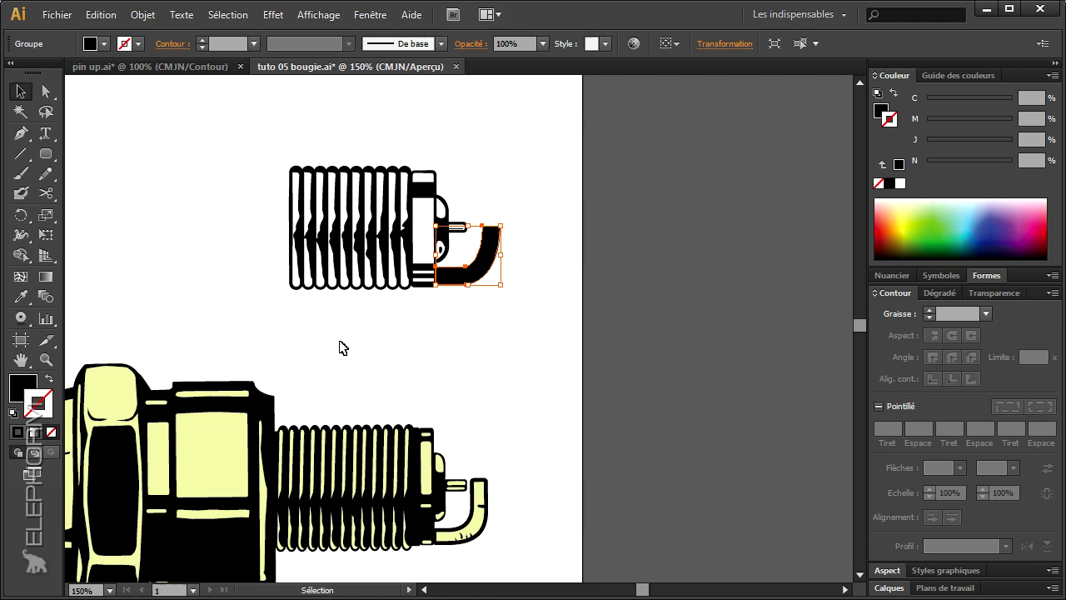
Step: Turn the black fill into a 0,75 mm black outline with rounded joins
click(51, 379)
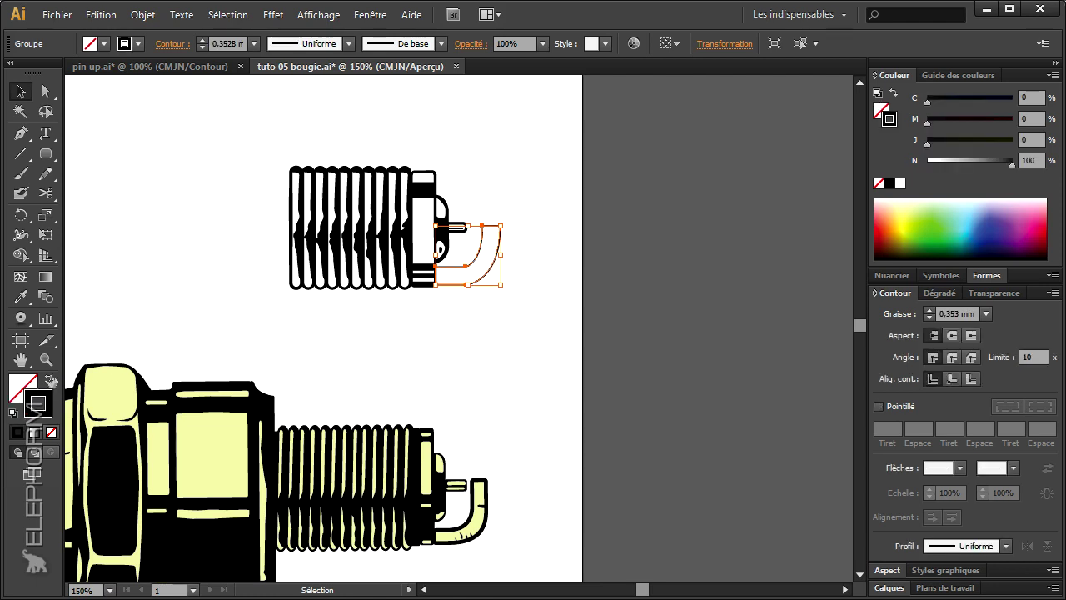
click(987, 313)
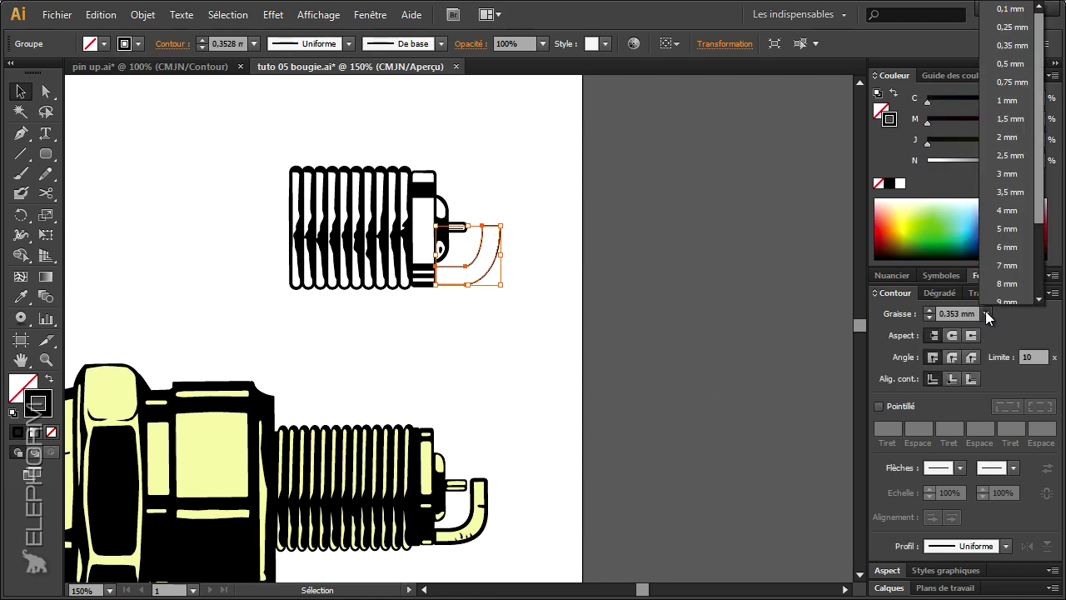
click(999, 77)
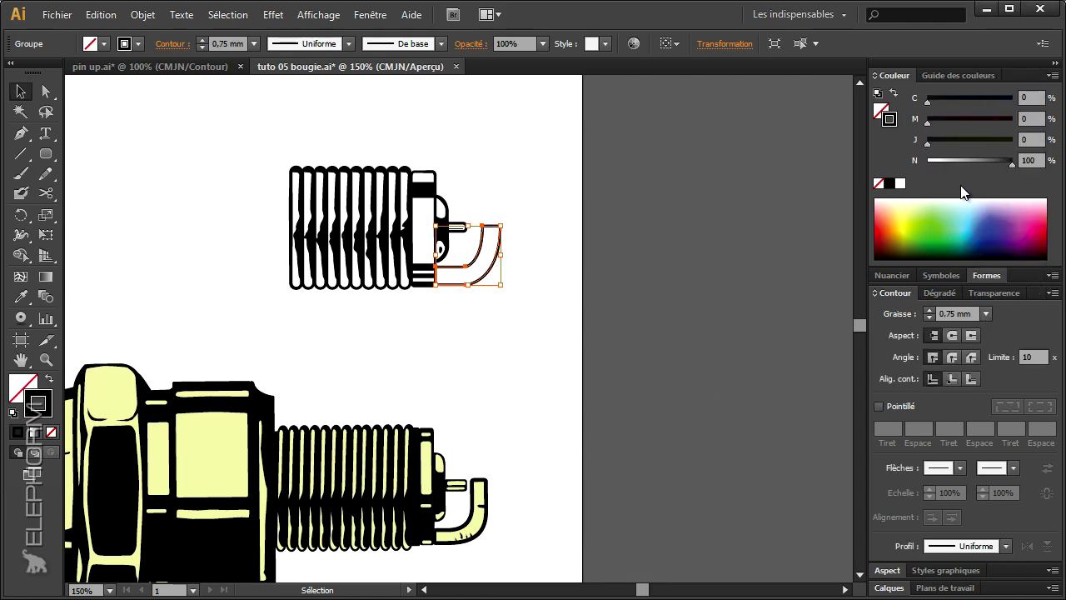
click(952, 357)
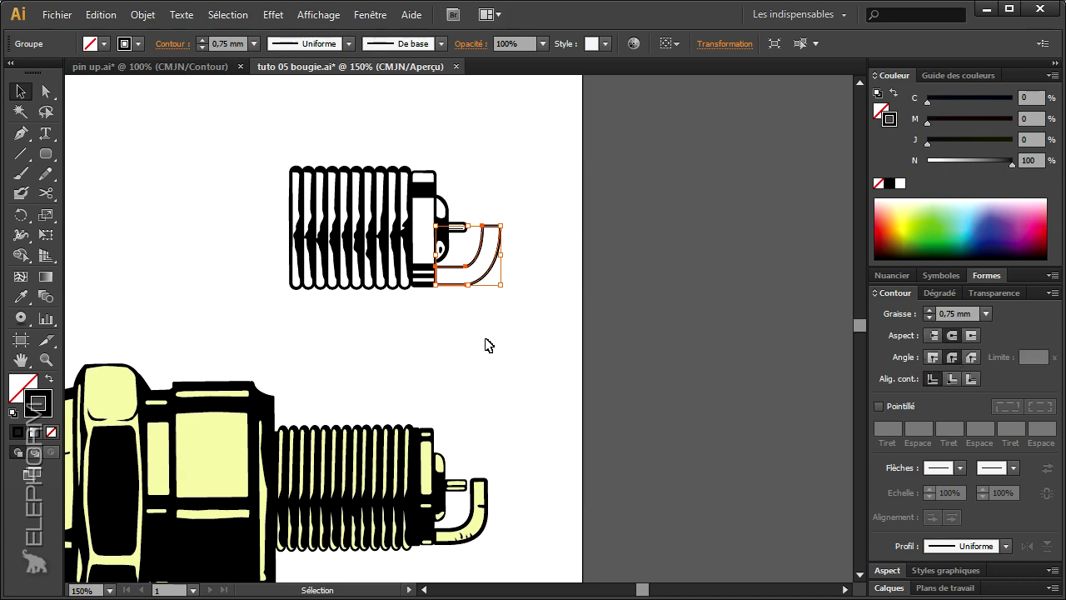
click(505, 364)
click(488, 274)
click(456, 317)
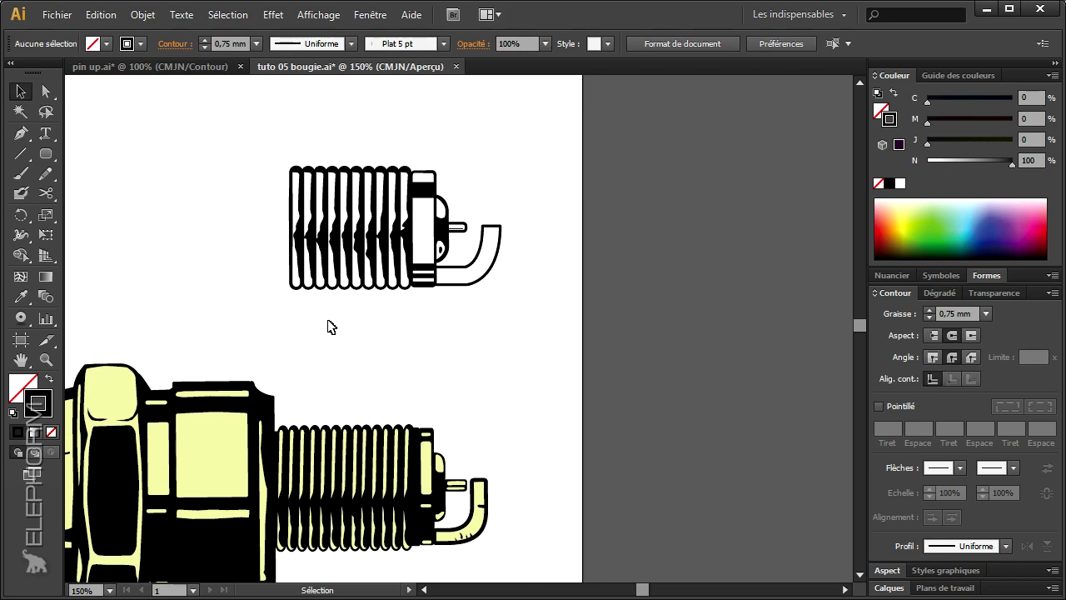
Step: Shade the upper plug hook's inner bend and bottom with three short black pencil strokes
click(46, 359)
drag(354, 167, 492, 265)
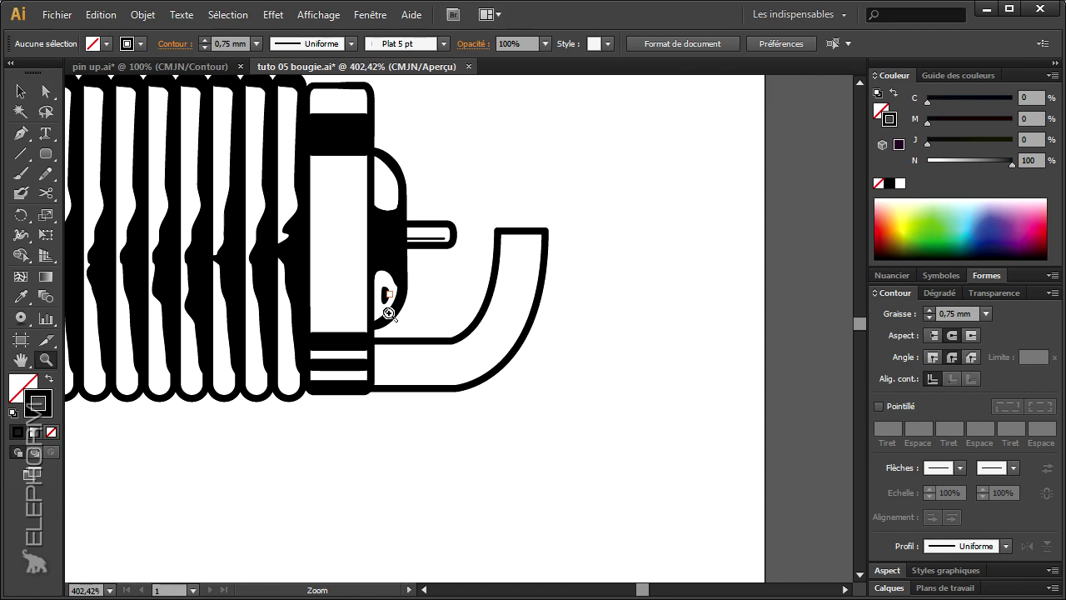
scroll(388, 313, down, 1)
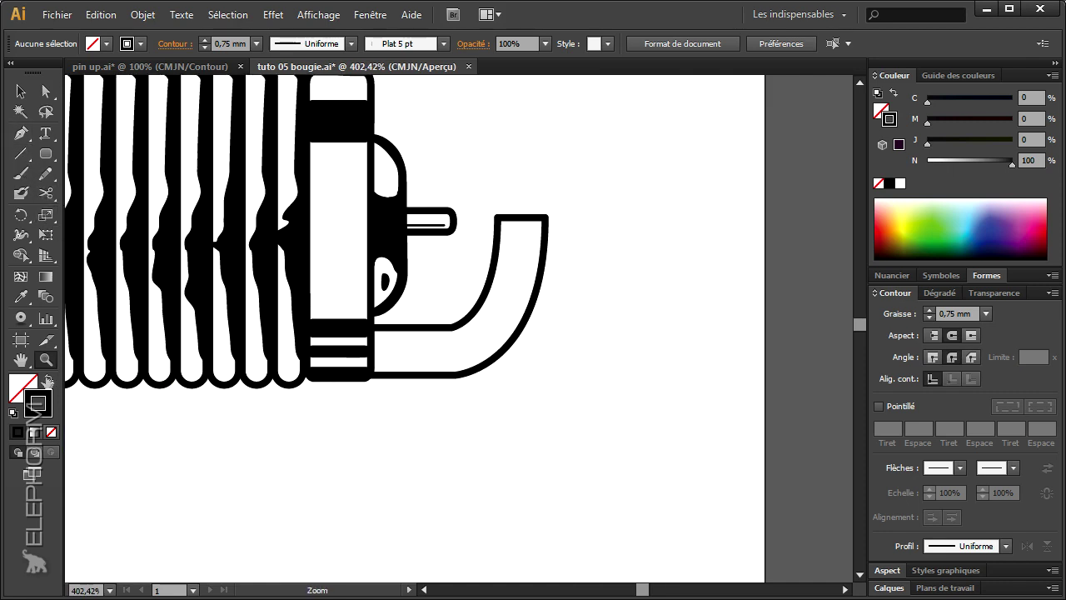
key(shift+x)
click(46, 173)
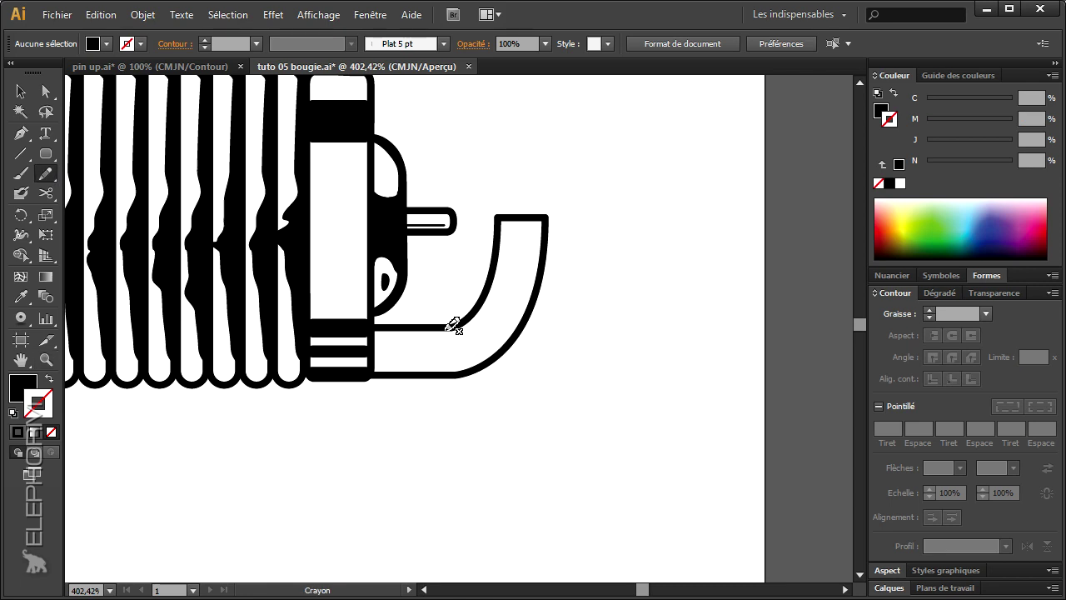
mouse_move(453, 329)
mouse_down()
mouse_move(465, 337)
mouse_move(459, 325)
mouse_up()
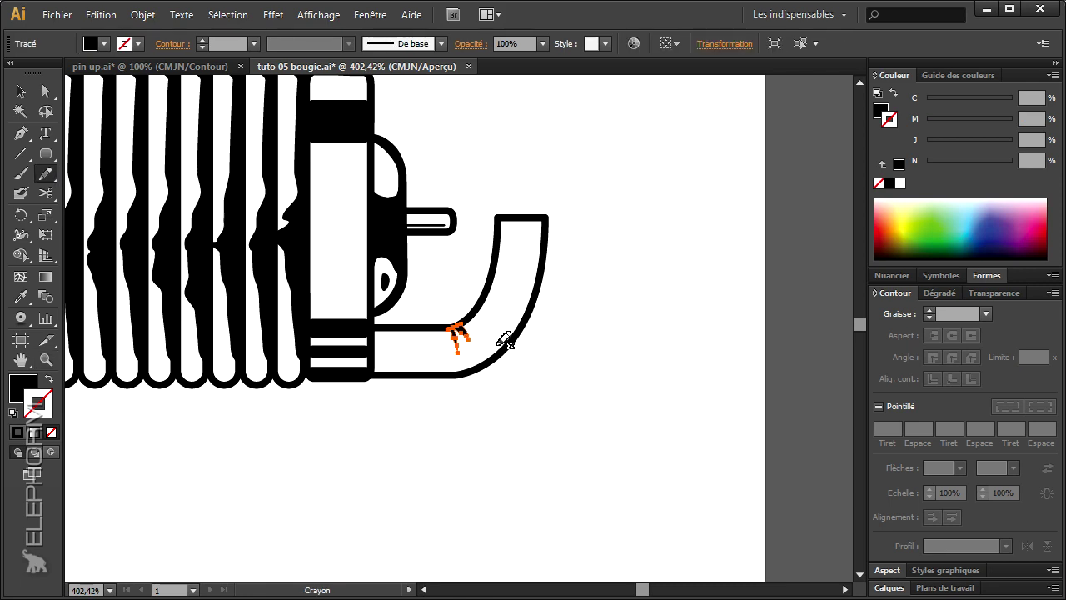
drag(498, 351, 489, 322)
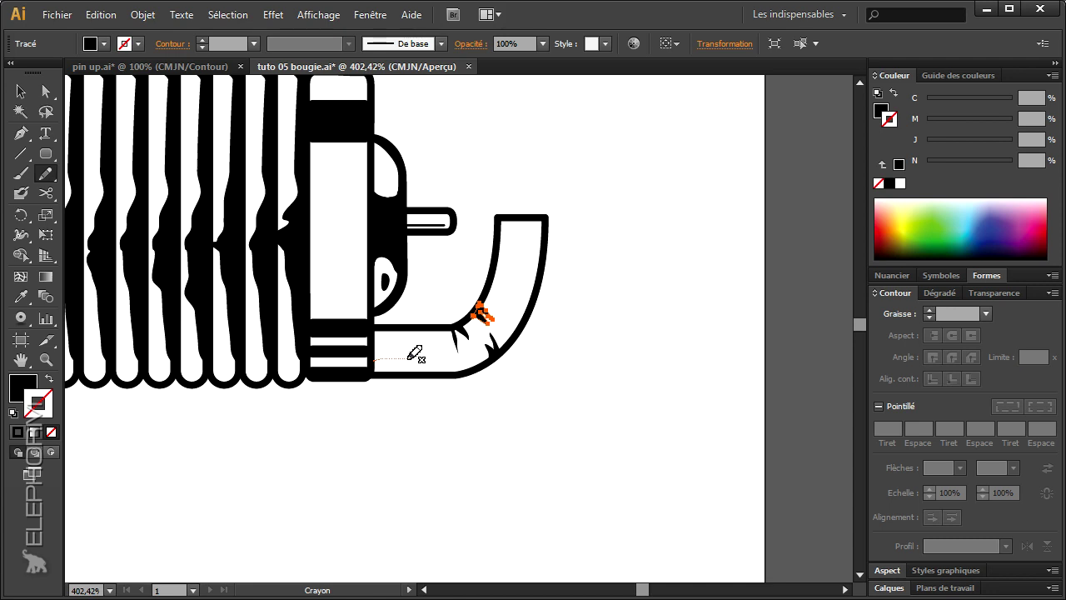
drag(375, 361, 366, 362)
ctrl+click(423, 420)
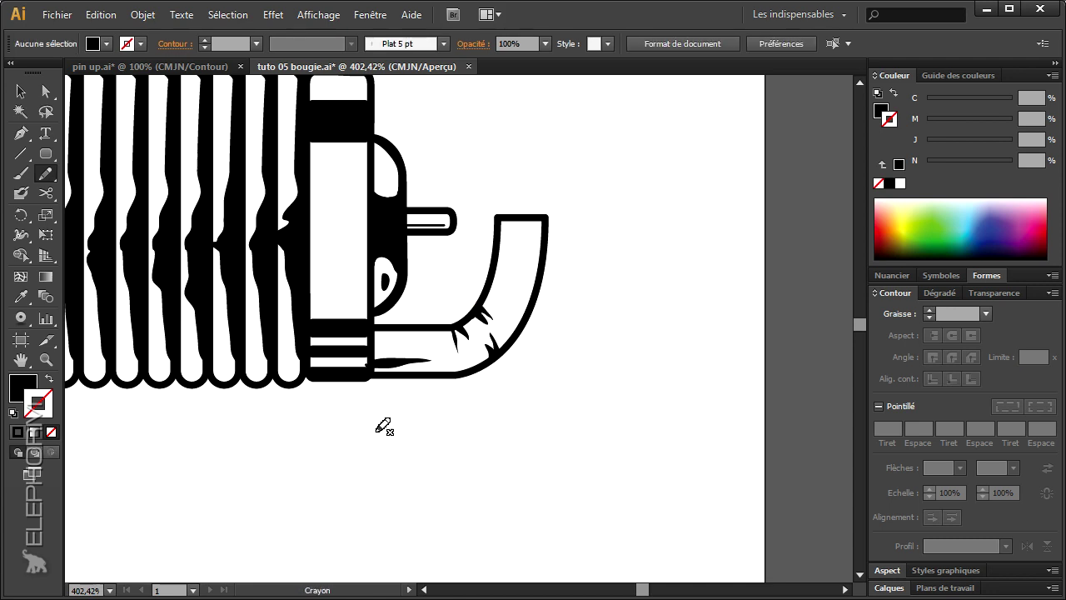
key(z)
alt+click(405, 400)
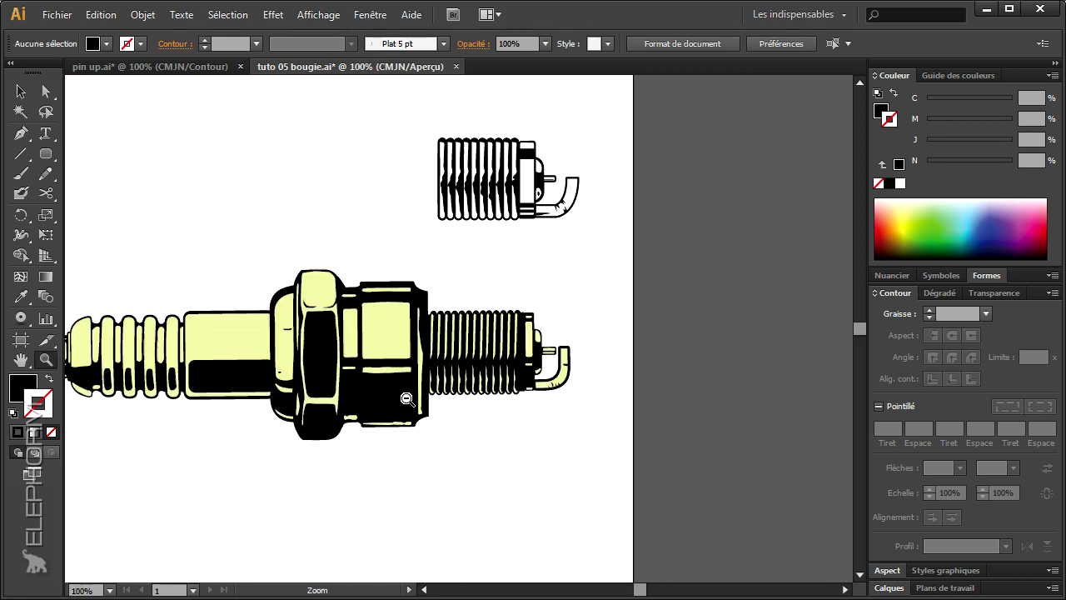
scroll(452, 400, up, 3)
scroll(433, 333, up, 3)
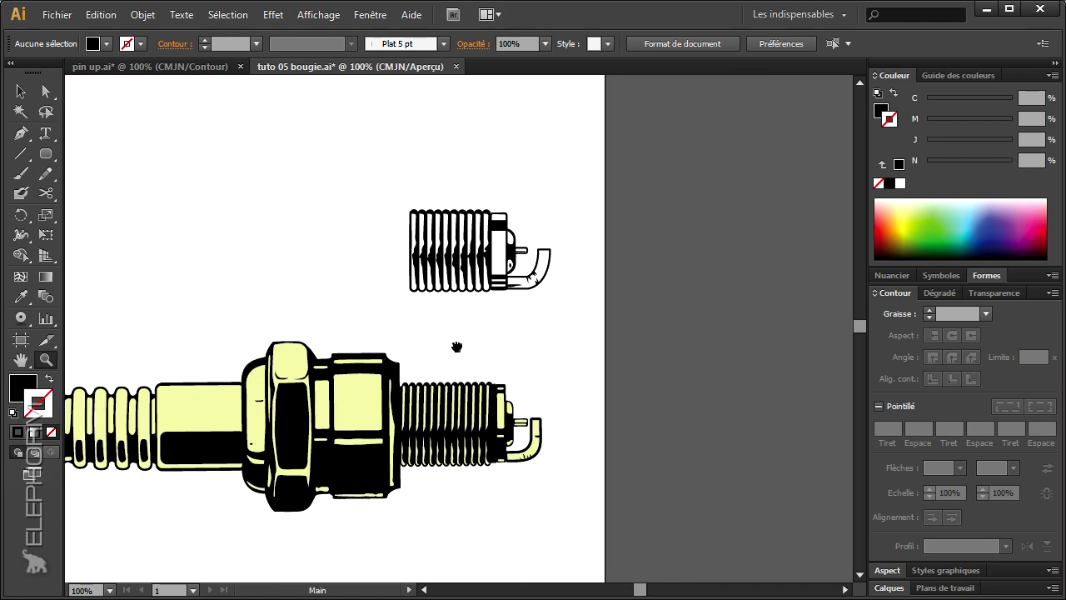
scroll(449, 317, left, 2)
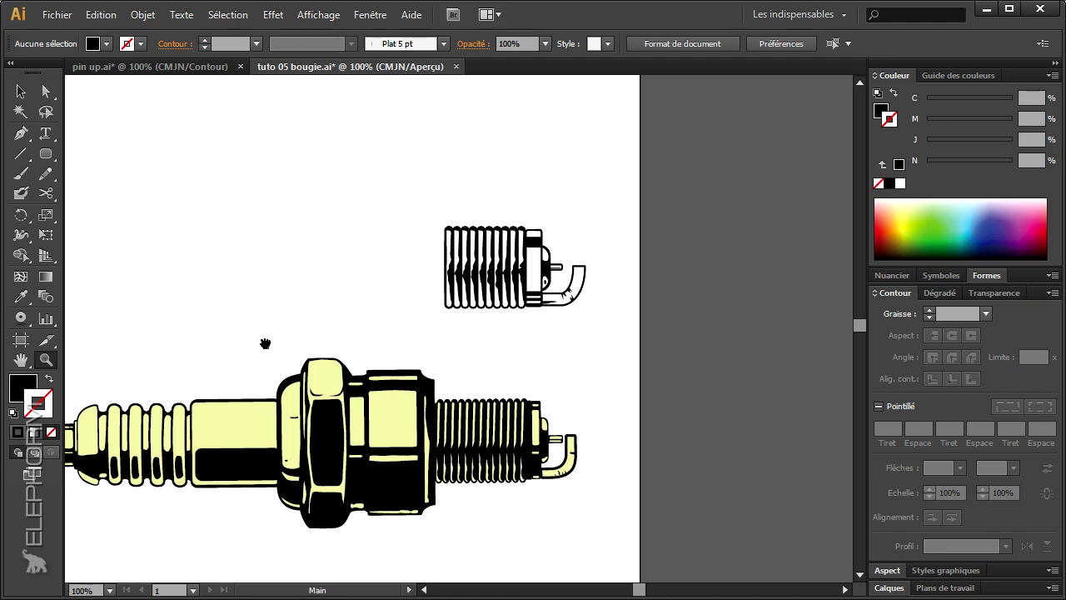
drag(261, 344, 332, 327)
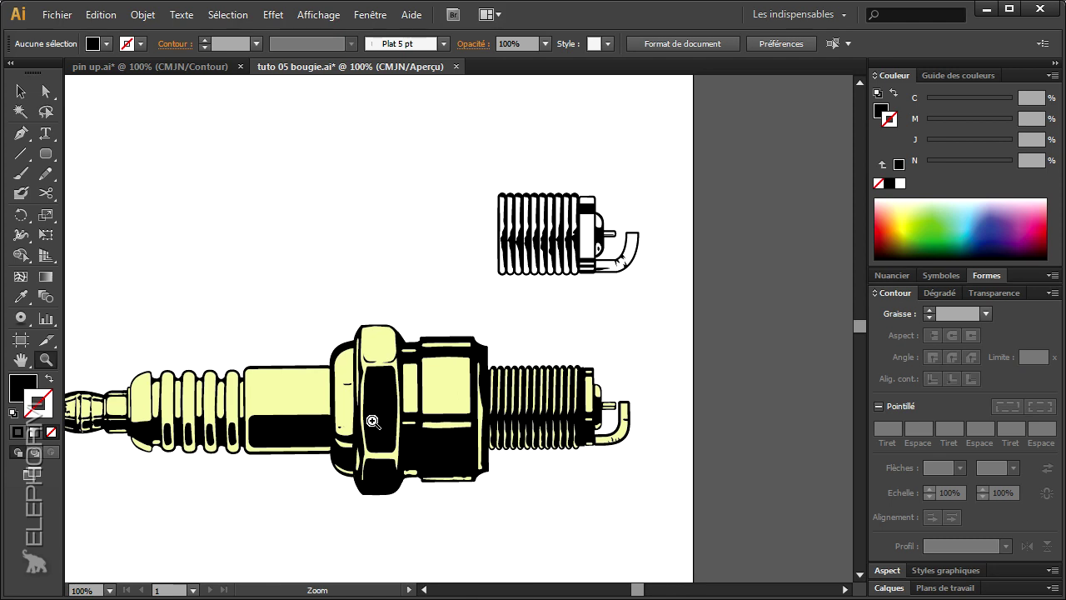
drag(407, 370, 461, 401)
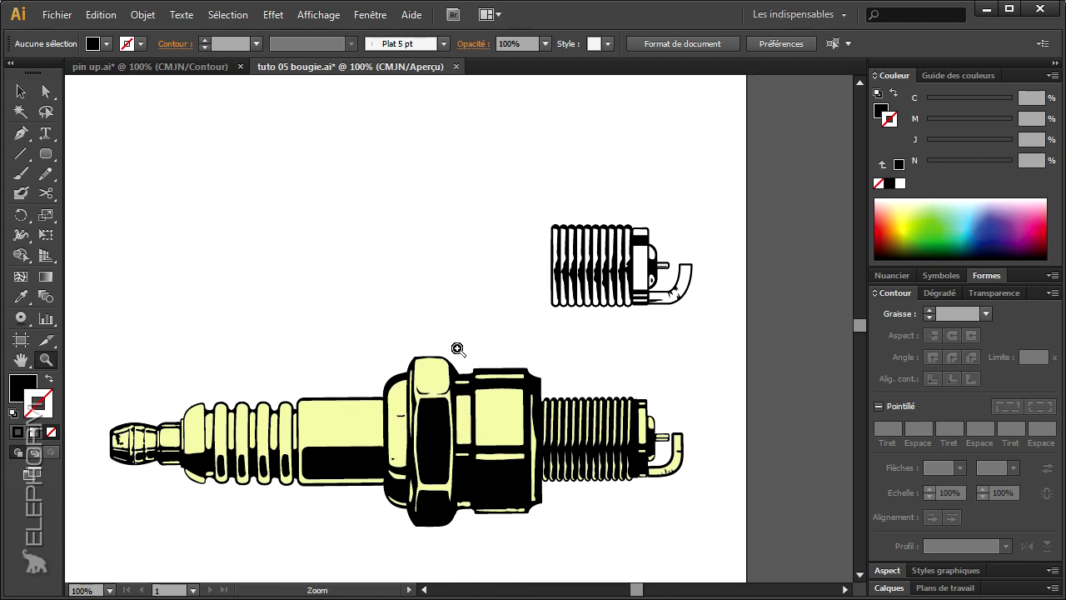
drag(476, 361, 500, 326)
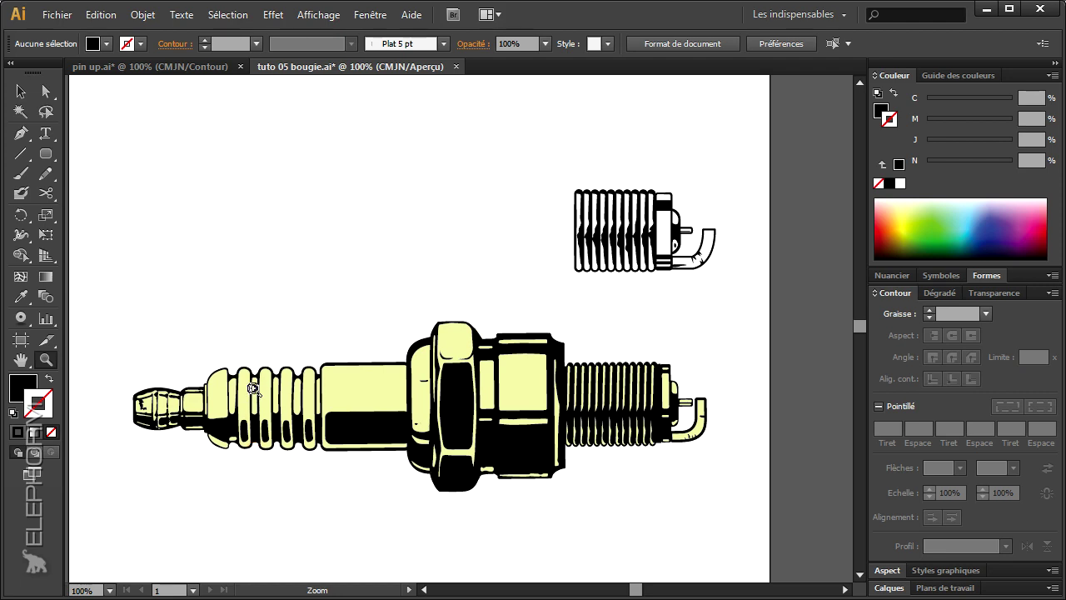
Step: Draw a tall, narrow outline-only rounded rectangle above the large spark plug
click(47, 154)
drag(218, 146, 238, 239)
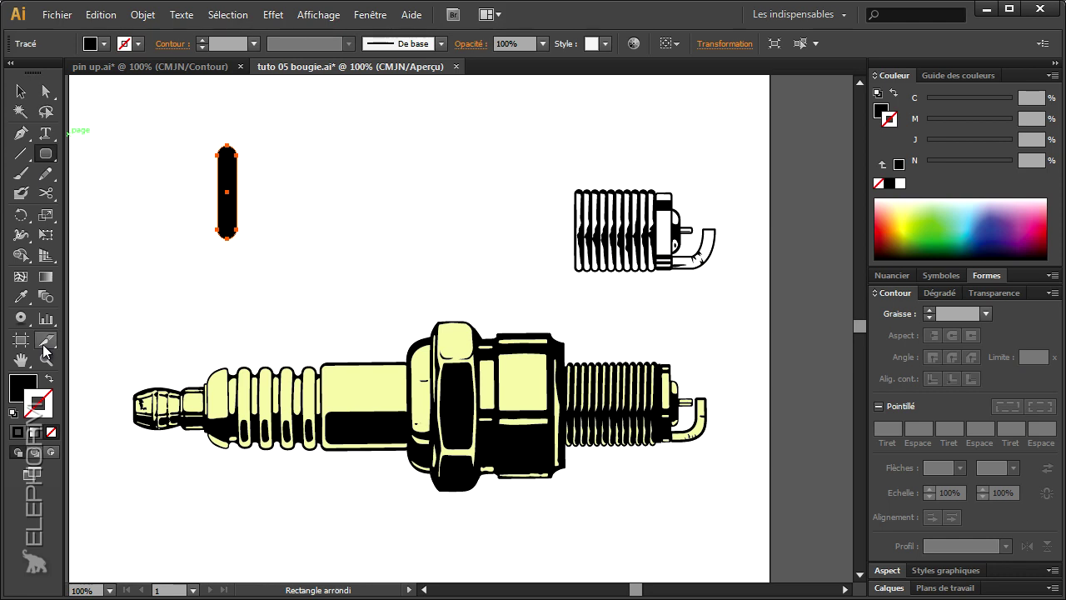
click(50, 380)
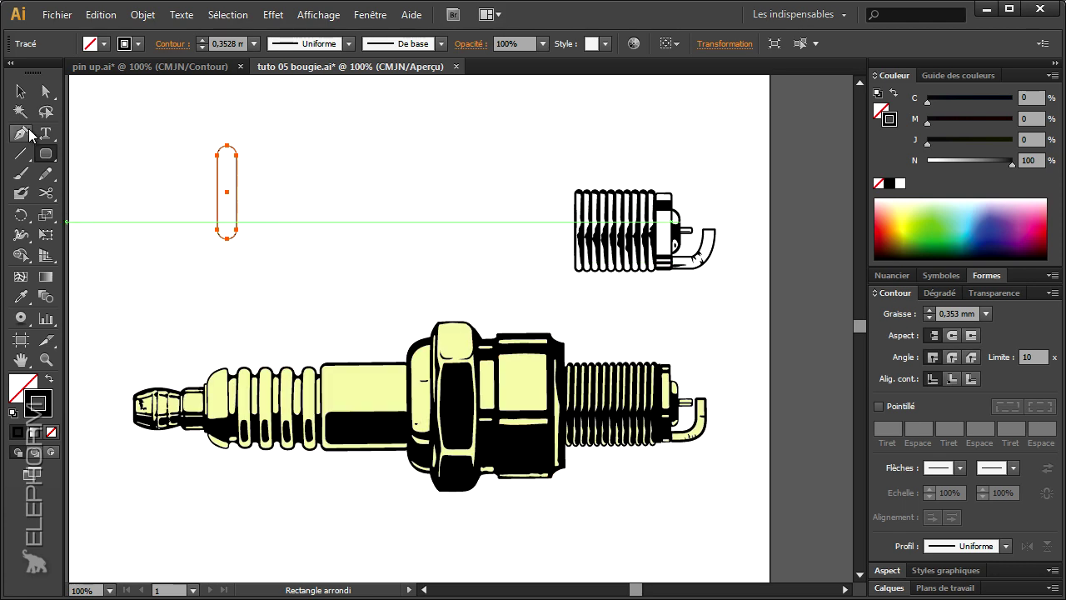
Step: Set the rounded capsule's stroke weight (Graisse) to 0,75 mm
click(21, 91)
click(191, 301)
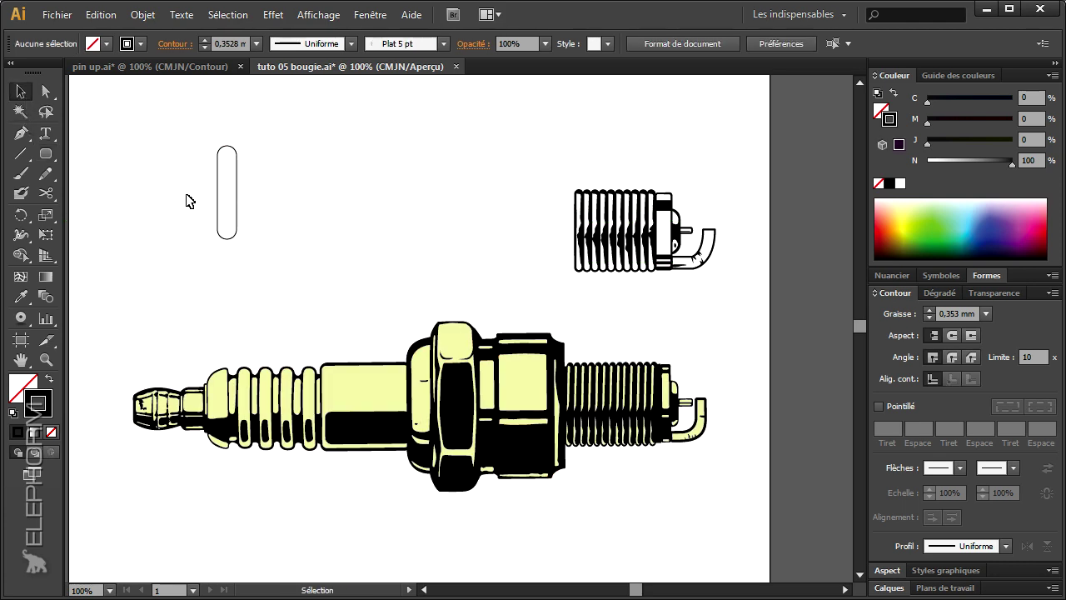
click(225, 239)
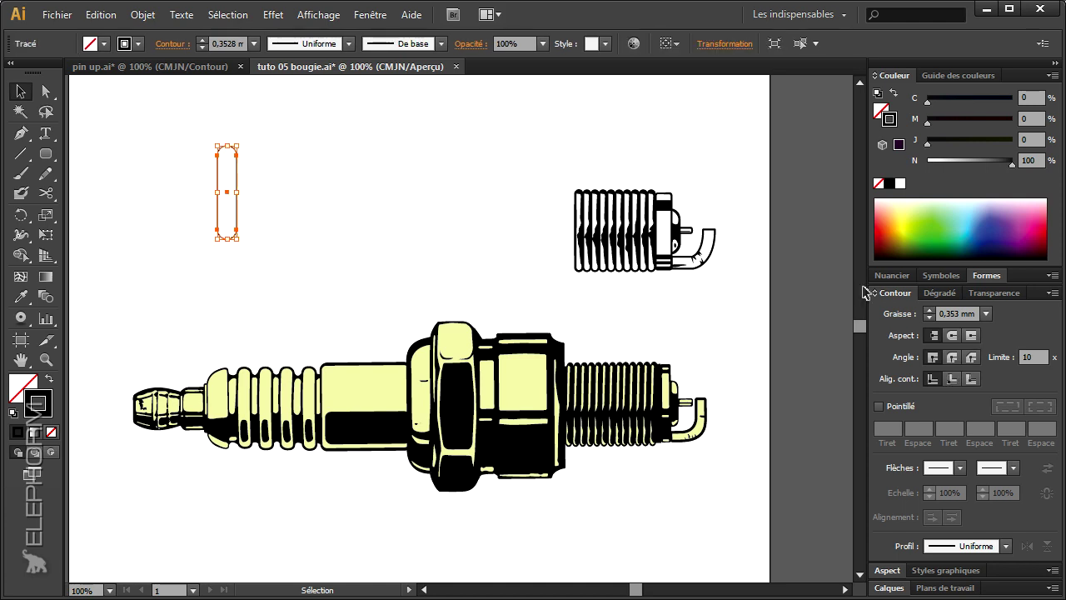
click(985, 313)
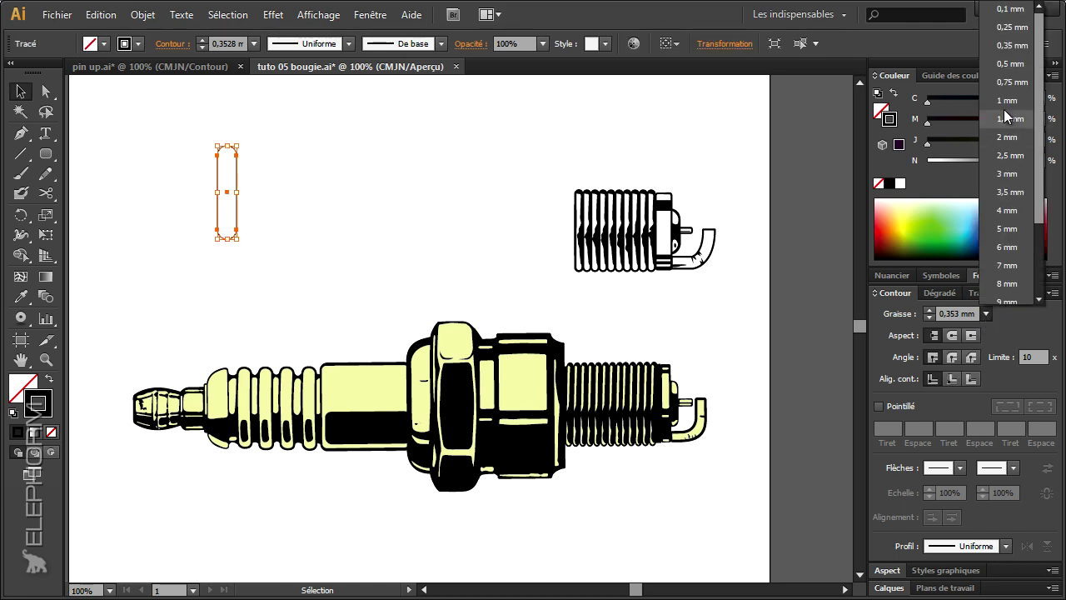
click(1010, 82)
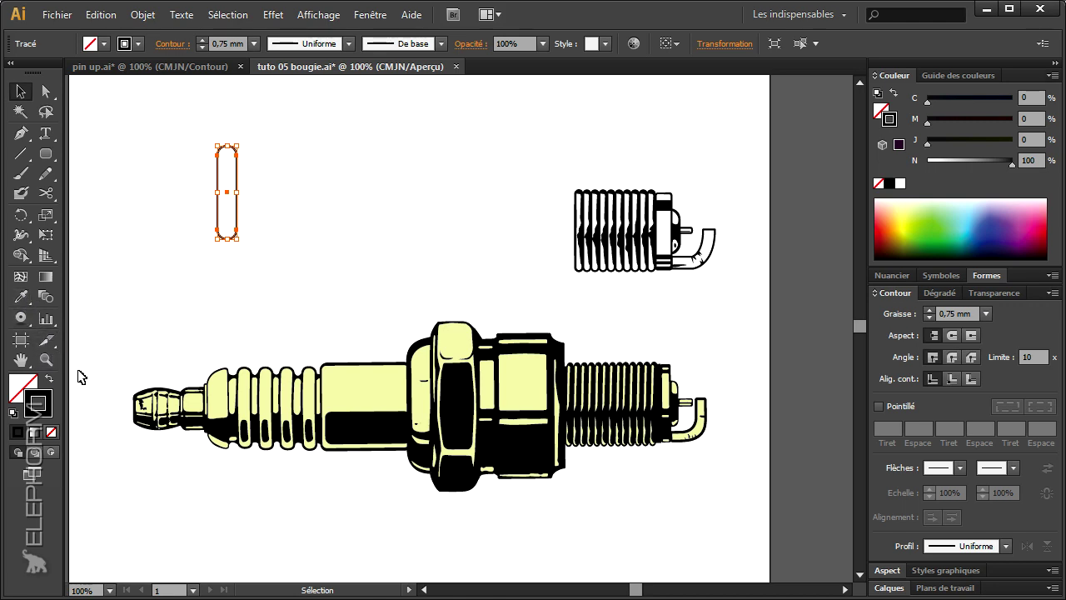
Step: Distort the capsule outline into a lopsided hand-drawn shape with a small Warp brush
click(21, 235)
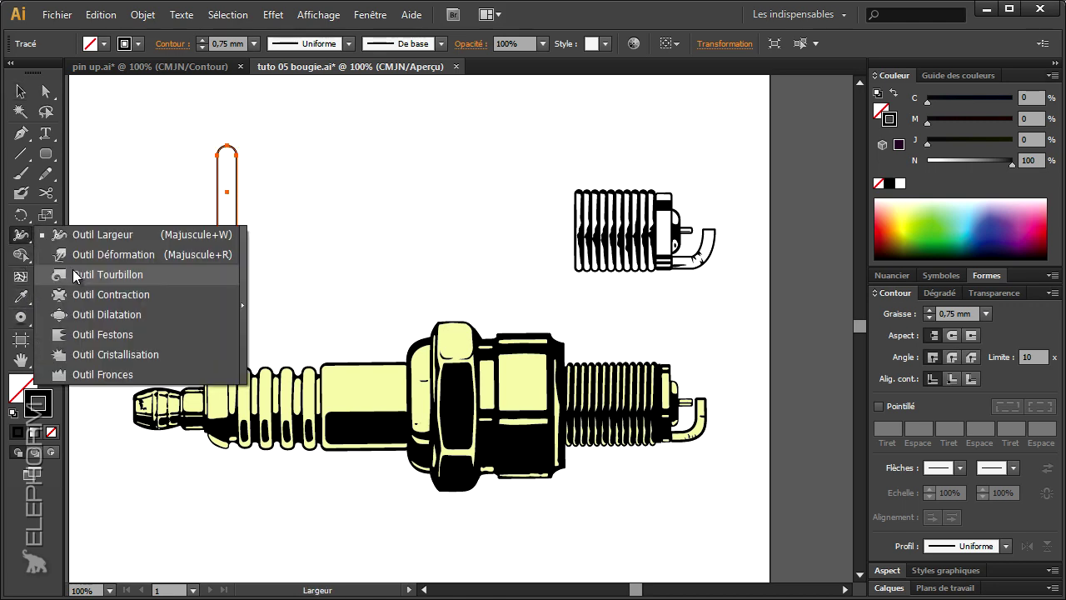
click(77, 260)
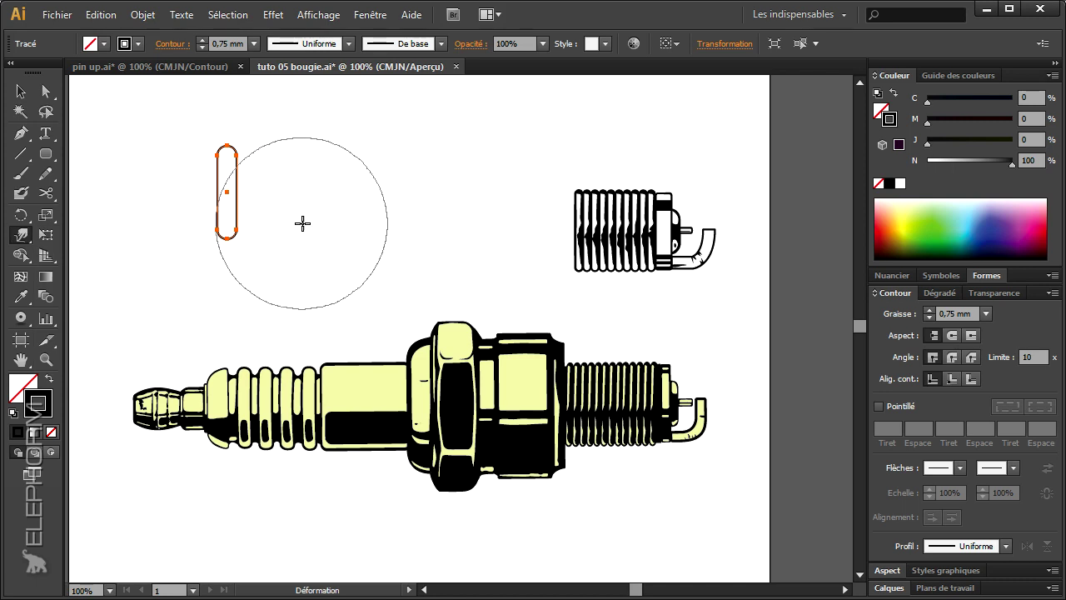
drag(304, 231, 269, 230)
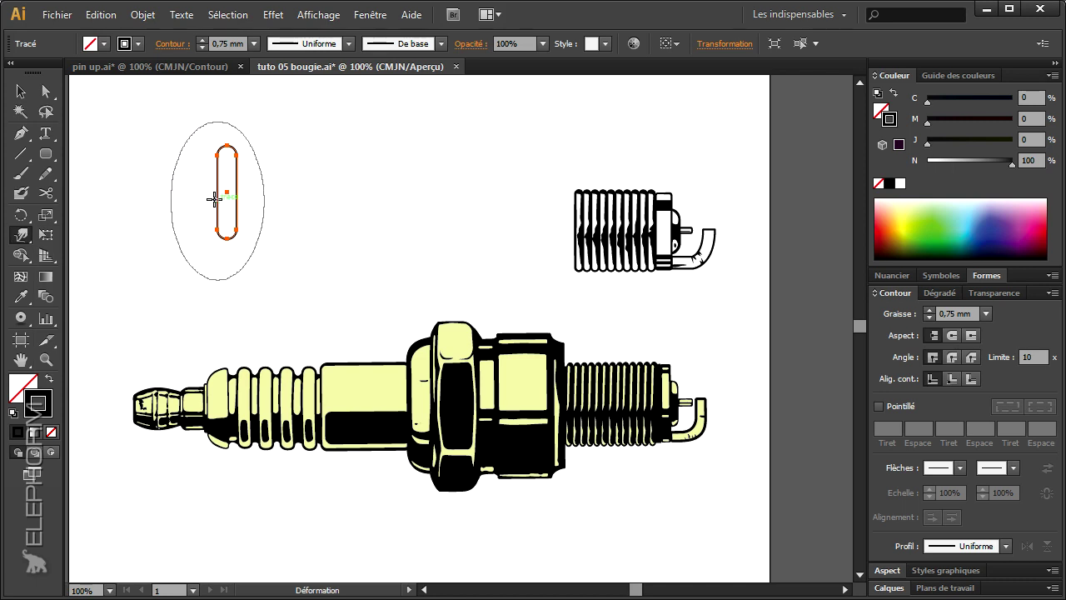
drag(228, 197, 239, 202)
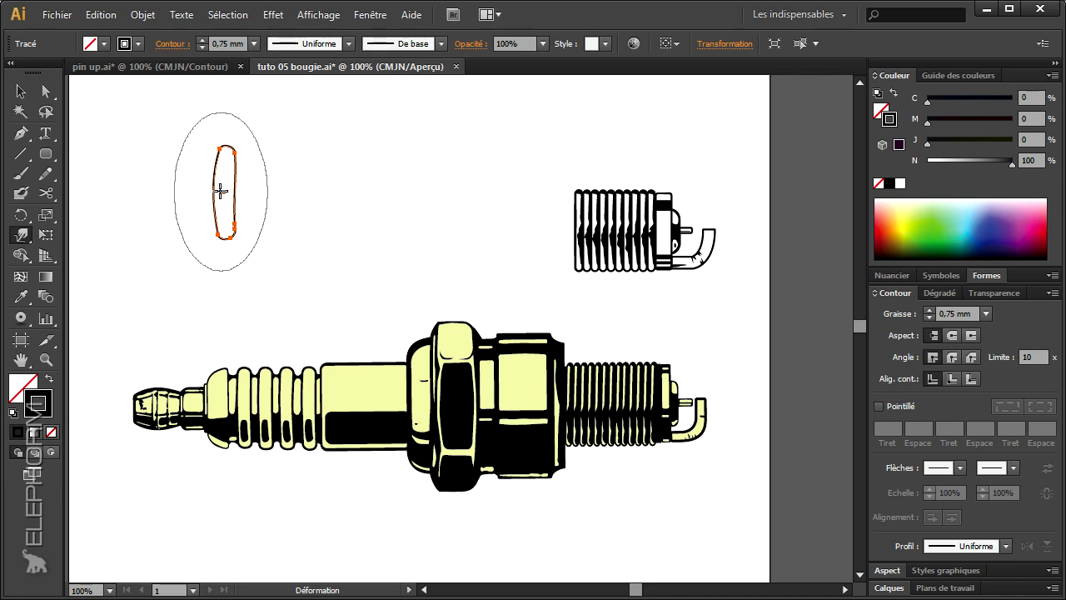
click(21, 90)
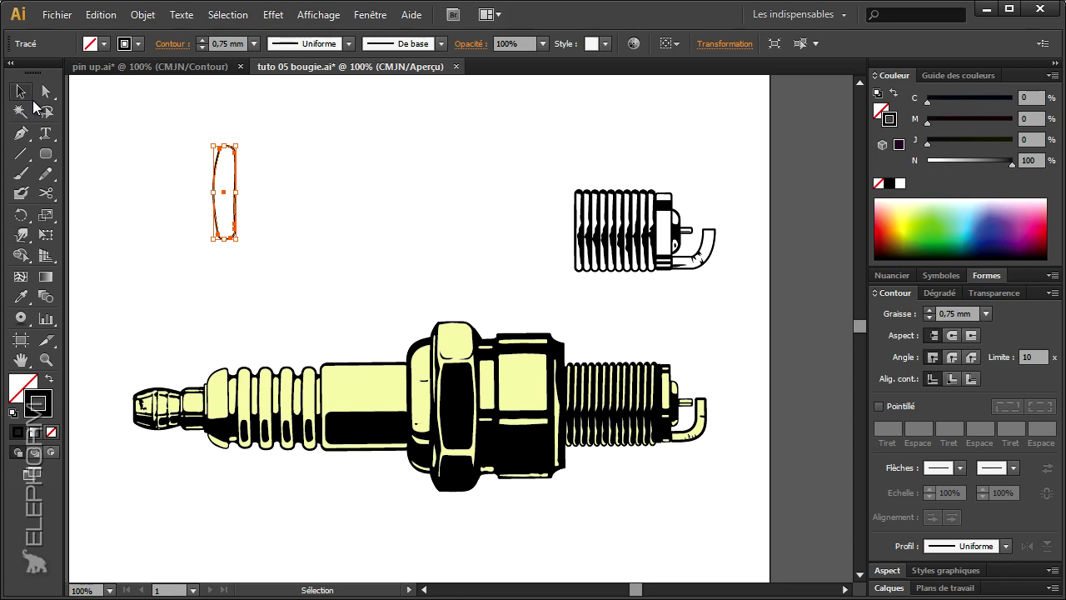
click(164, 260)
Step: Pencil a small black-filled spot inside the capsule's lower end, replacing a discarded first oval
click(45, 360)
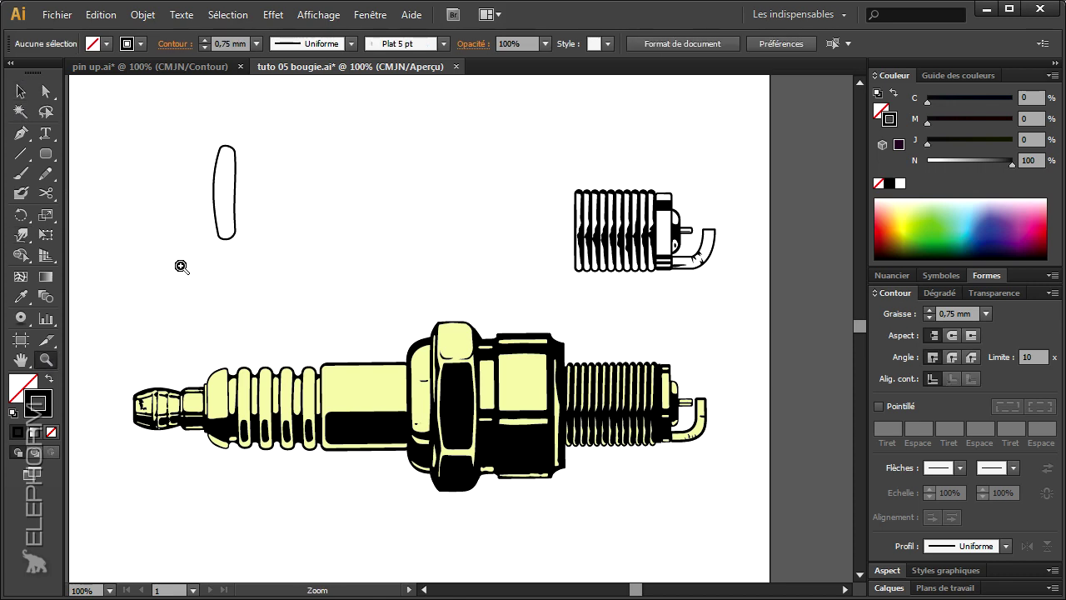
drag(177, 138, 267, 234)
click(46, 173)
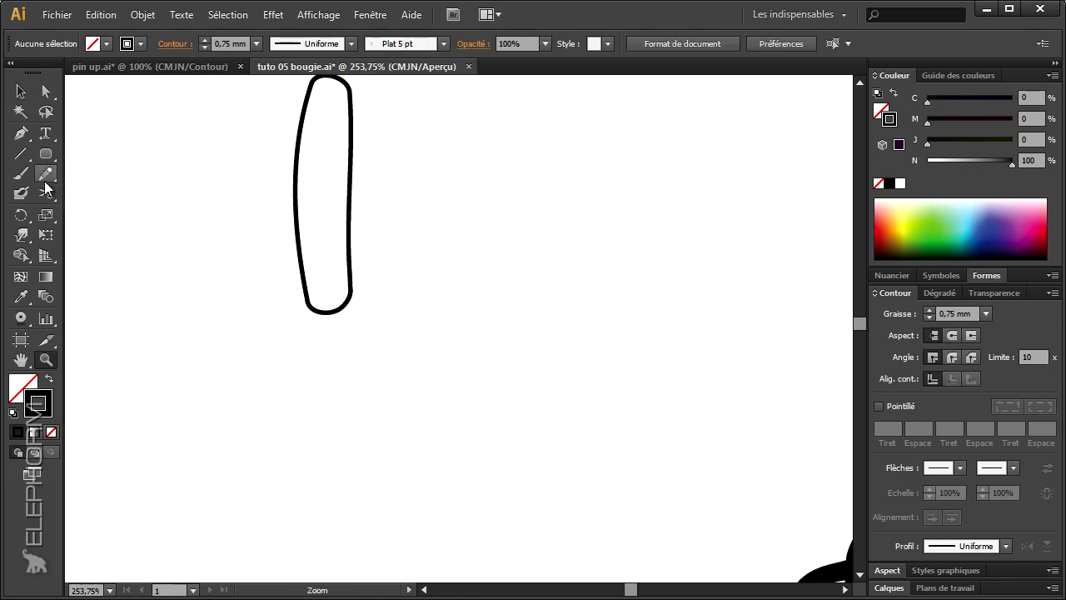
mouse_move(316, 268)
mouse_down()
mouse_move(339, 276)
mouse_move(320, 265)
mouse_up()
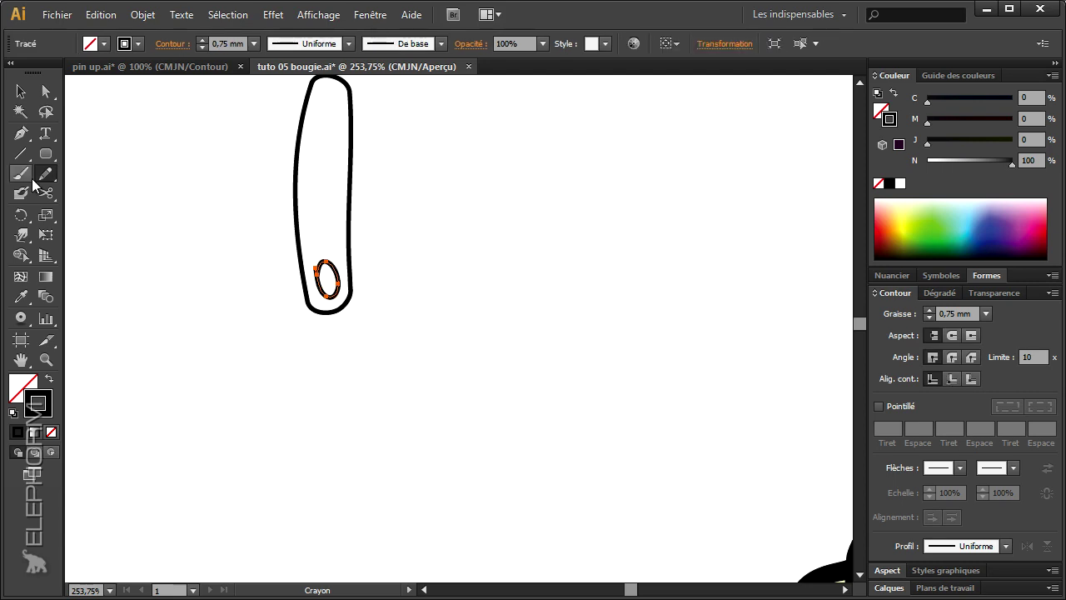
key(Delete)
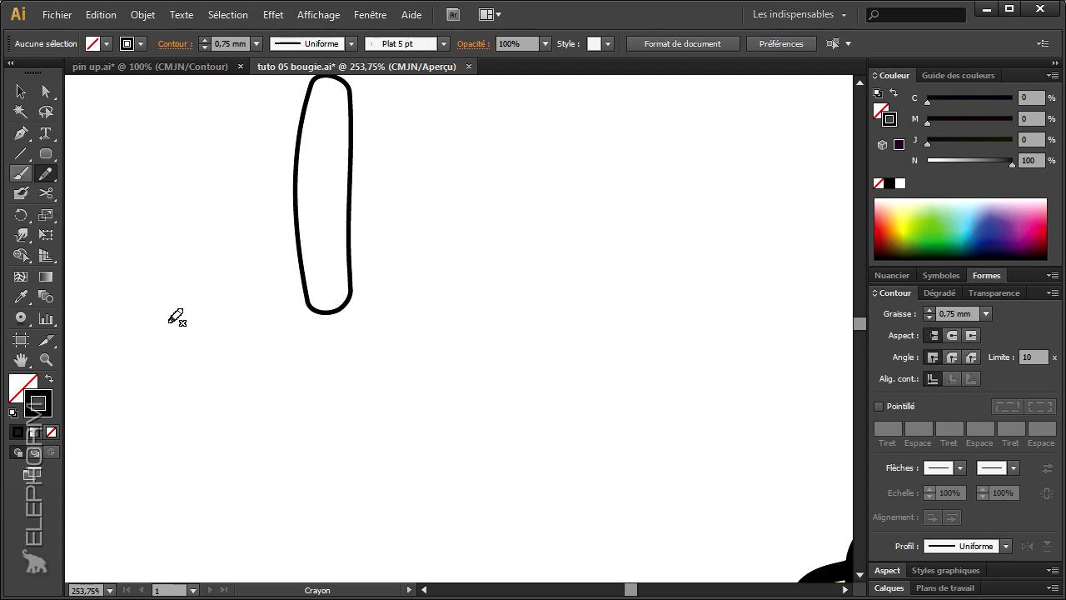
click(48, 380)
mouse_move(315, 273)
mouse_down()
mouse_move(329, 299)
mouse_move(322, 276)
mouse_up()
Step: Stretch the capsule's black spot taller into an elongated mark
click(46, 91)
click(190, 254)
click(46, 359)
alt+click(406, 305)
drag(436, 361, 321, 391)
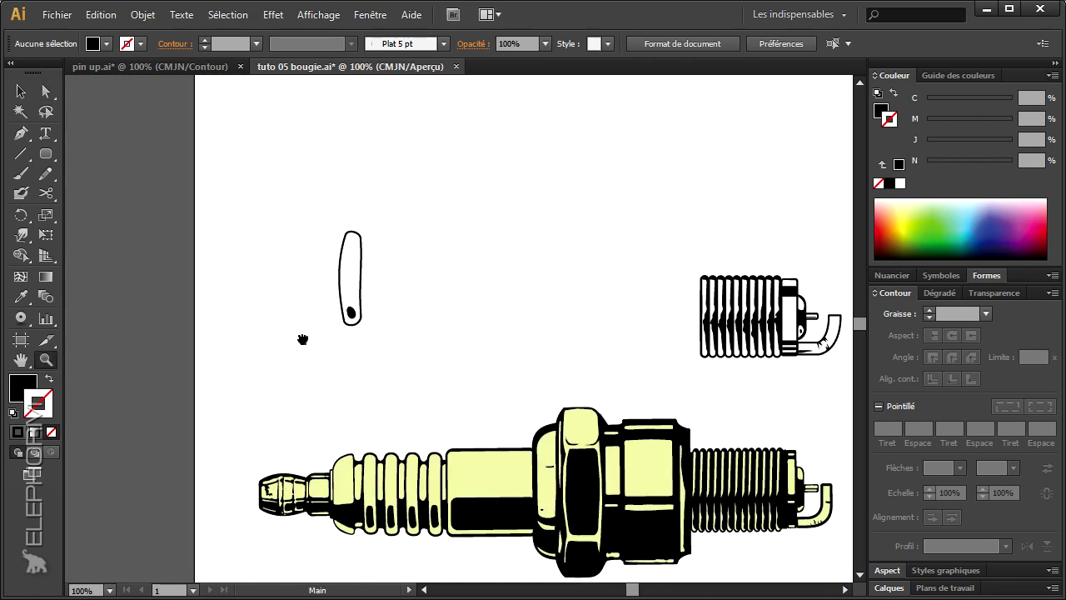
drag(326, 306, 413, 461)
click(21, 91)
click(471, 402)
drag(467, 385, 467, 358)
click(357, 408)
Step: Duplicate the capsule and spot to the right three times, making a row of four
click(46, 358)
alt+click(479, 354)
mouse_move(469, 364)
mouse_down()
mouse_move(447, 371)
mouse_move(371, 339)
mouse_move(382, 359)
mouse_up()
click(21, 90)
drag(293, 144, 402, 314)
alt+drag(350, 254, 397, 254)
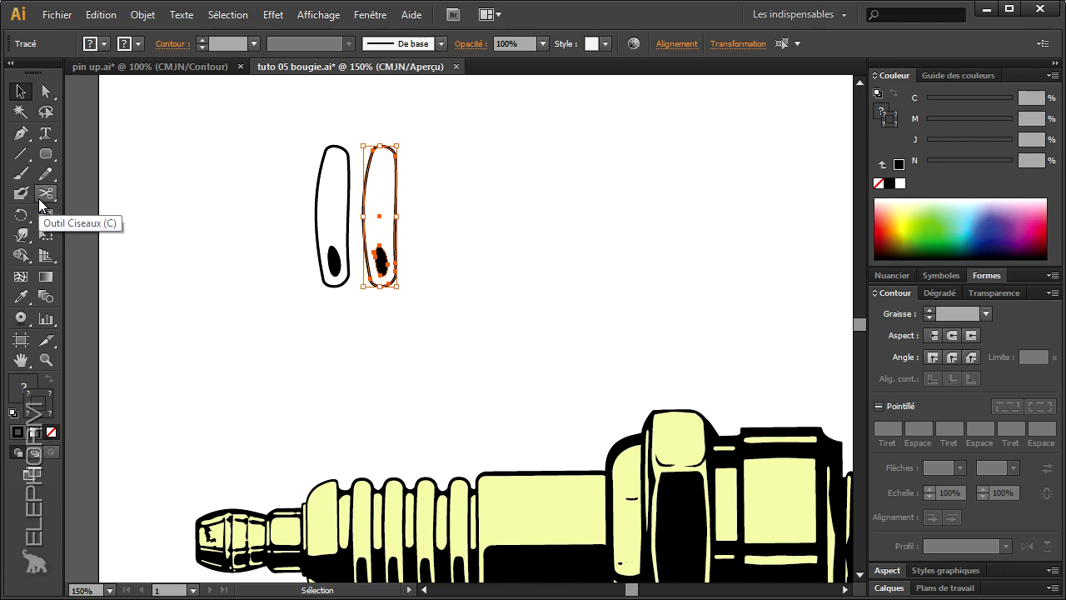
key(ctrl+d)
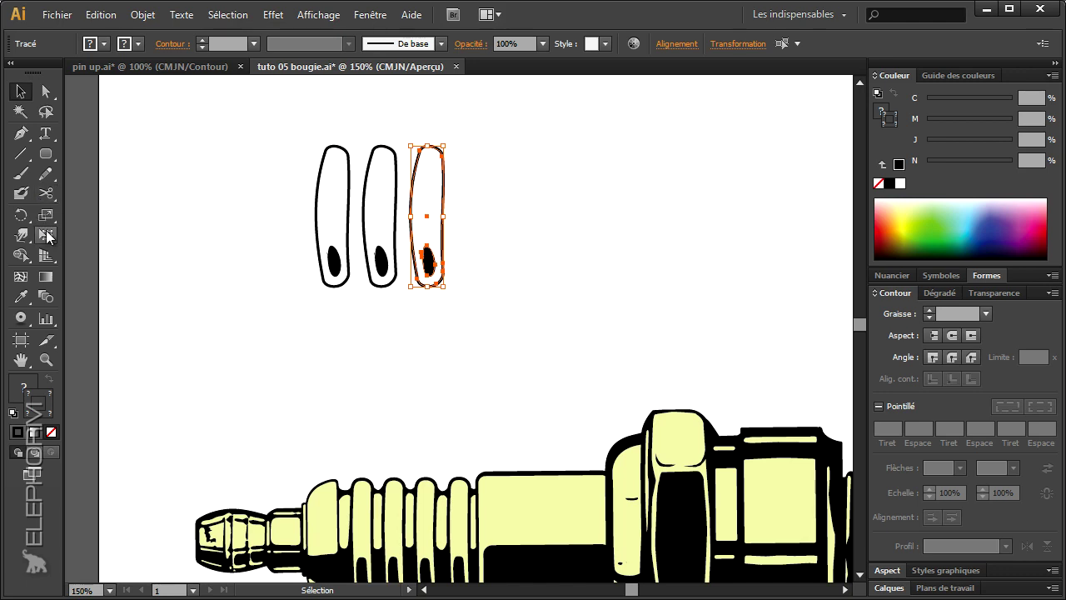
key(ctrl+d)
Step: Zoom out and recentre the view to show the whole page
click(46, 359)
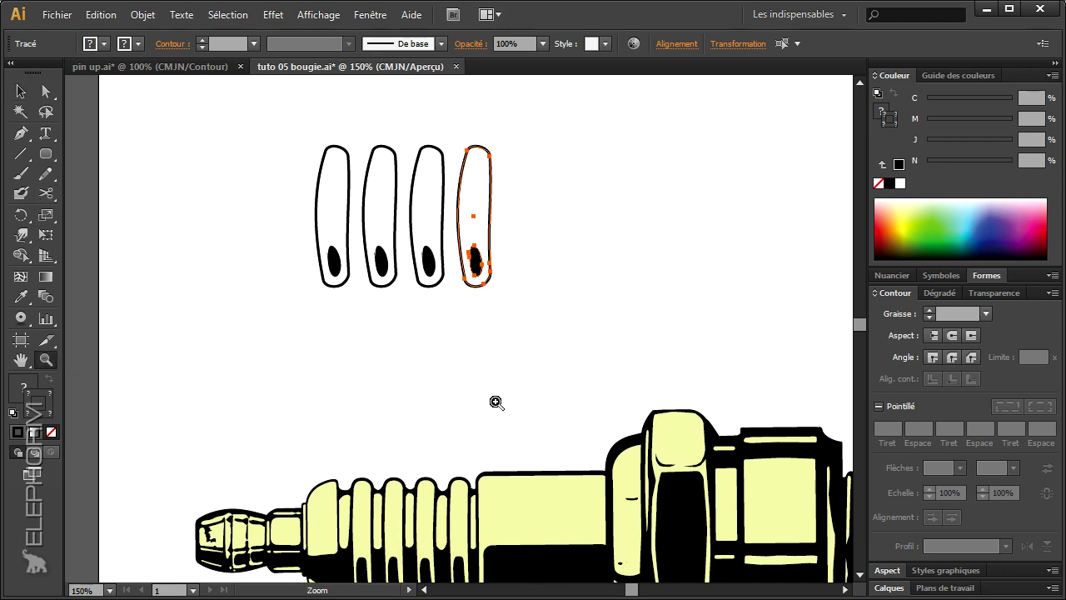
click(46, 91)
click(171, 238)
drag(326, 376, 277, 323)
click(46, 359)
alt+click(436, 333)
drag(434, 373, 392, 366)
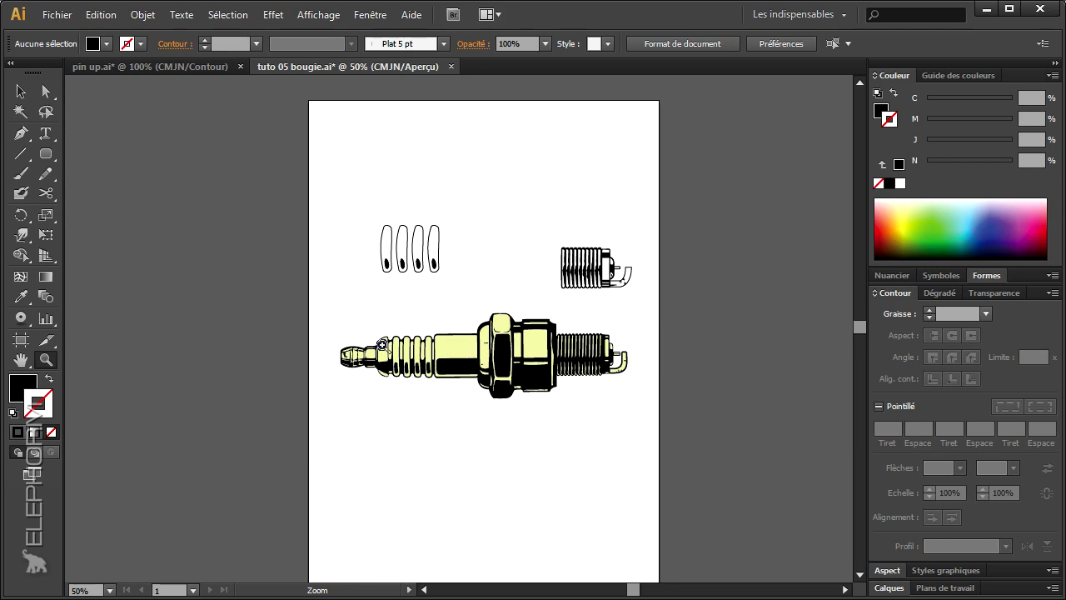
drag(413, 387, 406, 377)
drag(362, 293, 425, 382)
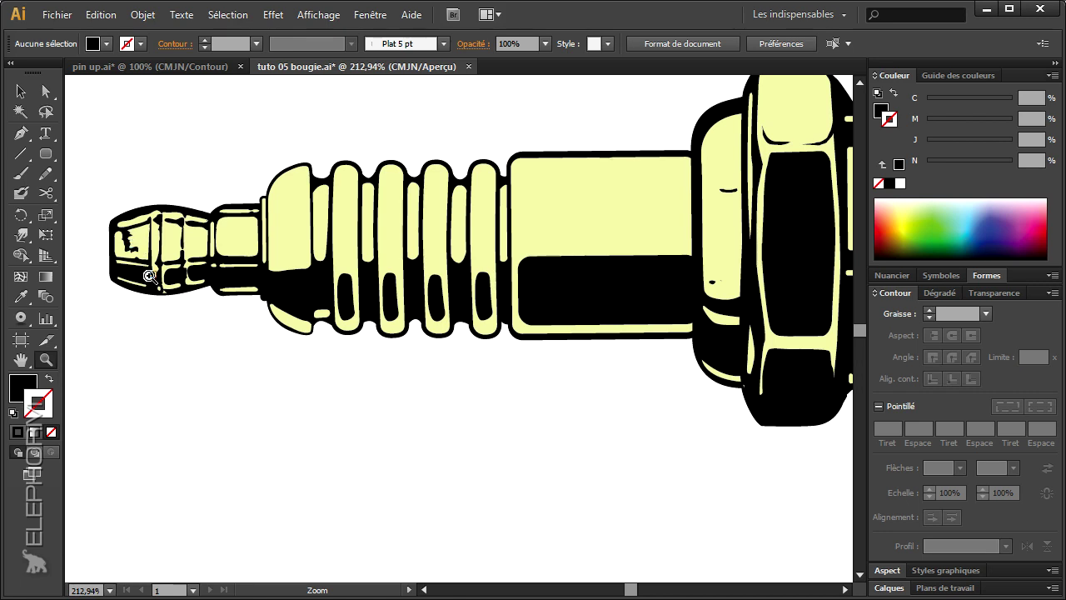
drag(96, 205, 222, 319)
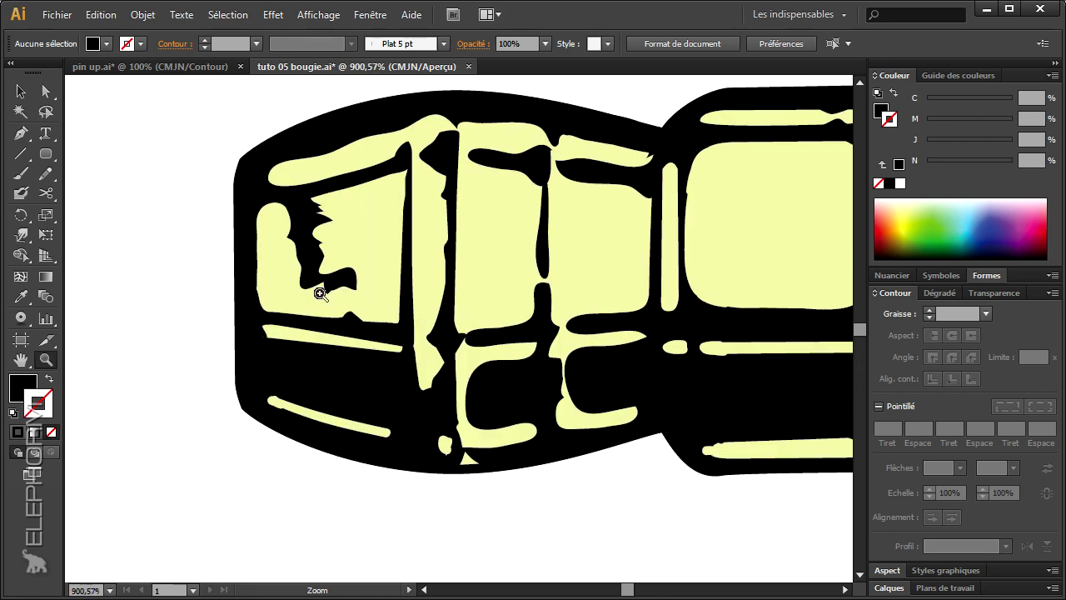
alt+click(579, 343)
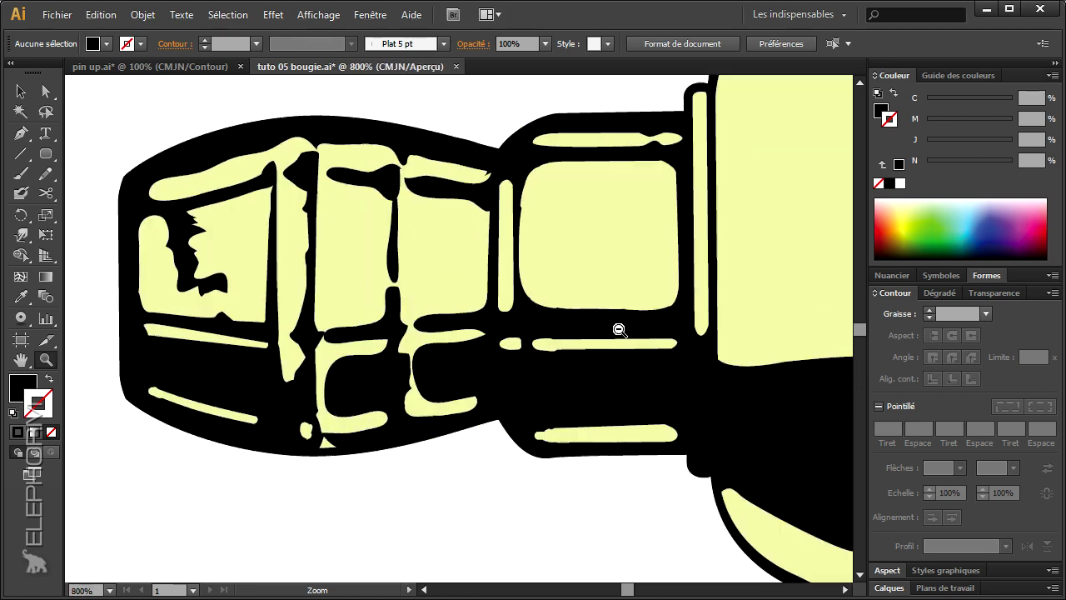
alt+click(616, 330)
alt+click(529, 362)
alt+click(529, 362)
alt+click(529, 362)
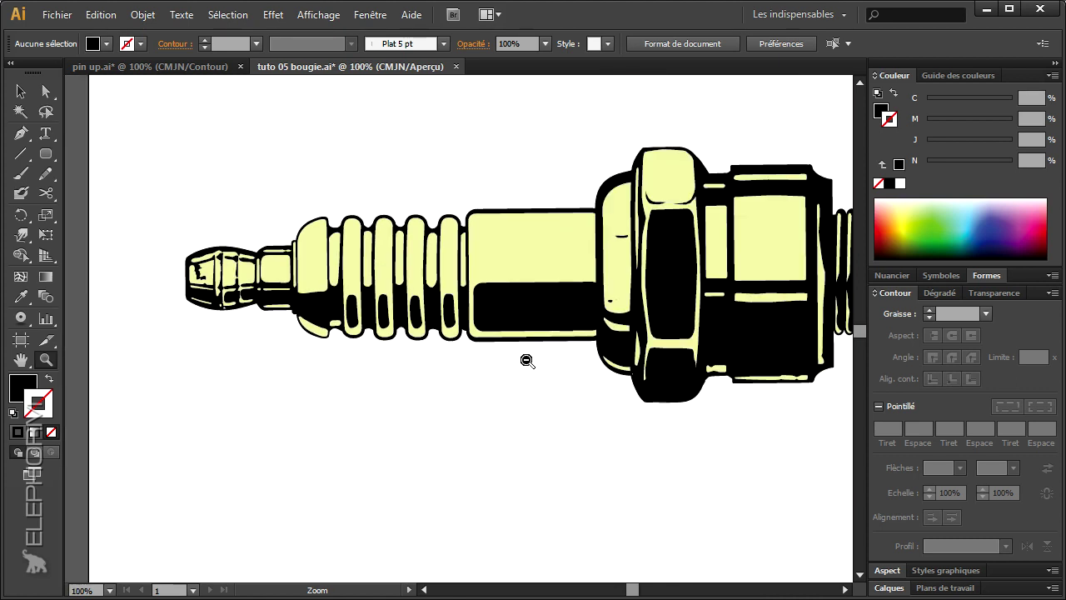
scroll(545, 367, up, 1)
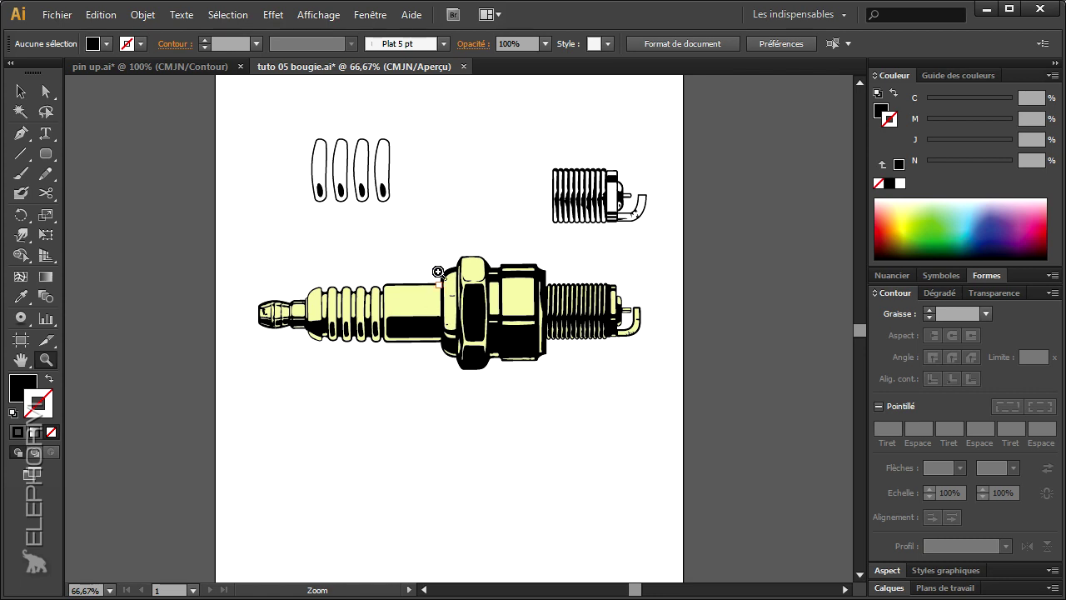
mouse_move(234, 260)
mouse_down()
mouse_move(549, 368)
mouse_move(584, 416)
mouse_up()
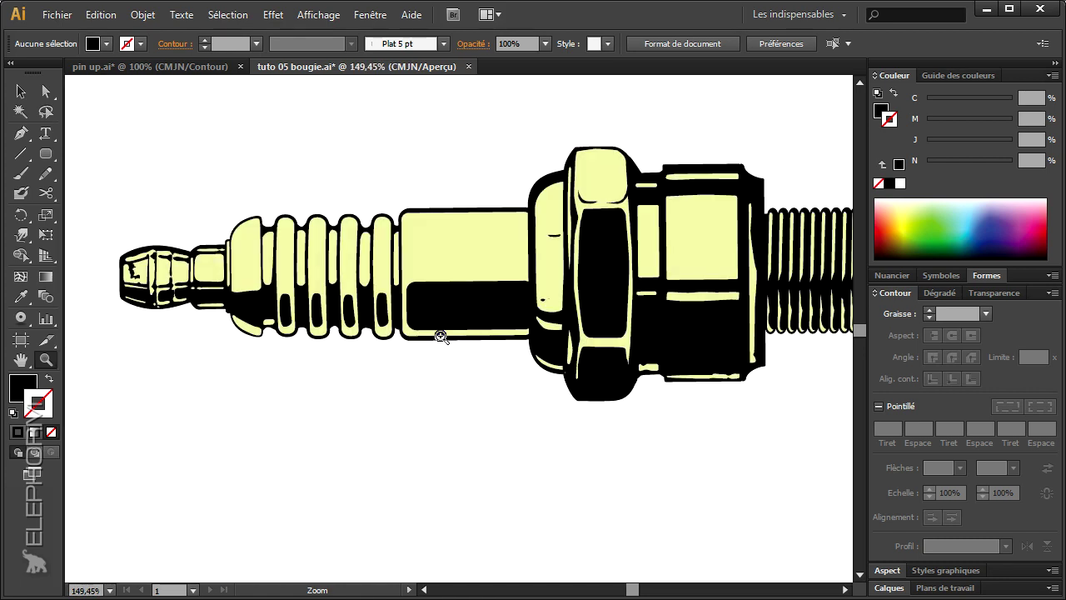
drag(583, 291, 536, 289)
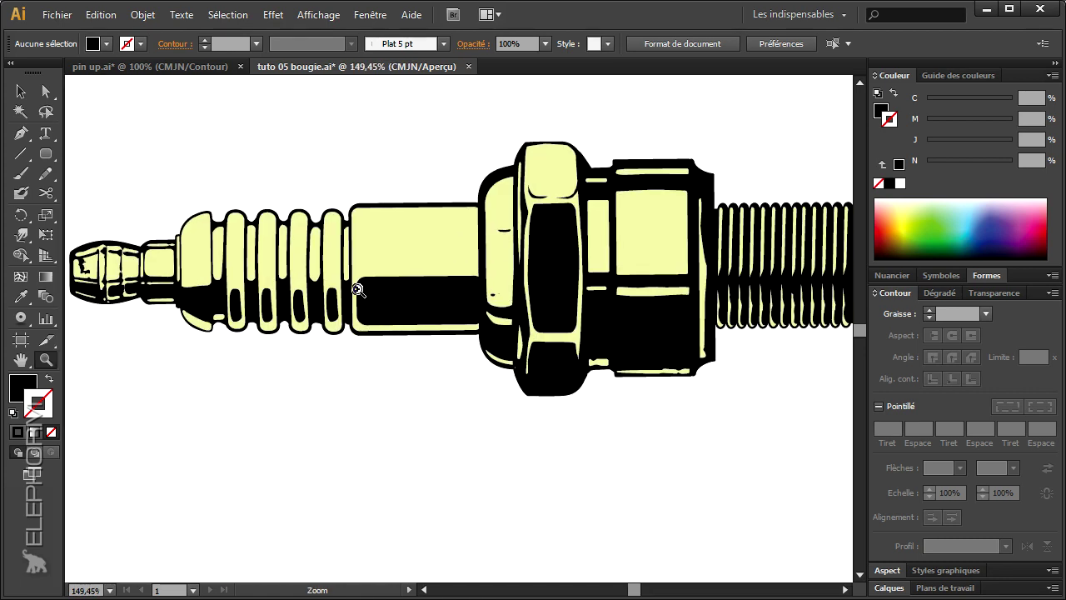
drag(398, 294, 269, 274)
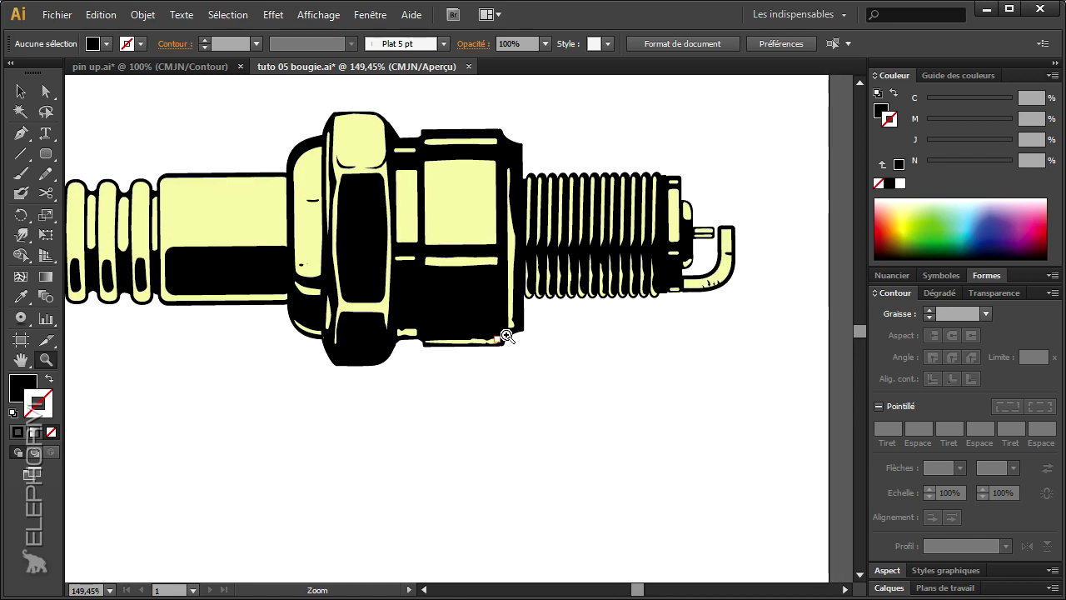
drag(366, 284, 483, 418)
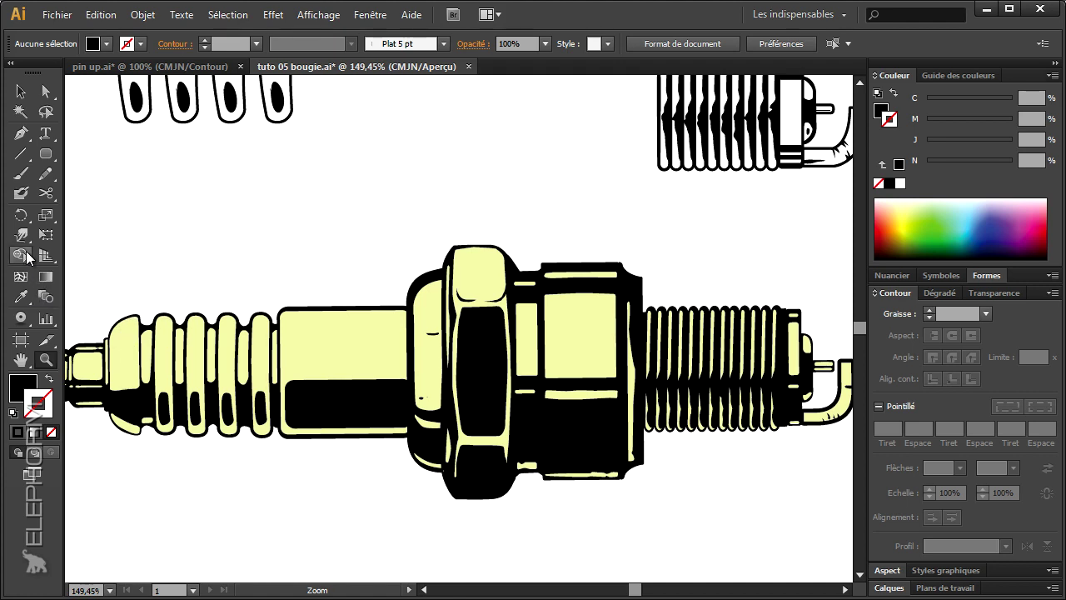
drag(21, 235, 83, 233)
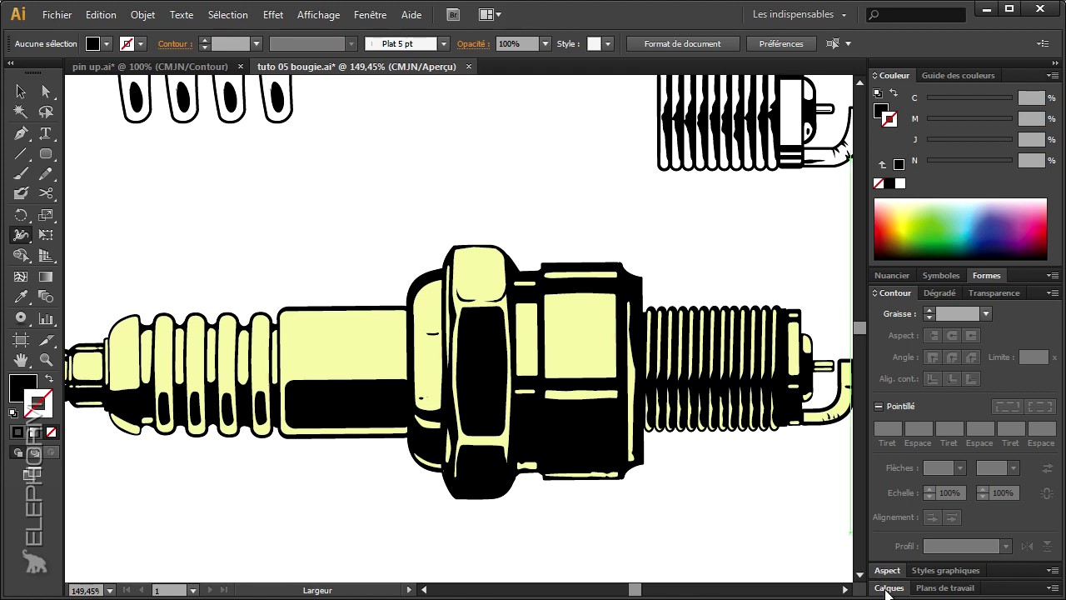
click(888, 588)
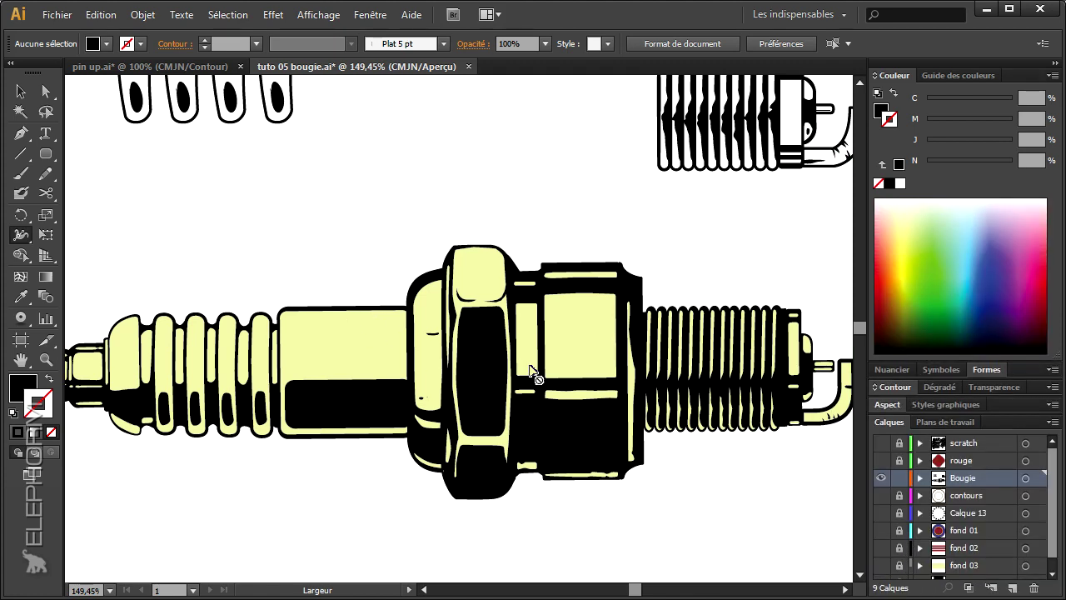
key(v)
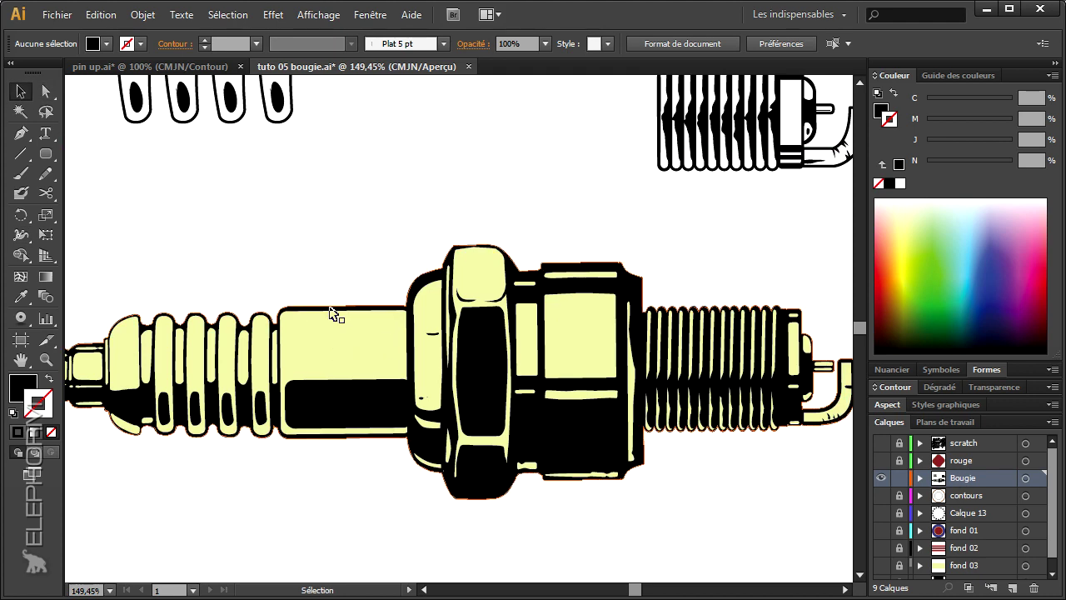
click(364, 362)
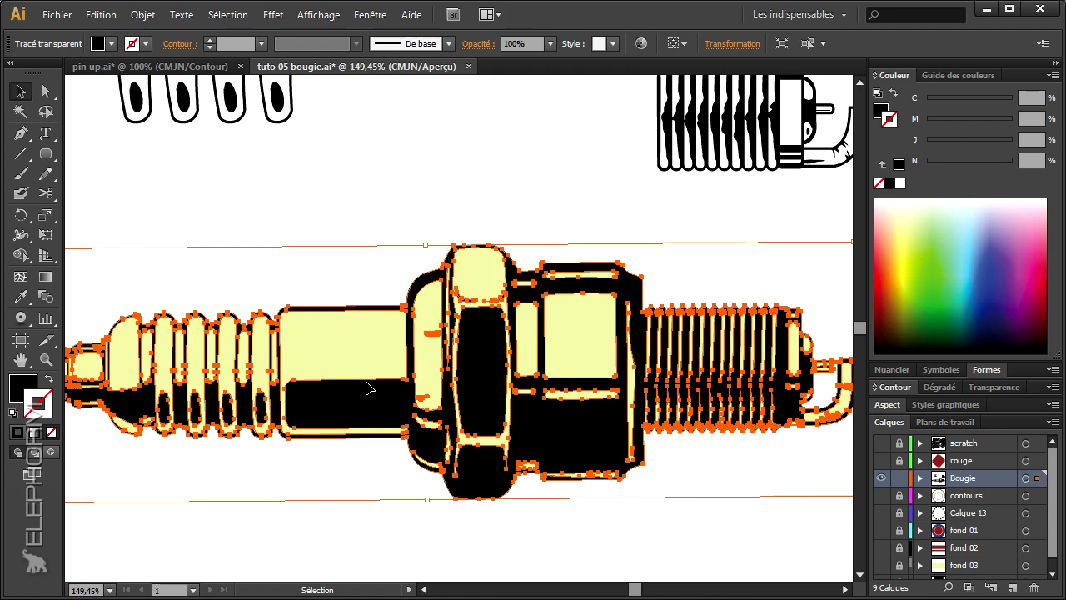
click(21, 234)
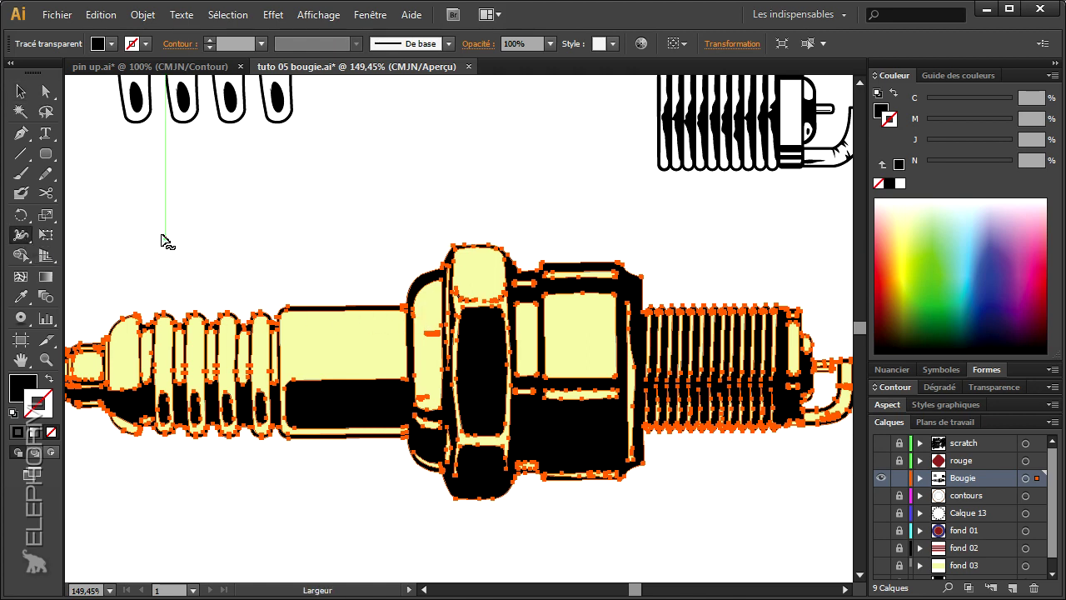
click(21, 91)
click(114, 171)
key(z)
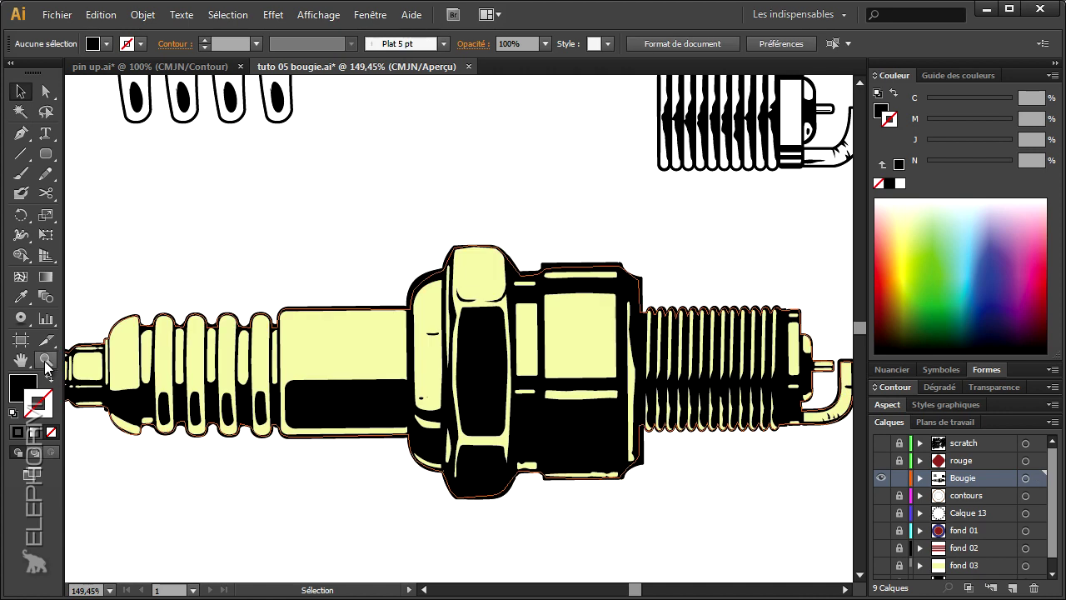
alt+click(430, 361)
alt+click(430, 360)
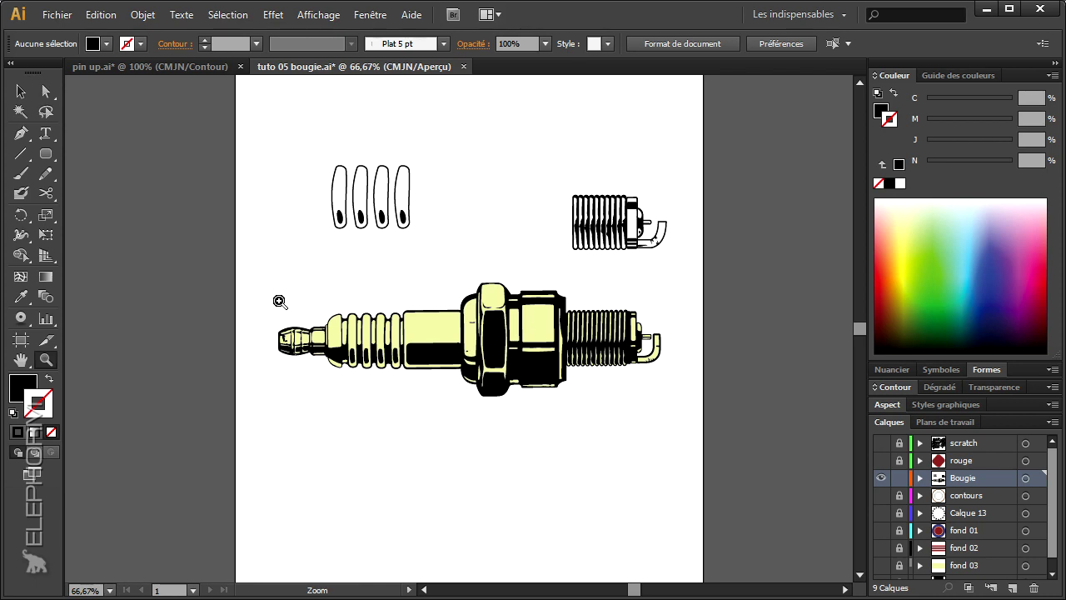
drag(253, 275, 686, 426)
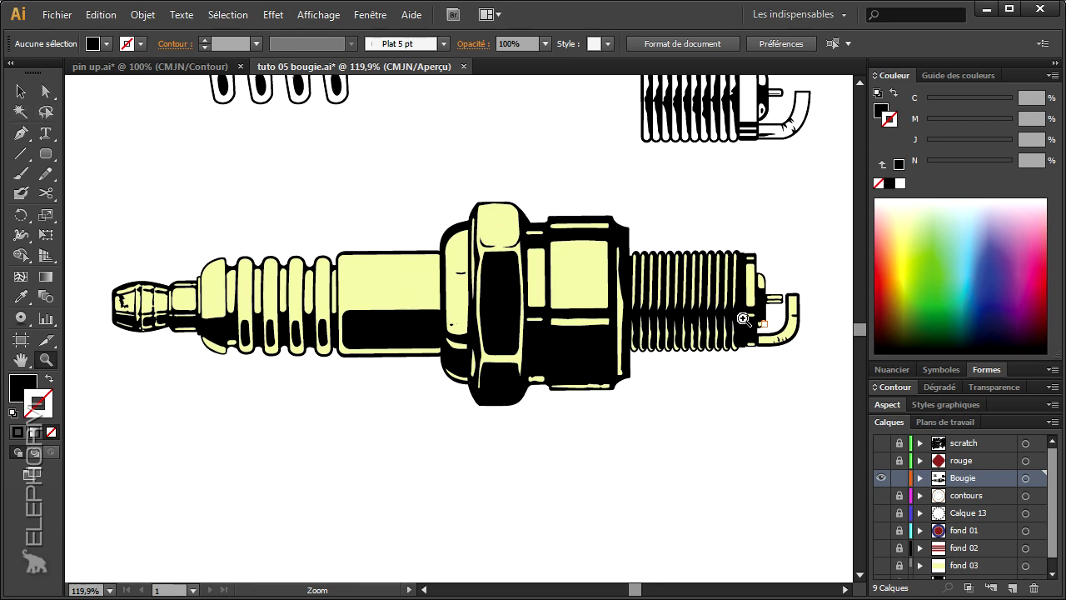
Step: Copy all the spark plug artwork to a position below the original
key(v)
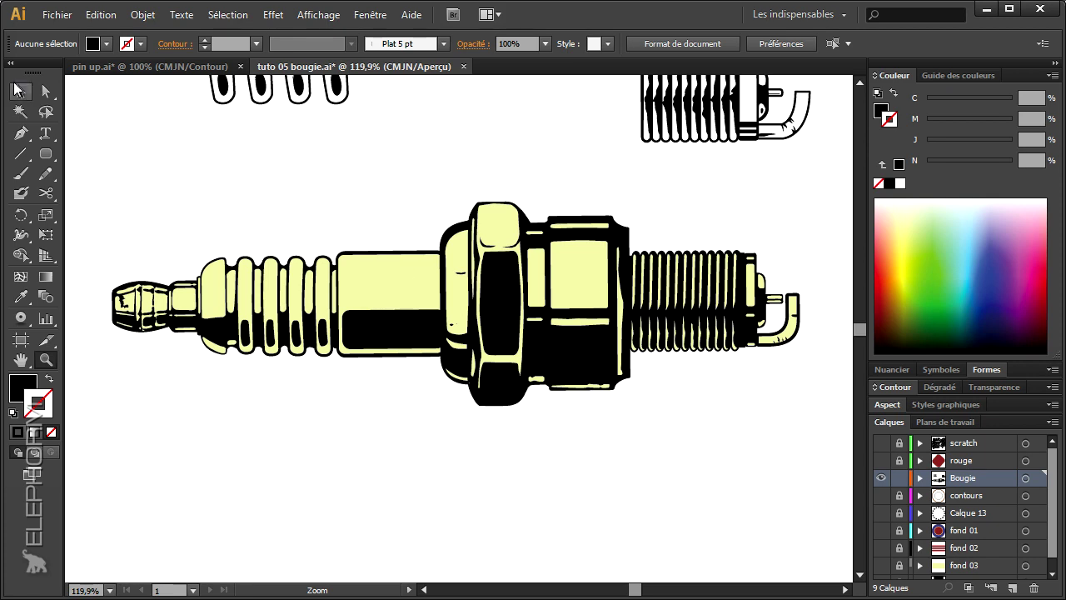
key(ctrl+a)
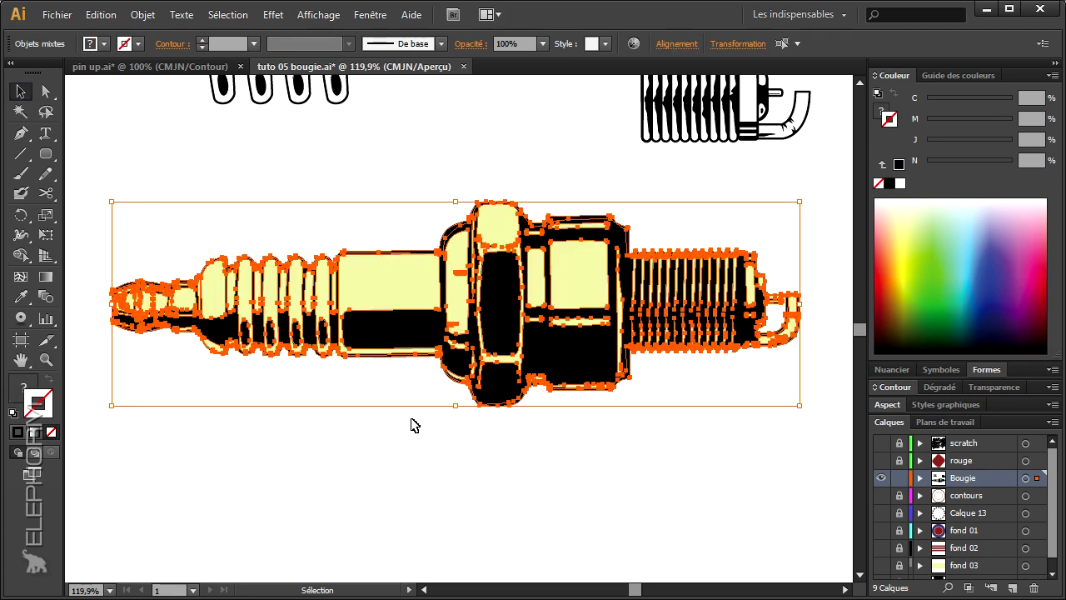
drag(411, 431, 450, 334)
drag(444, 241, 450, 481)
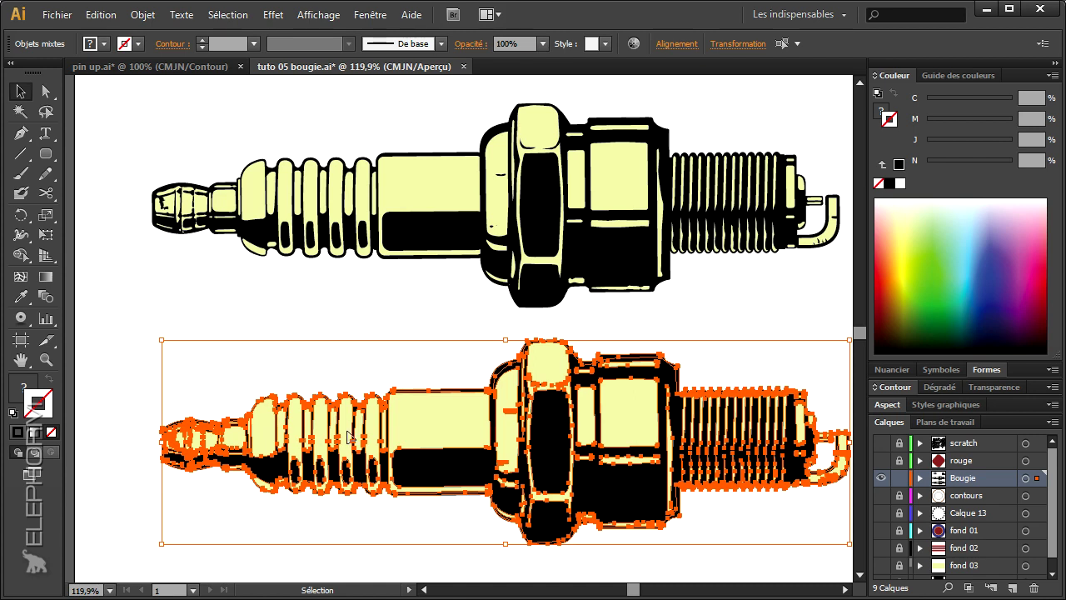
Step: Unite the copied spark plug into one shape with Pathfinder's Réunion
scroll(348, 435, down, 1)
scroll(348, 435, right, 1)
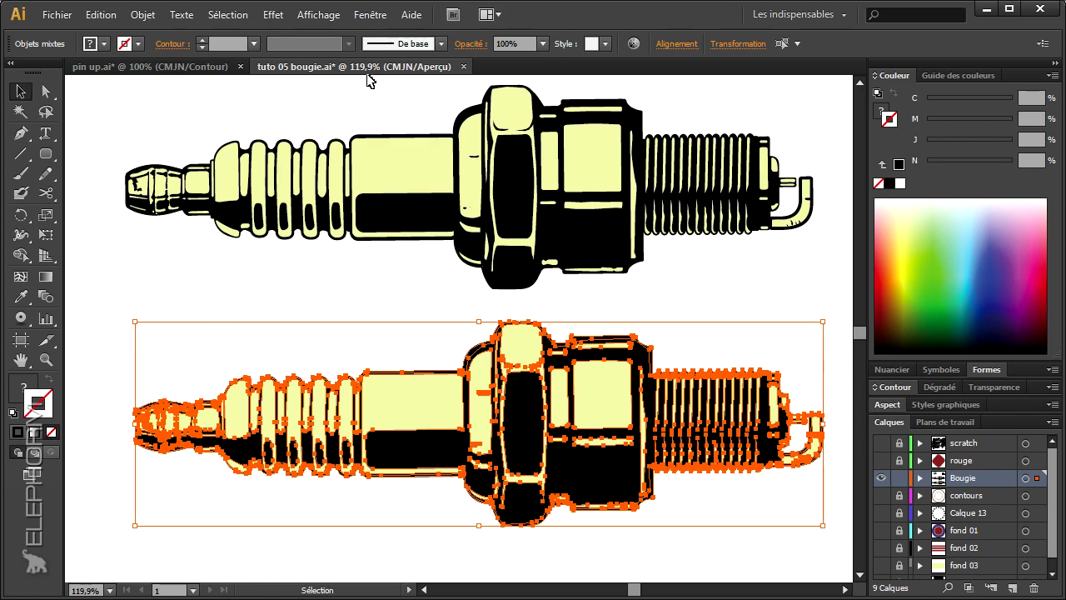
click(372, 16)
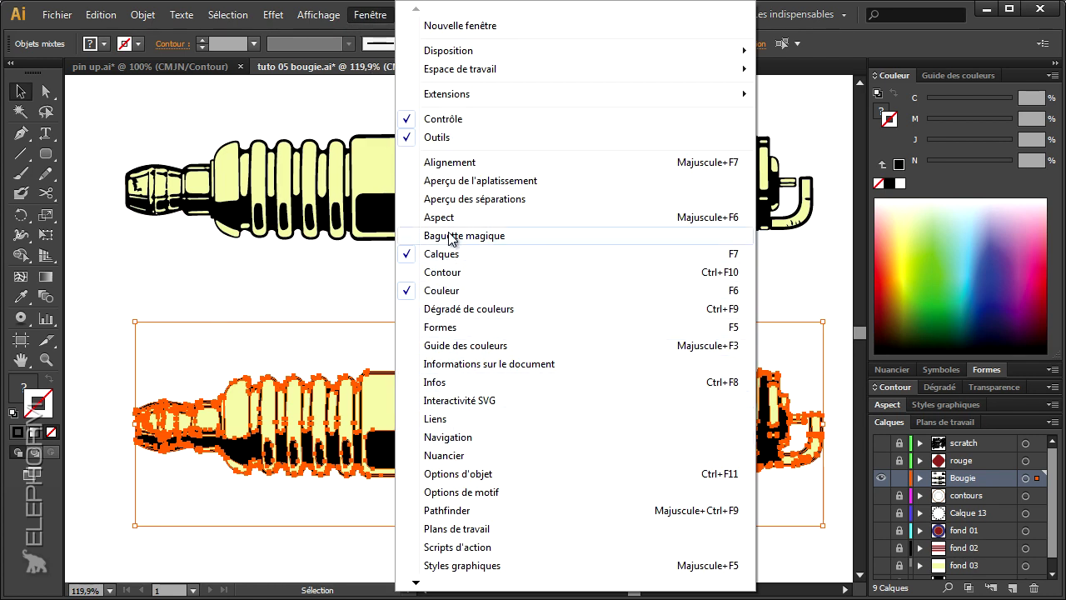
click(441, 511)
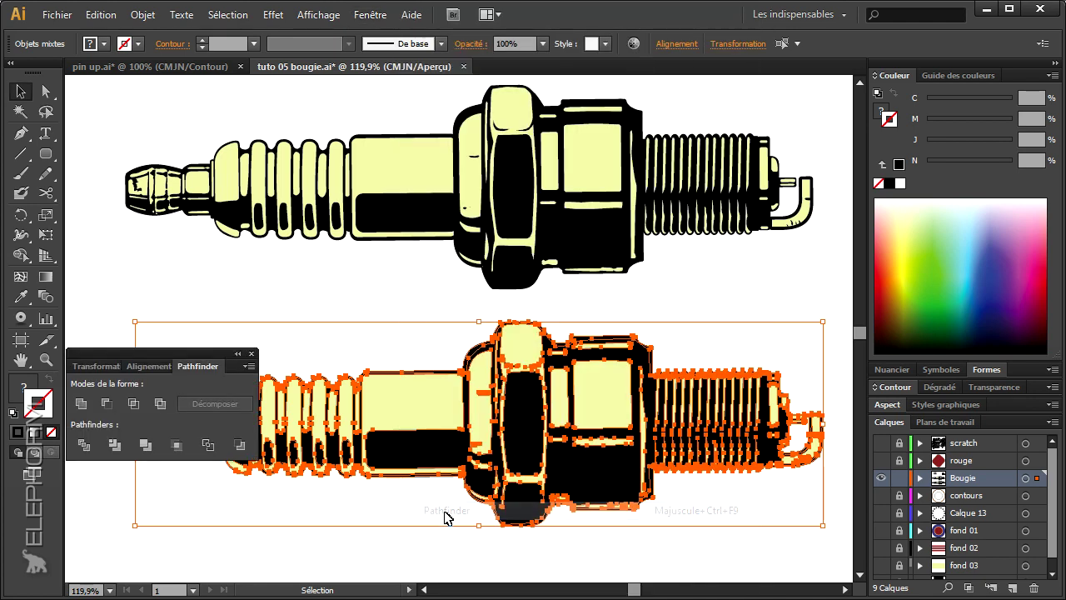
drag(145, 353, 180, 207)
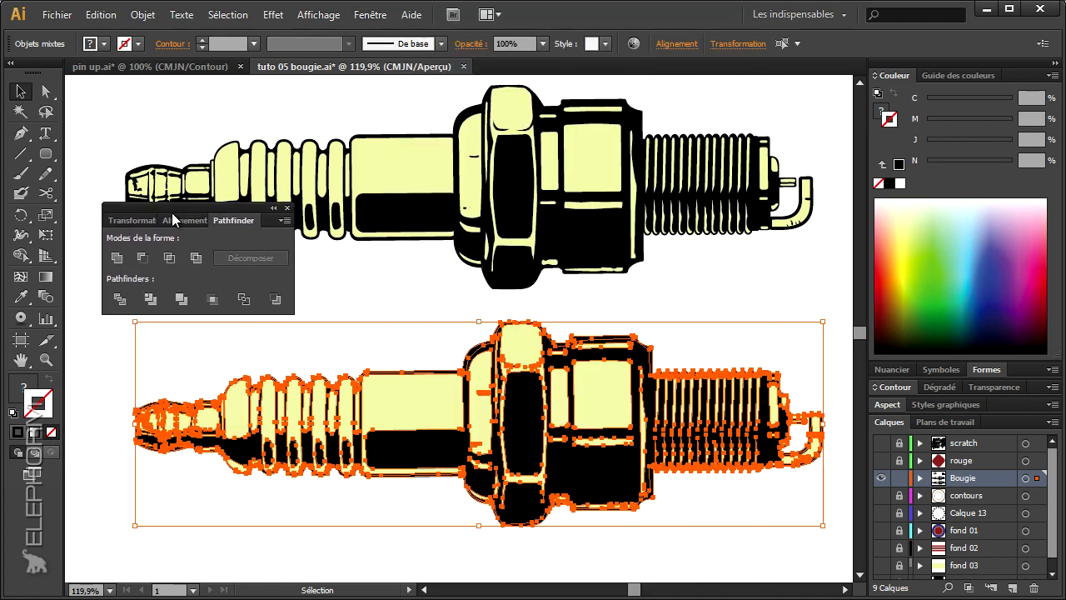
click(117, 258)
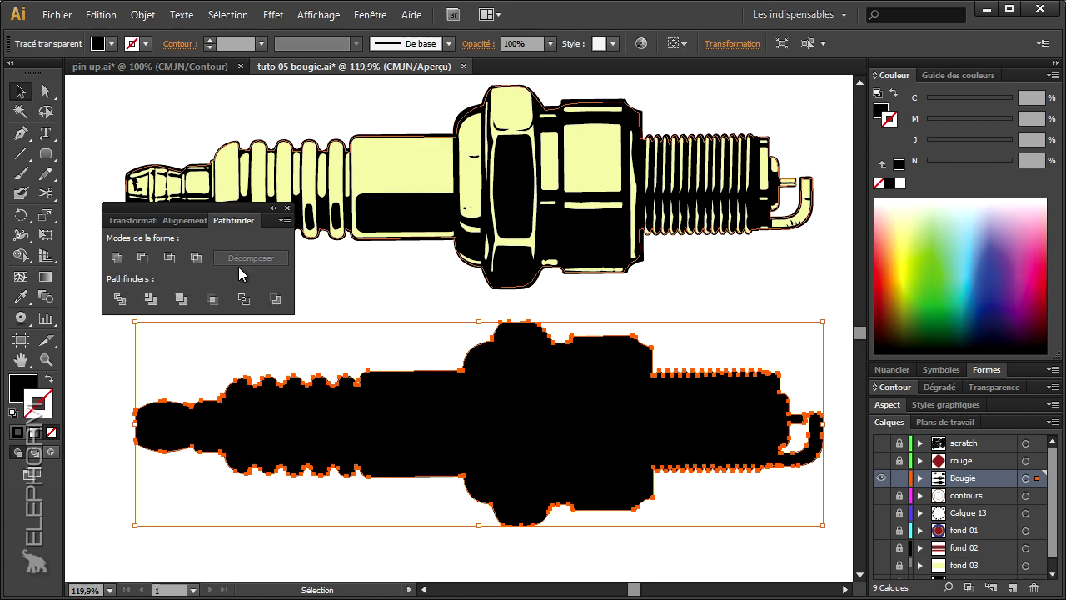
Step: Turn the silhouette into an outline-only shape and move it onto the original spark plug
mouse_move(236, 213)
mouse_down()
mouse_move(259, 177)
mouse_move(196, 118)
mouse_move(325, 261)
mouse_move(324, 278)
mouse_up()
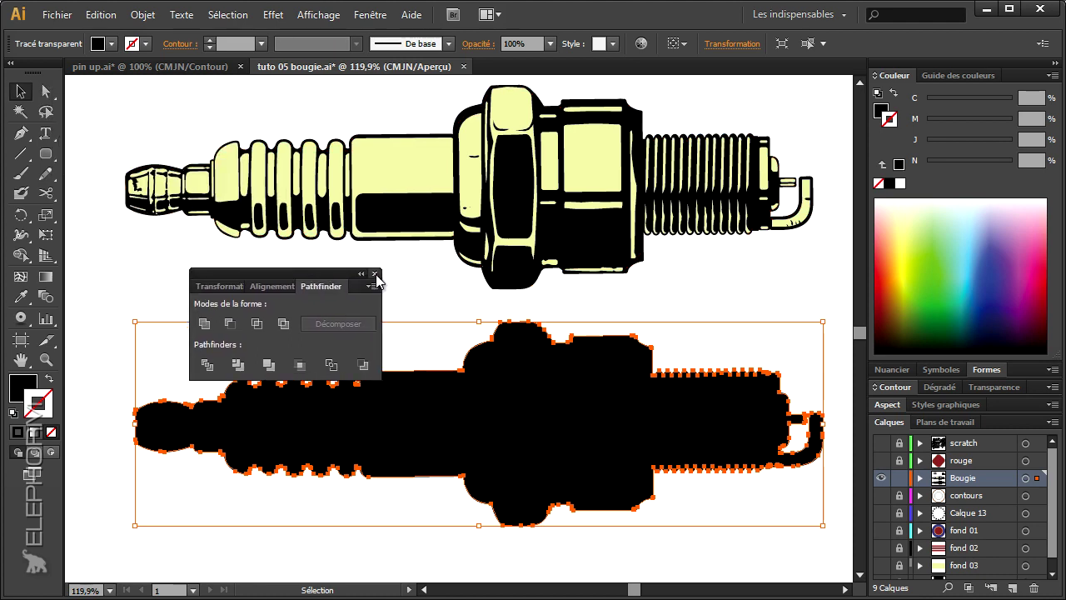
click(376, 275)
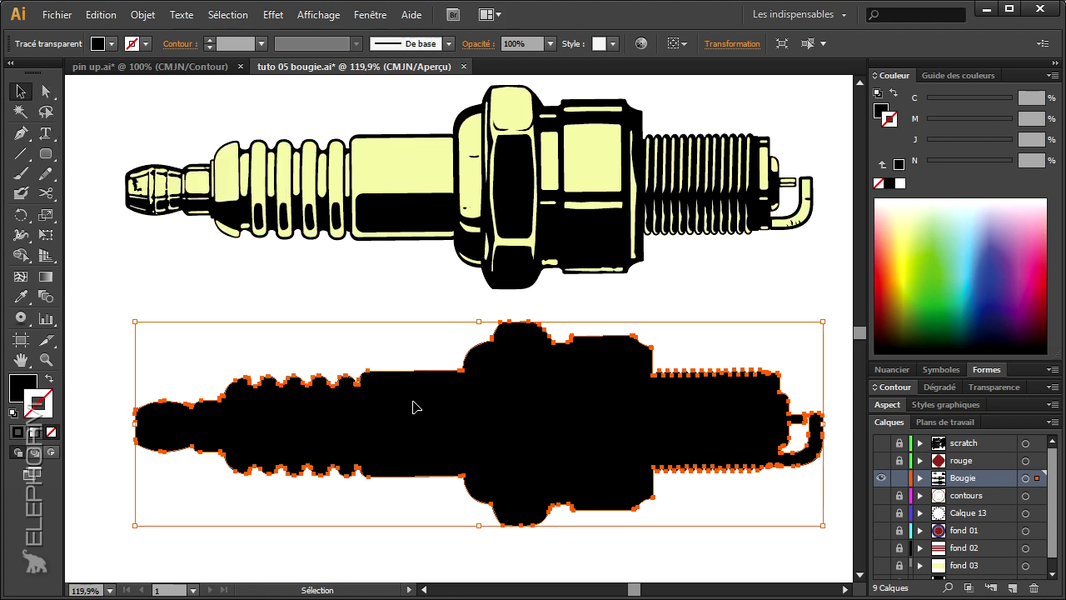
click(50, 378)
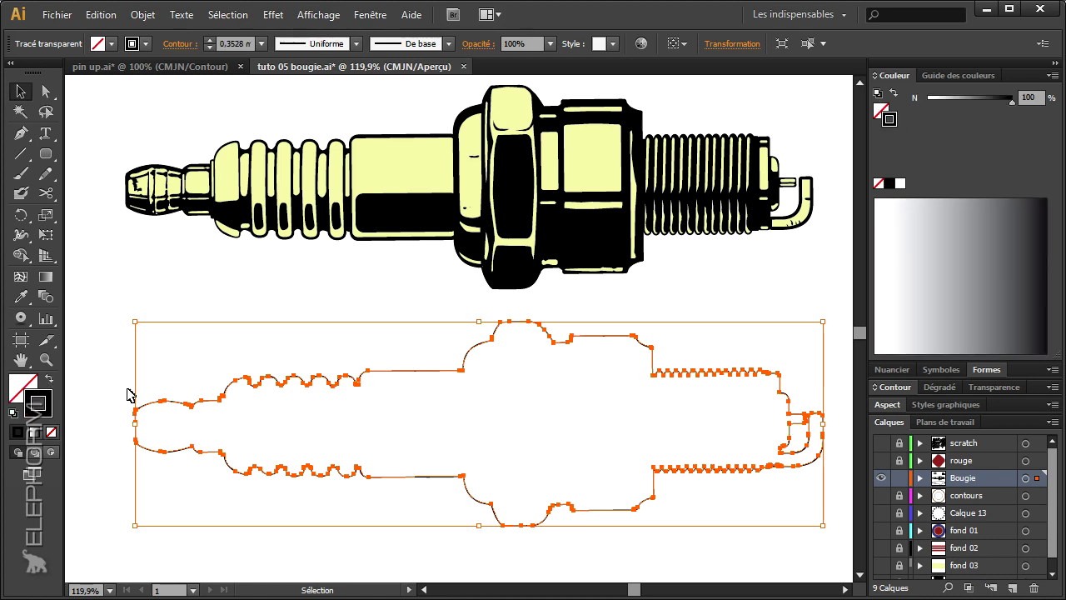
drag(406, 378, 396, 139)
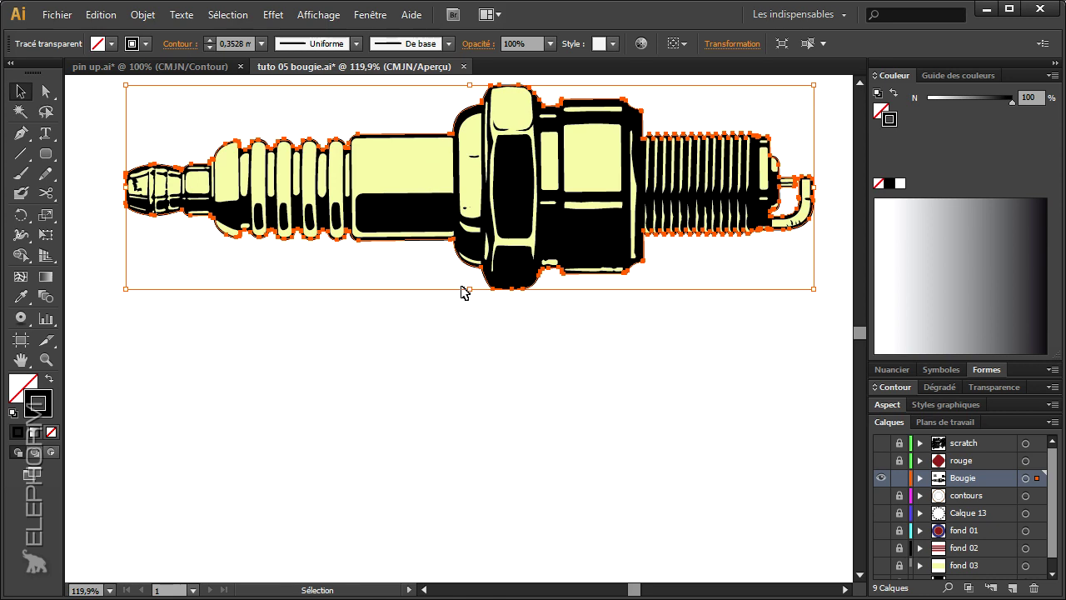
Step: Give the outline a 3 mm stroke aligned to the outside
click(891, 387)
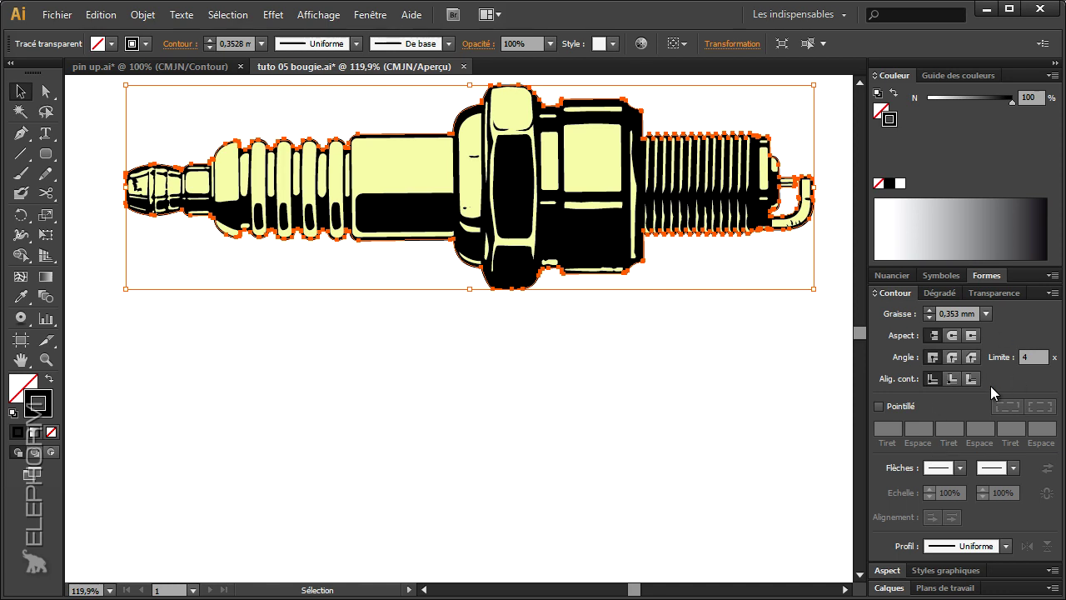
mouse_move(898, 293)
mouse_down()
mouse_move(644, 342)
mouse_move(607, 288)
mouse_move(674, 254)
mouse_move(687, 321)
mouse_up()
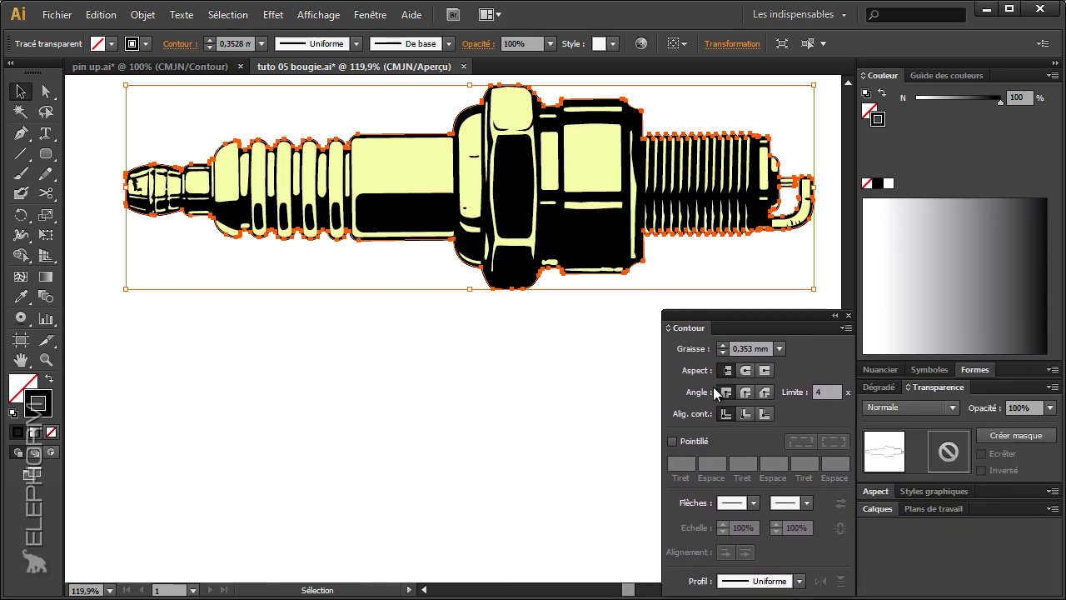
click(762, 415)
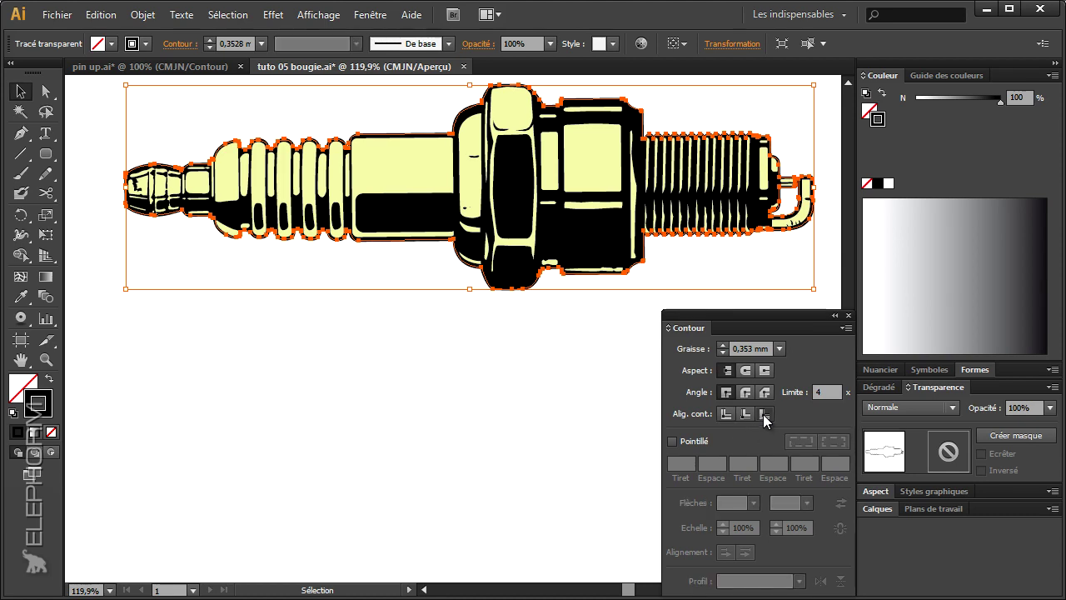
click(723, 345)
click(724, 345)
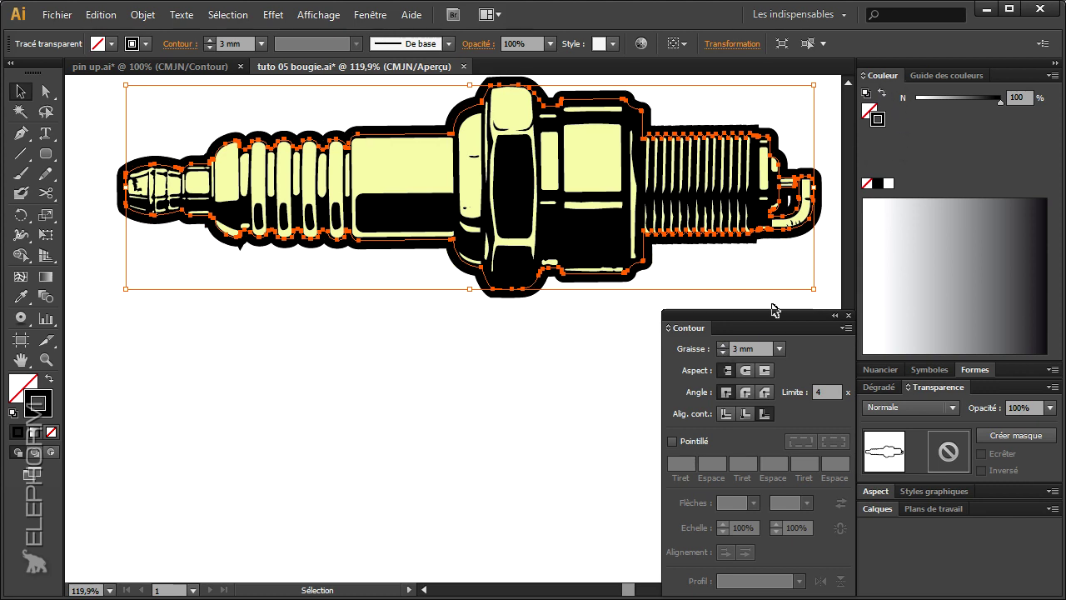
drag(698, 313, 906, 386)
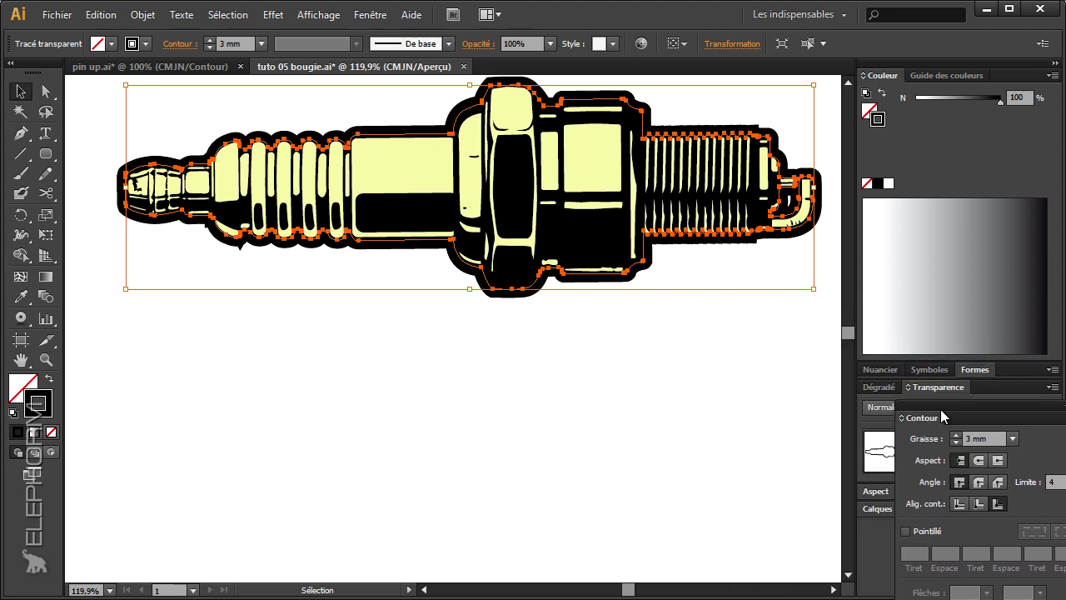
Step: Color the thick outline stroke with the orange-red swatch
click(891, 275)
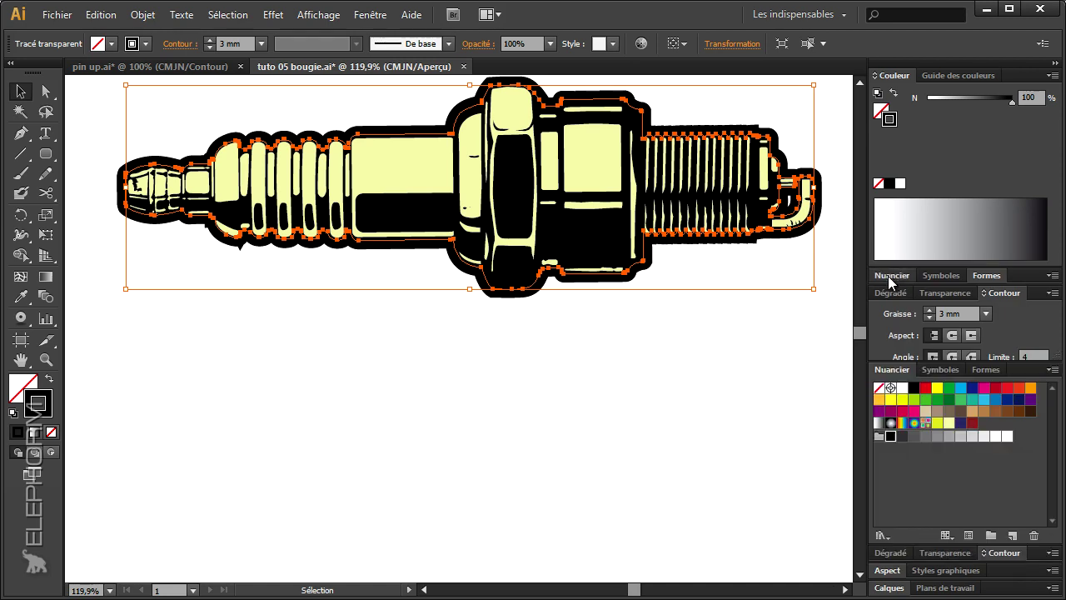
click(924, 389)
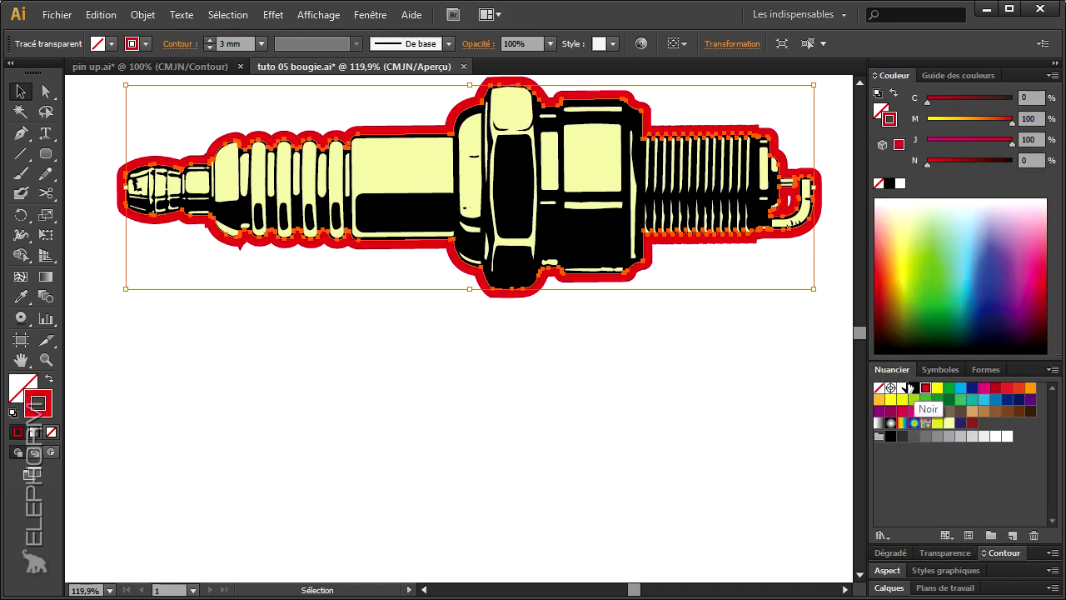
click(936, 388)
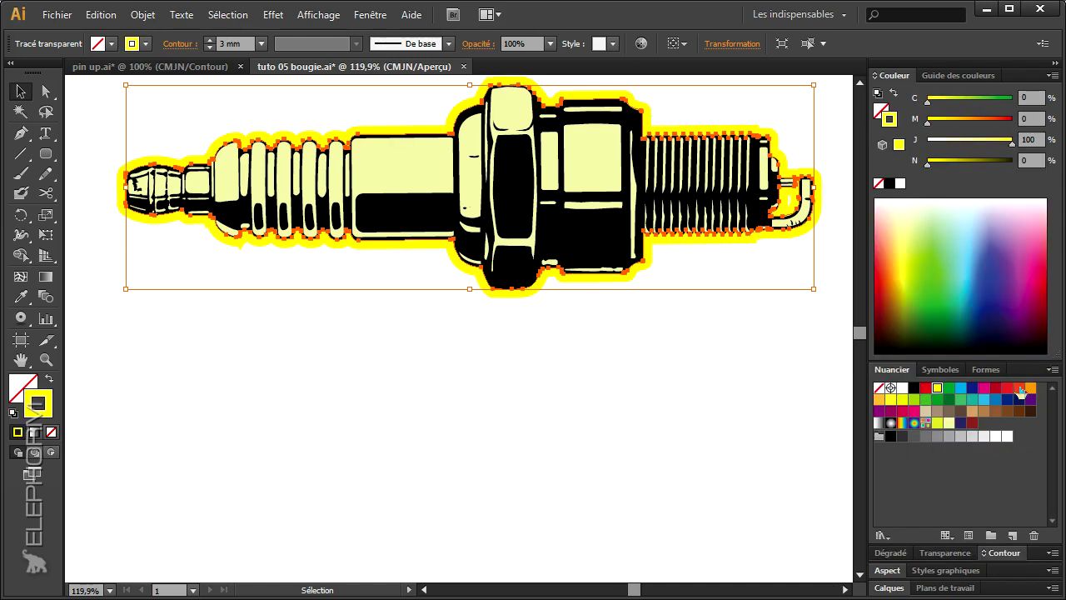
click(1019, 389)
click(46, 92)
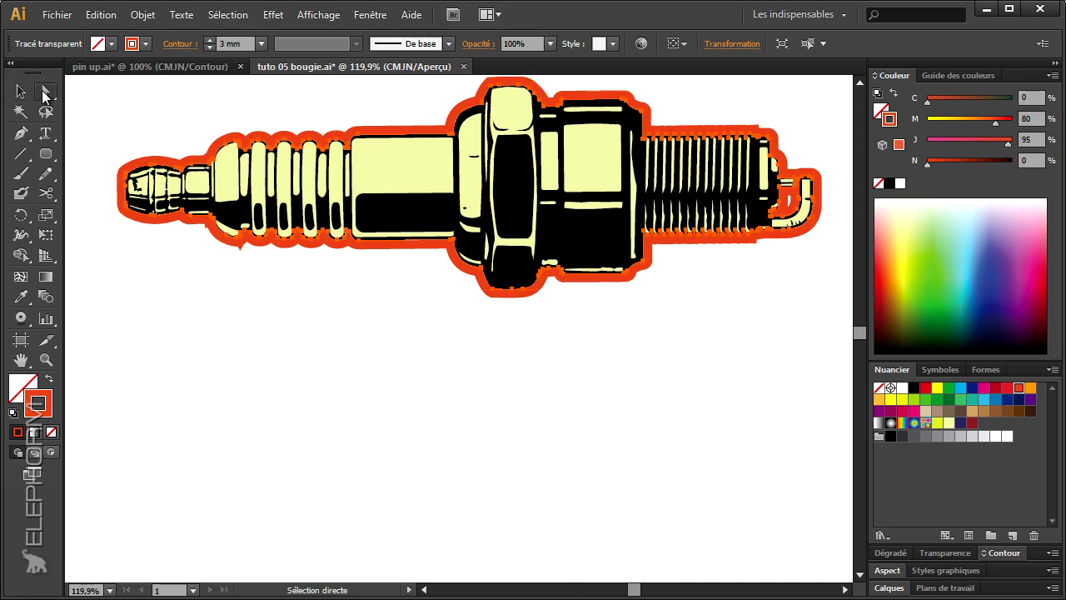
click(100, 160)
Step: Re-align the outline stroke to the outside and change its corner join
drag(318, 344, 302, 443)
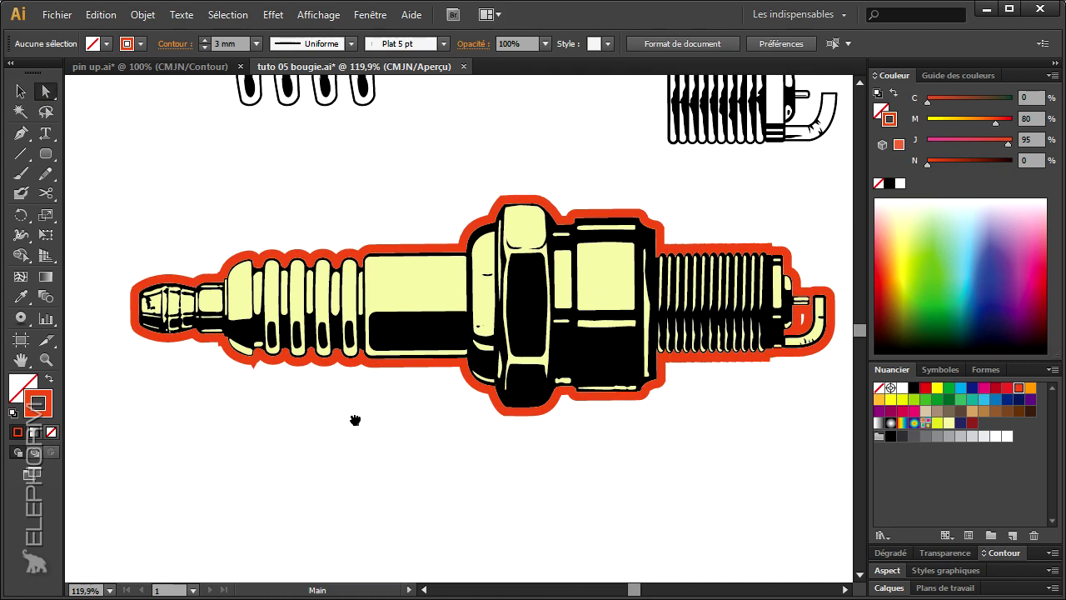
click(480, 393)
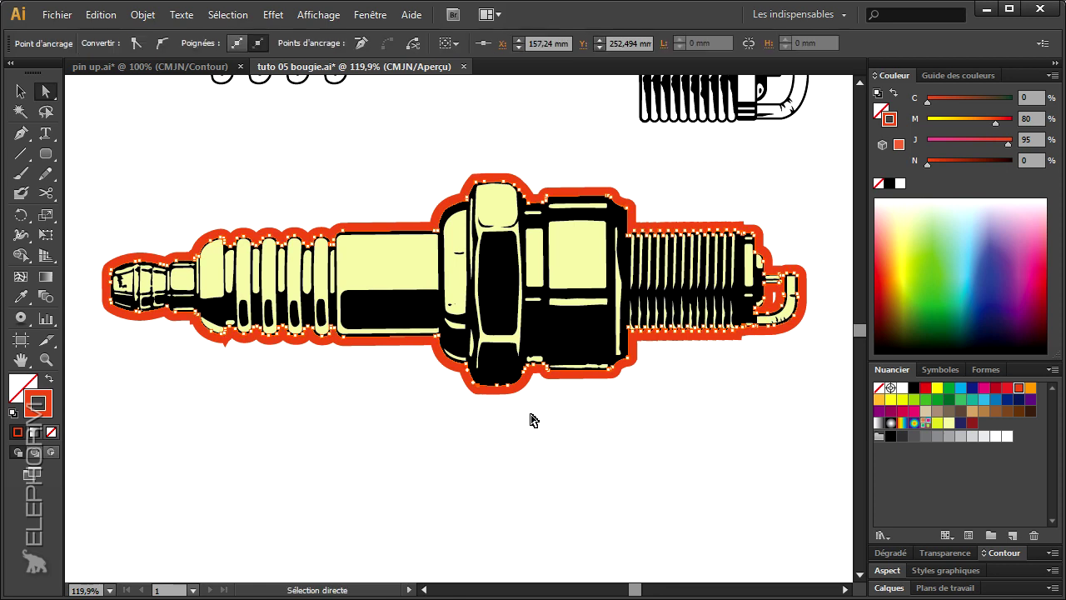
click(508, 362)
click(988, 549)
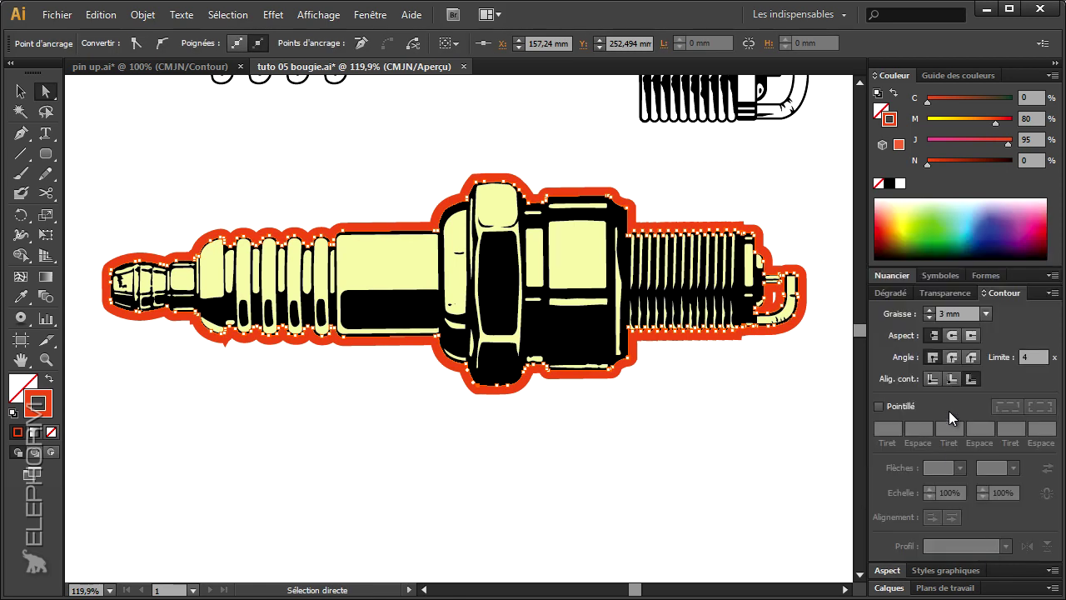
click(971, 380)
click(951, 356)
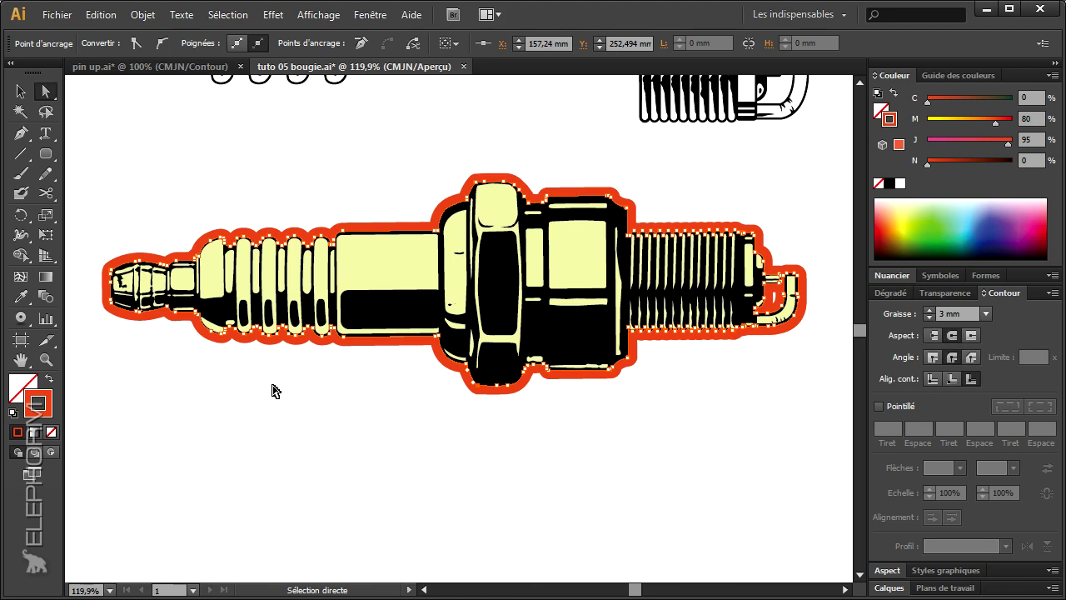
click(101, 408)
click(46, 359)
alt+click(447, 369)
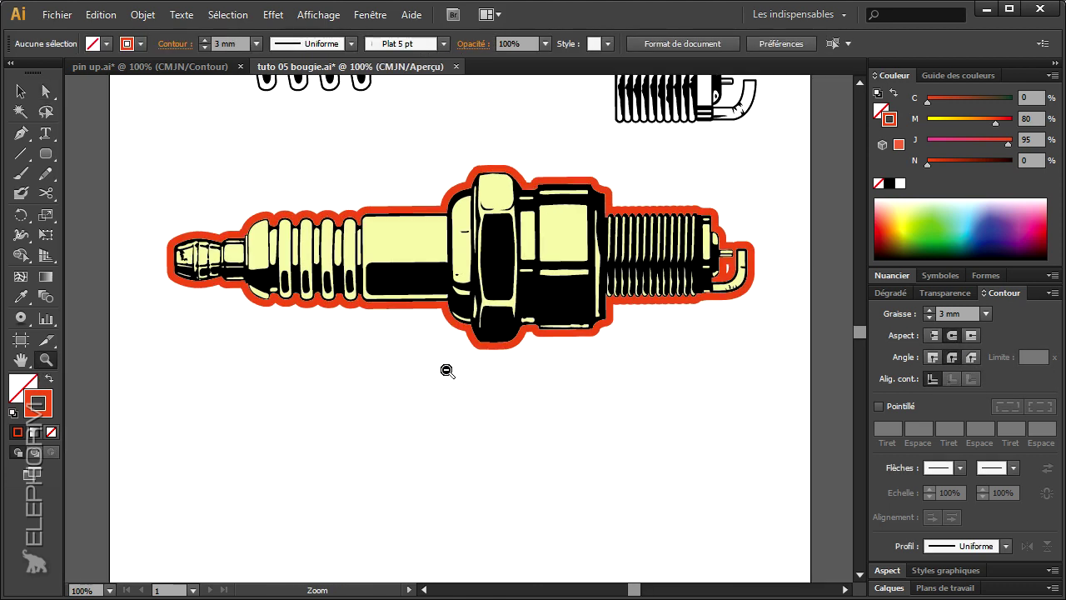
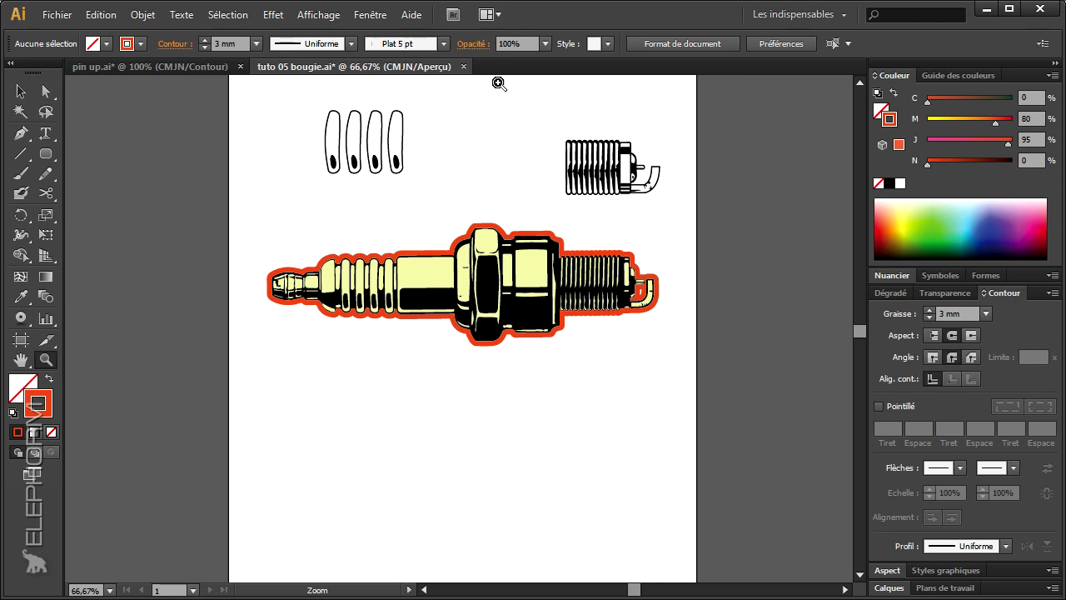
Step: Close tuto 05 bougie.ai without saving changes, then reopen it from the recent files list
click(464, 66)
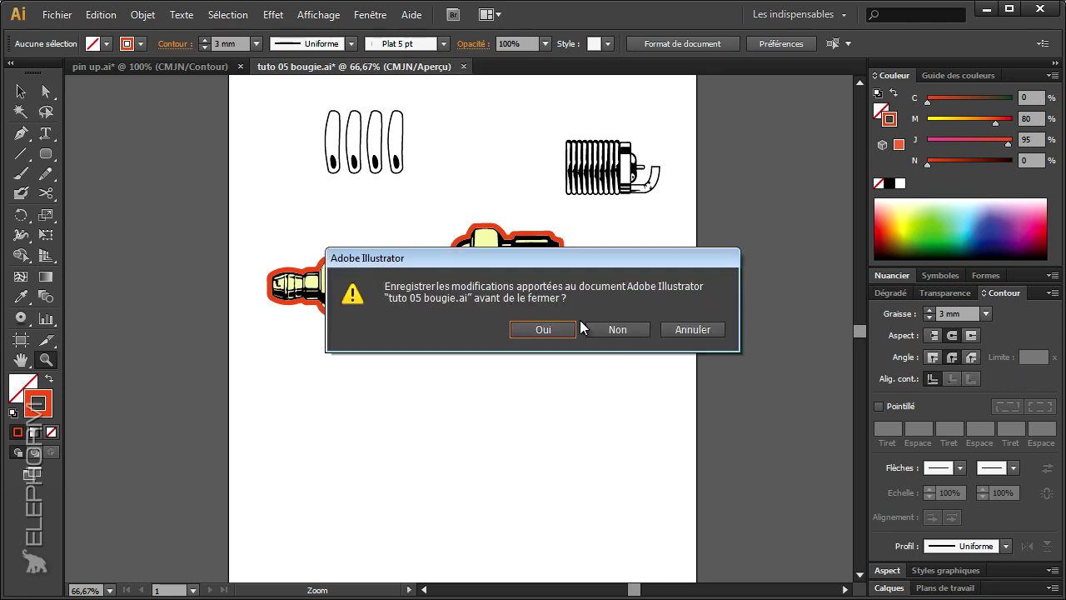
click(616, 329)
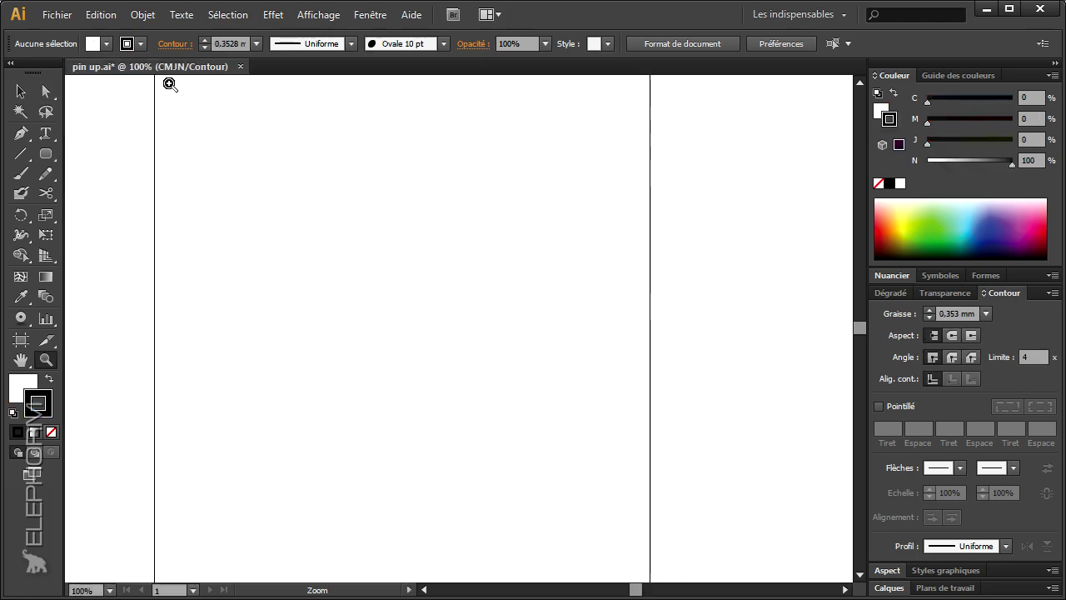
click(57, 15)
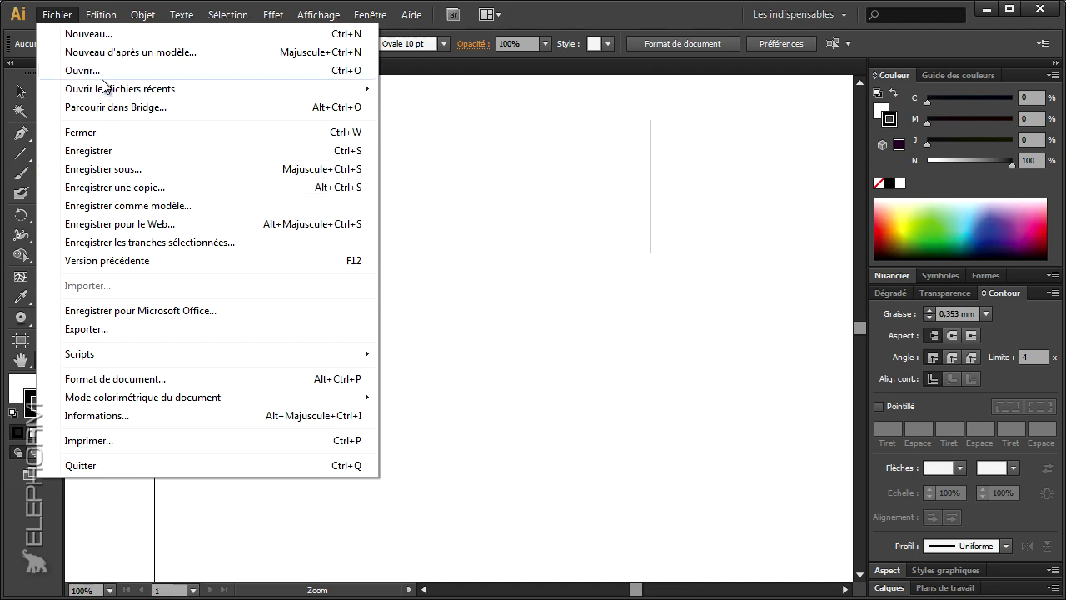
mouse_move(120, 89)
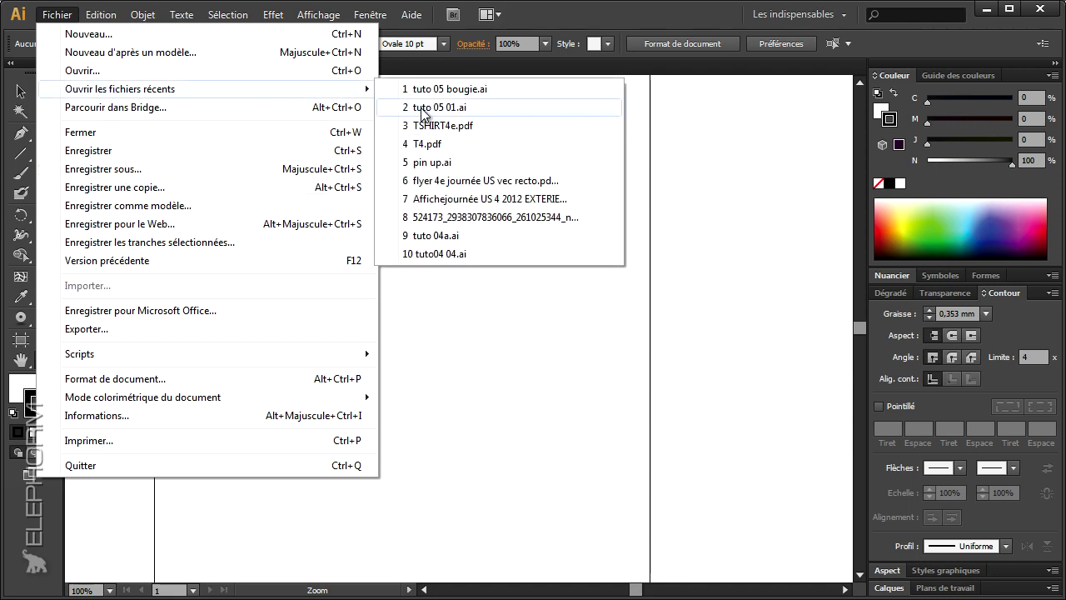
click(429, 90)
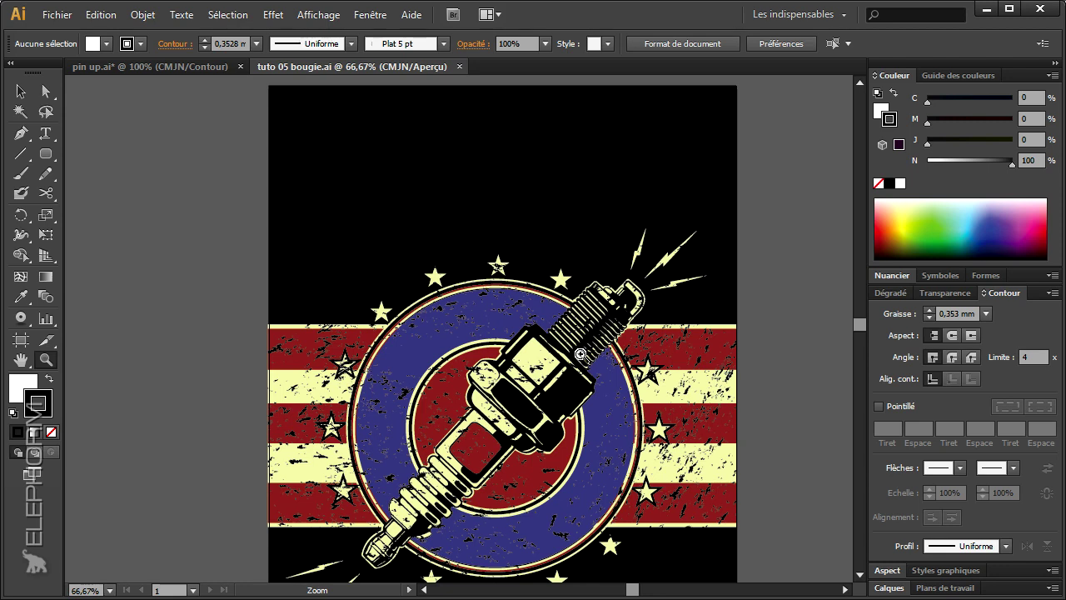
scroll(564, 364, down, 3)
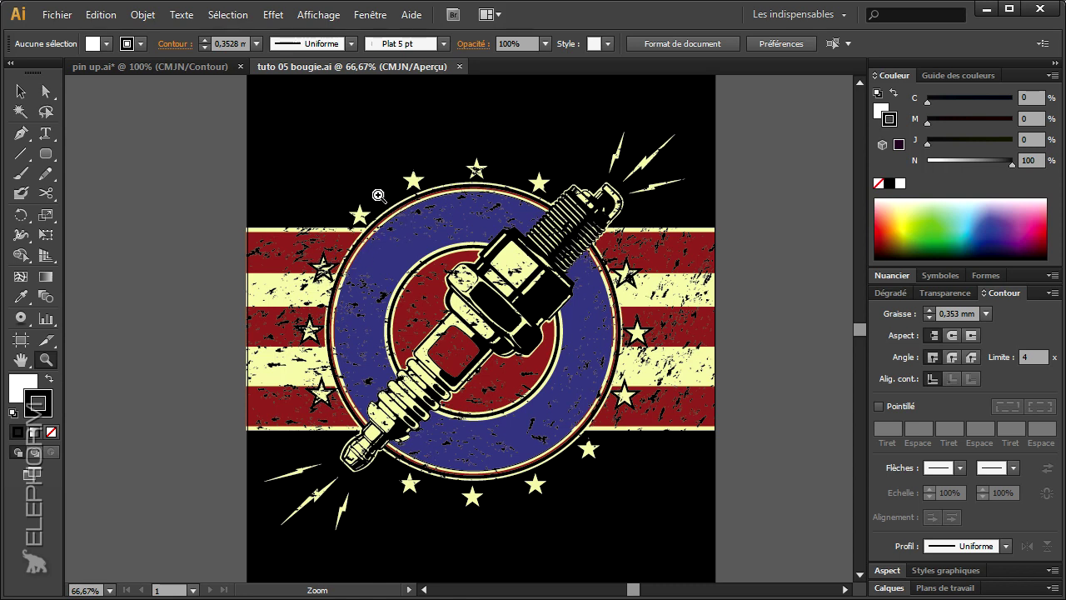
drag(377, 169, 561, 350)
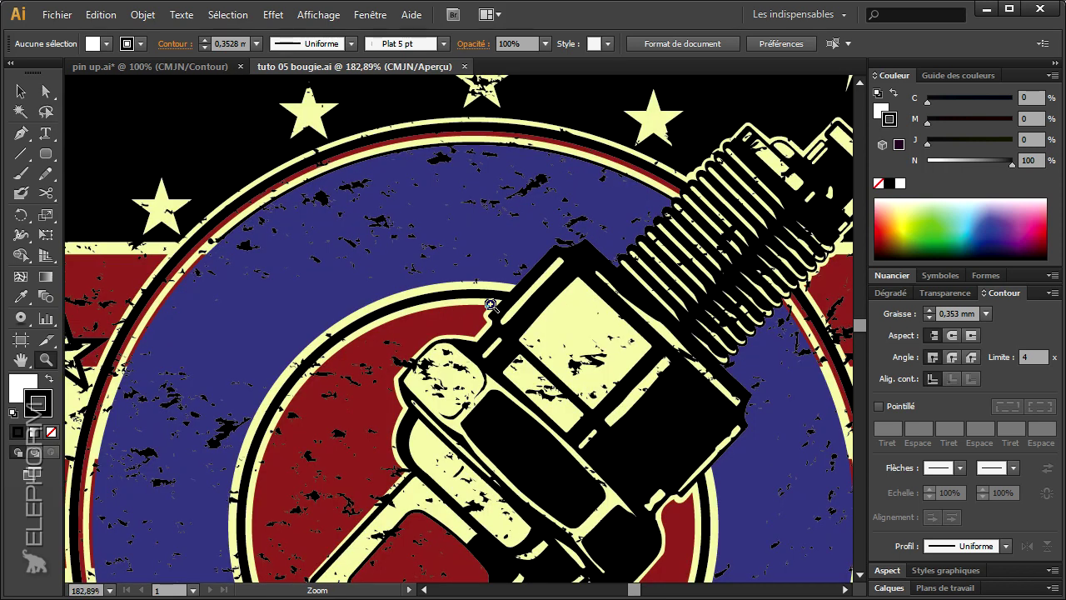
alt+click(496, 303)
alt+click(476, 326)
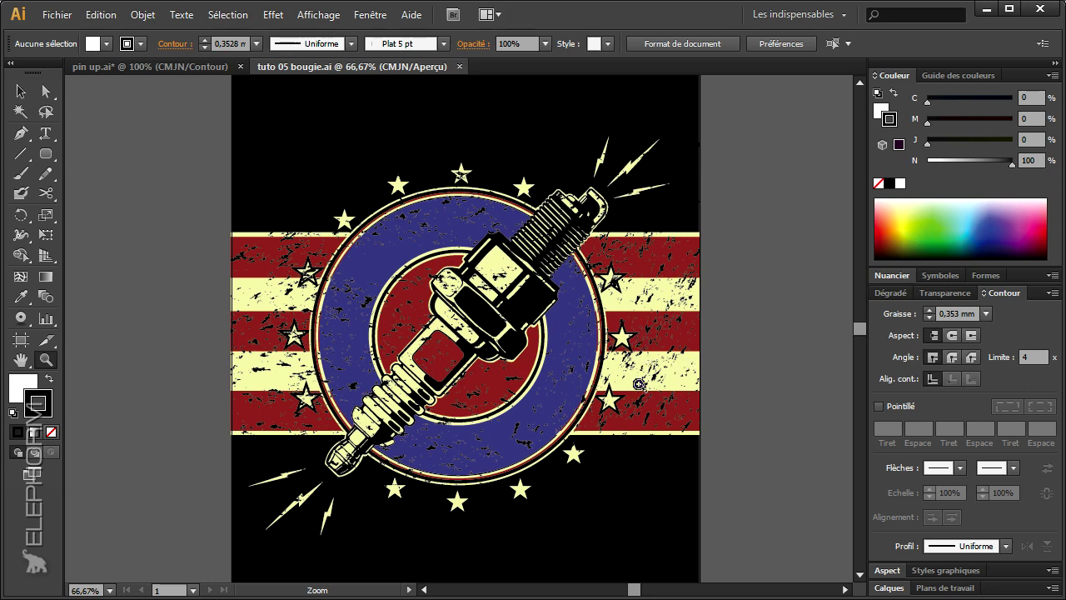
drag(619, 347, 520, 326)
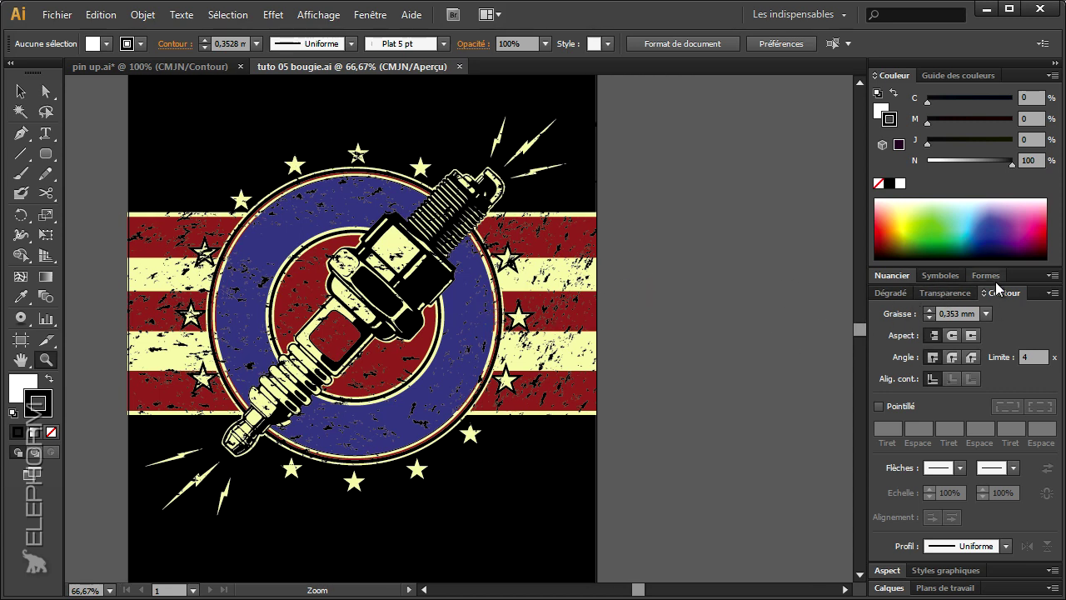
Step: Pick the Craie chalk brush and the Paintbrush tool, with the layers panel showing
click(987, 276)
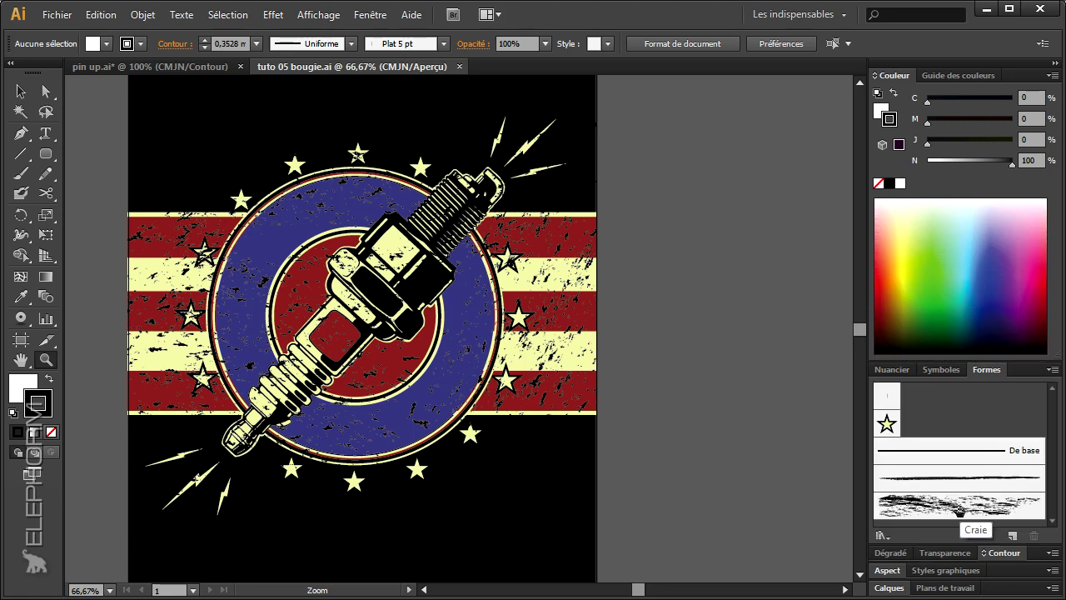
click(955, 510)
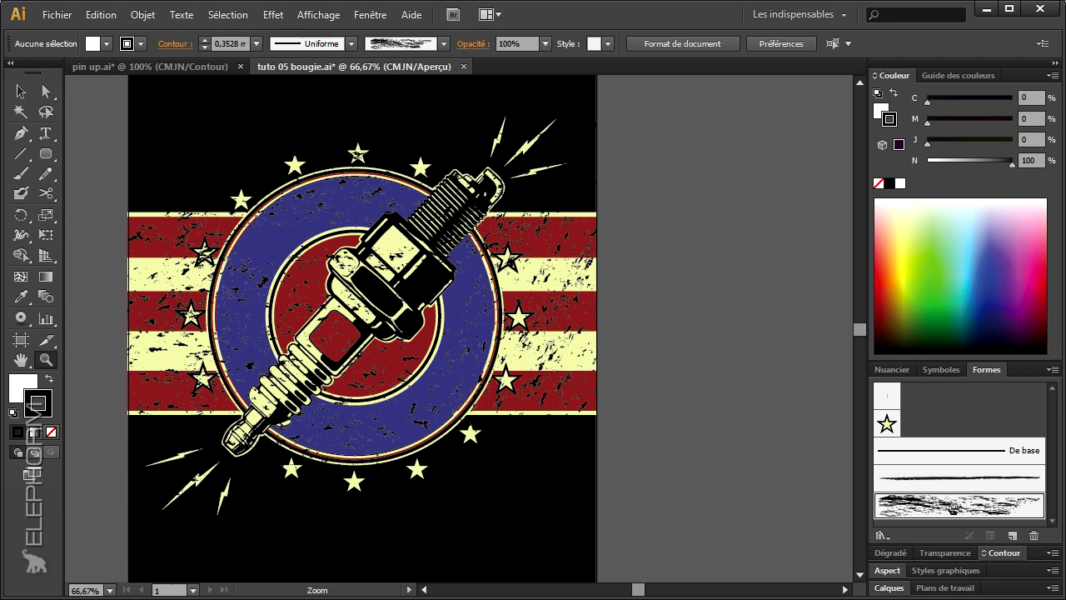
click(21, 173)
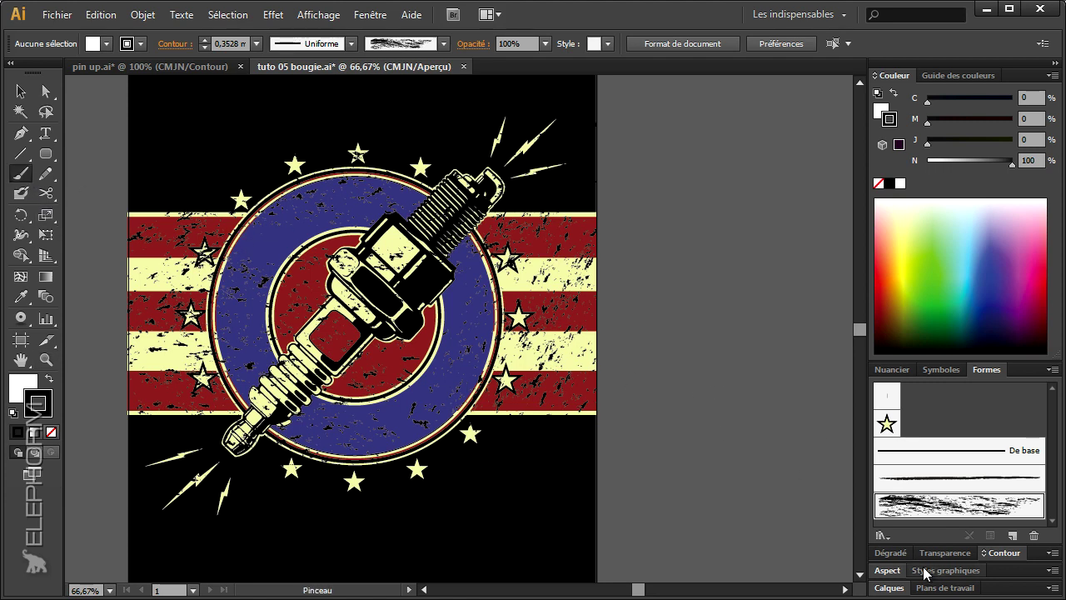
click(890, 587)
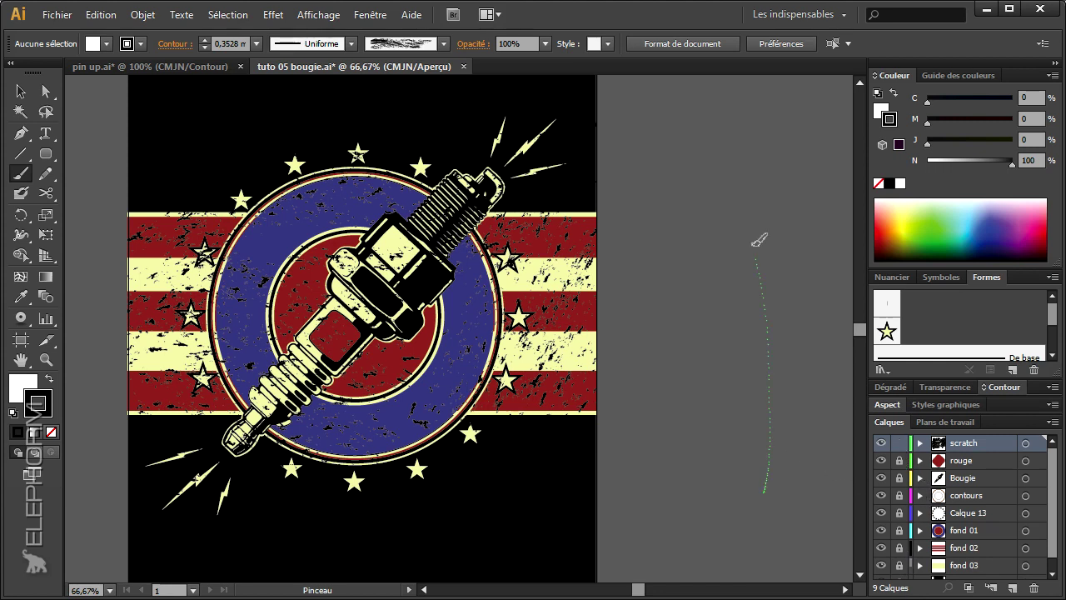
Step: Paint a Craie scratch stroke right of the poster and float an enlarged brushes panel
drag(753, 245, 752, 242)
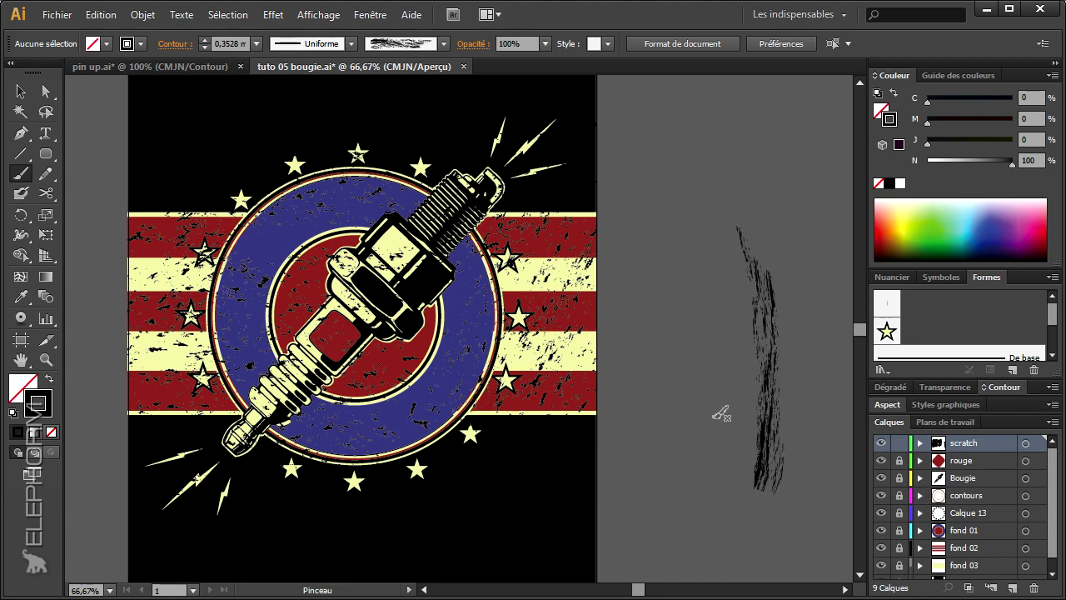
drag(720, 414, 558, 367)
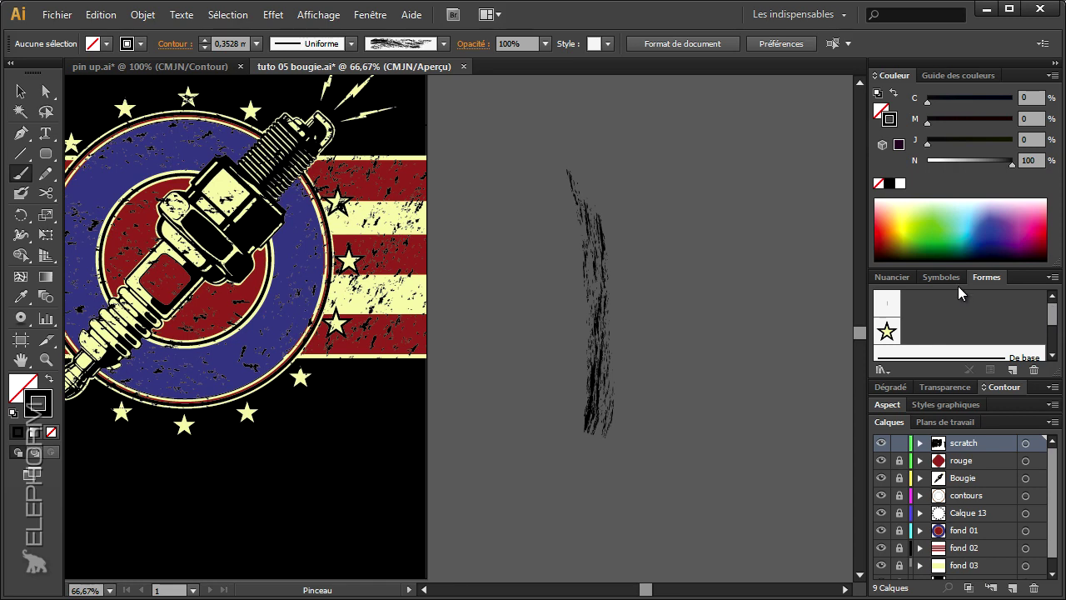
drag(986, 277, 658, 115)
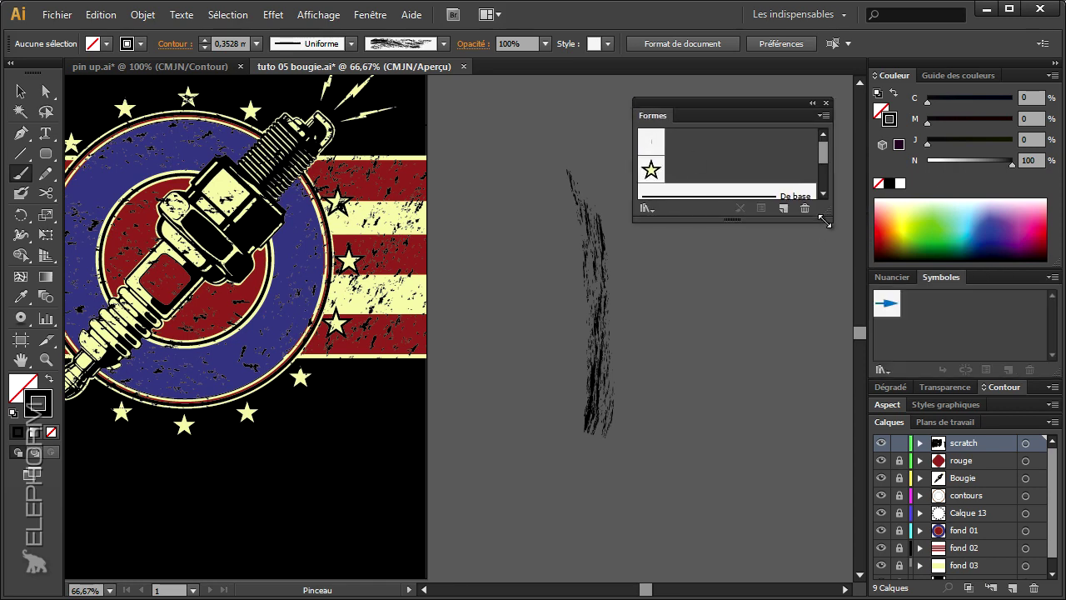
drag(823, 221, 945, 420)
Step: Set the Craie brush direction to vertical and apply it to the existing scratch stroke
double_click(766, 260)
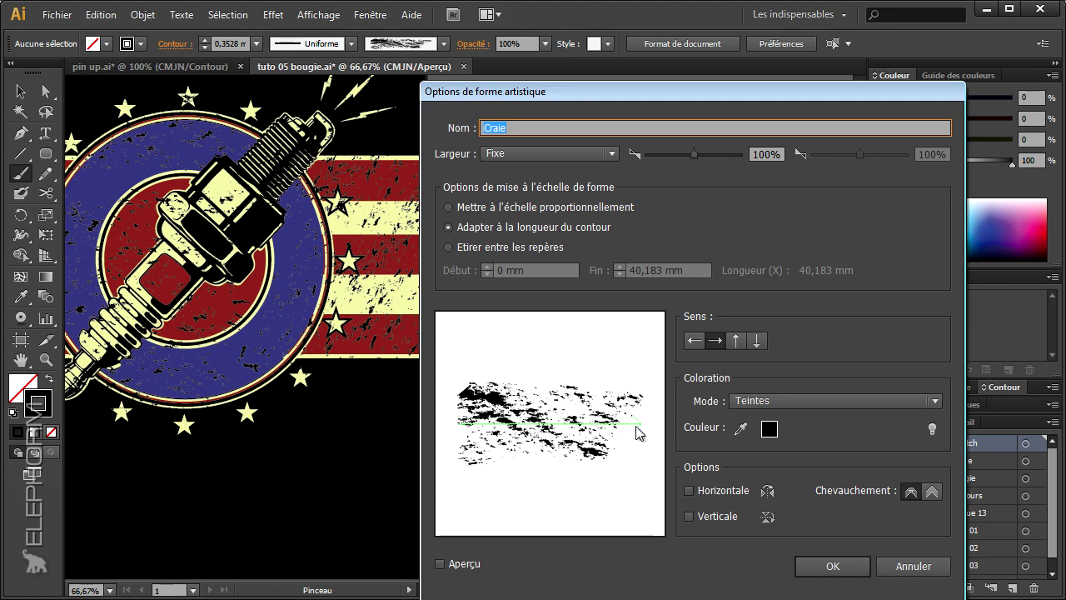
click(736, 341)
click(832, 565)
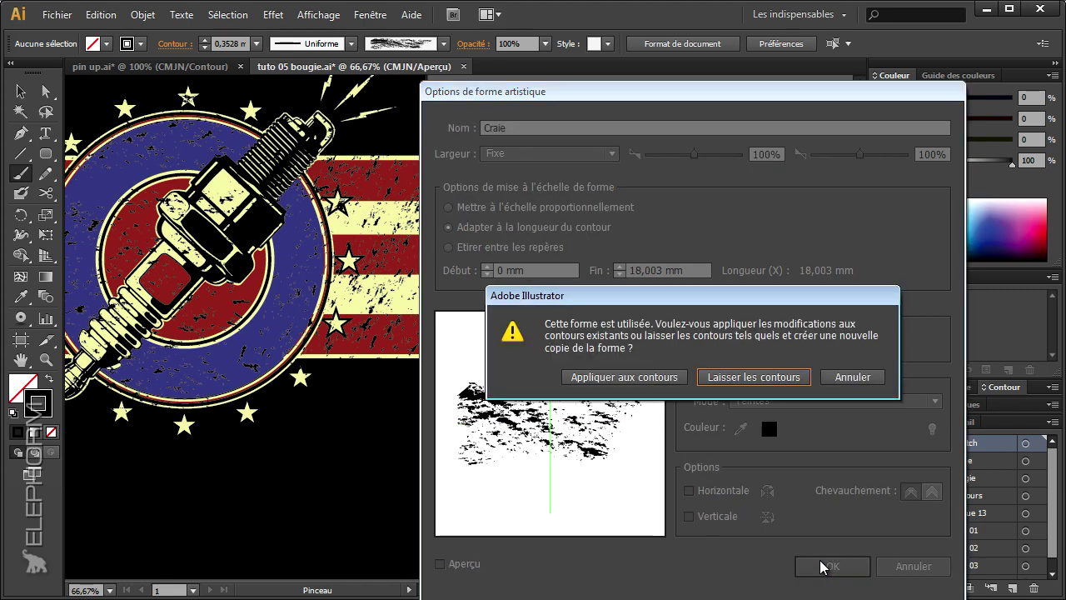
click(623, 376)
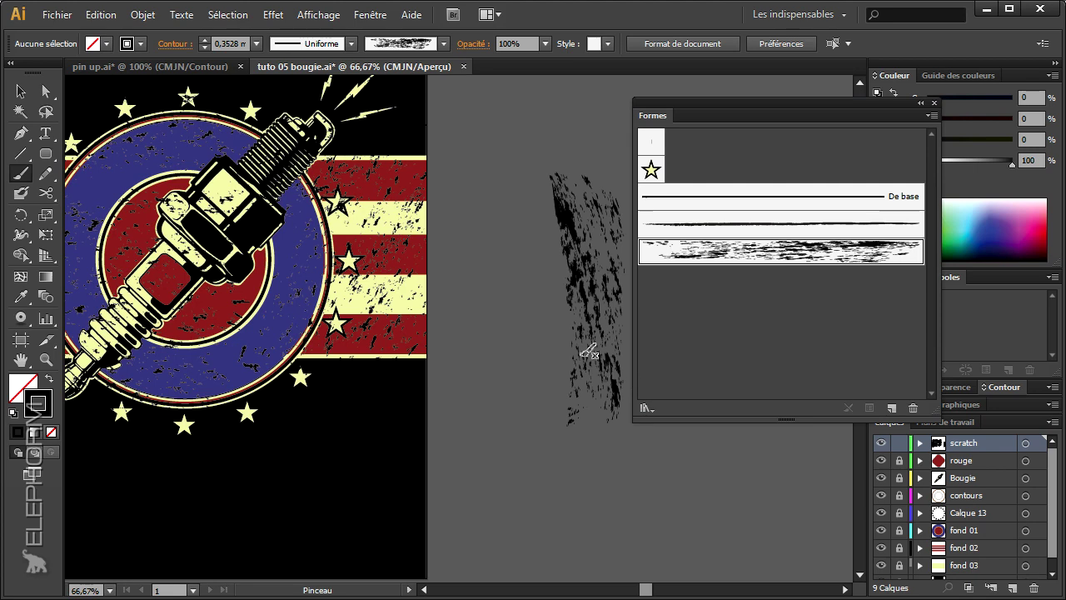
drag(726, 103, 821, 117)
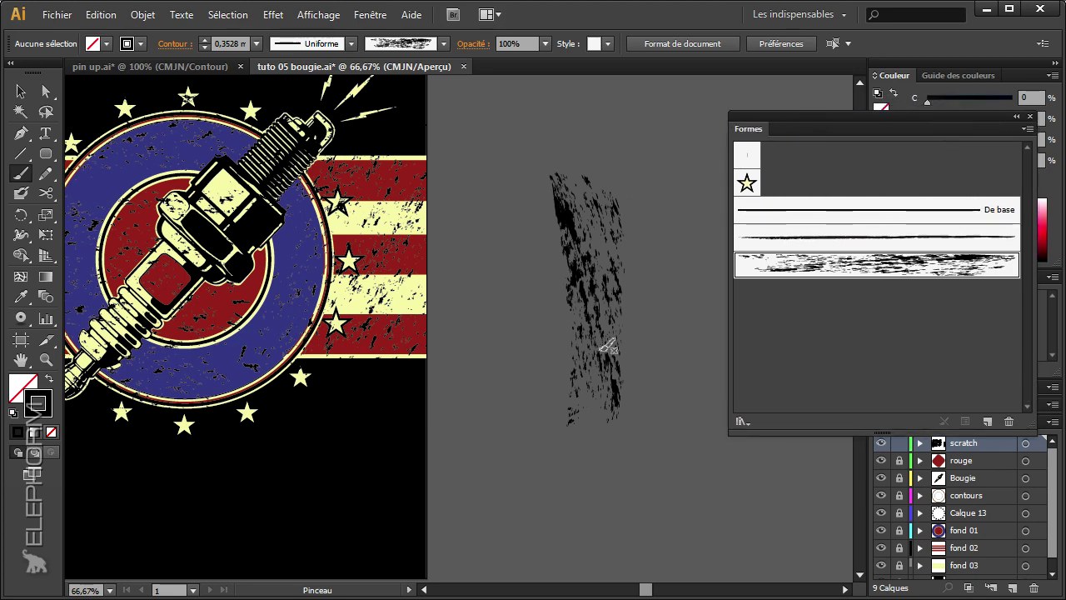
click(20, 91)
Step: Give the selected scratch stroke a 3 mm stroke weight in the Contour panel
click(605, 307)
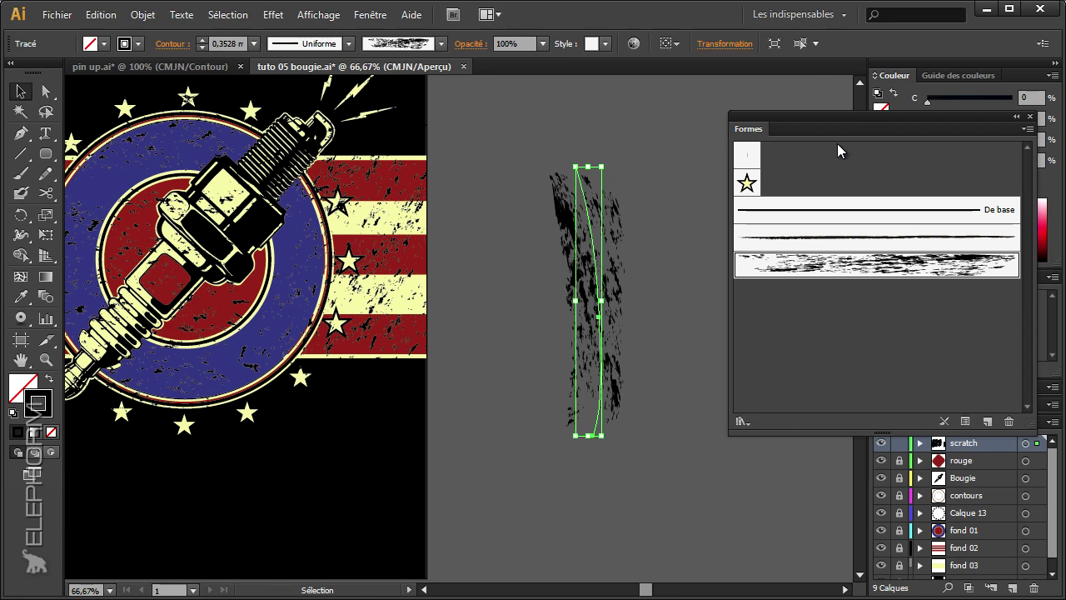
mouse_move(811, 115)
mouse_down()
mouse_move(748, 109)
mouse_move(943, 418)
mouse_move(722, 423)
mouse_up()
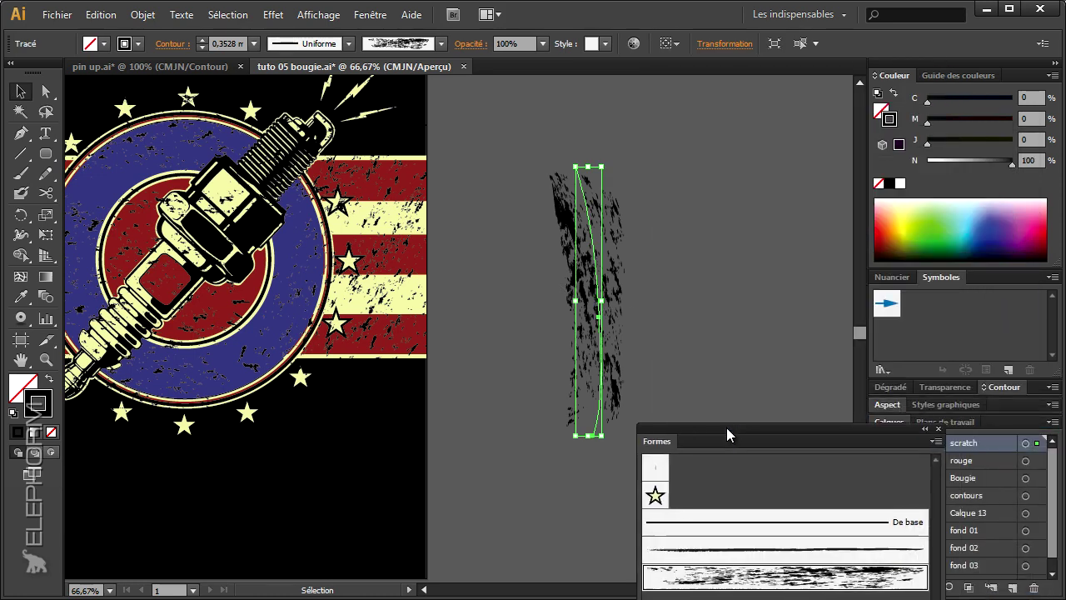
click(1003, 388)
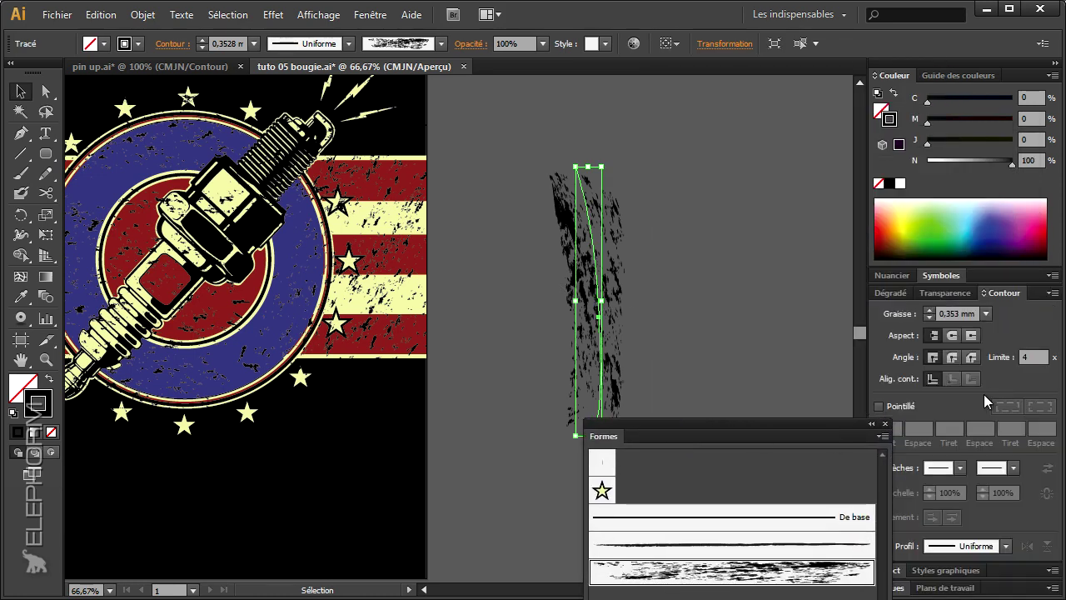
click(985, 313)
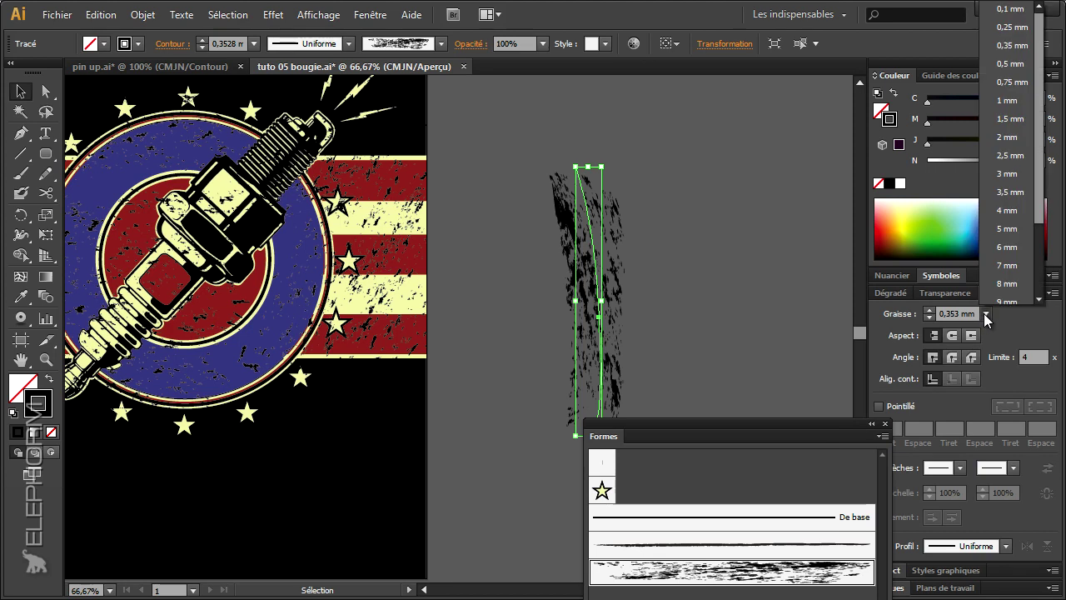
click(1006, 174)
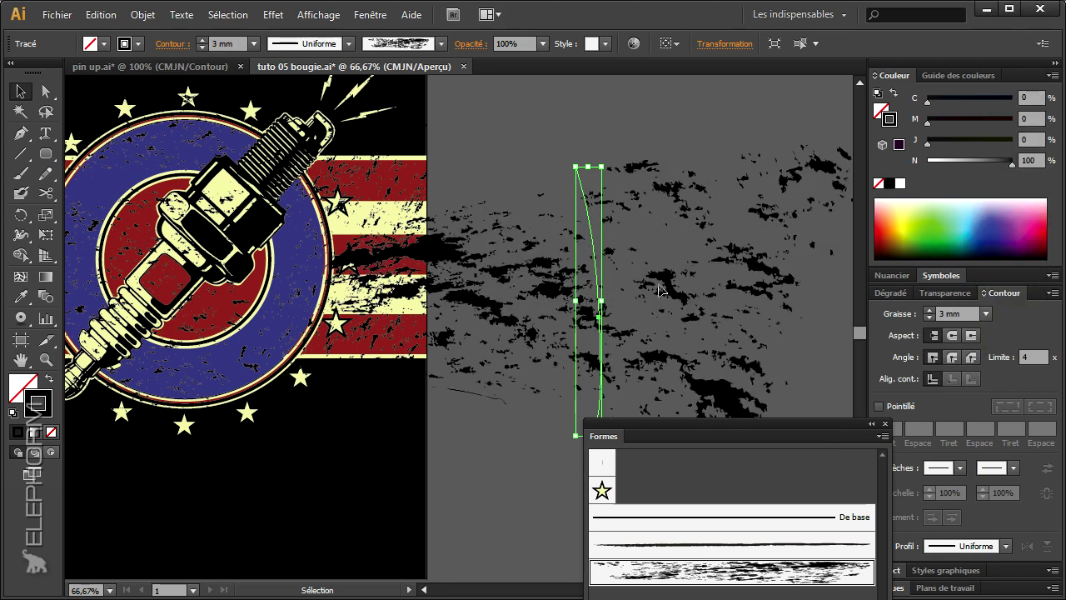
Step: Zoom out and move the grunge band up and right beside the poster
click(46, 359)
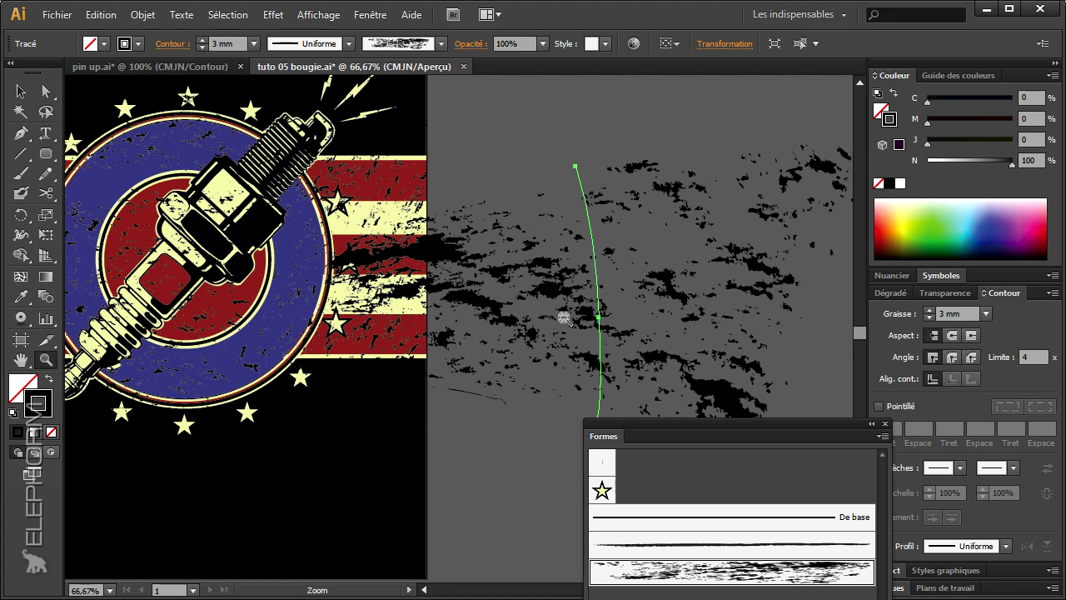
alt+click(566, 319)
click(21, 91)
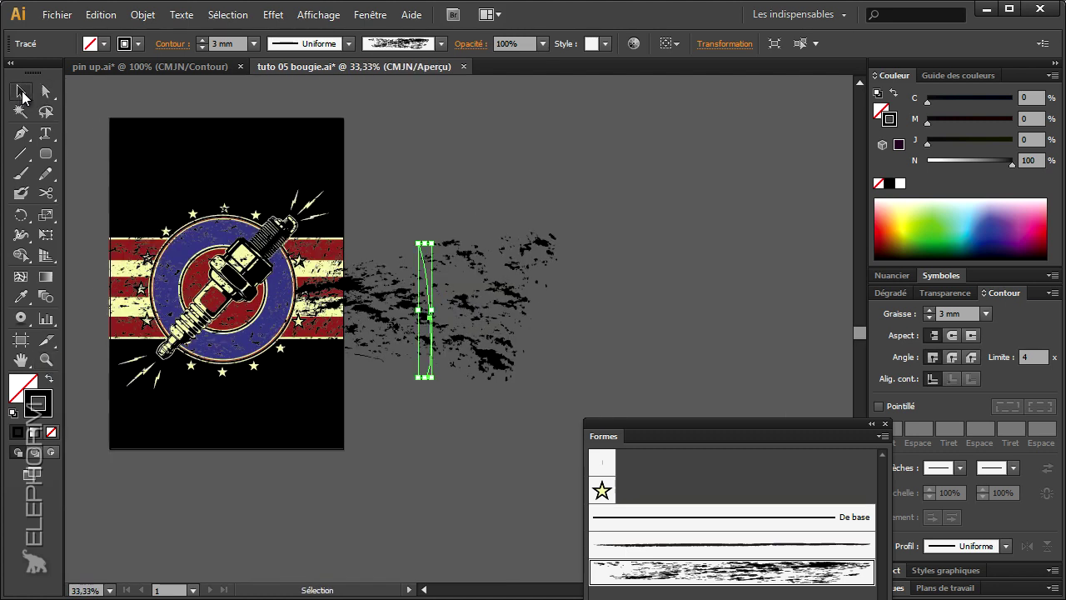
drag(426, 310, 582, 241)
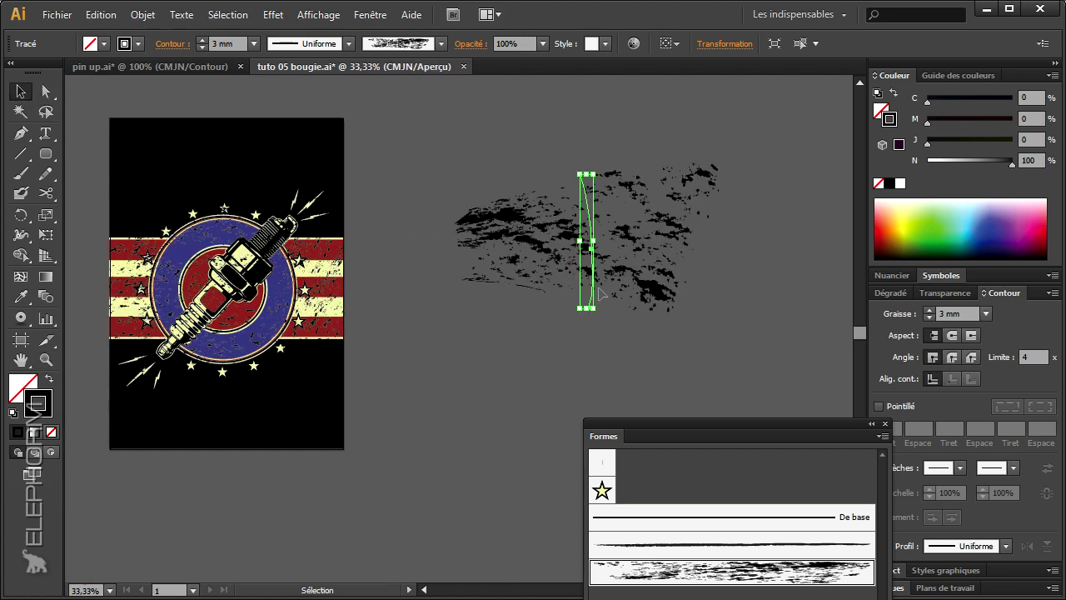
click(528, 369)
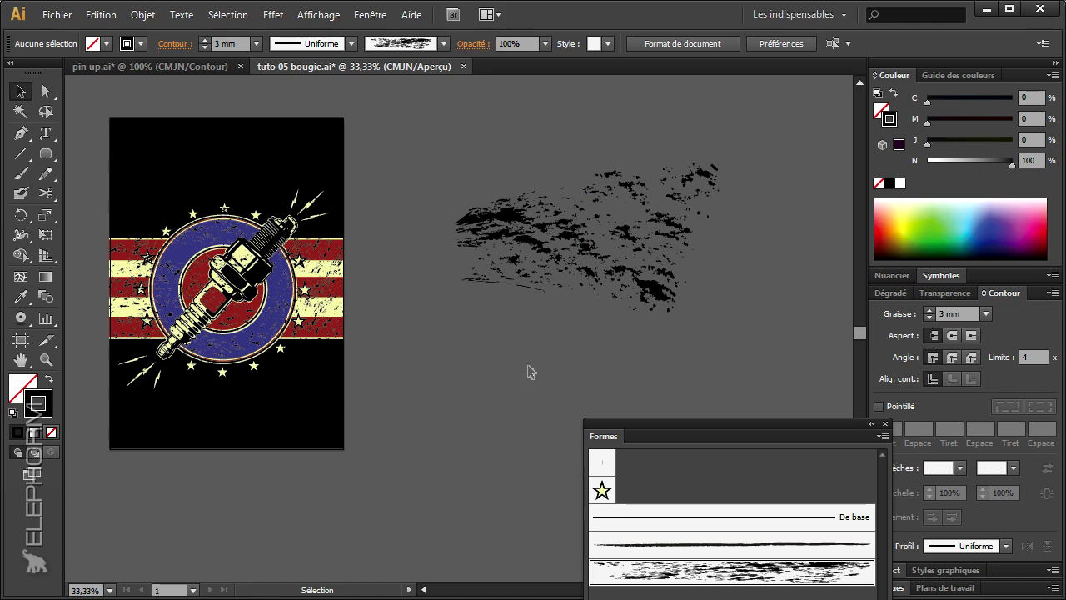
drag(528, 363, 448, 369)
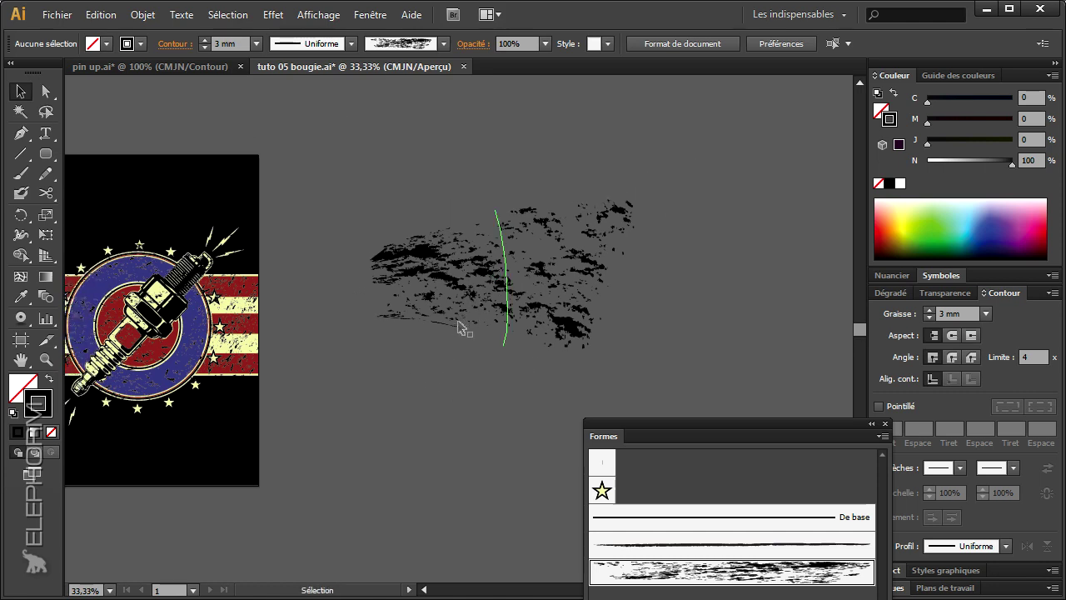
drag(442, 302, 505, 257)
mouse_move(686, 431)
mouse_down()
mouse_move(603, 238)
mouse_move(678, 369)
mouse_up()
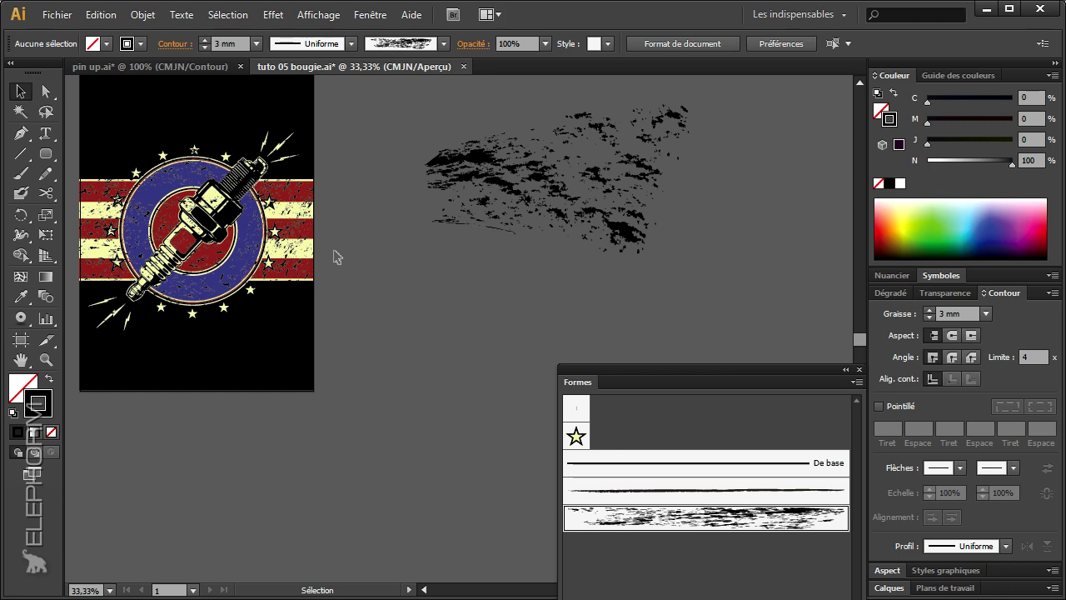
drag(235, 263, 386, 289)
key(z)
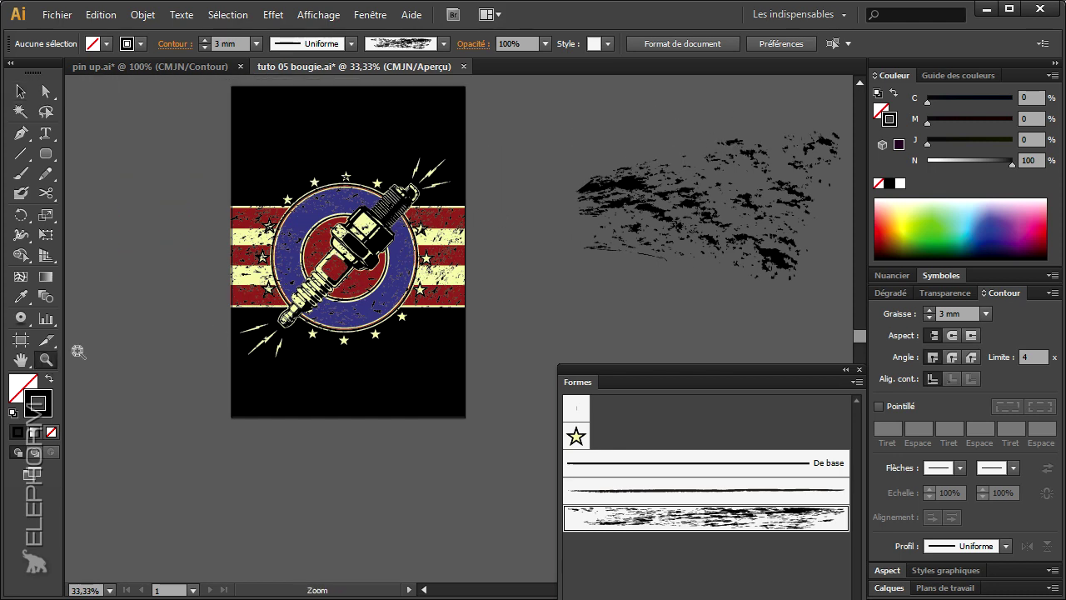
drag(200, 209, 372, 327)
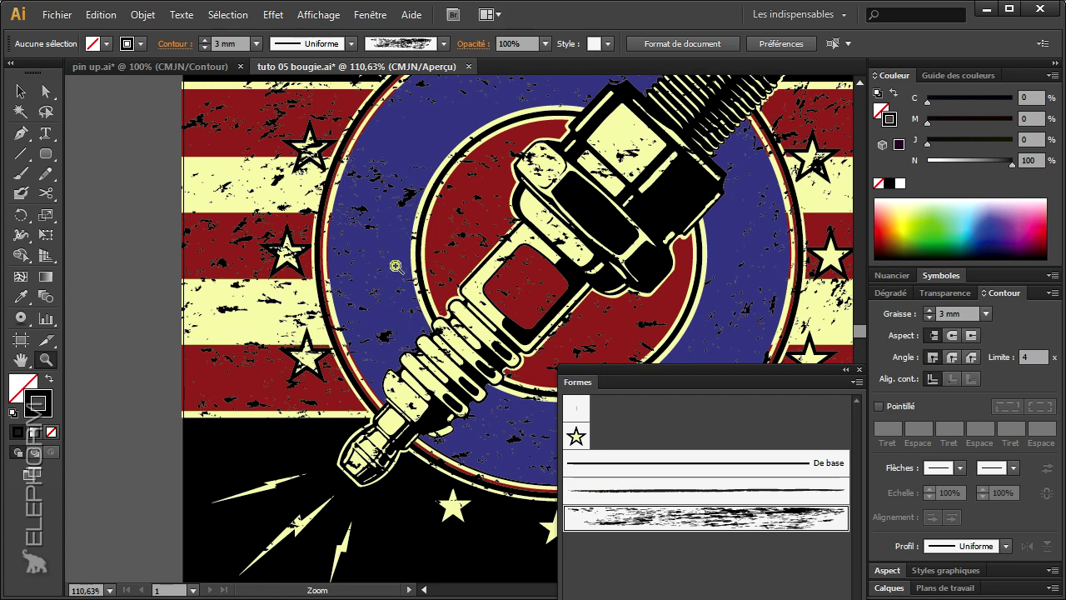
alt+click(473, 291)
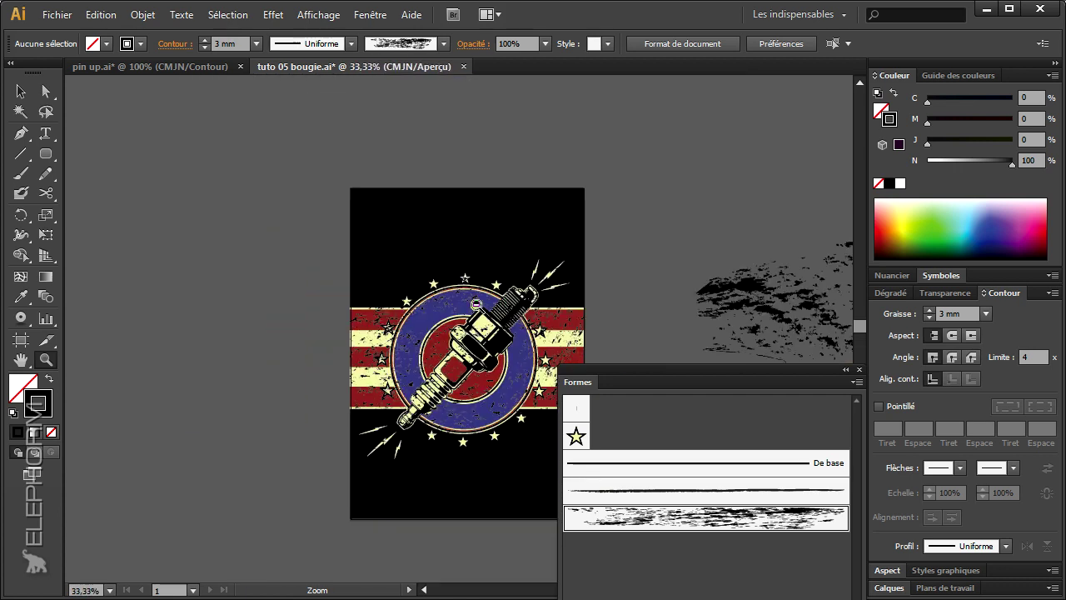
scroll(546, 194, right, 3)
scroll(547, 194, right, 3)
Step: Expand the Craie brush path into filled shapes with Objet > Décomposer l'aspect
click(21, 90)
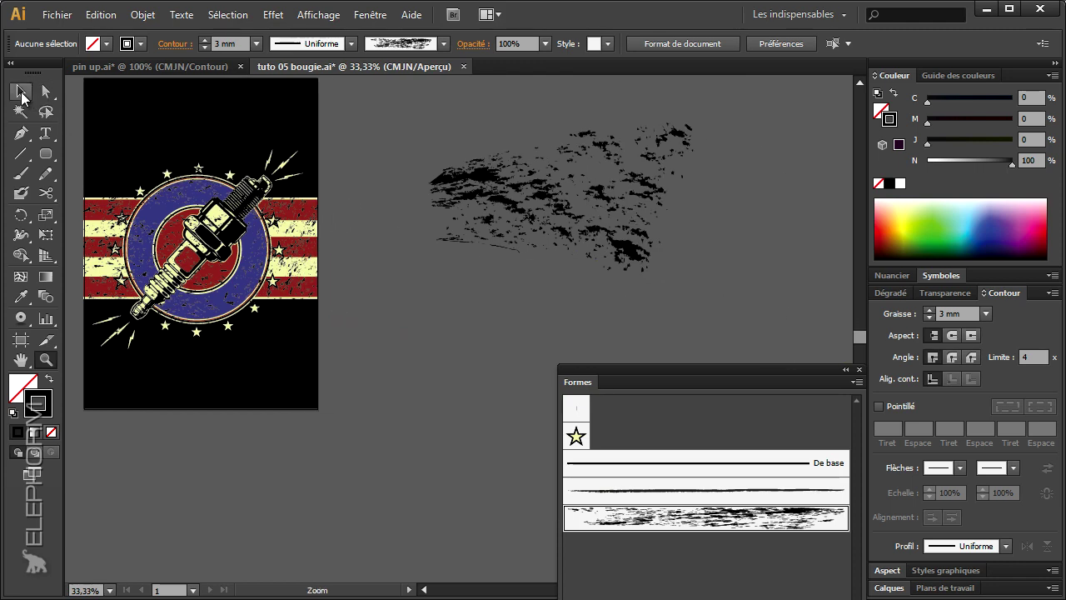
click(521, 211)
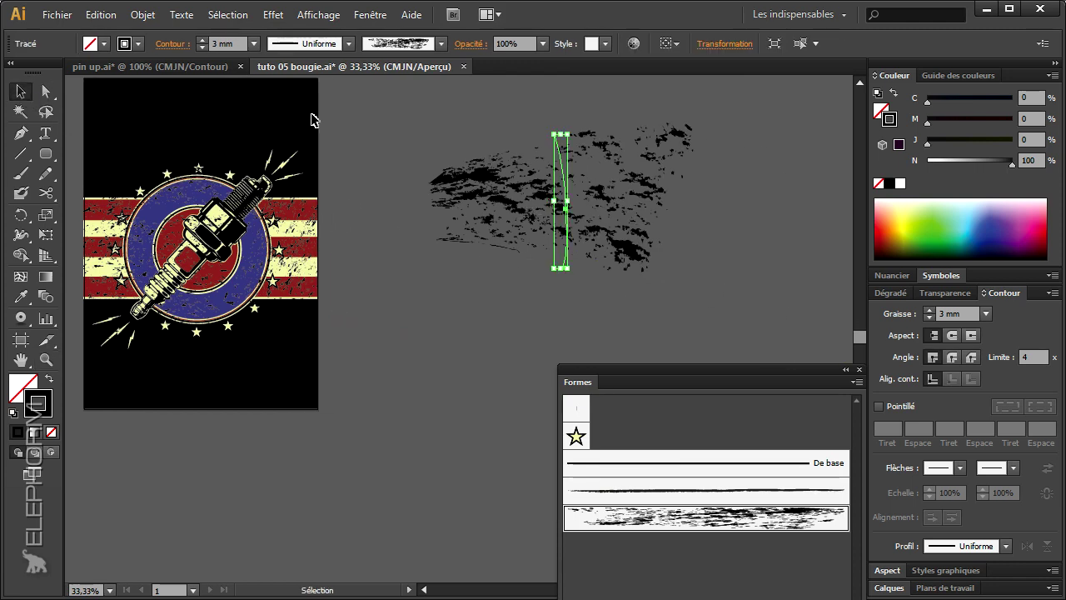
click(143, 15)
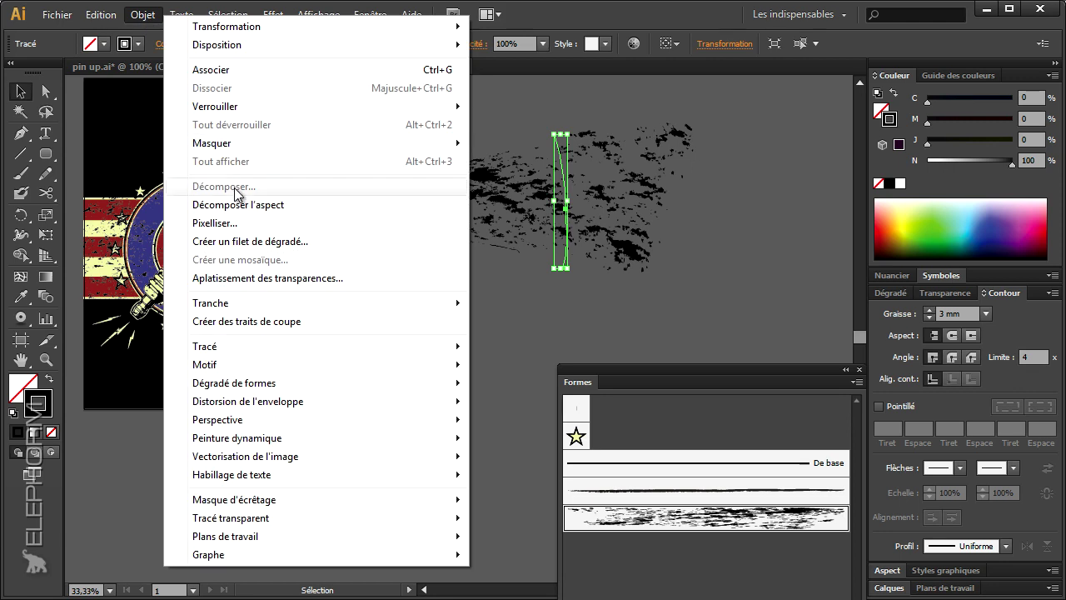
click(227, 213)
click(514, 297)
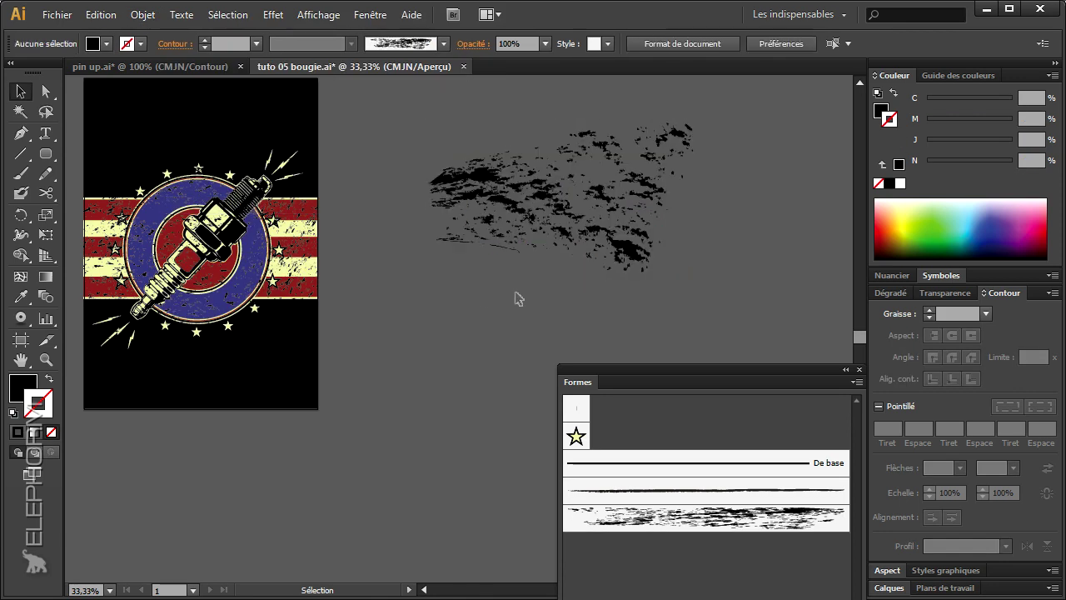
click(470, 182)
click(486, 314)
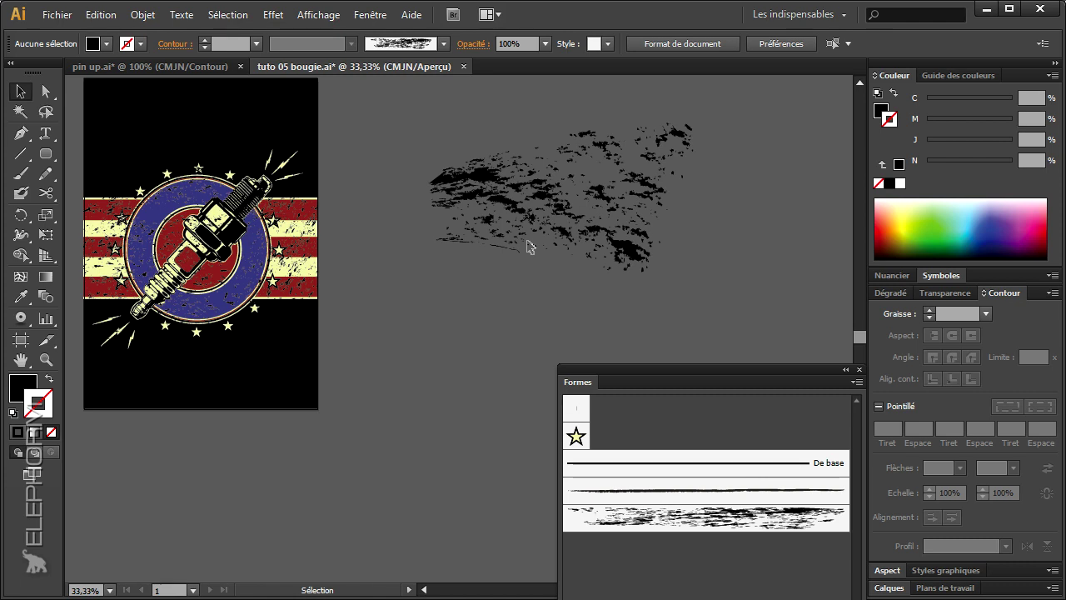
scroll(288, 377, left, 5)
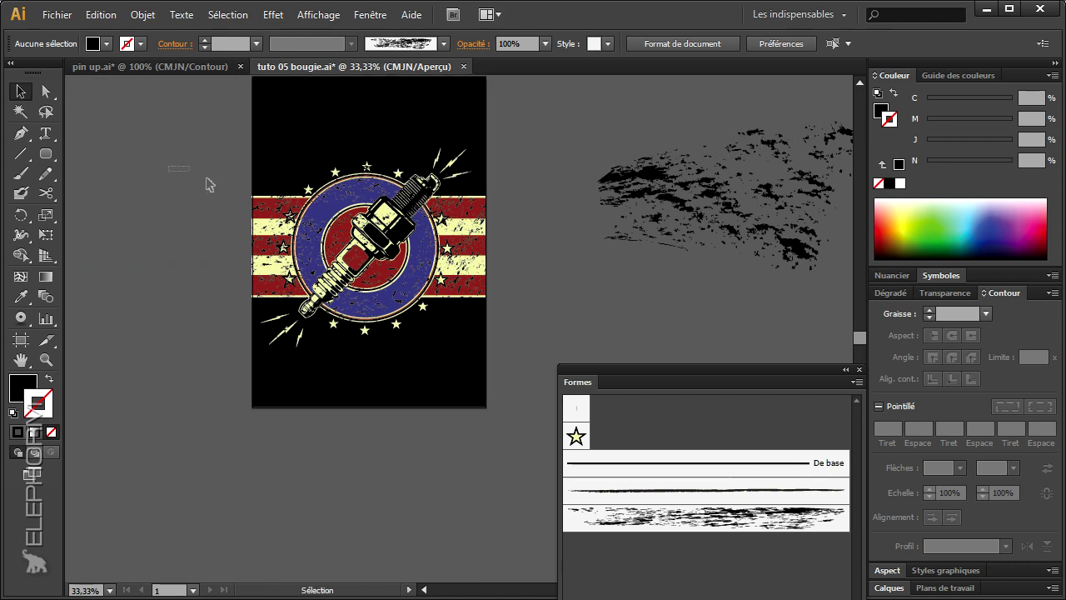
Step: Move the expanded grunge group across onto the poster artboard
drag(209, 184, 561, 369)
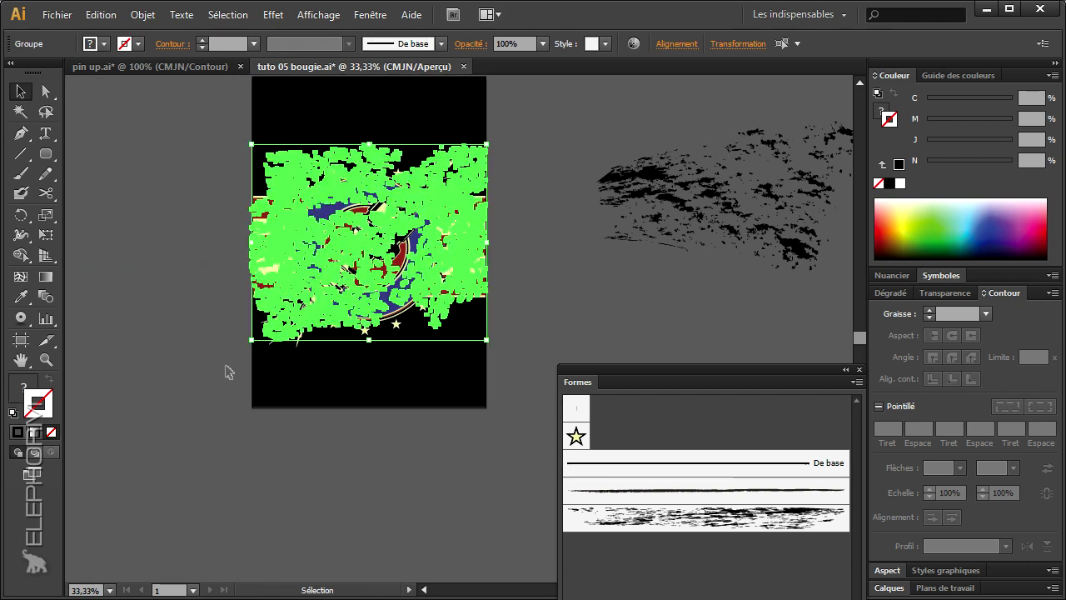
drag(323, 308, 113, 290)
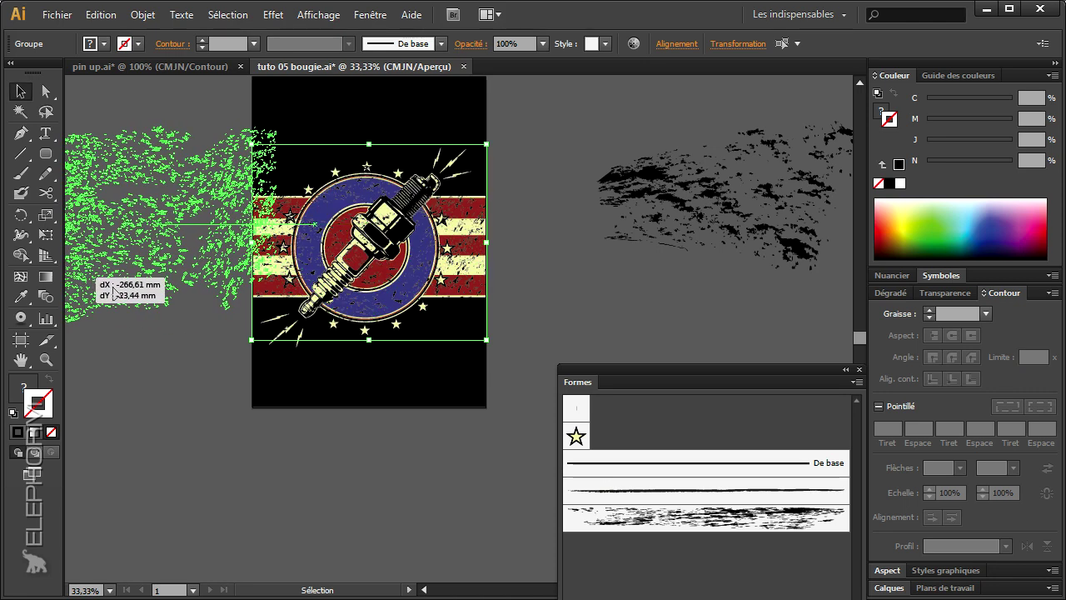
drag(209, 374, 483, 383)
mouse_move(468, 296)
mouse_down()
mouse_move(293, 290)
mouse_move(269, 275)
mouse_up()
click(352, 403)
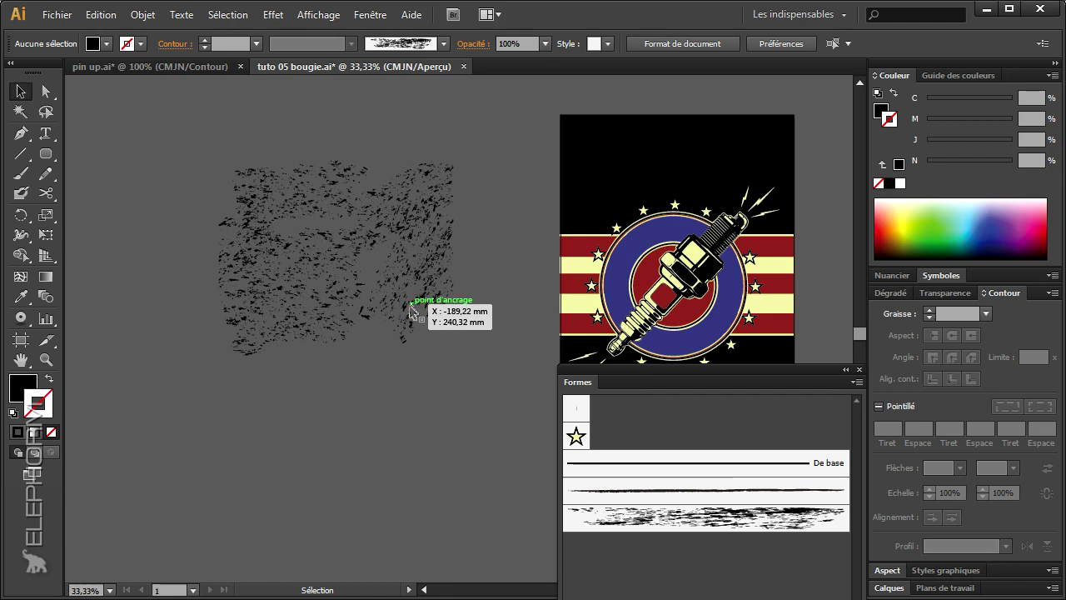
Step: Move and rotate the right and bottom-left grunge fragments so the texture covers the poster
drag(410, 310, 433, 349)
click(301, 381)
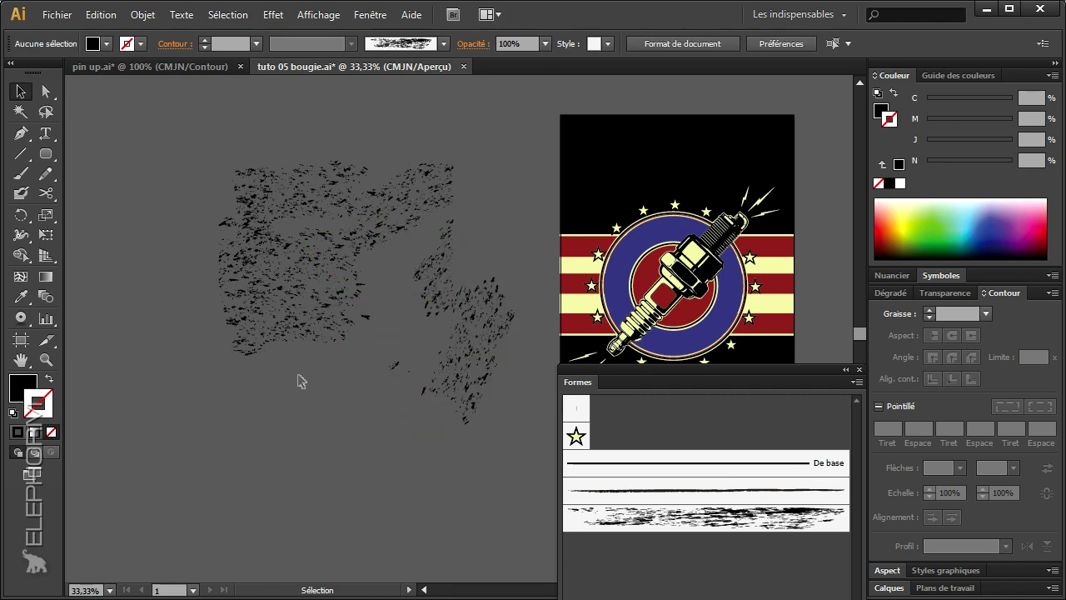
drag(275, 322, 316, 423)
drag(391, 462, 325, 457)
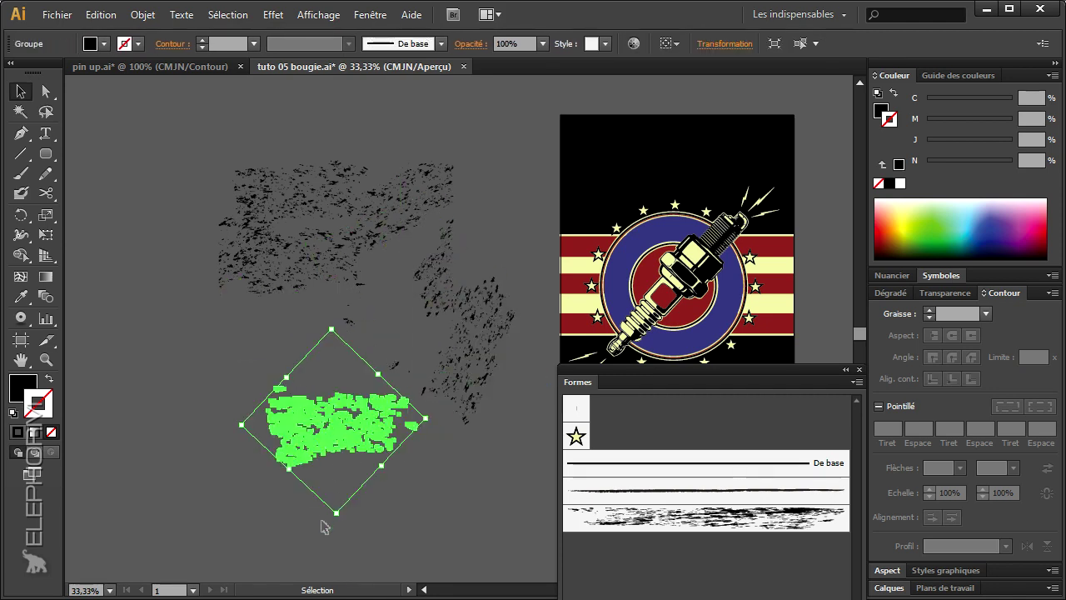
click(193, 430)
click(386, 178)
scroll(397, 325, down, 3)
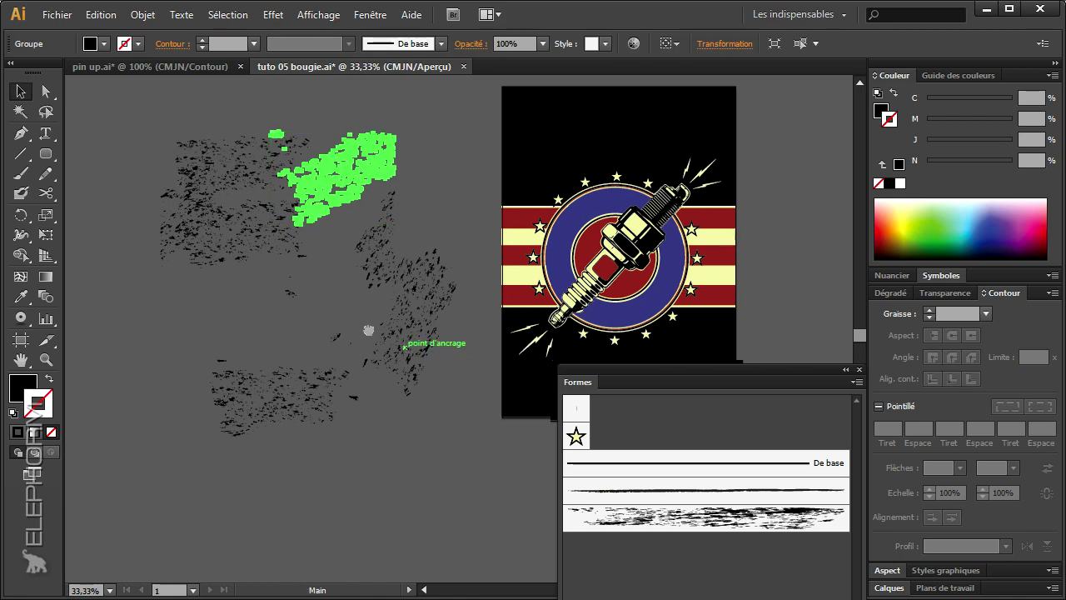
scroll(441, 243, right, 5)
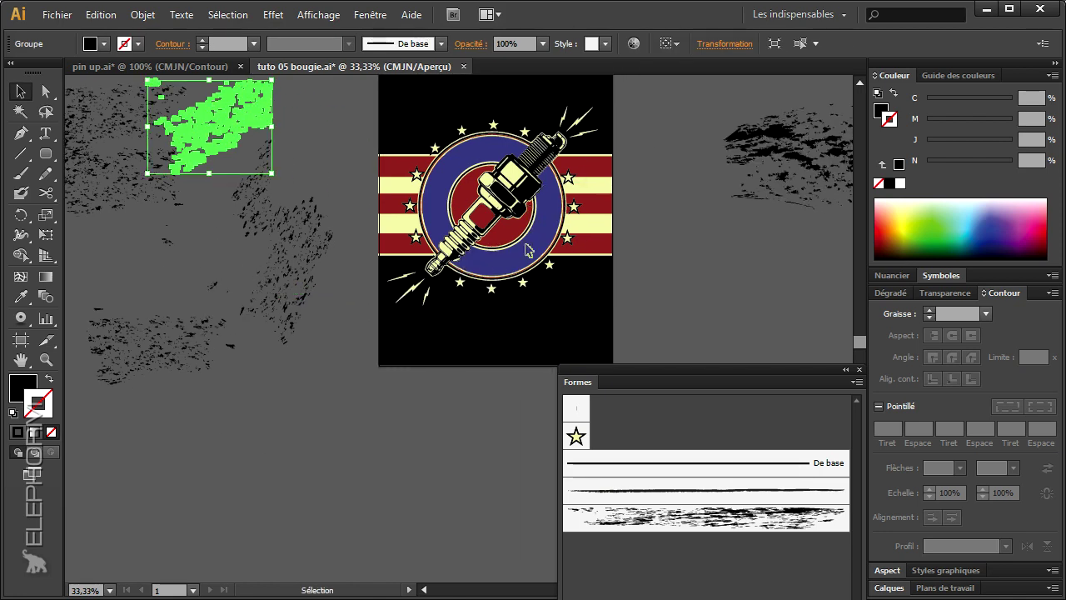
scroll(250, 275, up, 2)
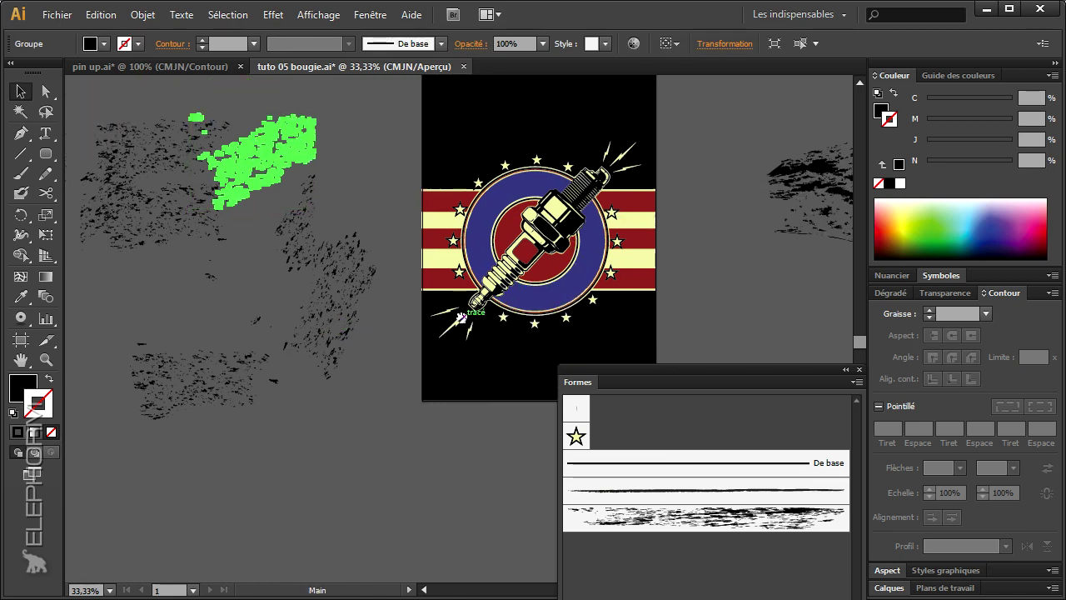
scroll(167, 271, left, 2)
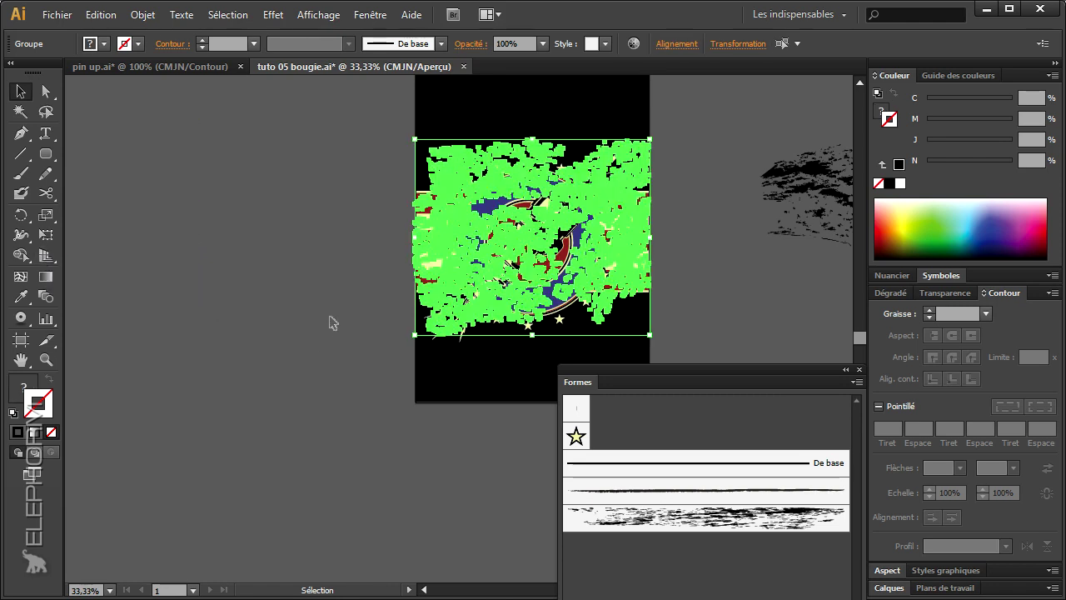
click(328, 325)
click(46, 360)
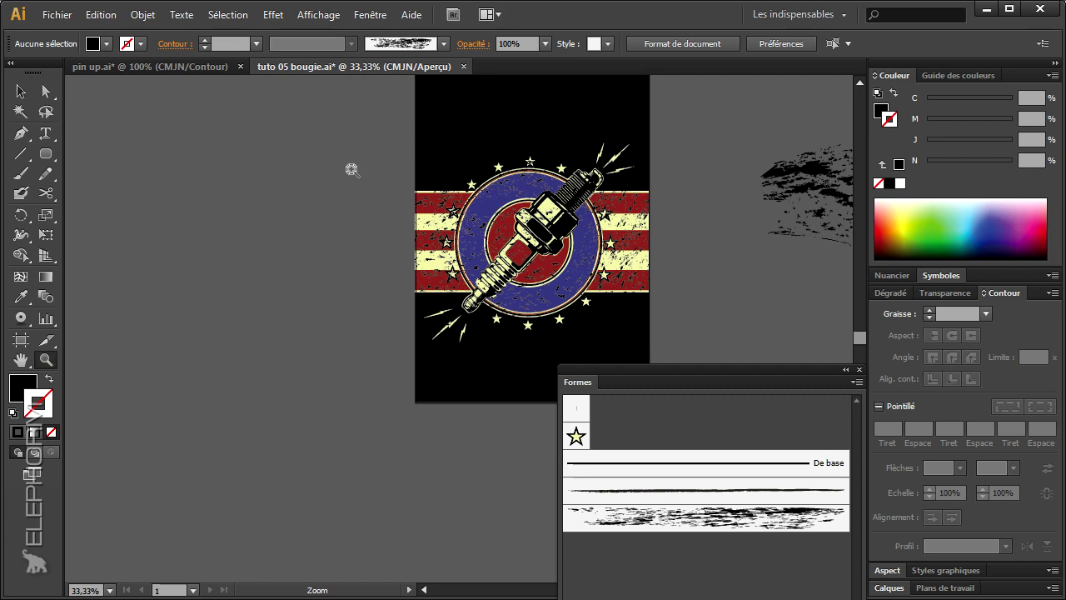
Step: Zoom in on the spark plug and lock the scratch layer in the Calques panel
drag(352, 166, 557, 333)
drag(463, 354, 391, 340)
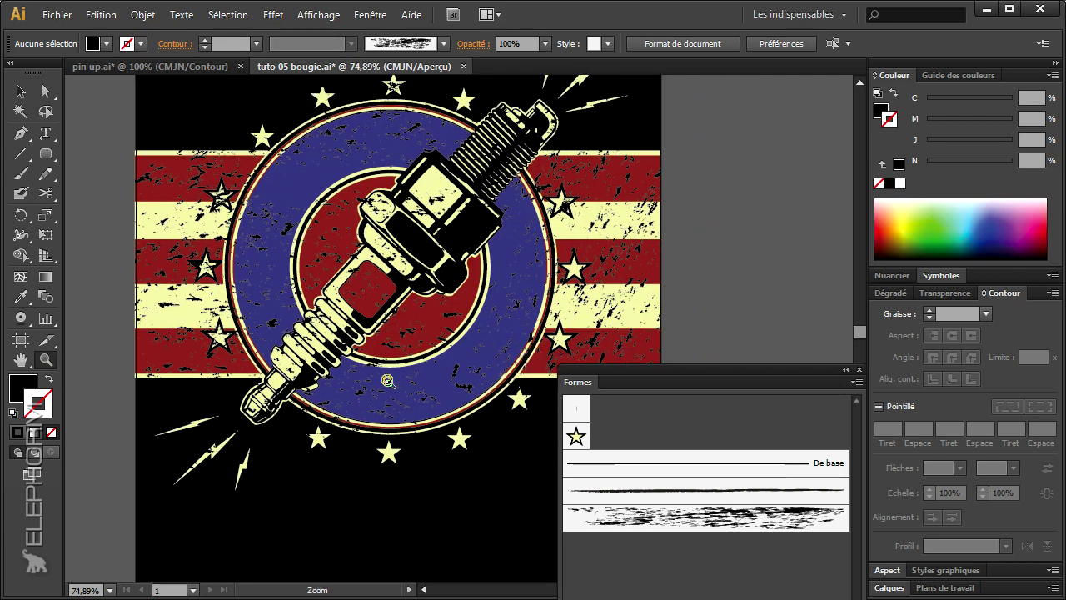
click(20, 92)
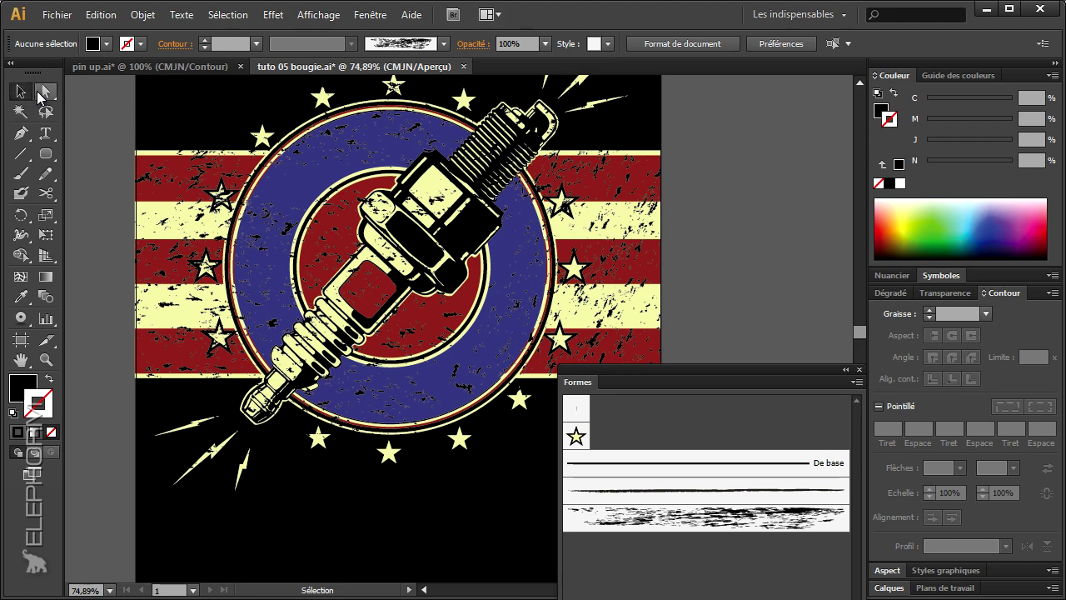
click(315, 217)
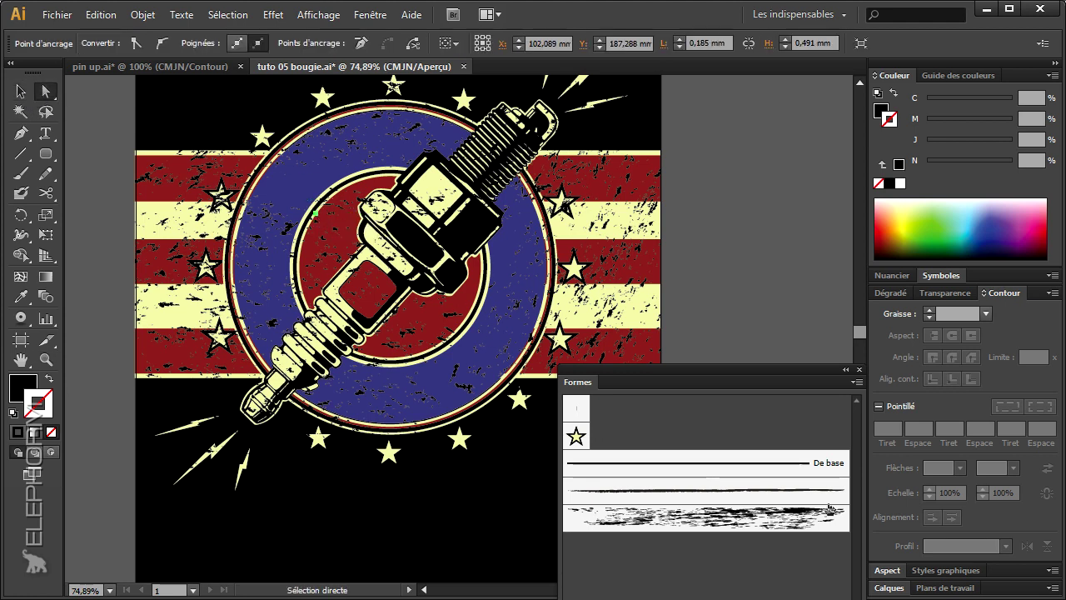
click(892, 587)
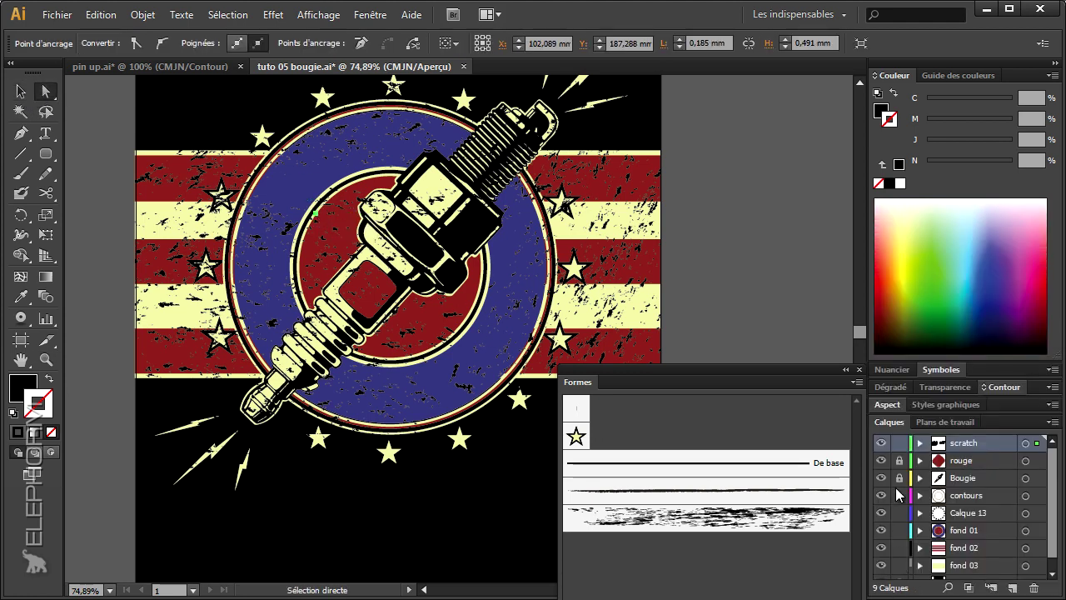
drag(453, 334, 455, 337)
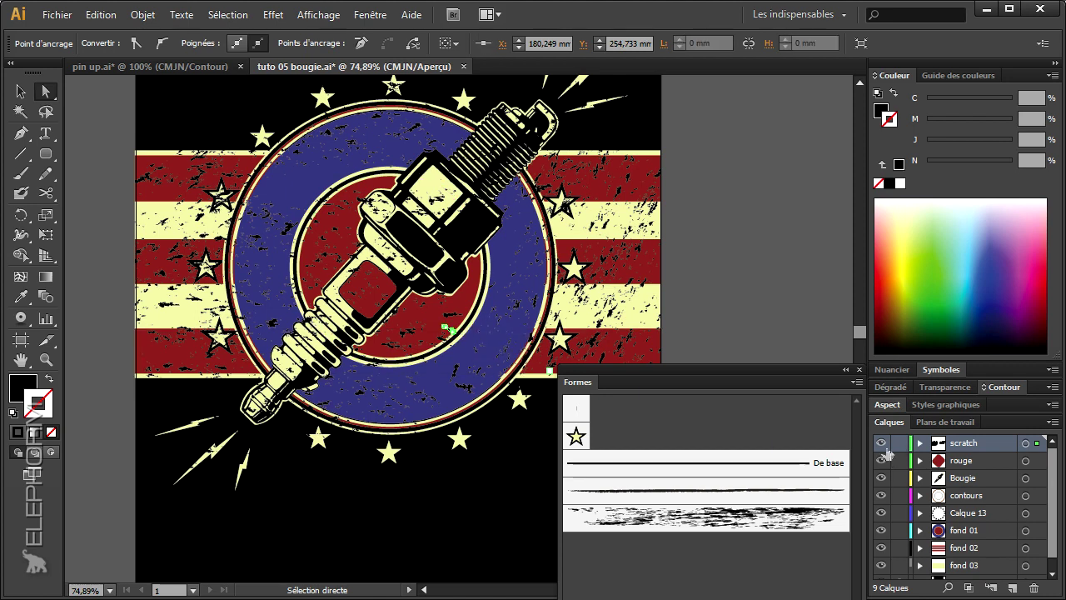
click(899, 442)
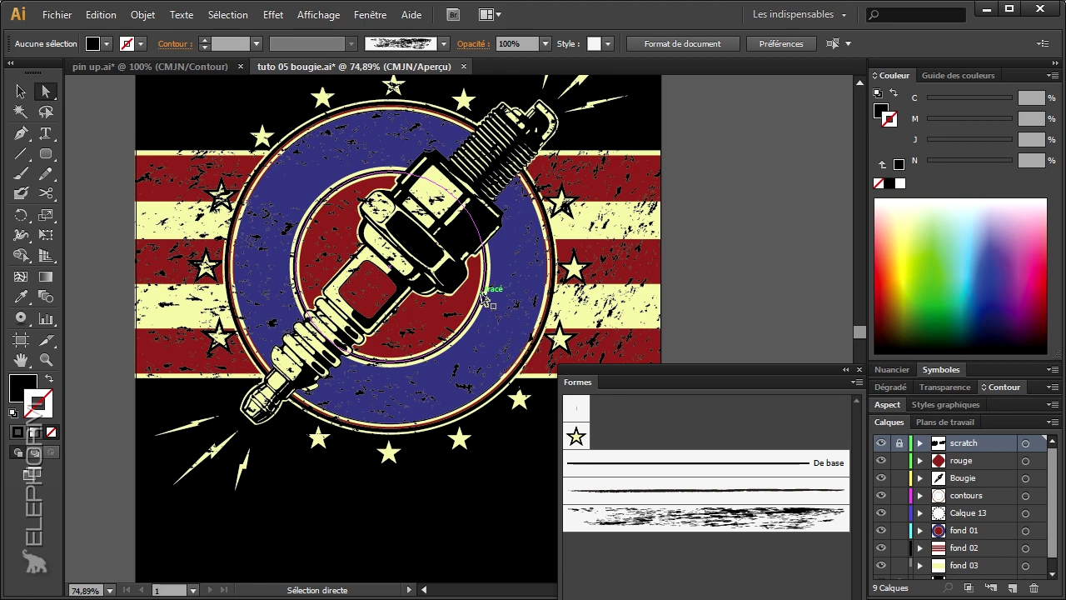
click(485, 298)
Step: Thicken the inner ring's stroke at its lower right with the Width tool, then zoom in
click(33, 234)
drag(449, 350, 447, 349)
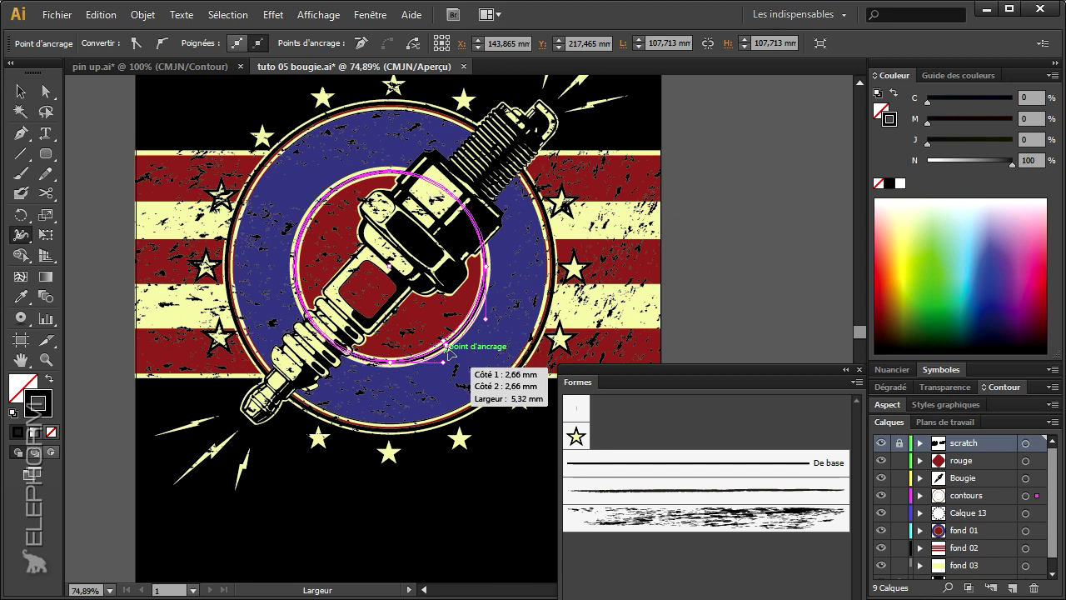
click(46, 359)
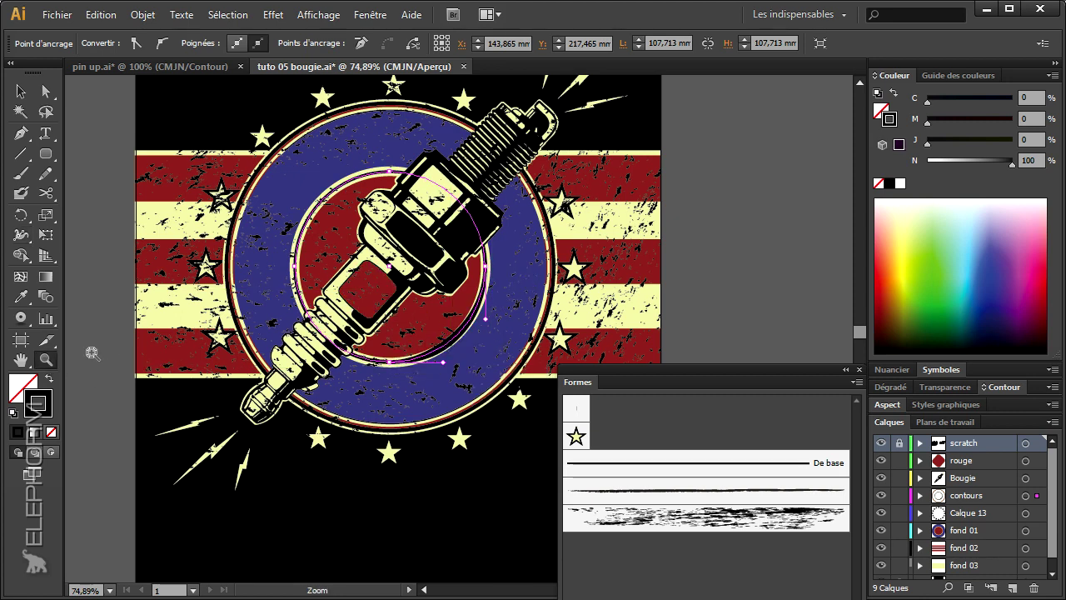
drag(268, 189, 611, 411)
click(21, 235)
Step: Add width points thinning and widening the ring at its right, left and upper-left
drag(469, 431, 475, 429)
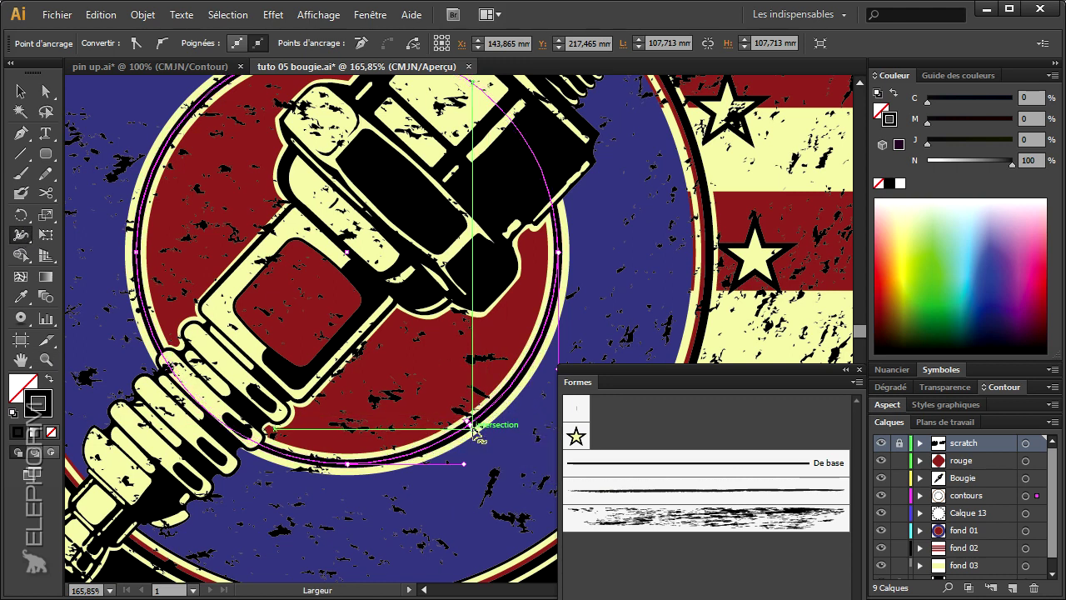
click(558, 226)
drag(143, 211, 146, 208)
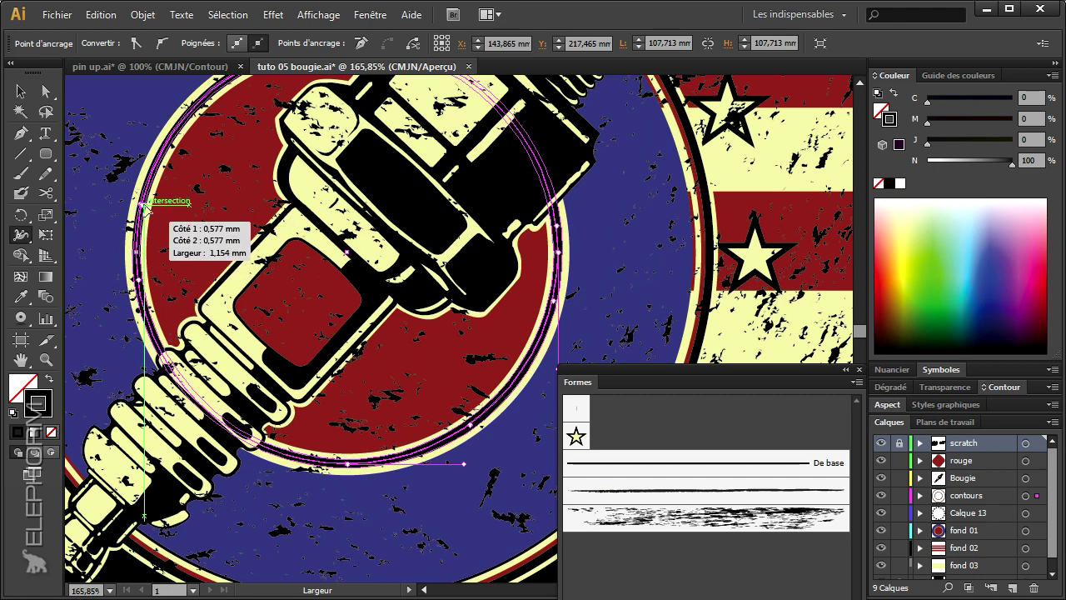
scroll(250, 274, up, 3)
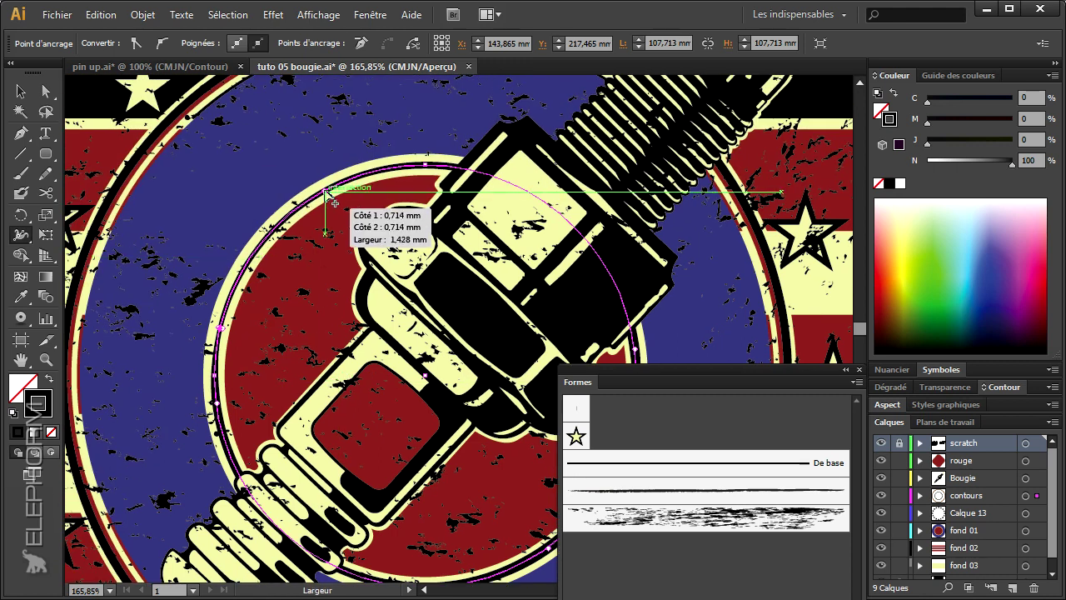
drag(333, 203, 327, 194)
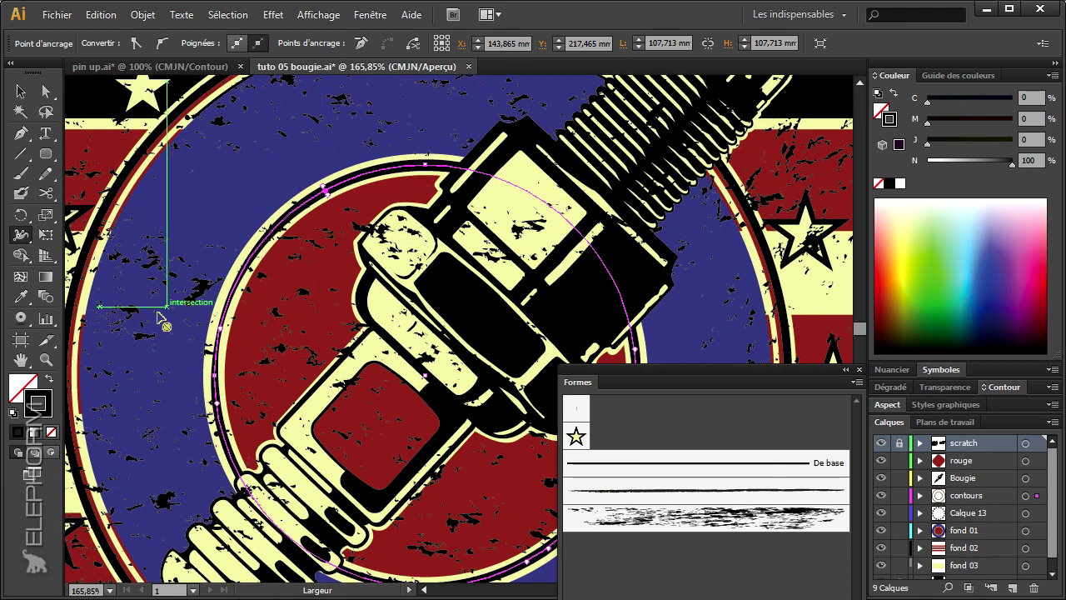
double_click(46, 359)
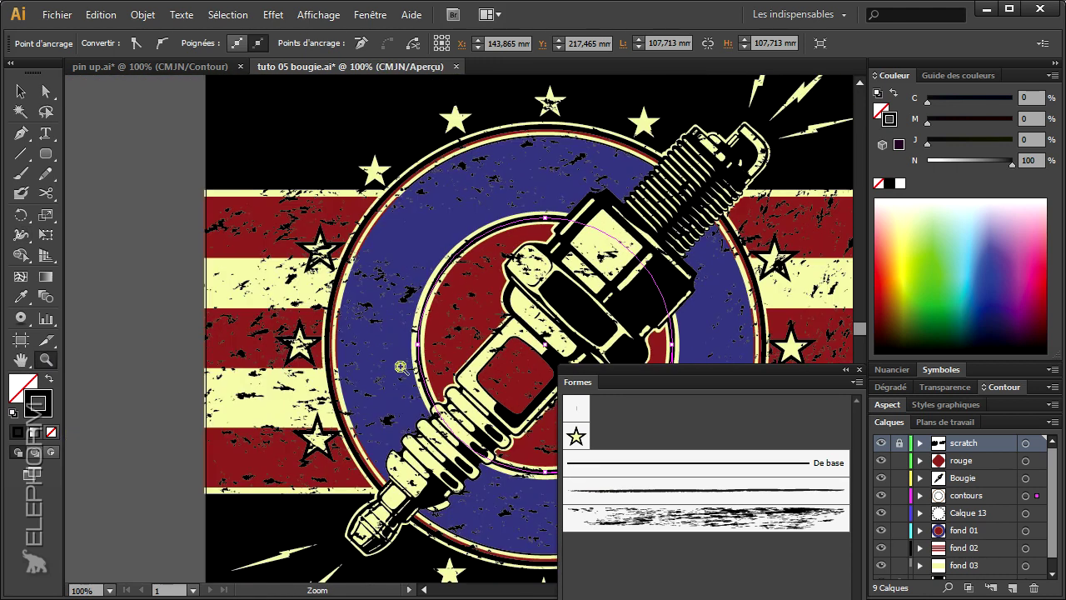
drag(399, 367, 239, 259)
click(419, 500)
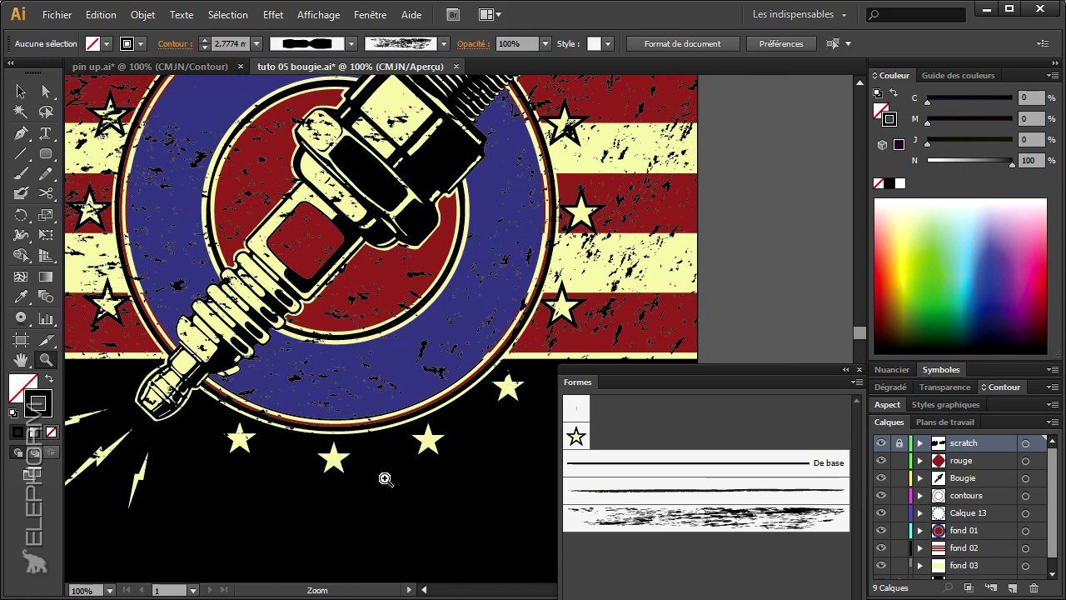
mouse_move(411, 315)
mouse_down()
mouse_move(419, 339)
mouse_move(426, 308)
mouse_up()
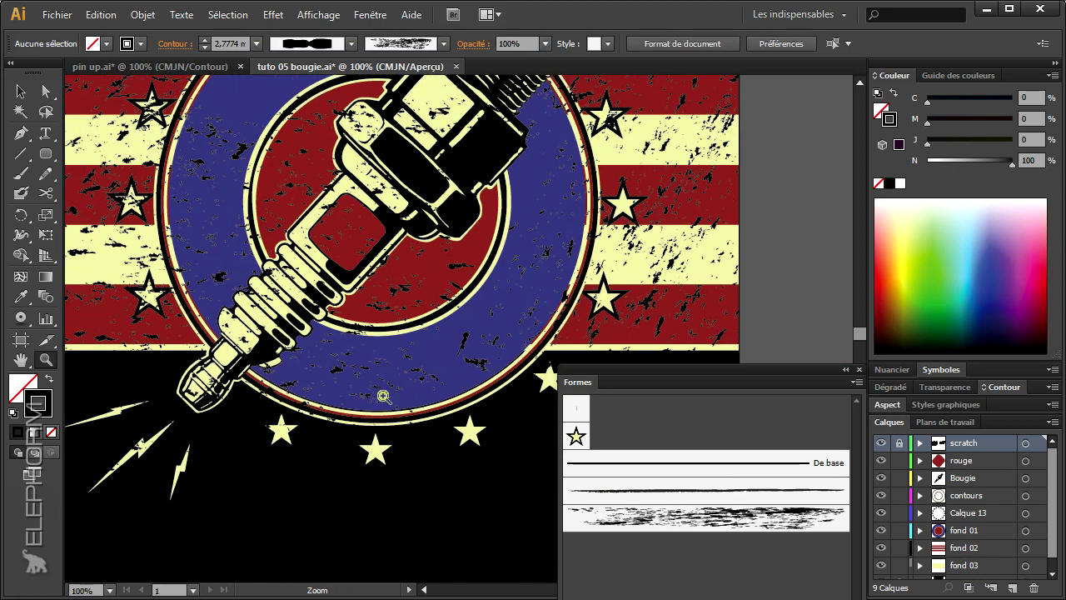
alt+click(408, 352)
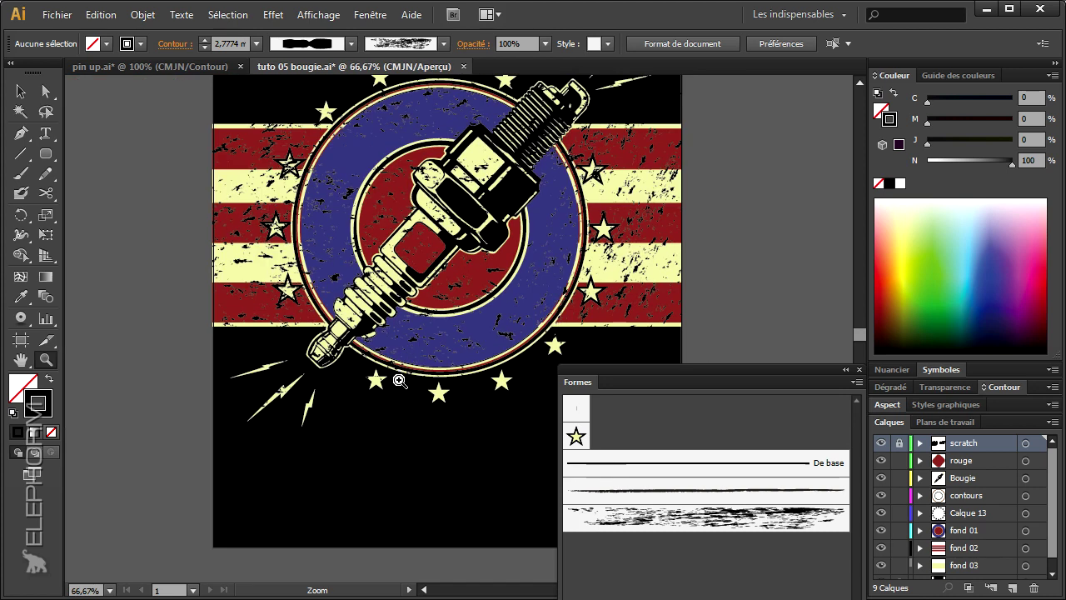
drag(404, 367, 364, 476)
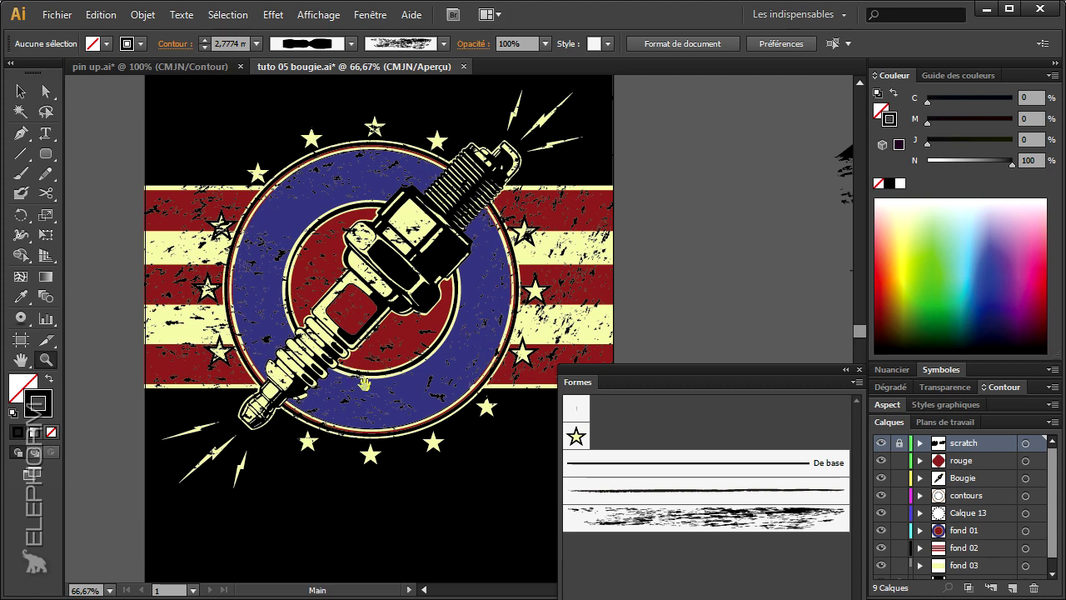
scroll(353, 363, down, 1)
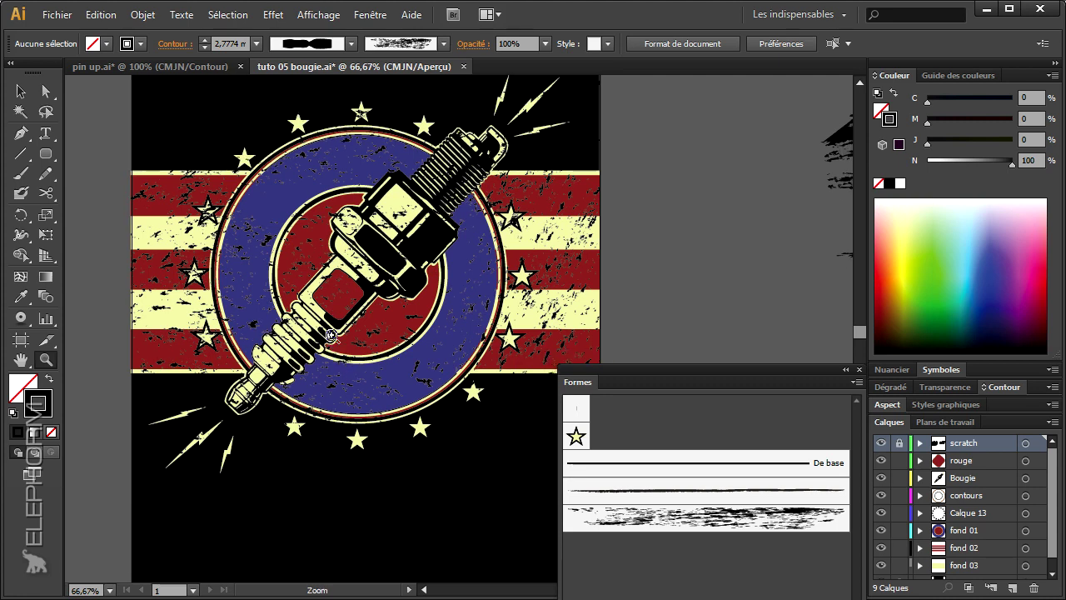